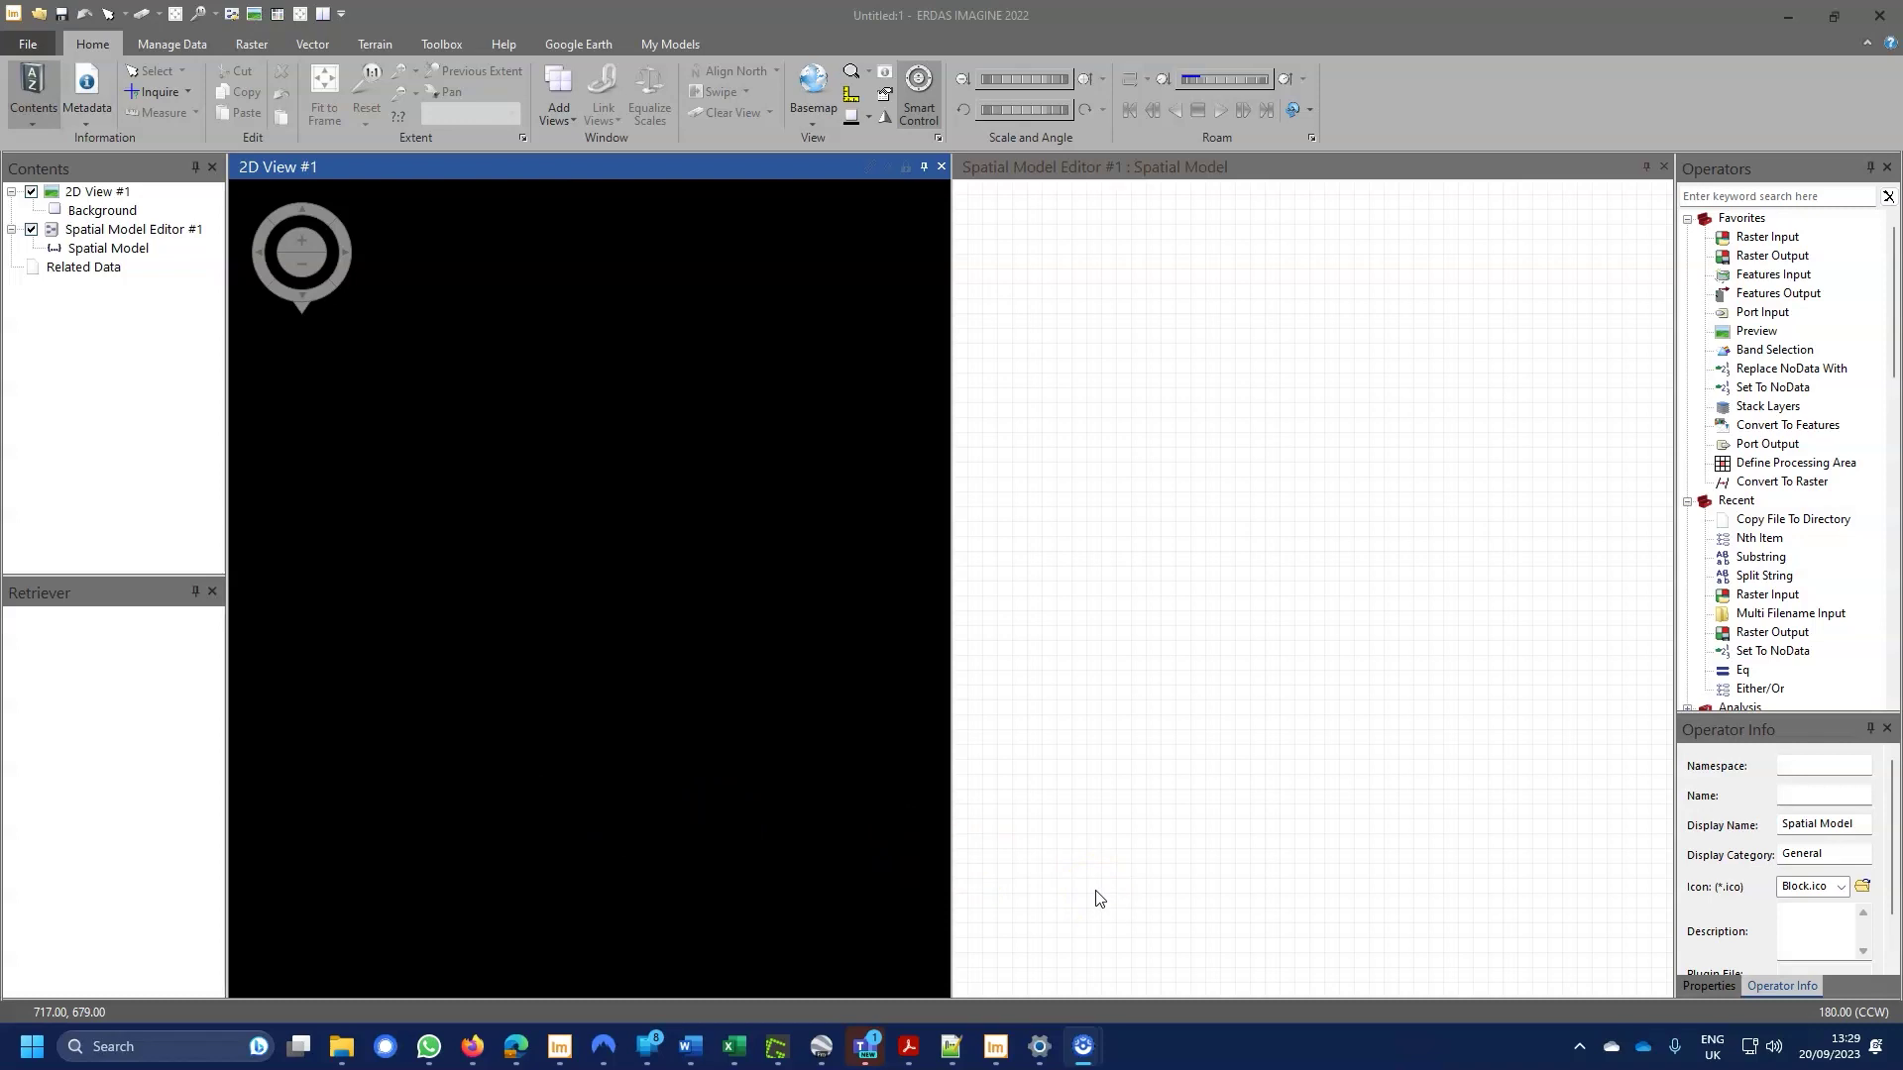
Switch from the ERDAS IMAGINE 2022 window back to the 2023 session using the taskbar
click(996, 1046)
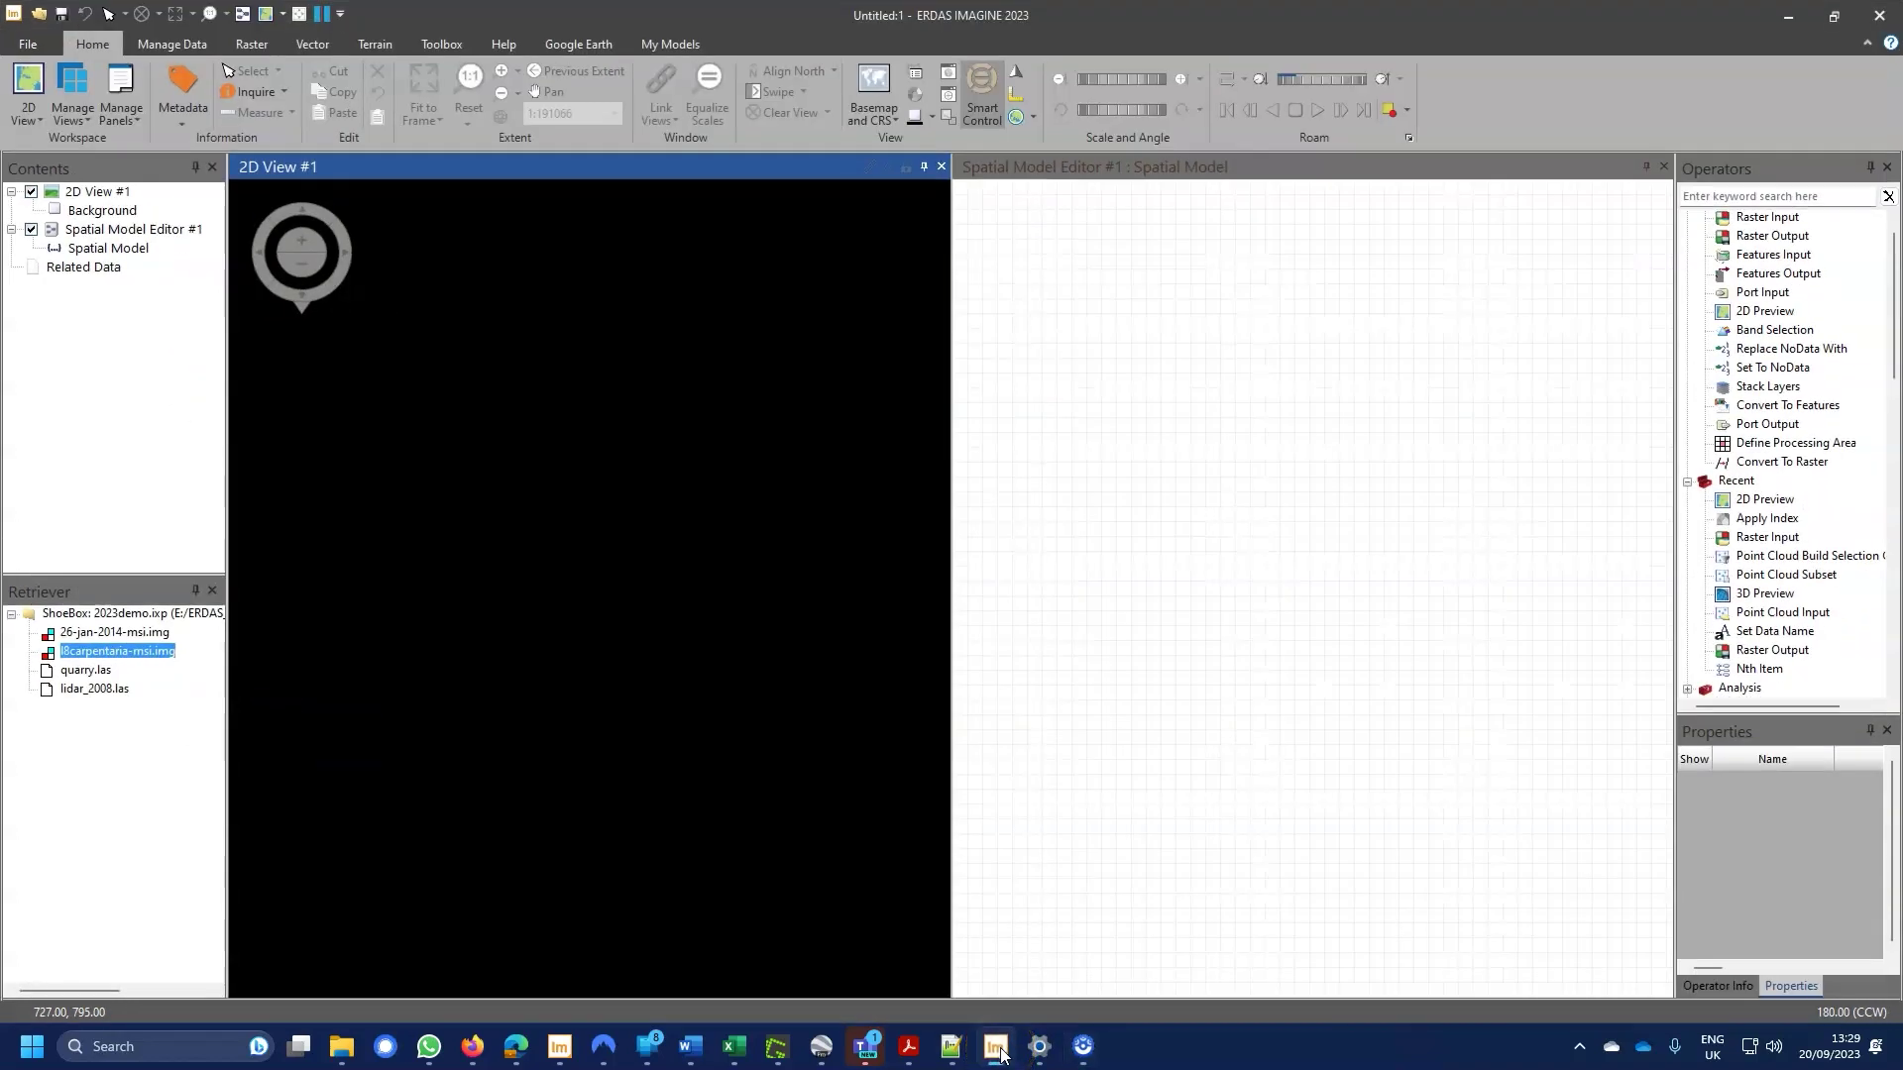
click(996, 1046)
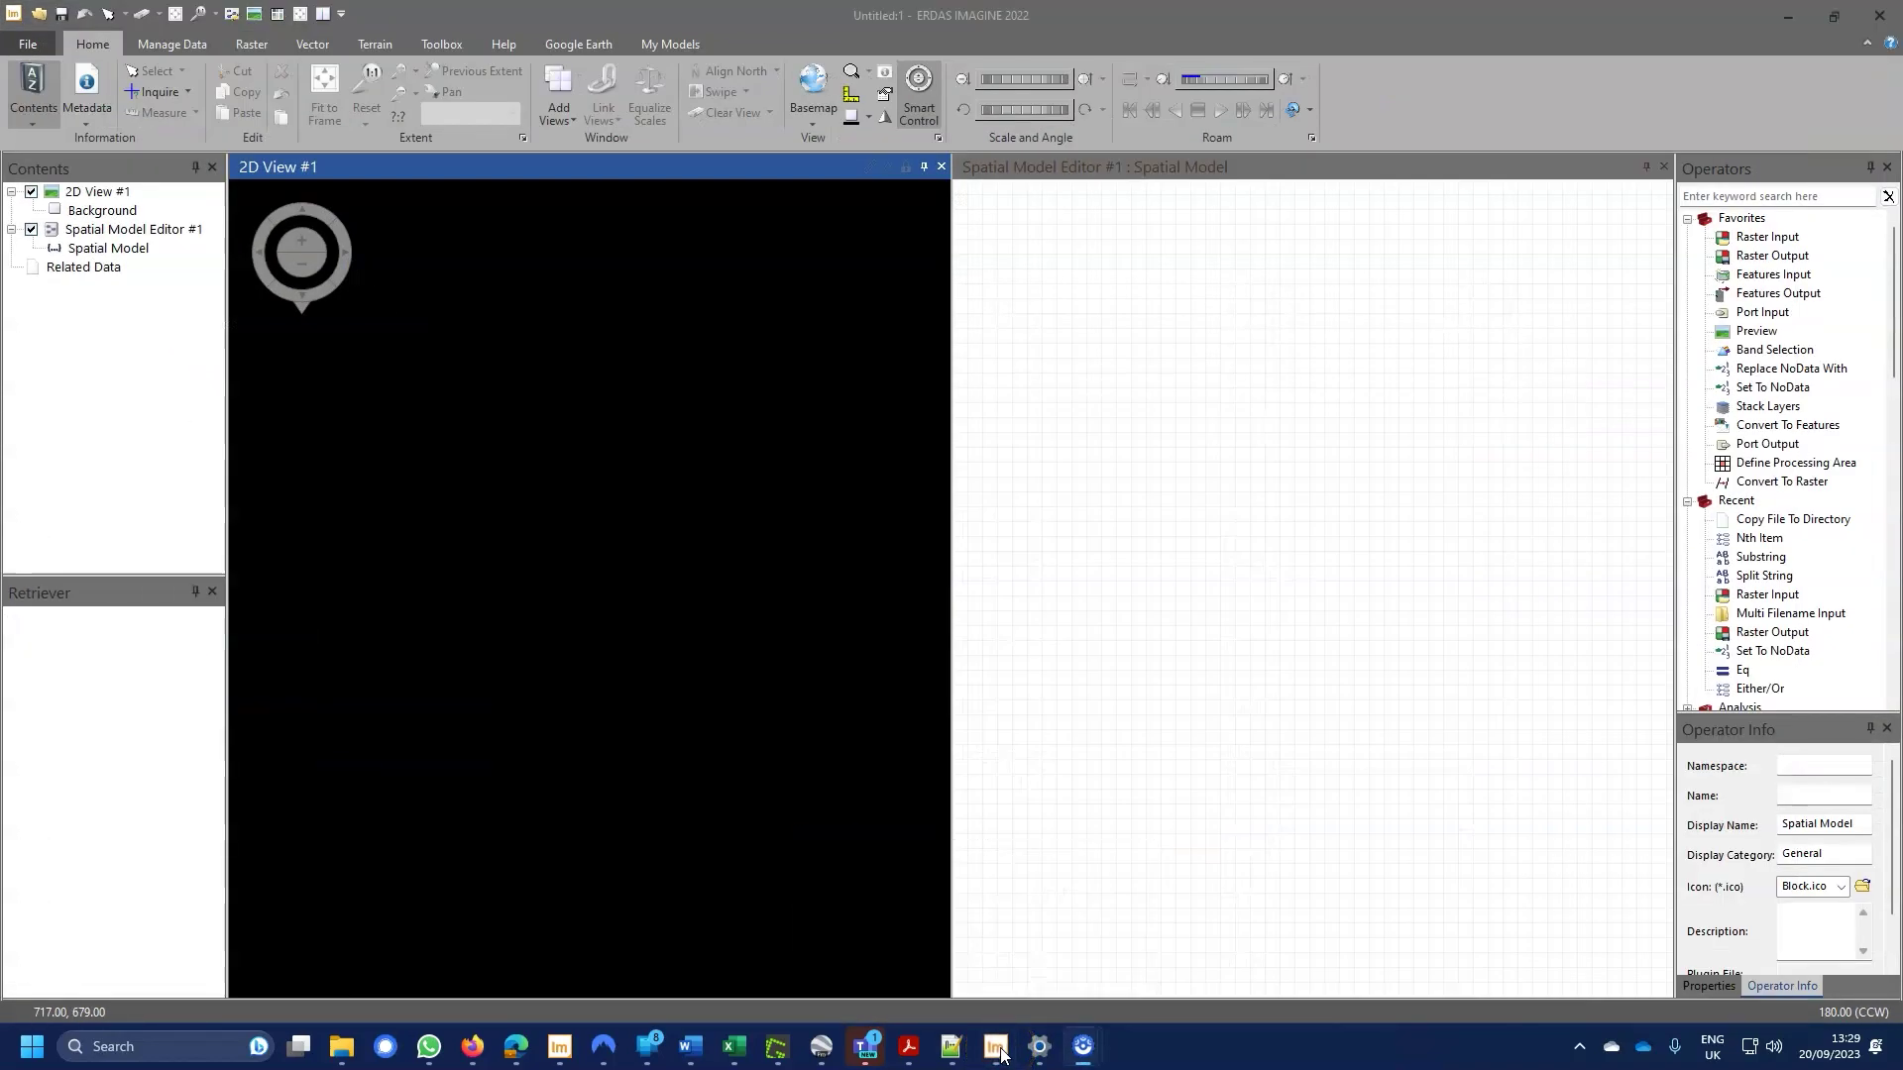
click(999, 1049)
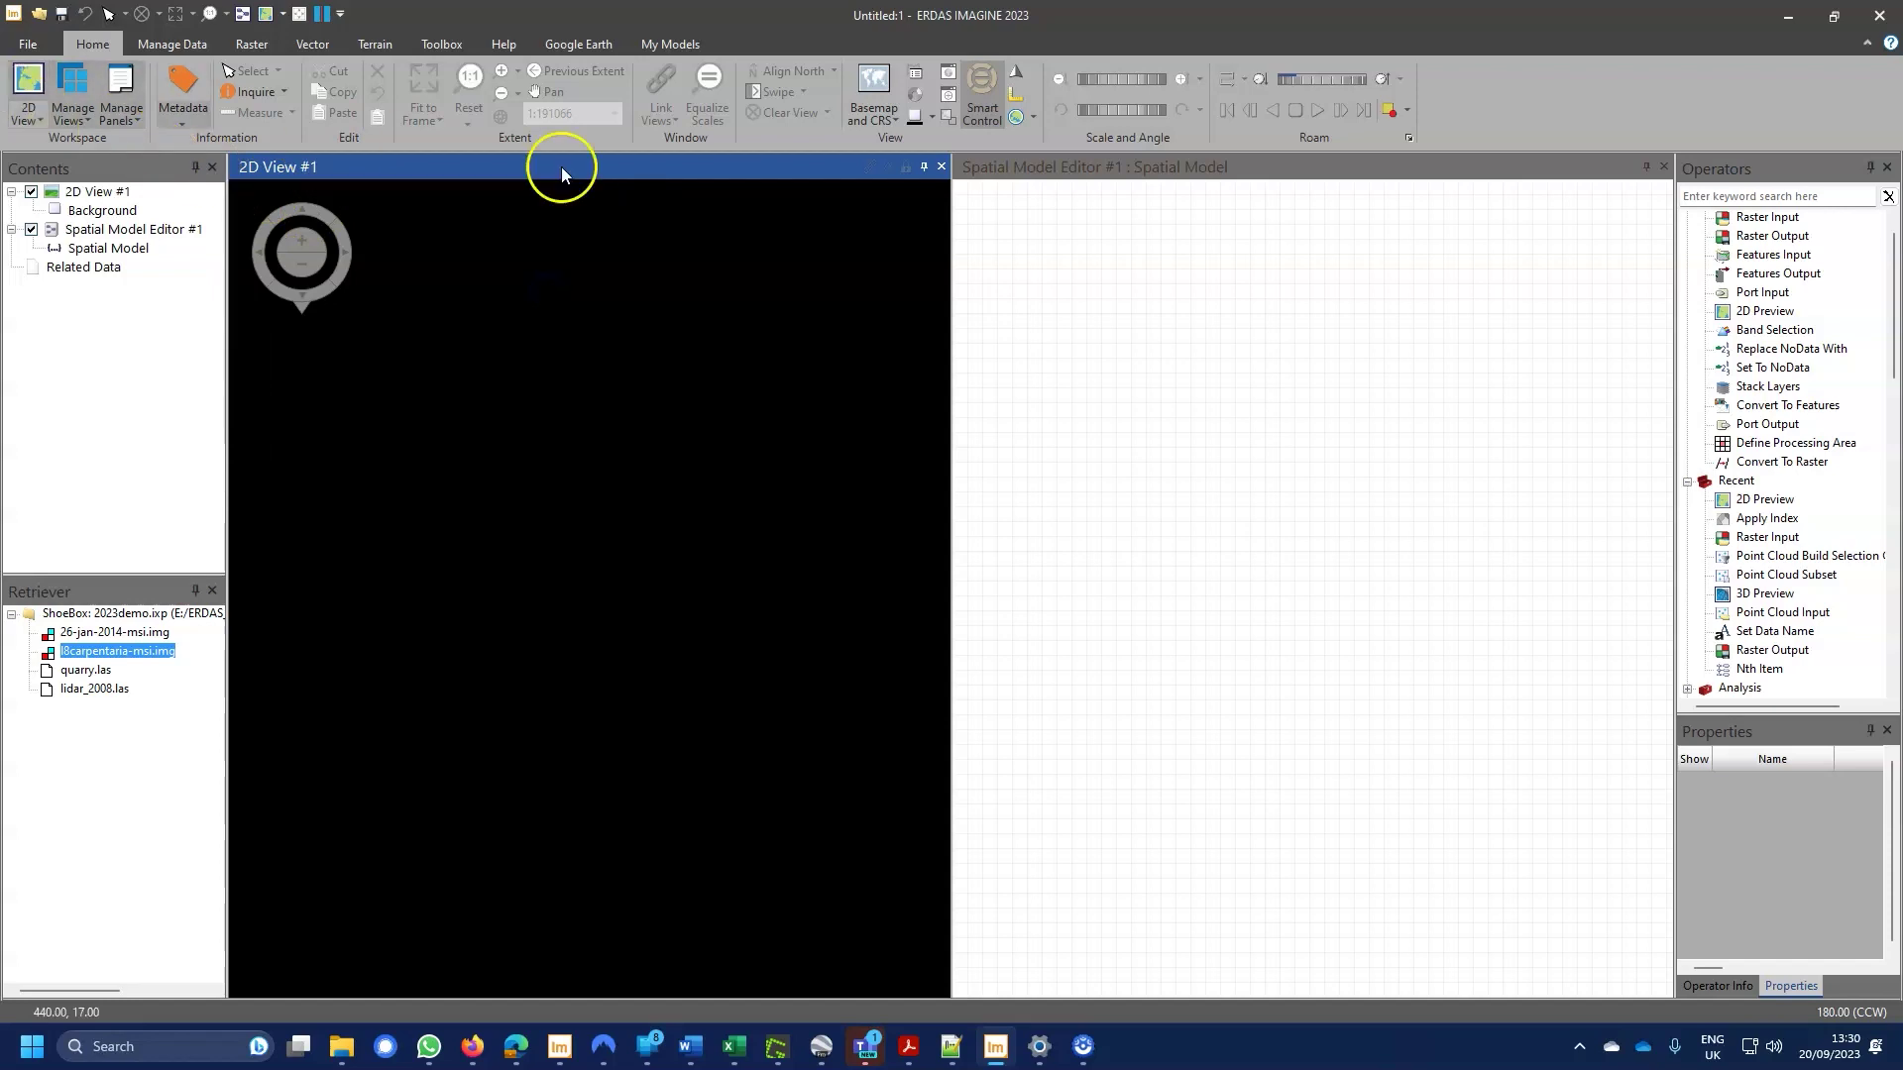
click(1127, 335)
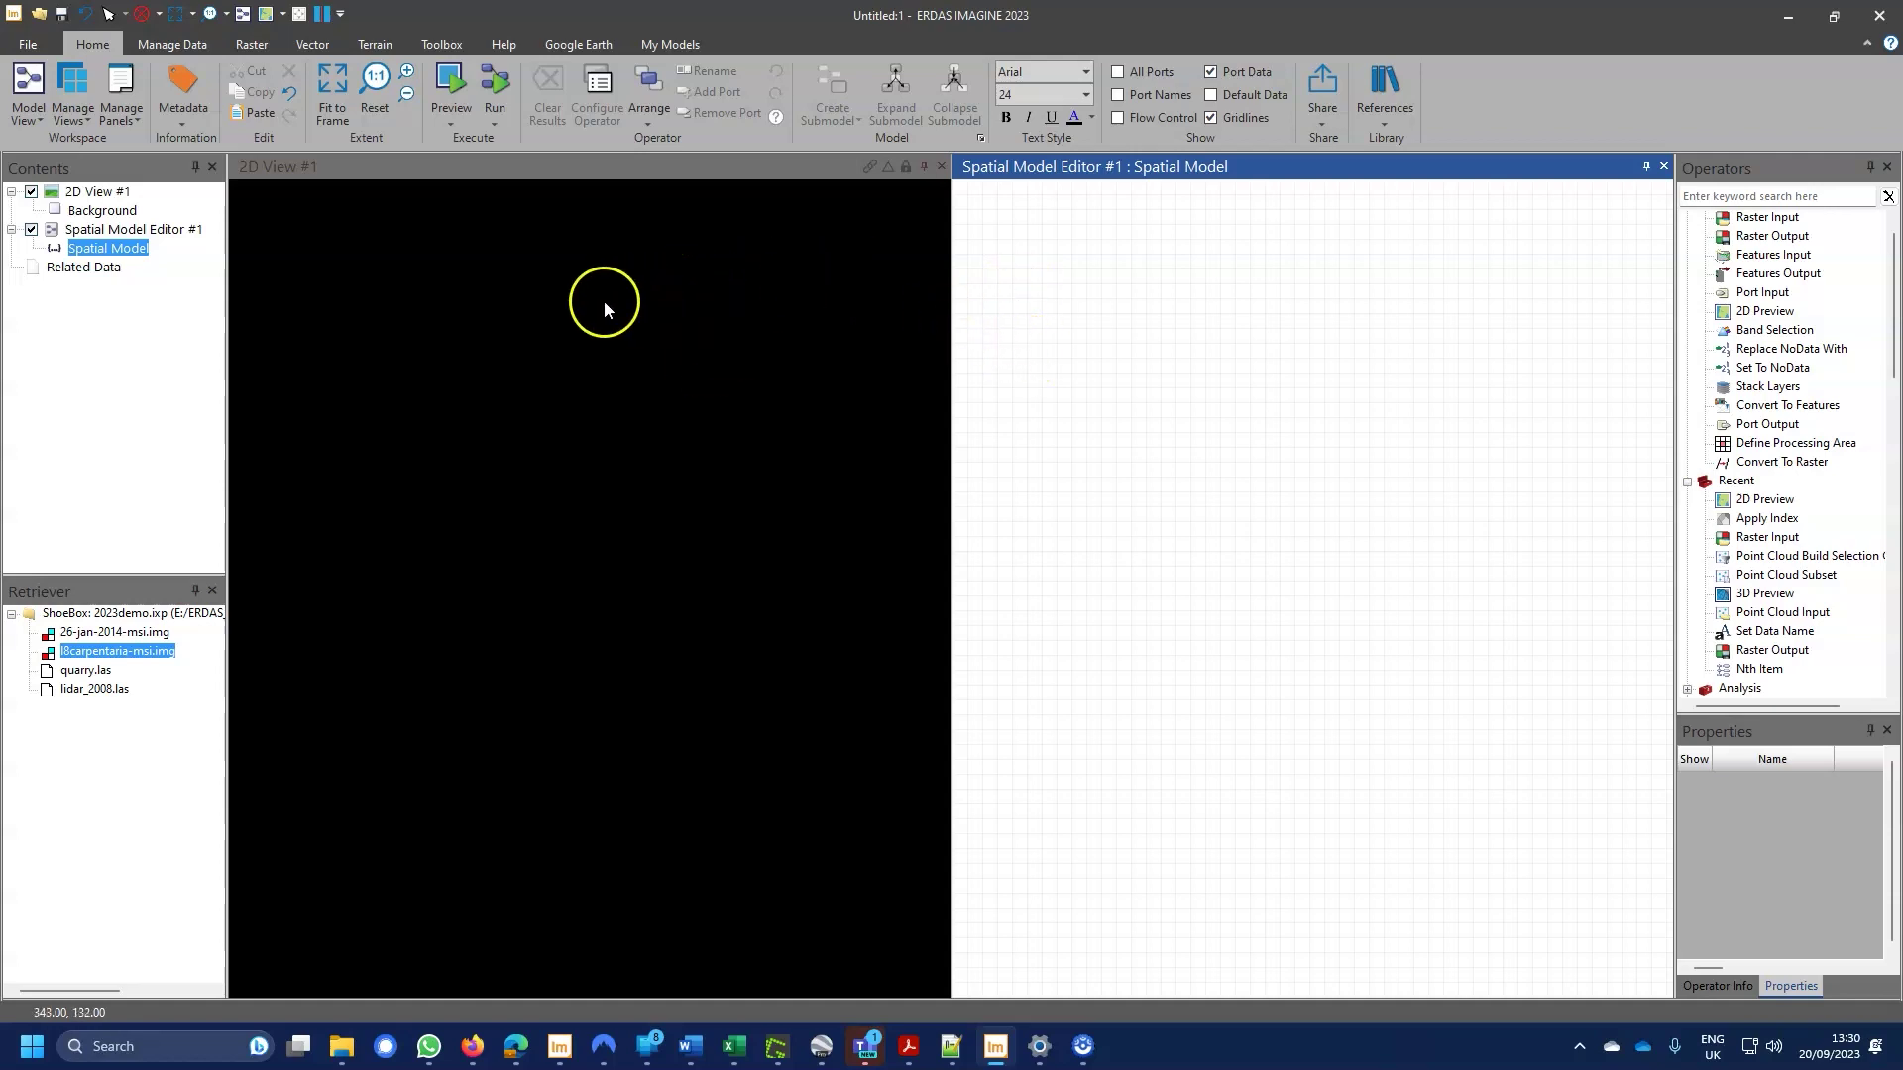
click(457, 338)
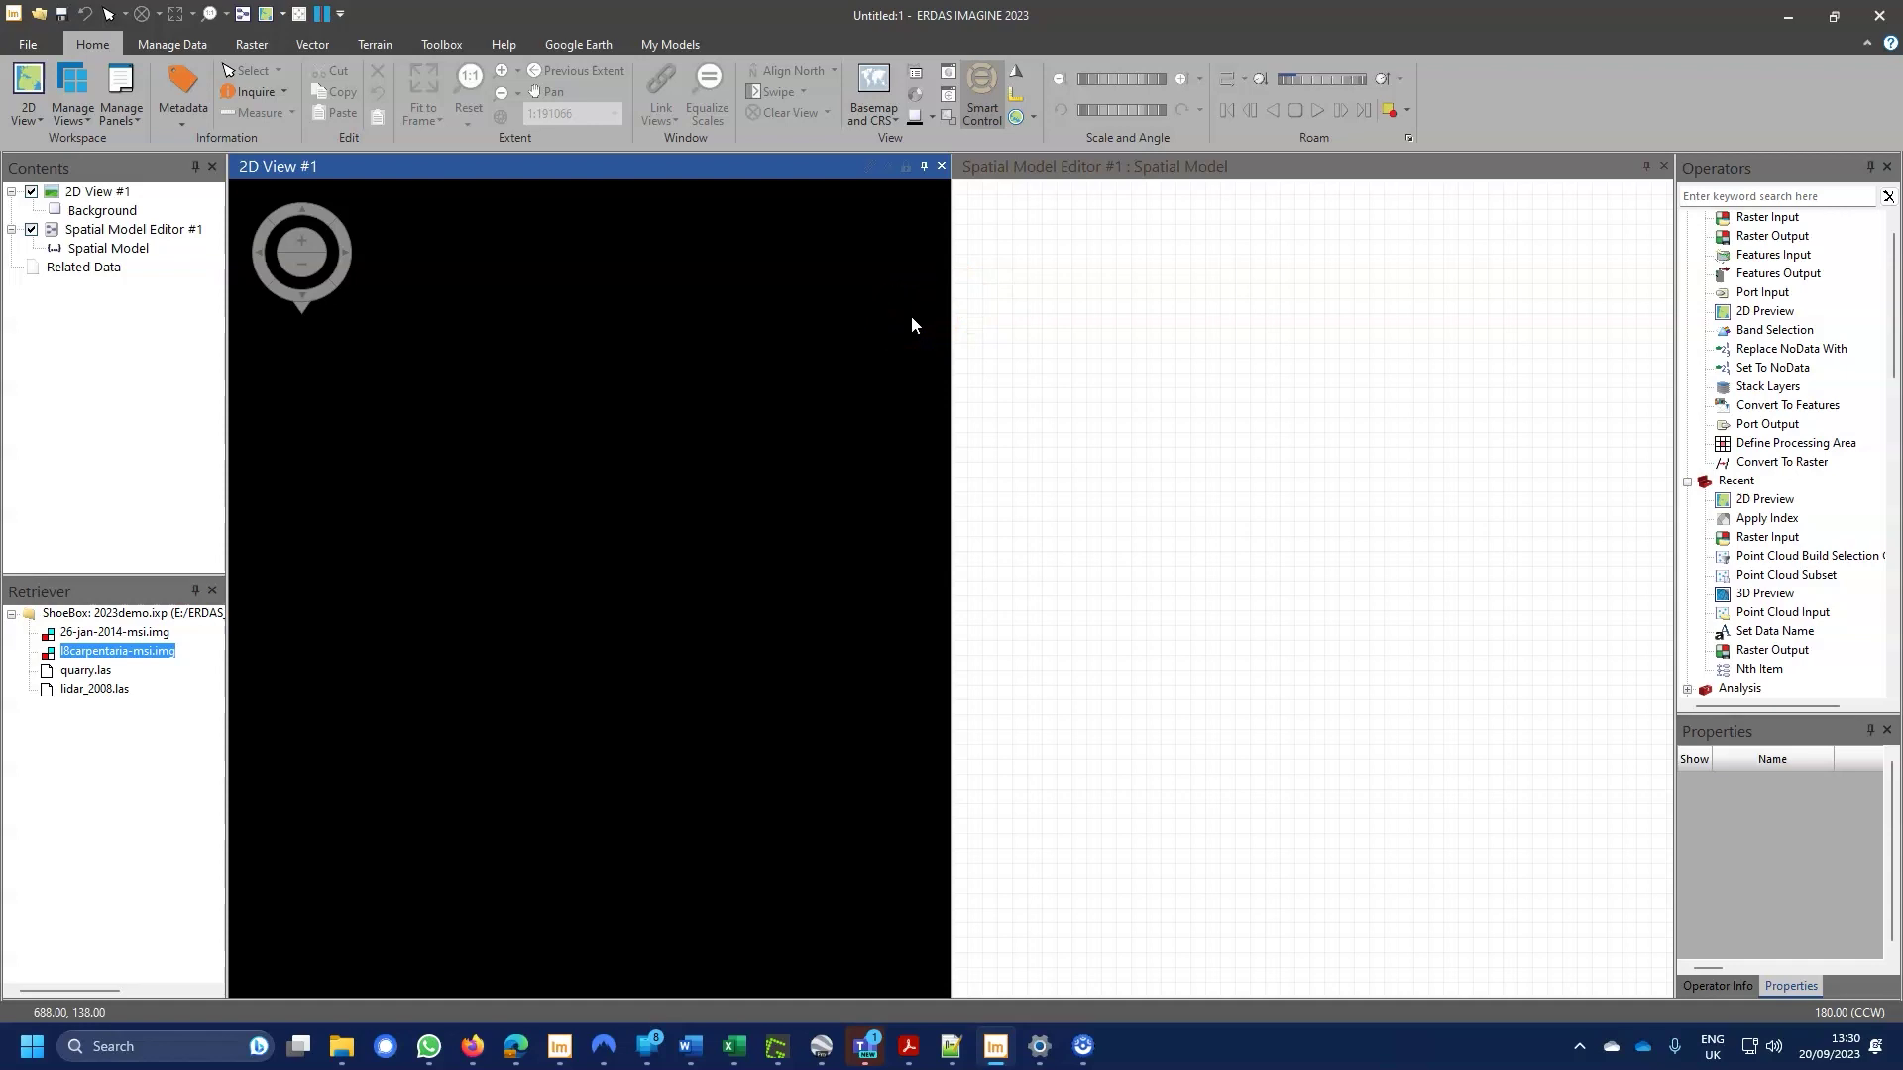
click(701, 325)
drag(1890, 359, 1894, 525)
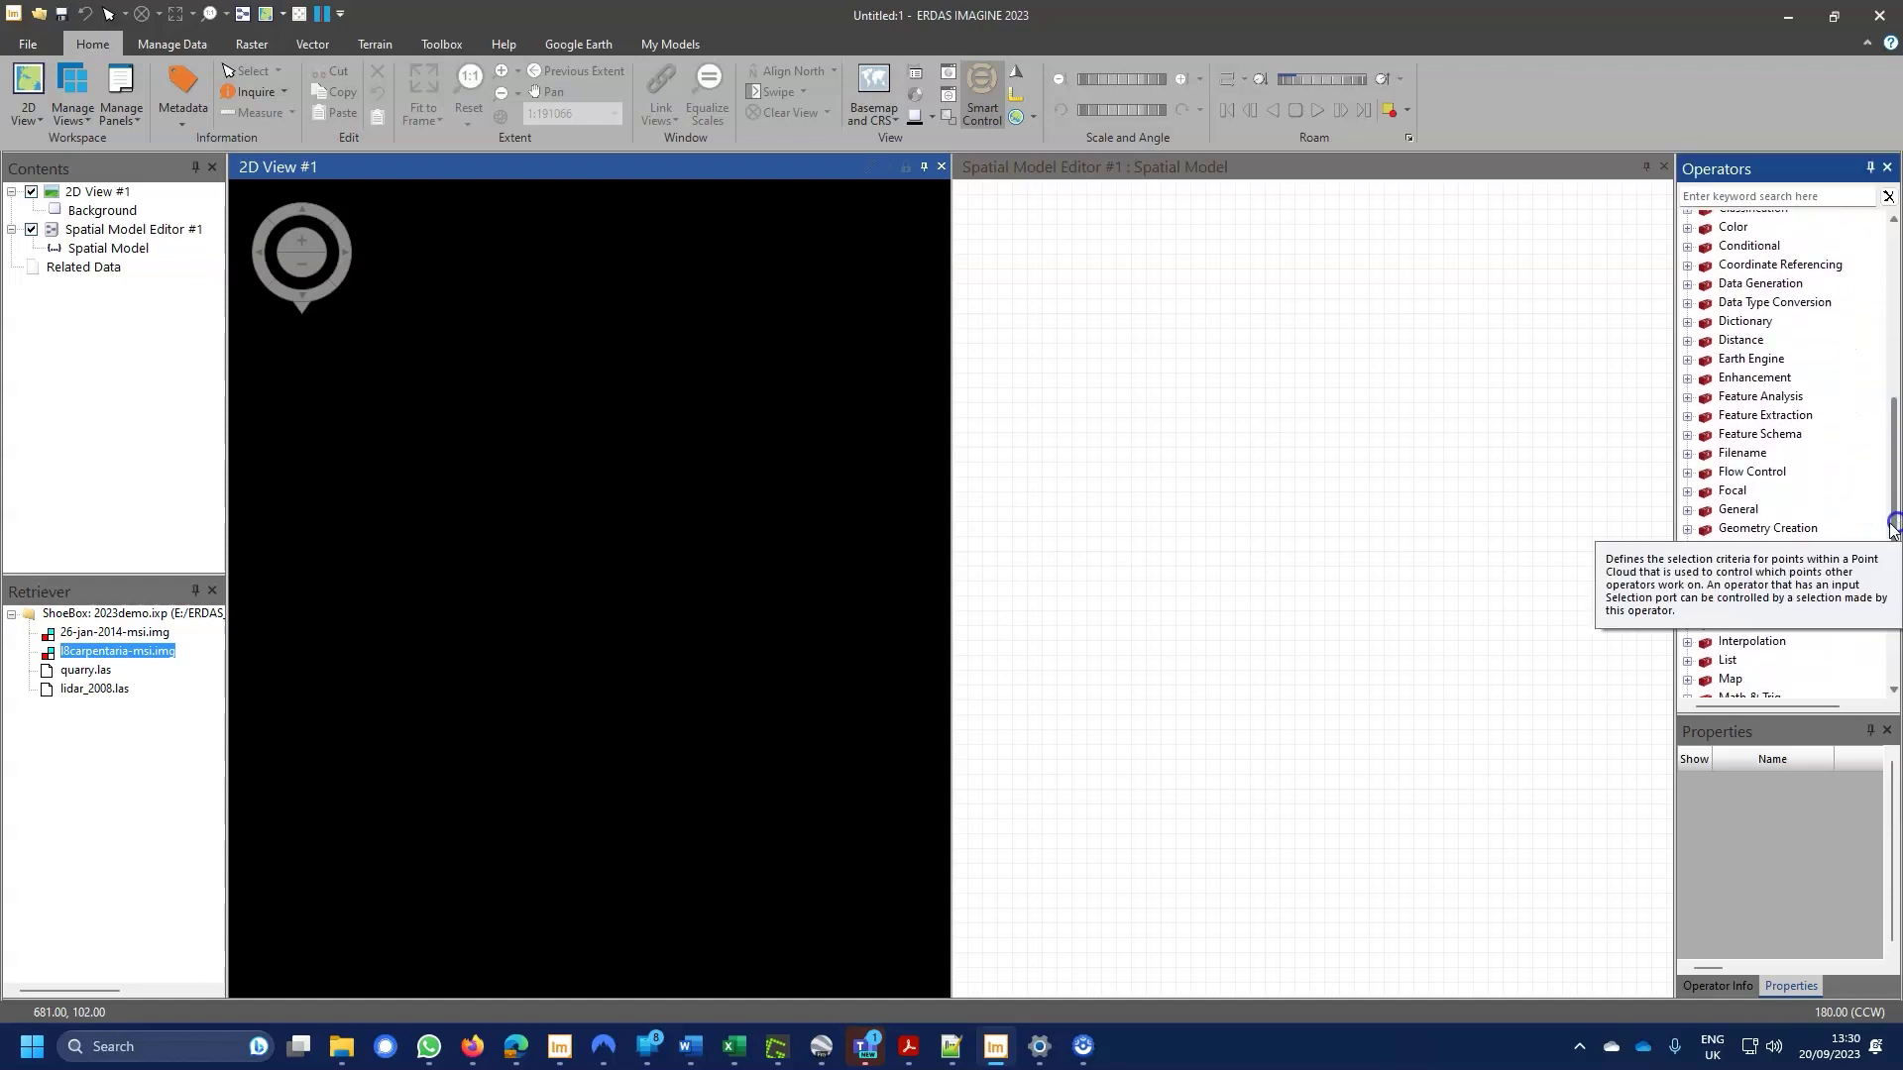
click(1687, 361)
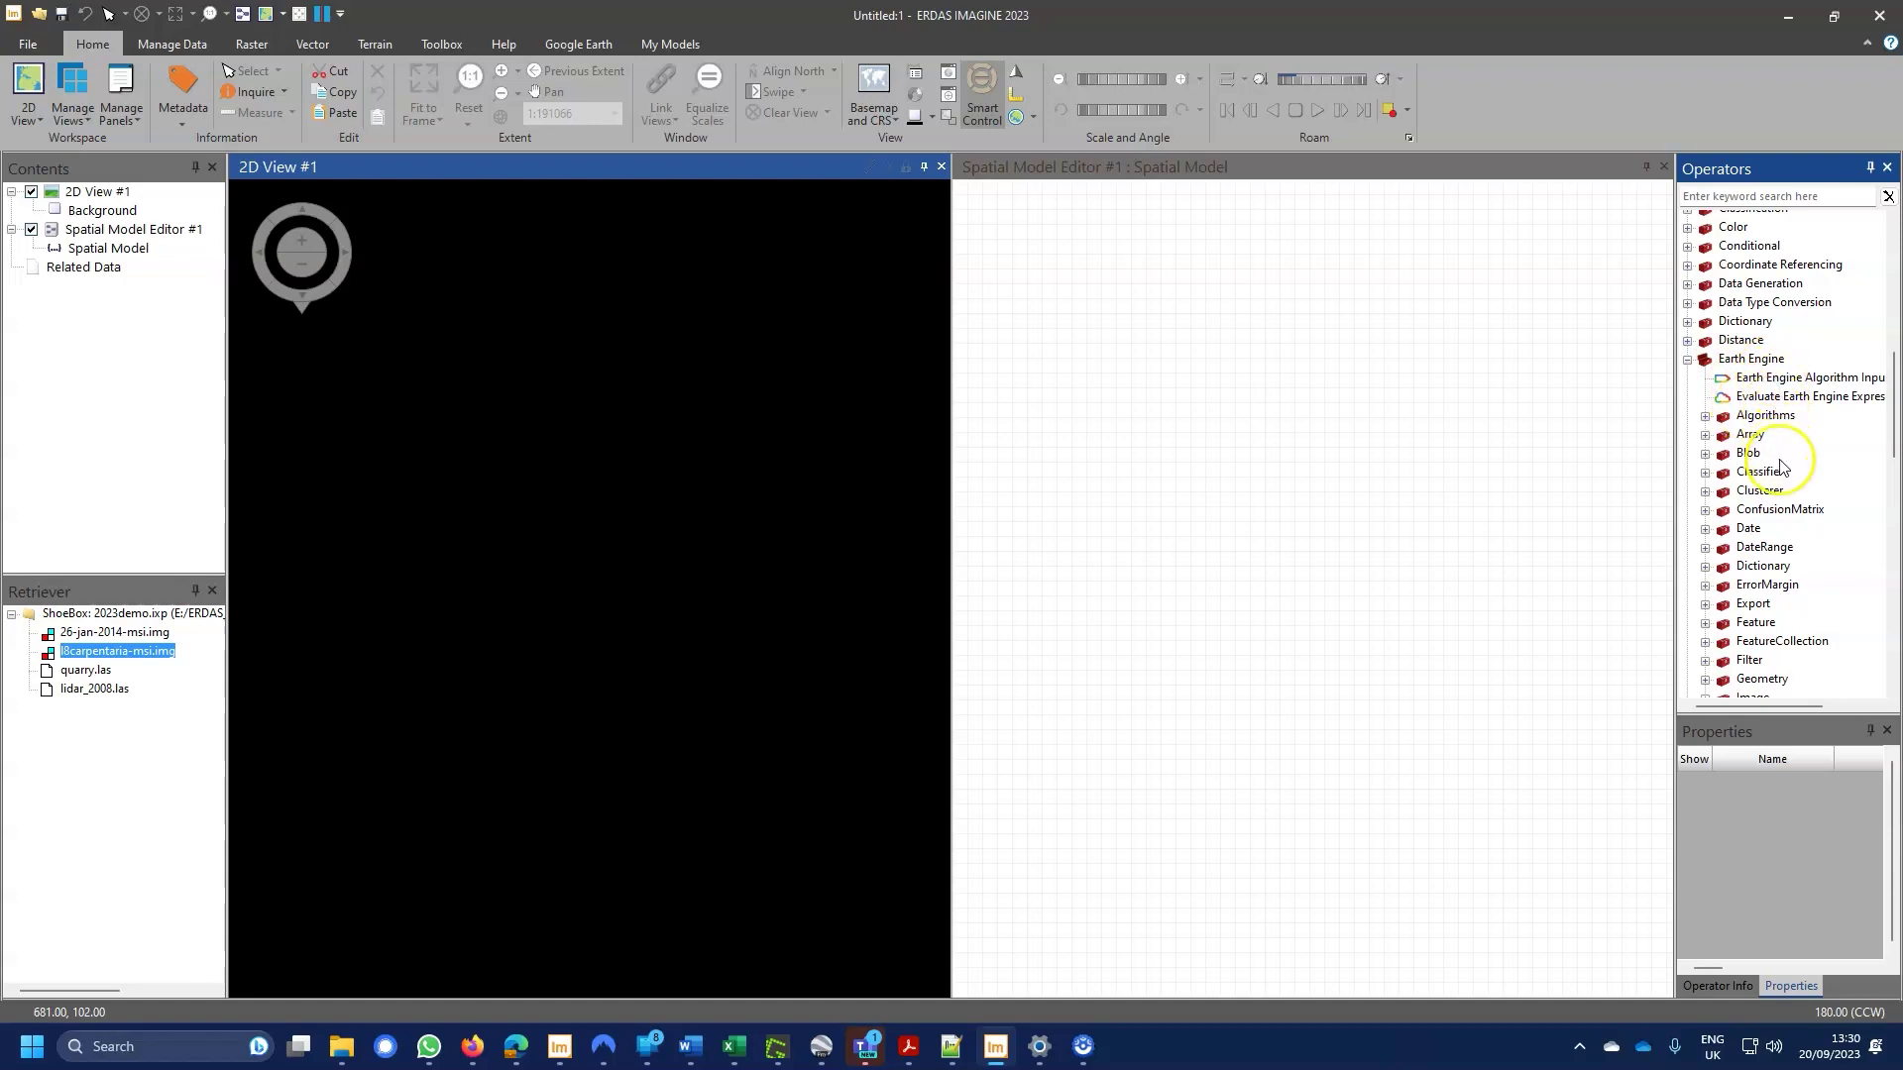
drag(1890, 421, 1890, 480)
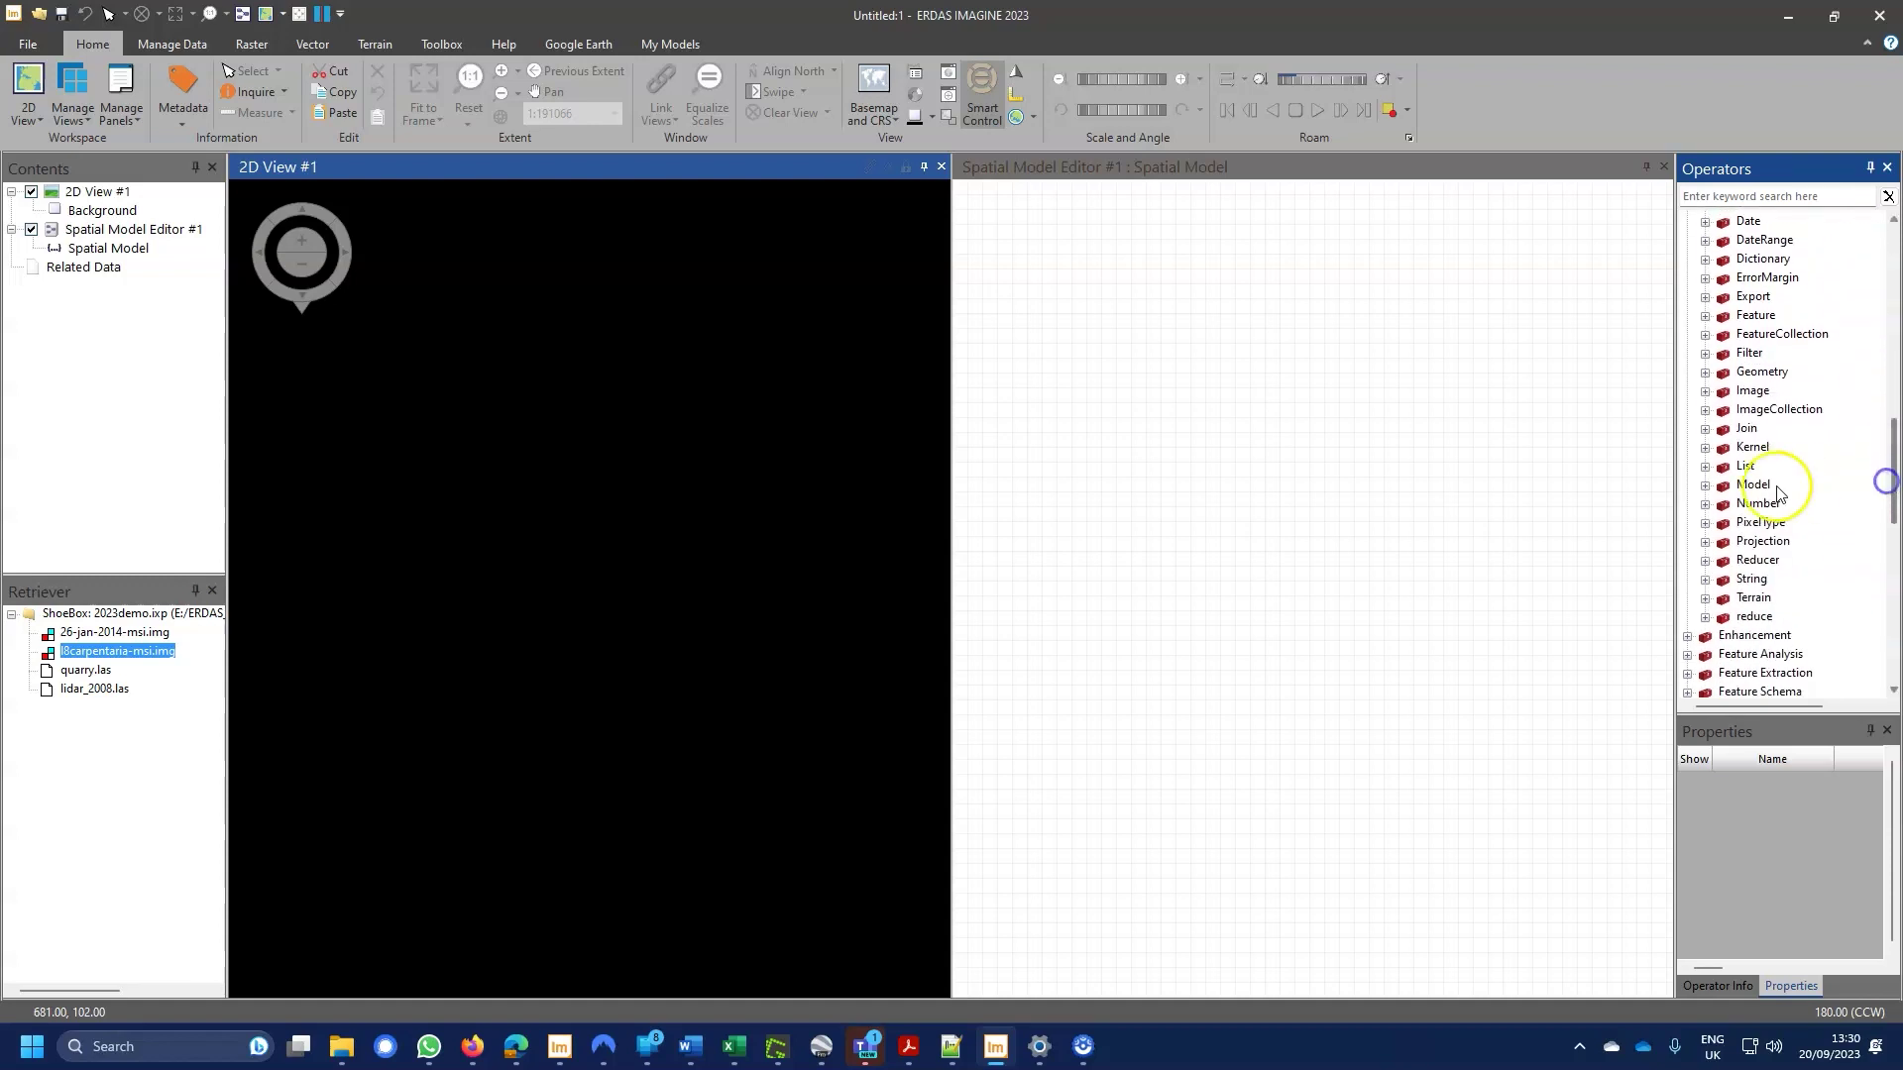
click(1705, 428)
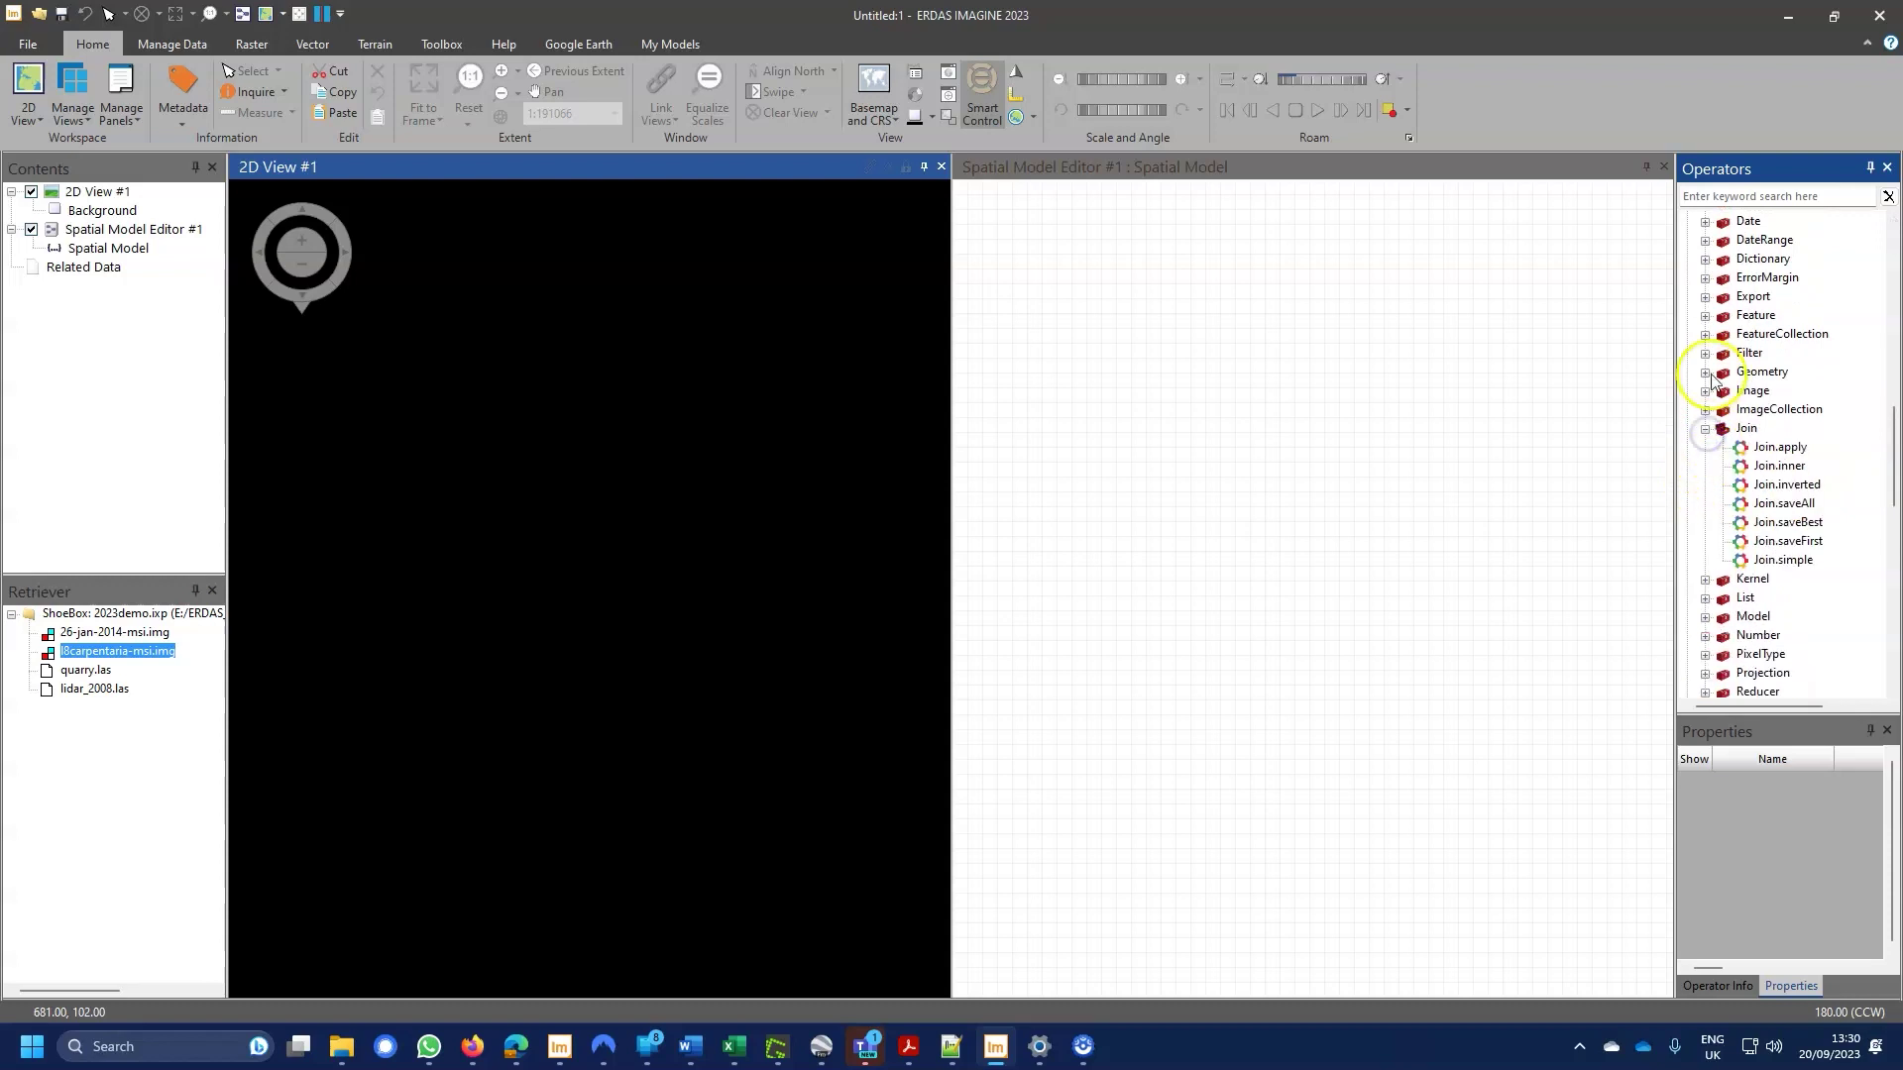
drag(1890, 458, 1889, 408)
click(1689, 329)
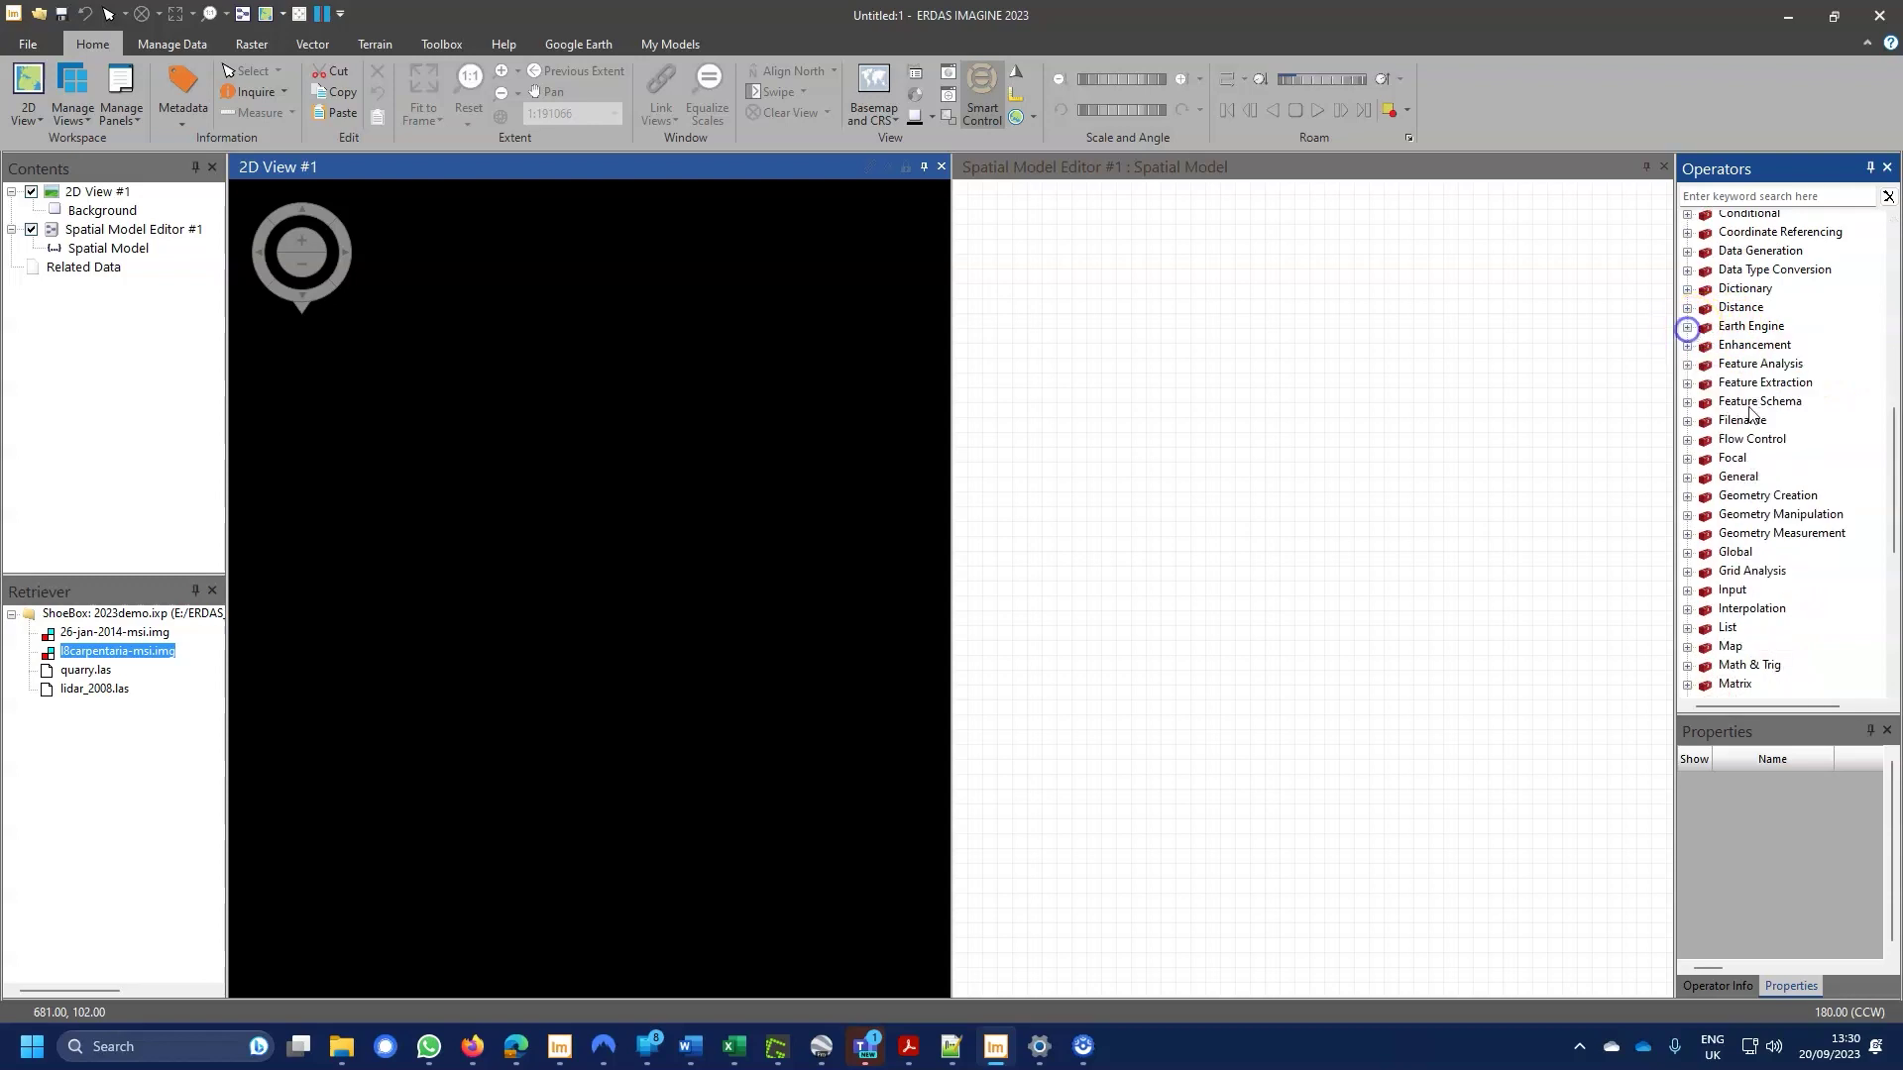
scroll(1848, 463, up, 6)
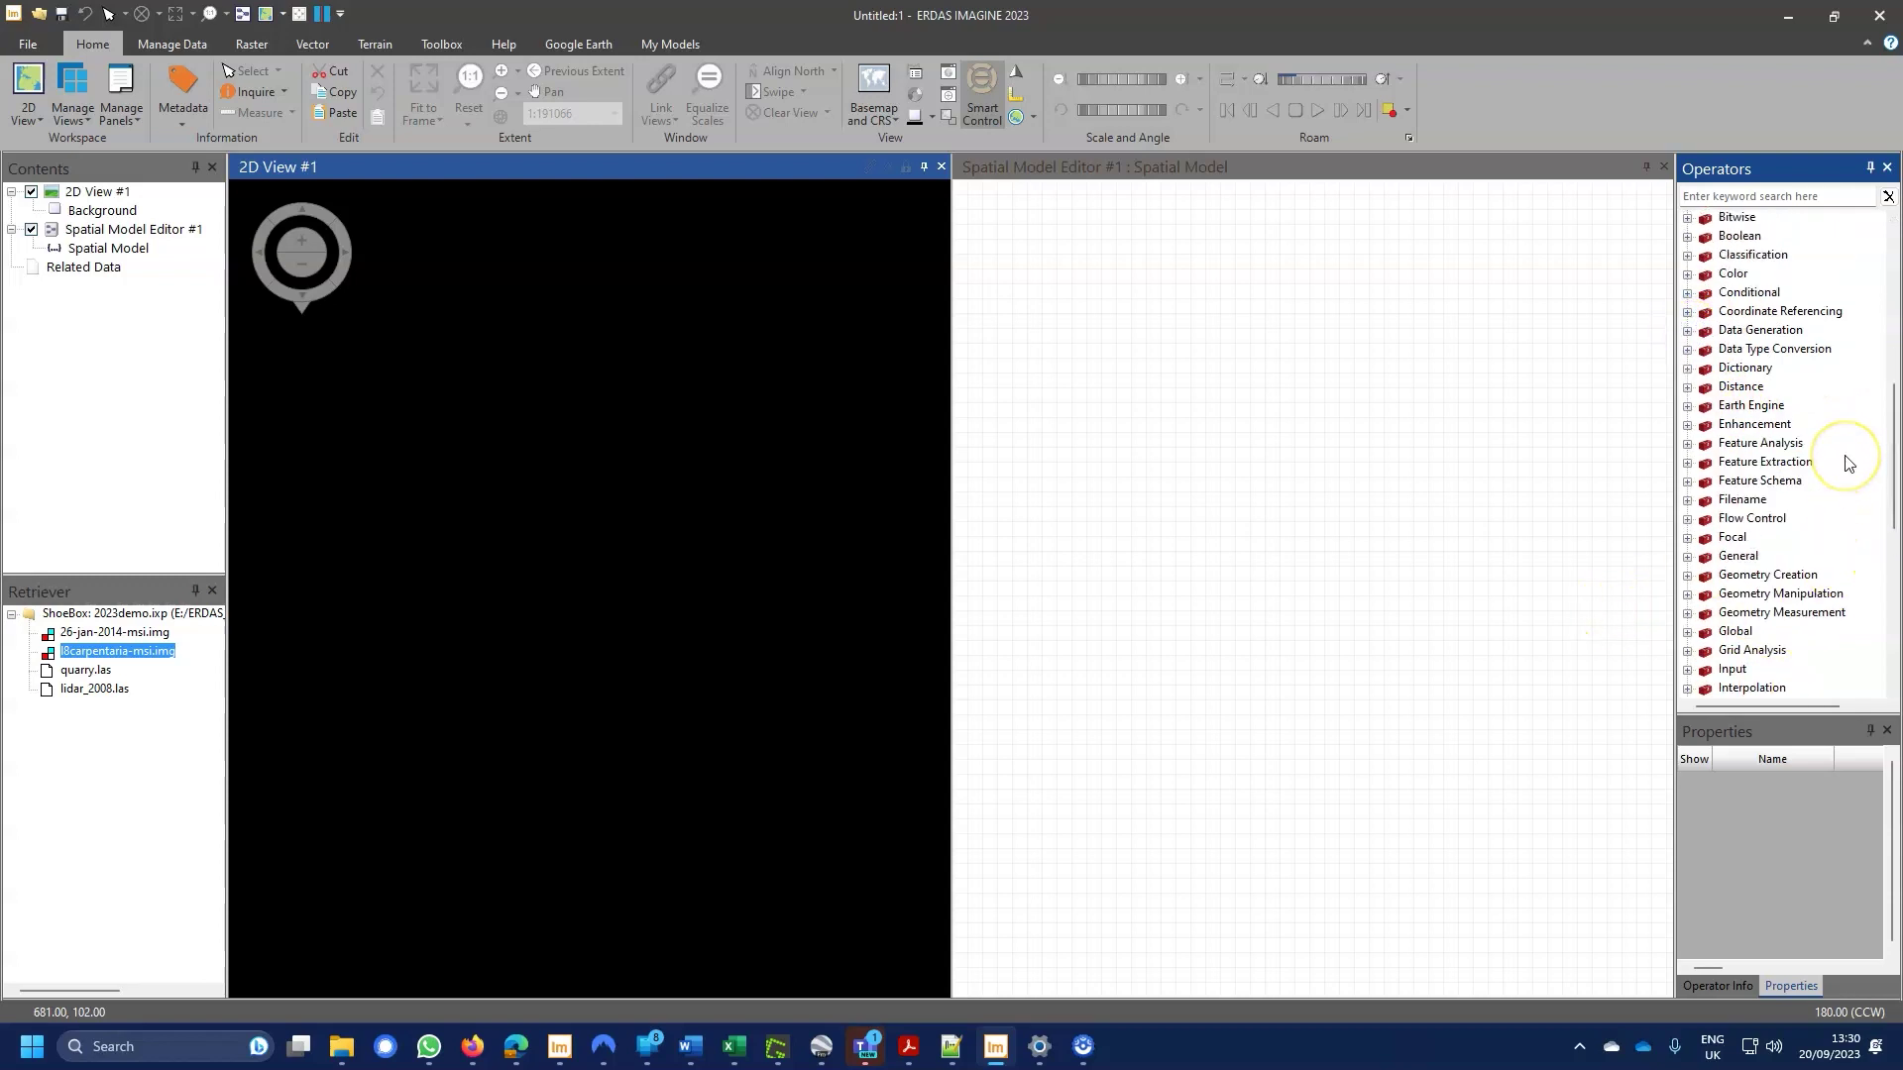
scroll(1848, 463, up, 3)
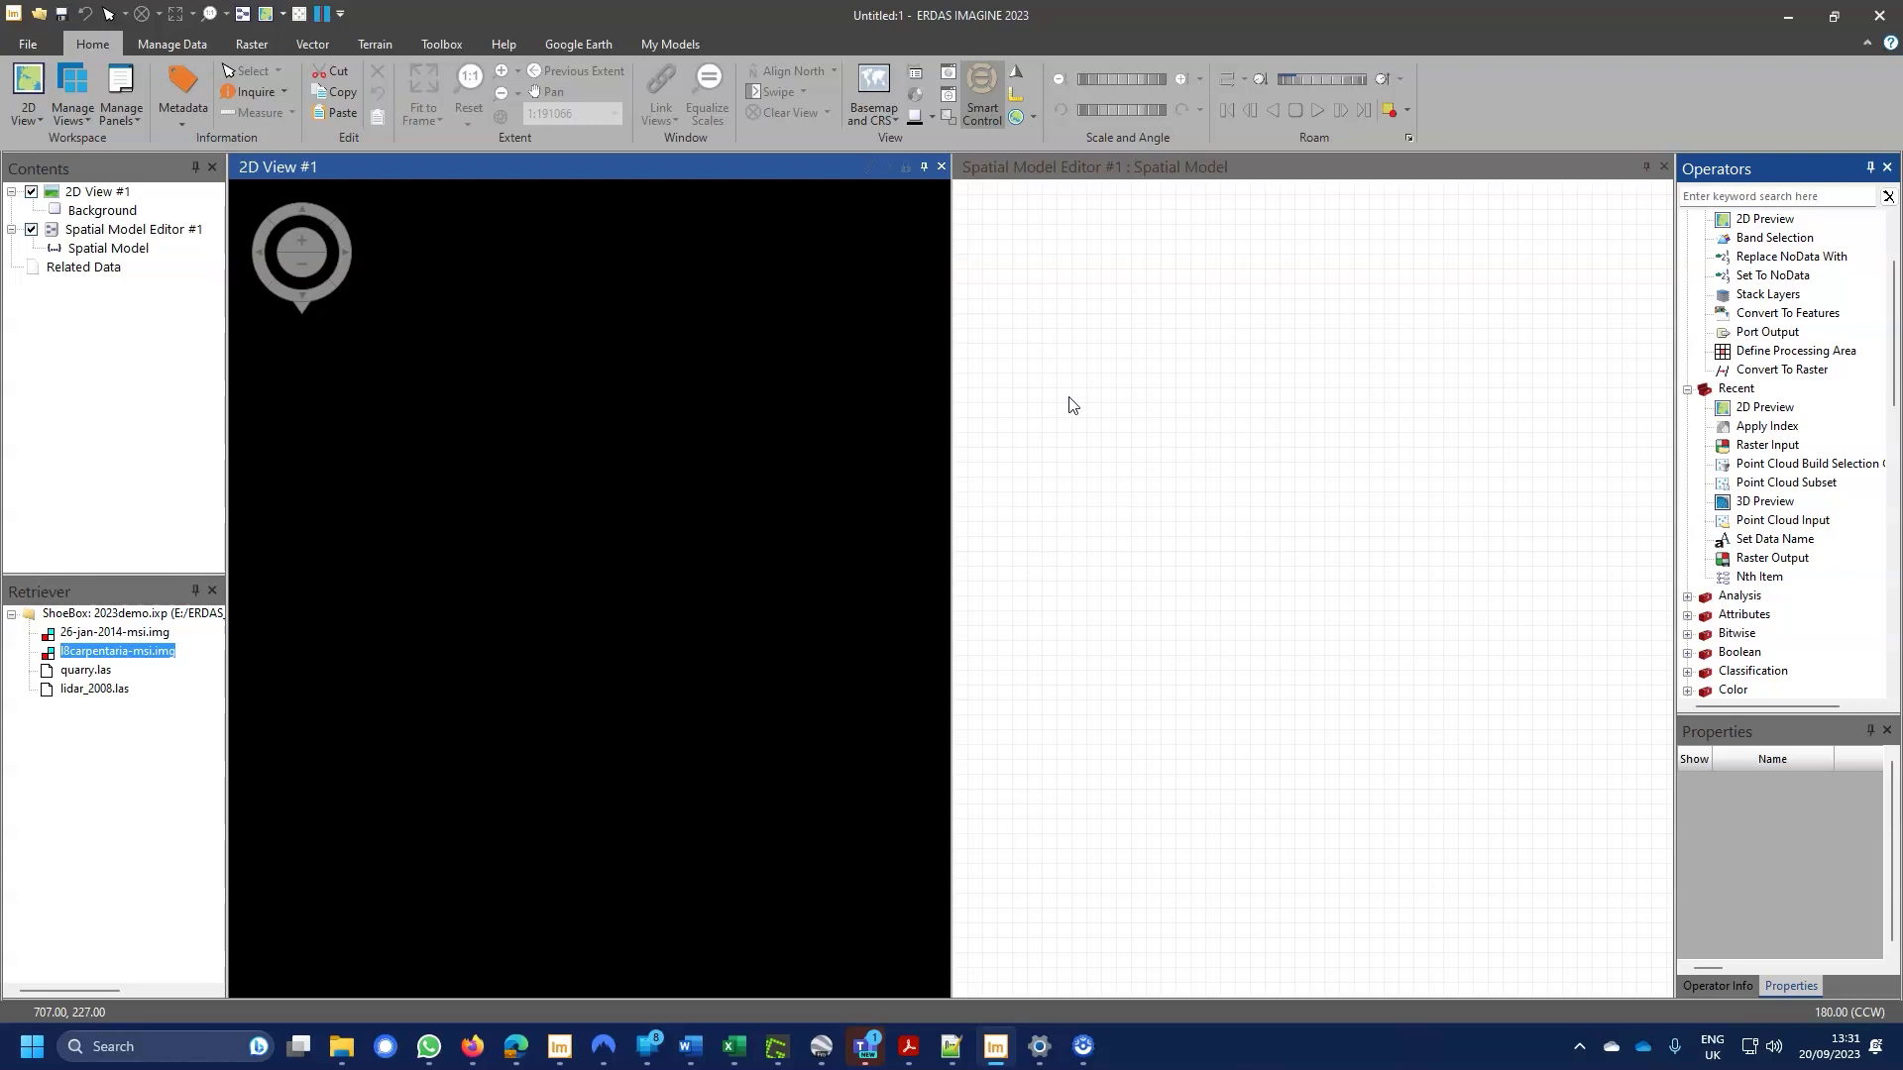
Add l8carpentaria-msi.img as a Raster Input and connect its RasterOut to a 2D Preview operator
click(117, 654)
drag(89, 656, 1100, 428)
click(1103, 433)
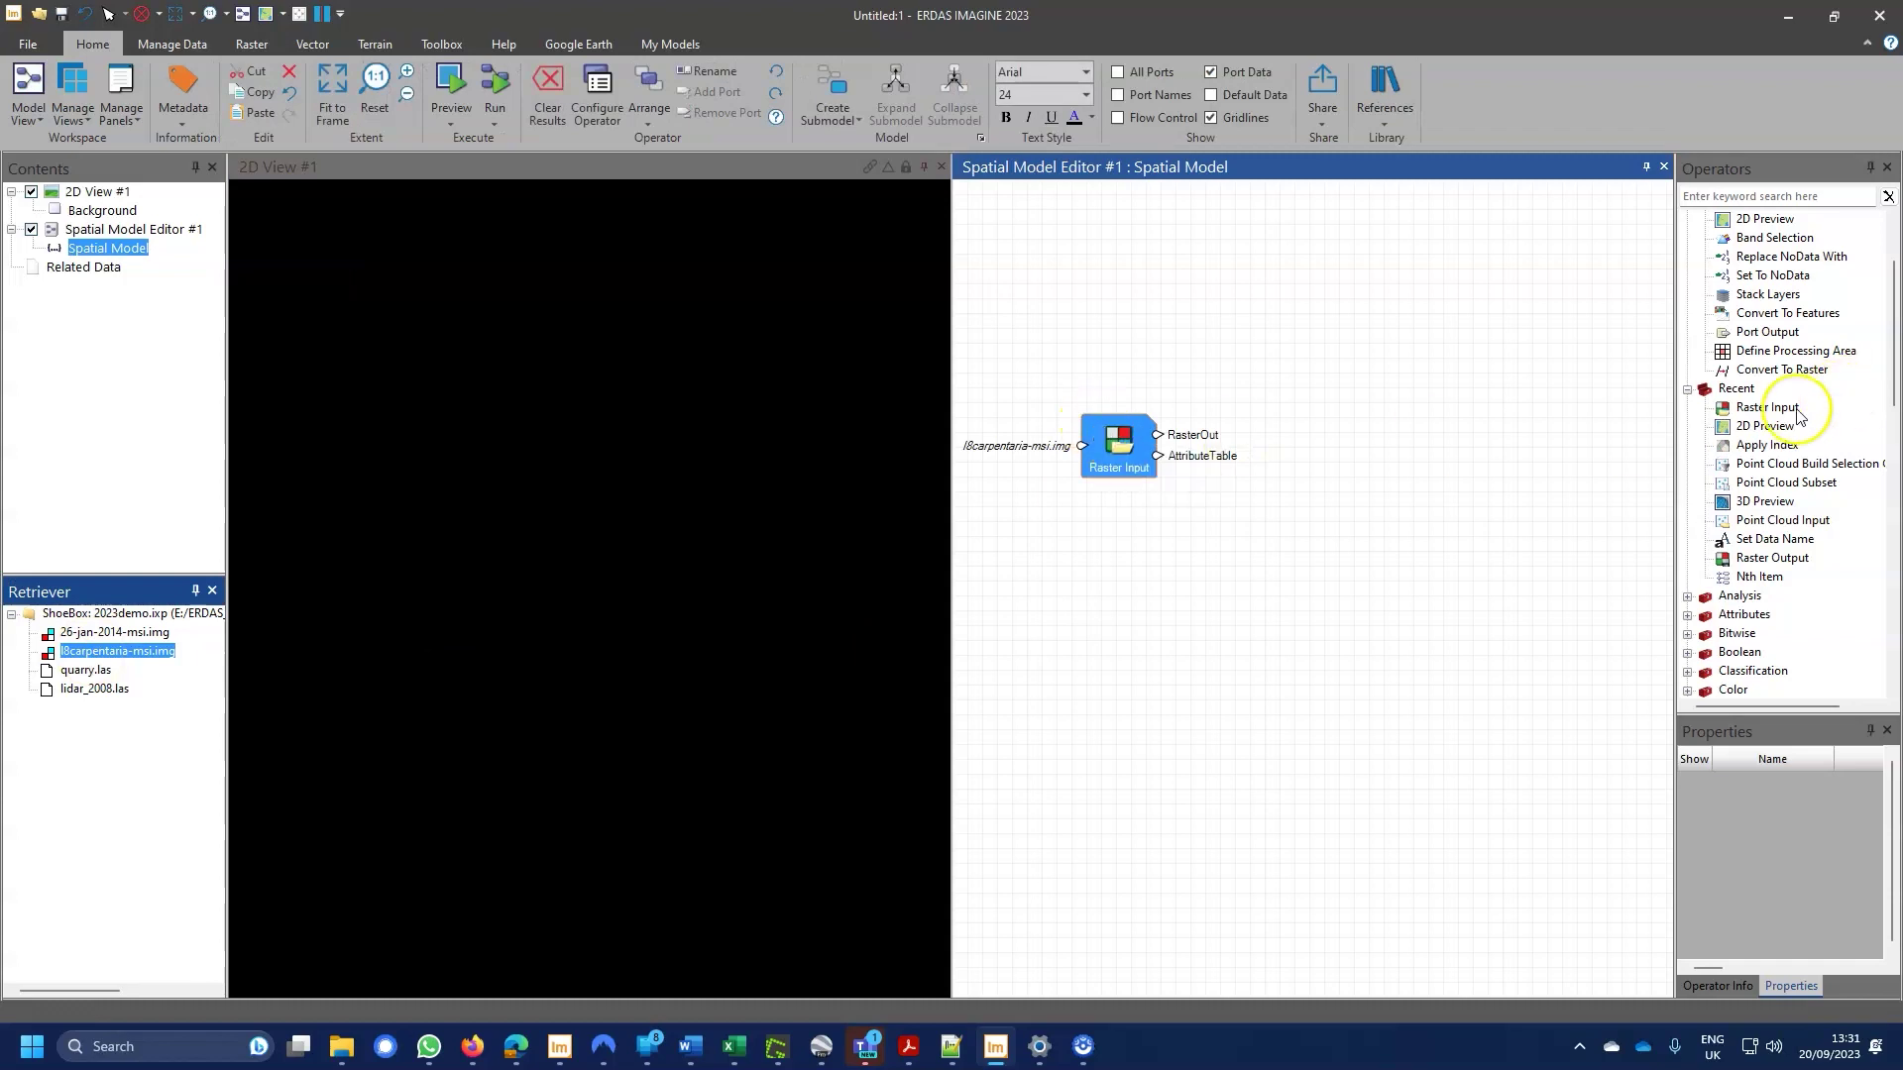
drag(1762, 426, 1401, 441)
drag(1190, 443, 1400, 472)
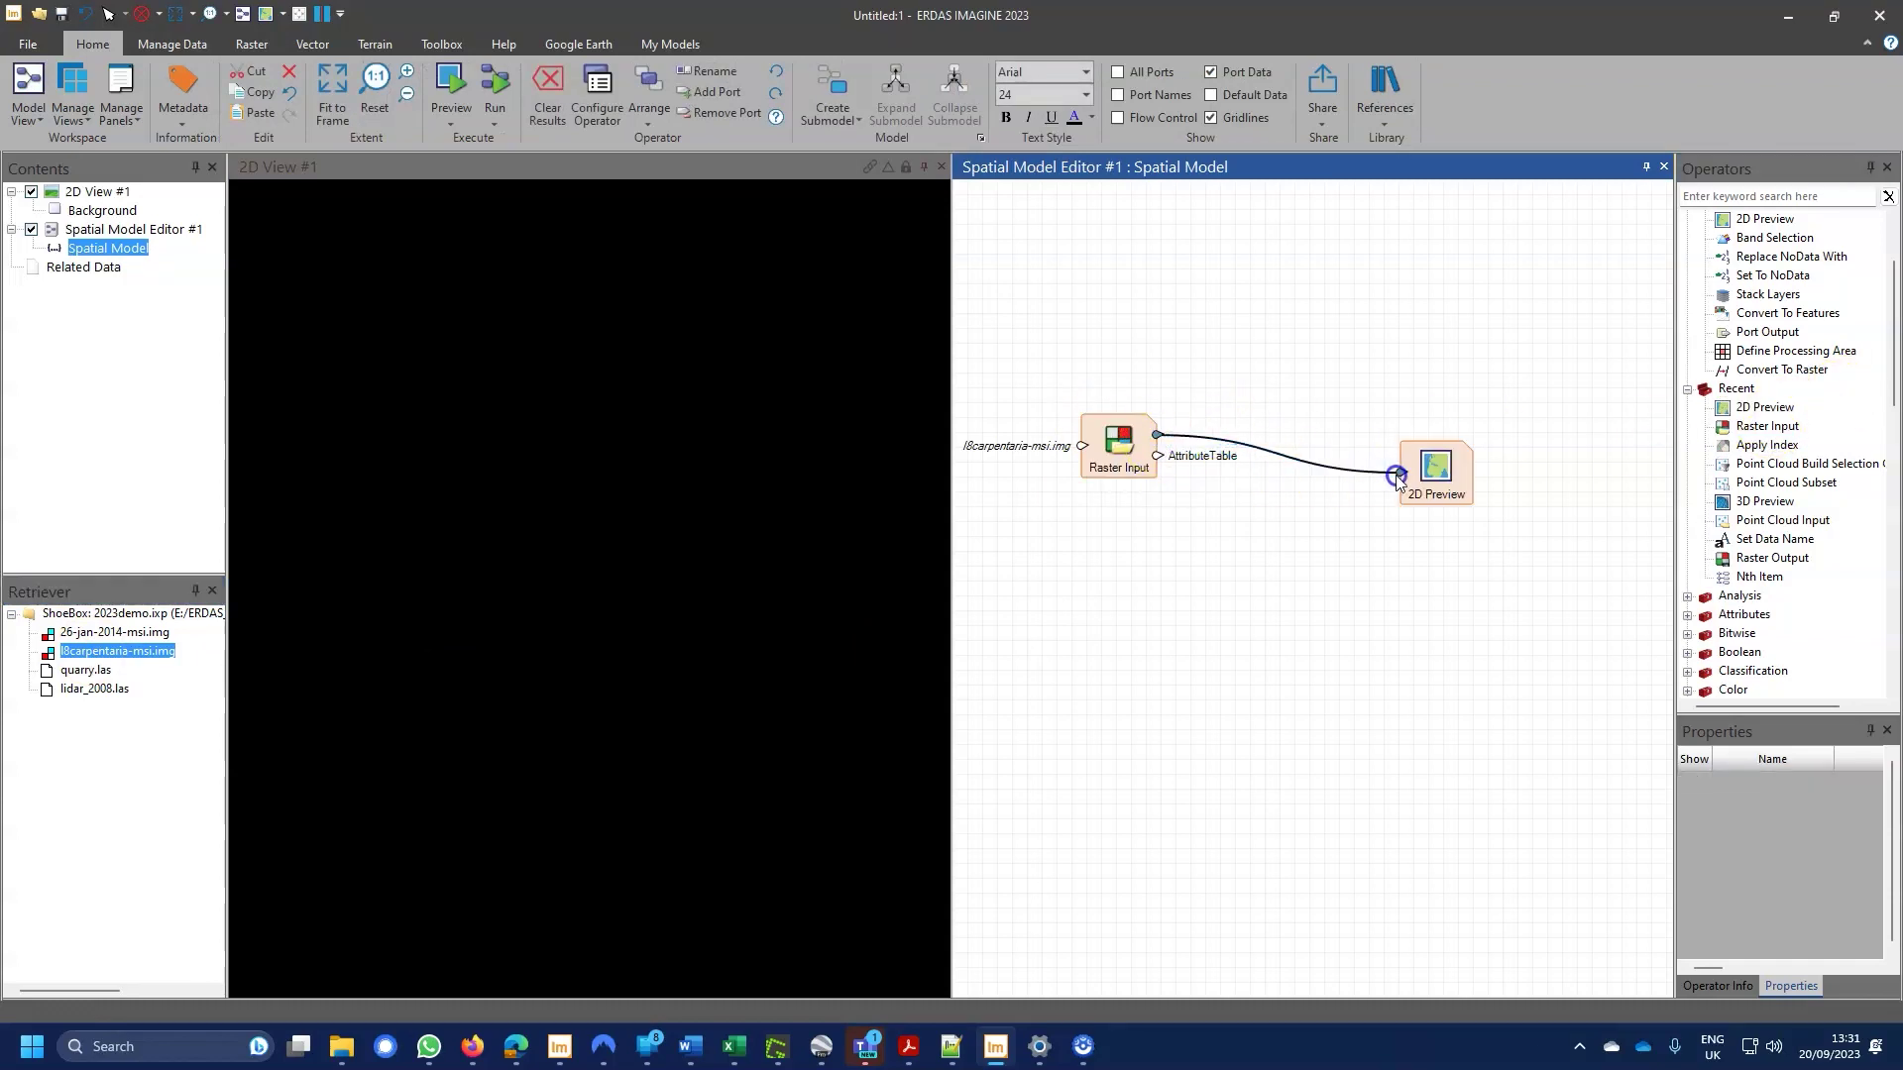
Run the preview, fit the full image, then zoom in on the coastal smoke plume
click(464, 91)
click(562, 334)
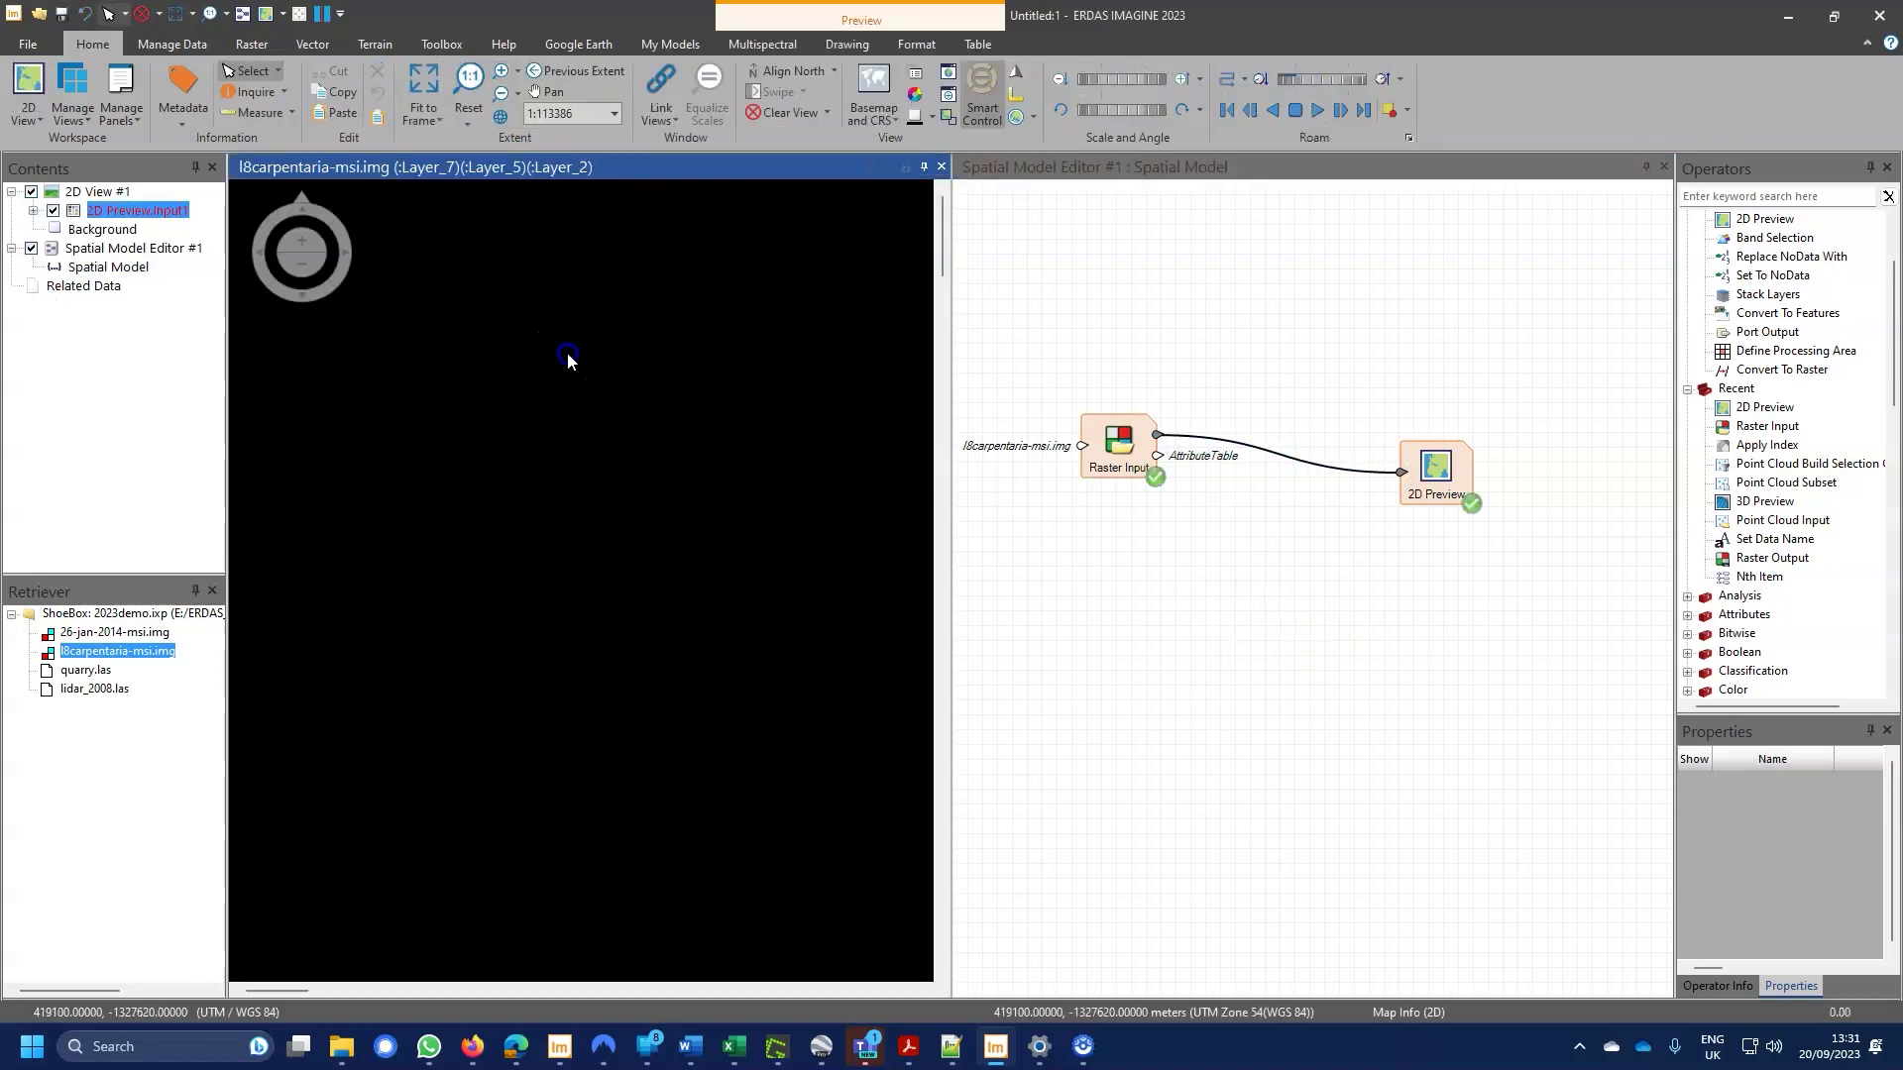
click(438, 200)
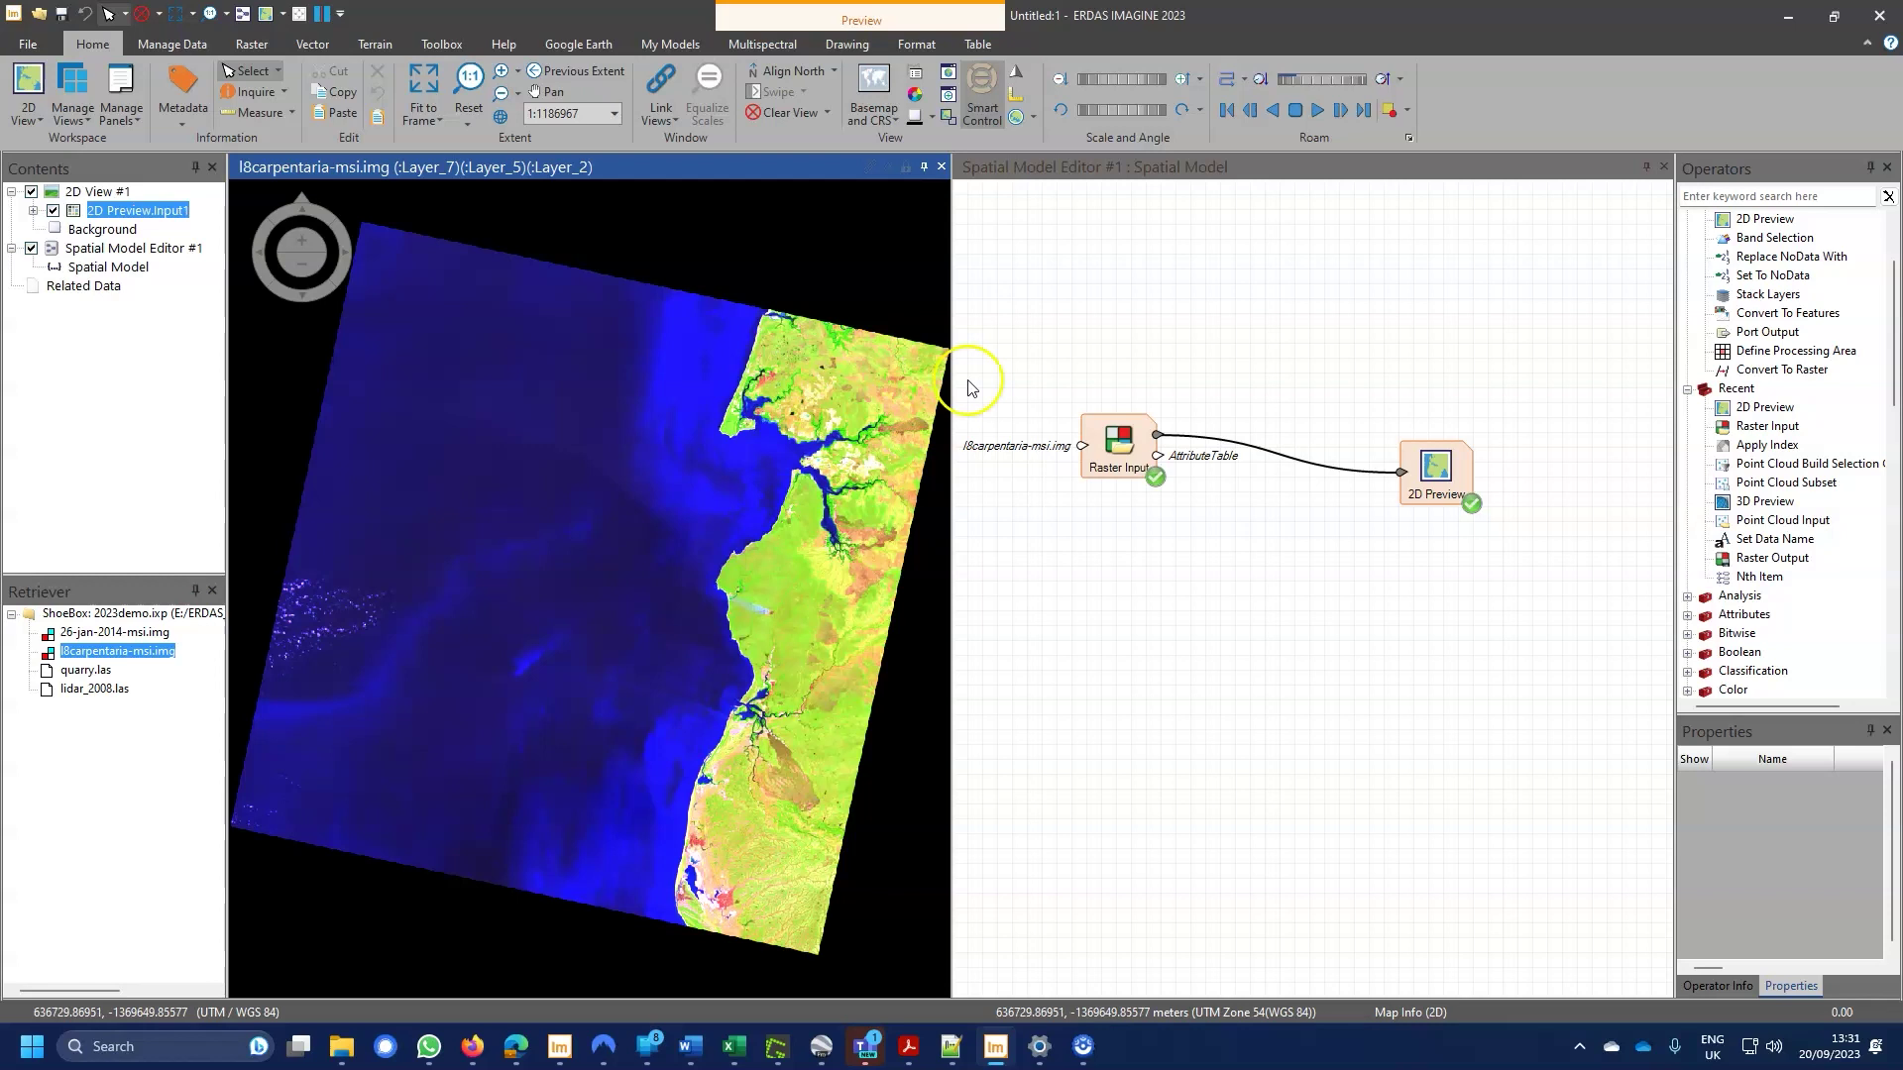
click(773, 617)
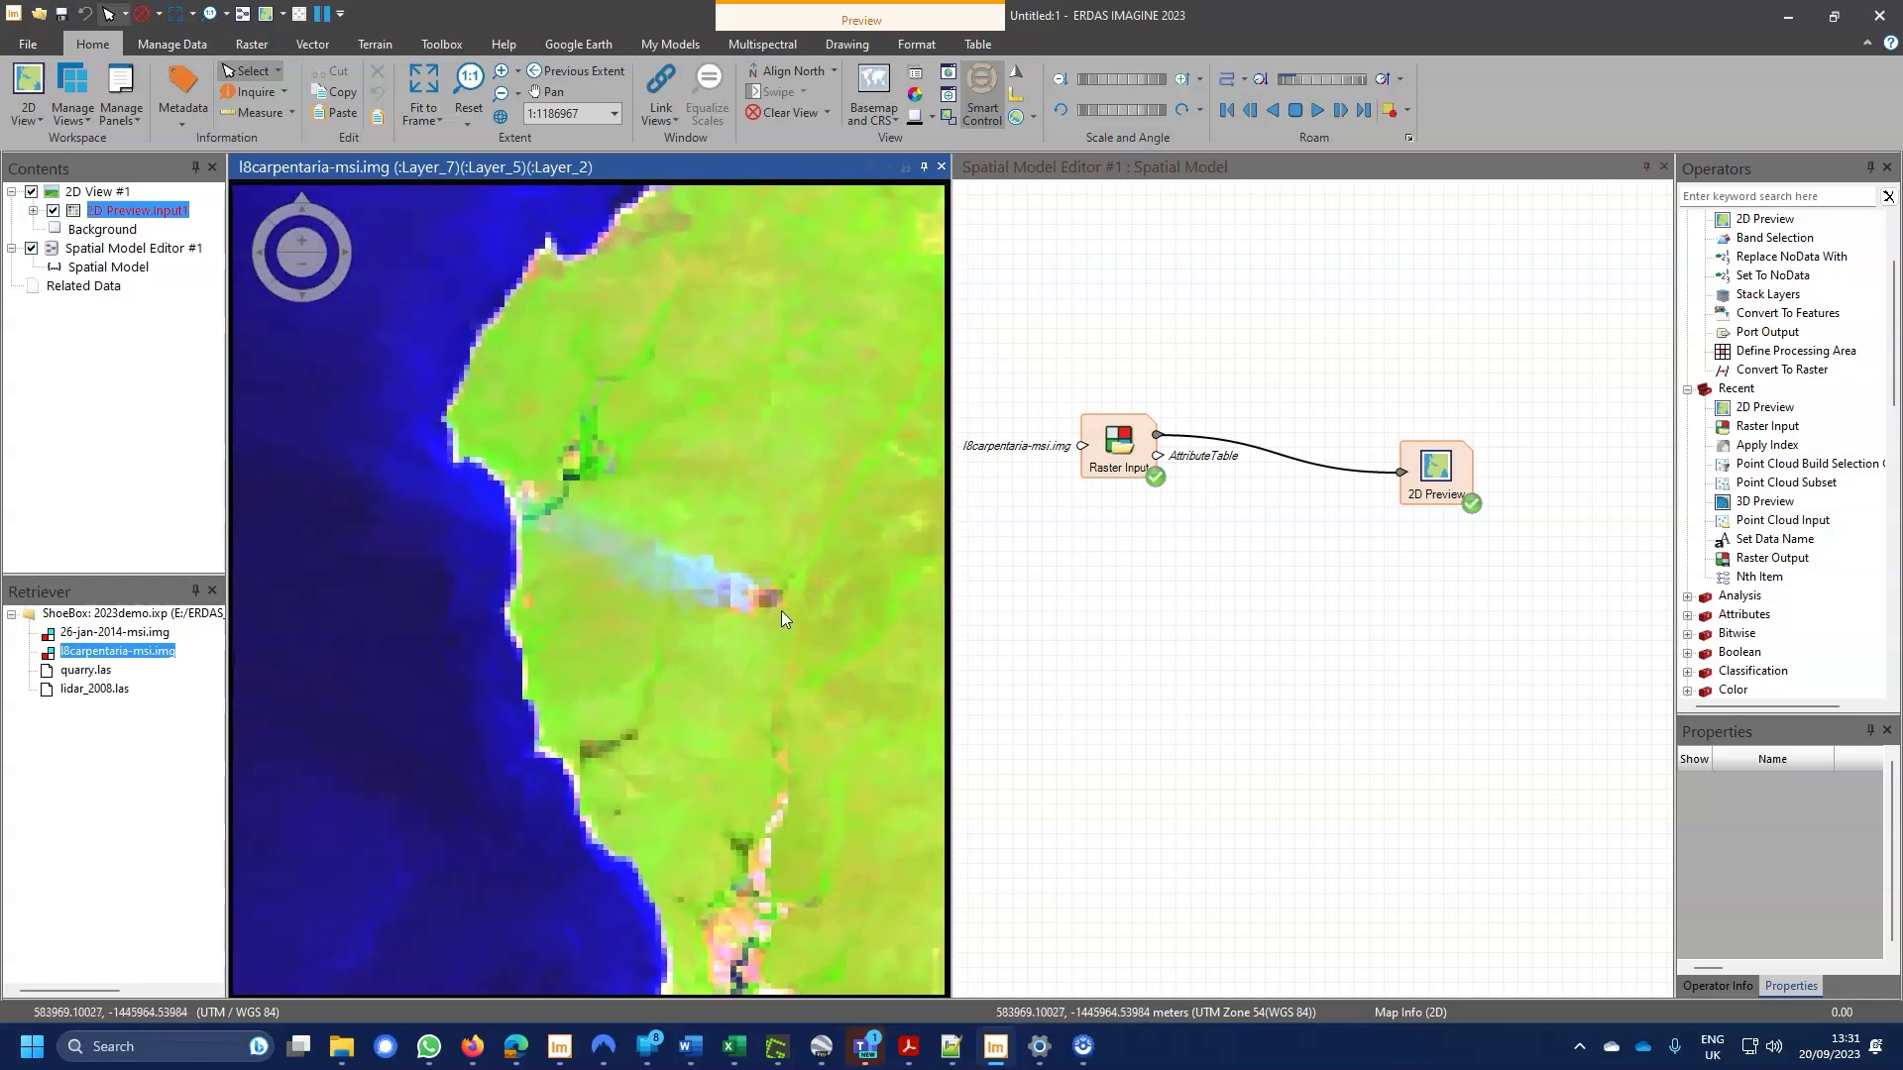
click(544, 603)
click(602, 592)
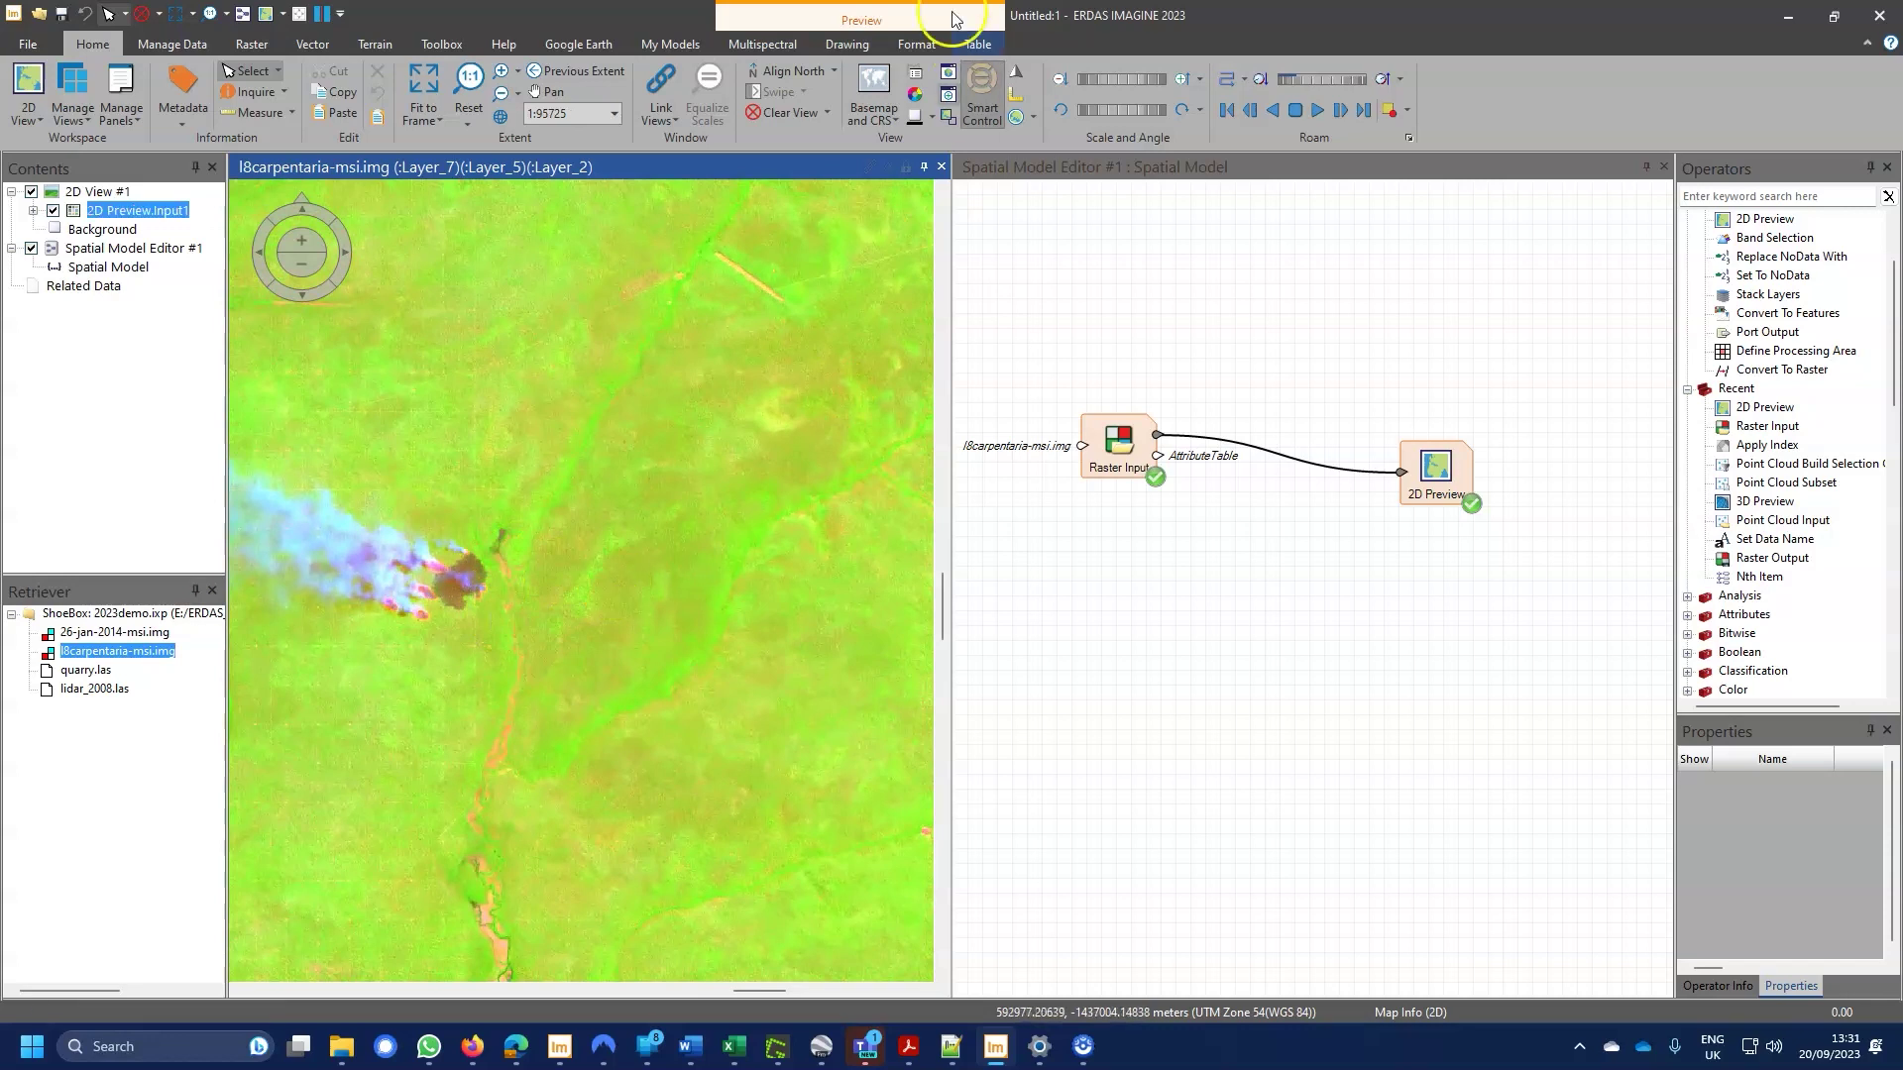
On the Multispectral tab, set red to Layer_5, green to Layer_6 and blue to Layer_4
click(755, 42)
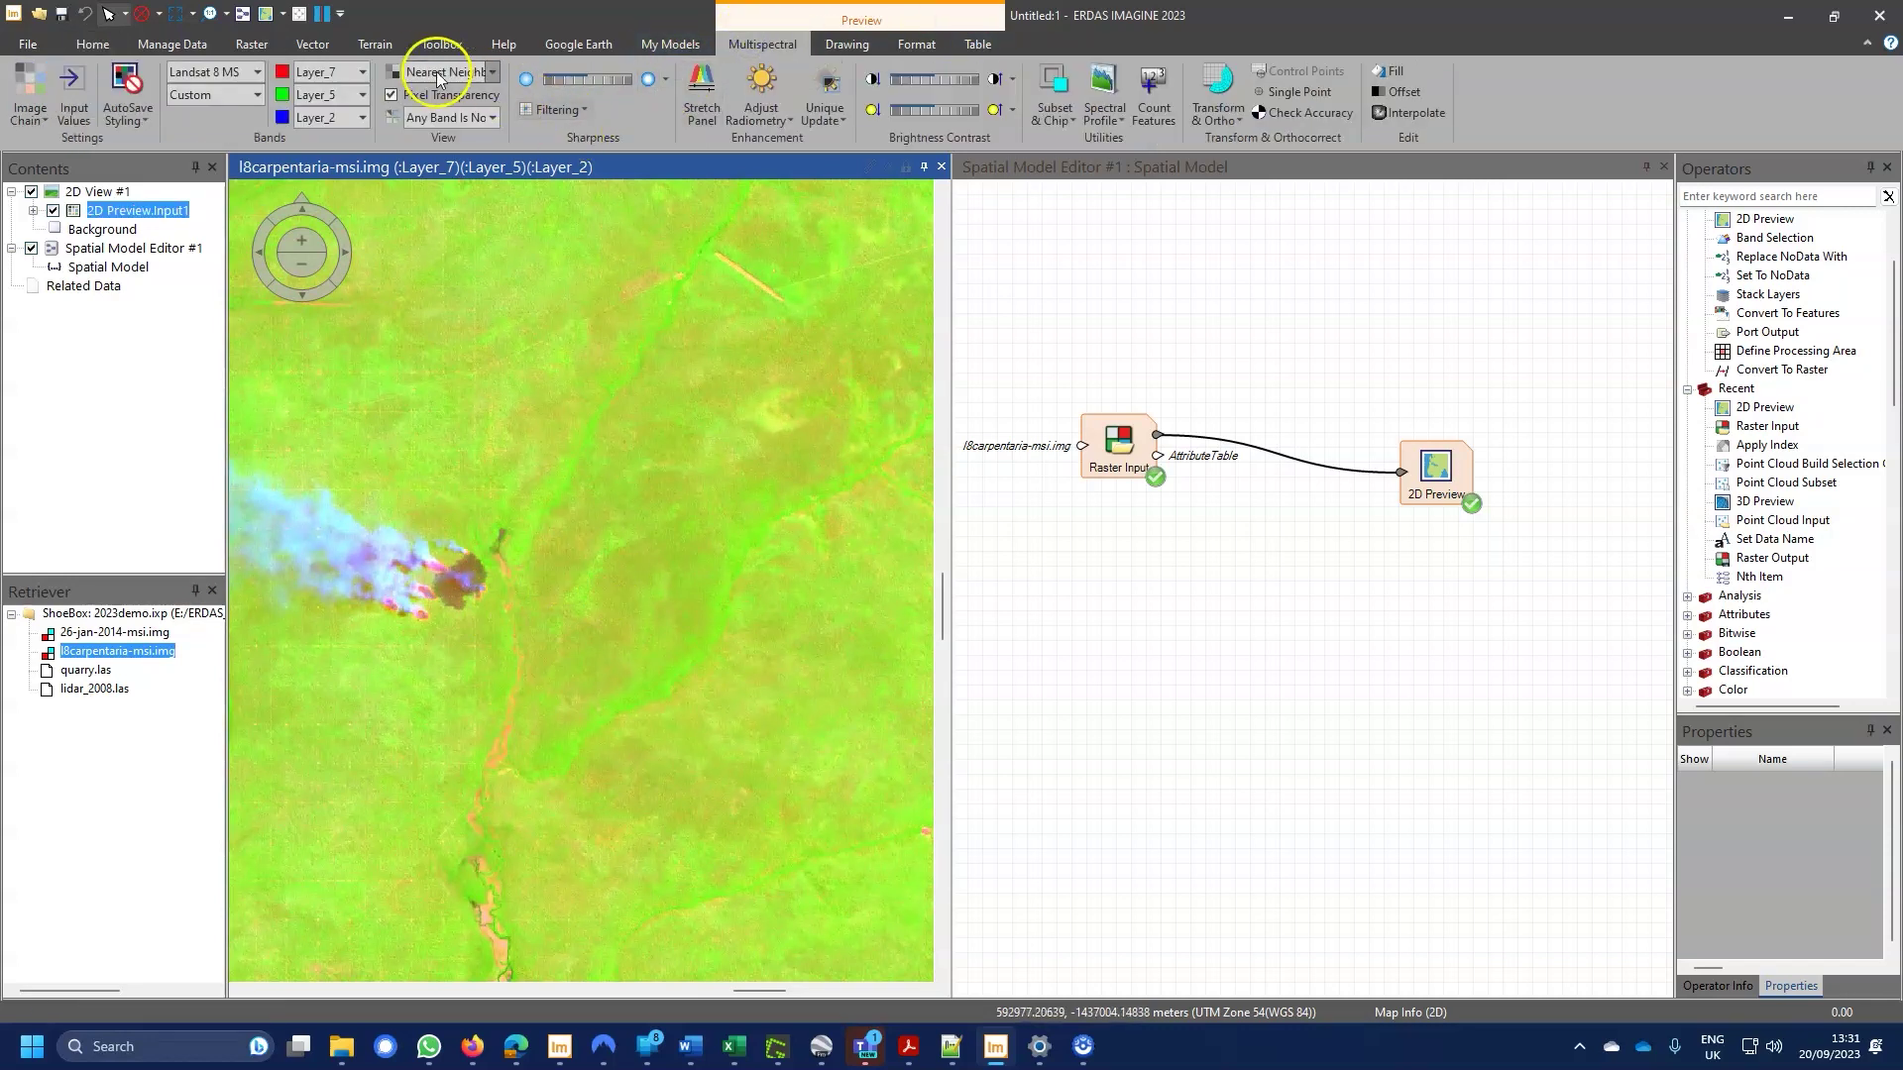
click(362, 71)
click(328, 149)
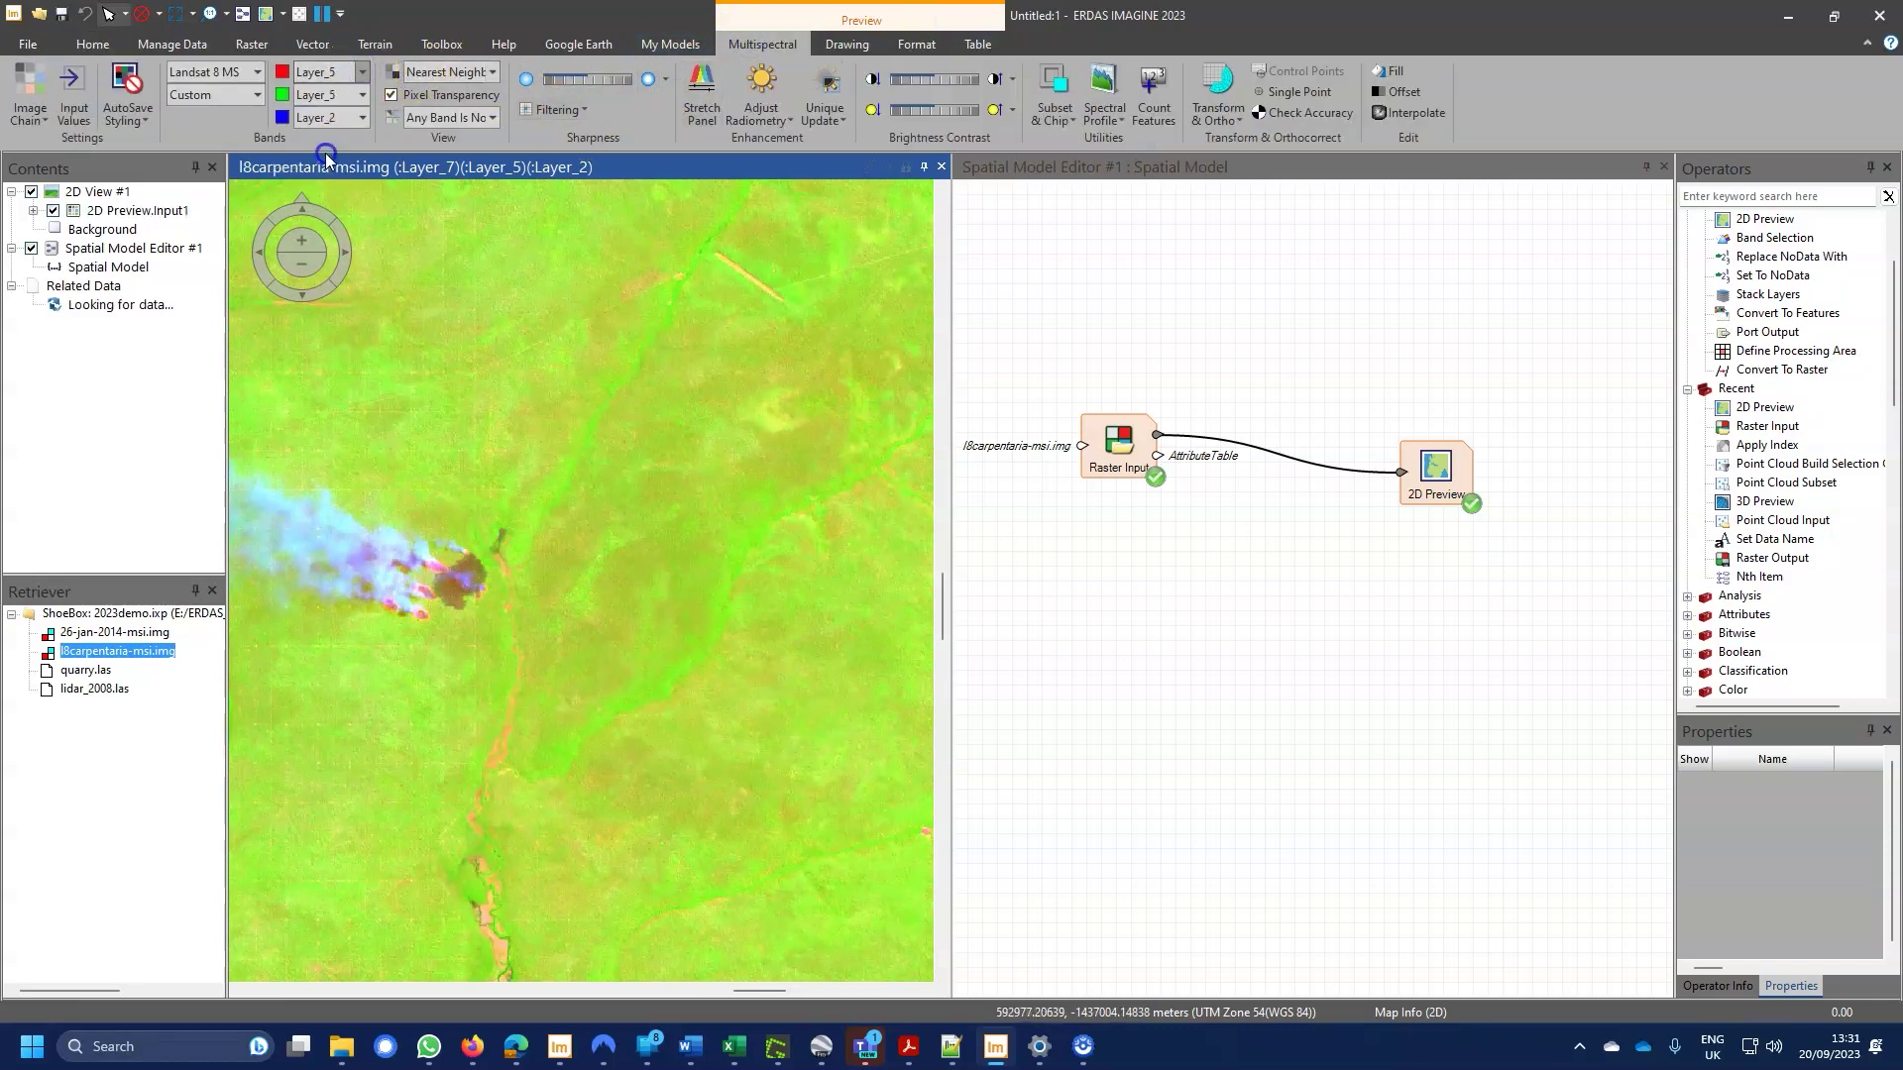
click(362, 117)
click(339, 179)
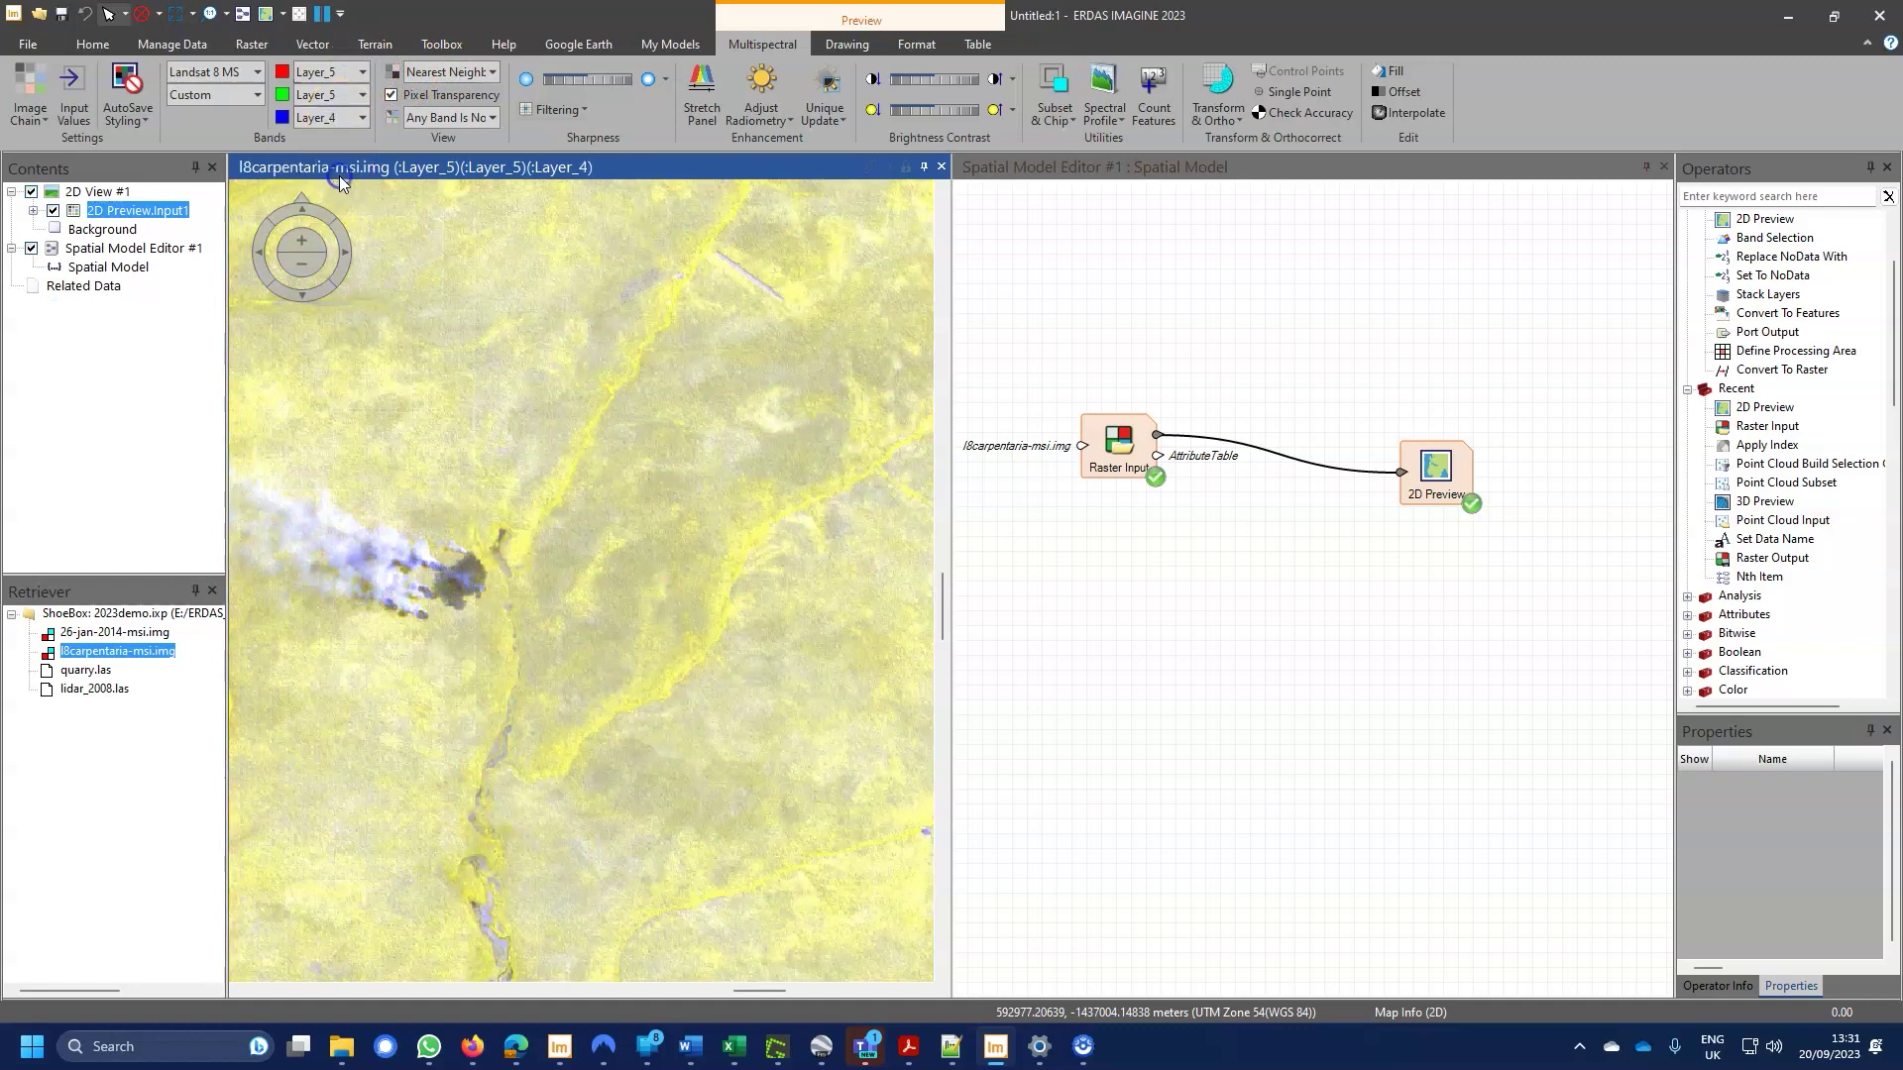
click(354, 98)
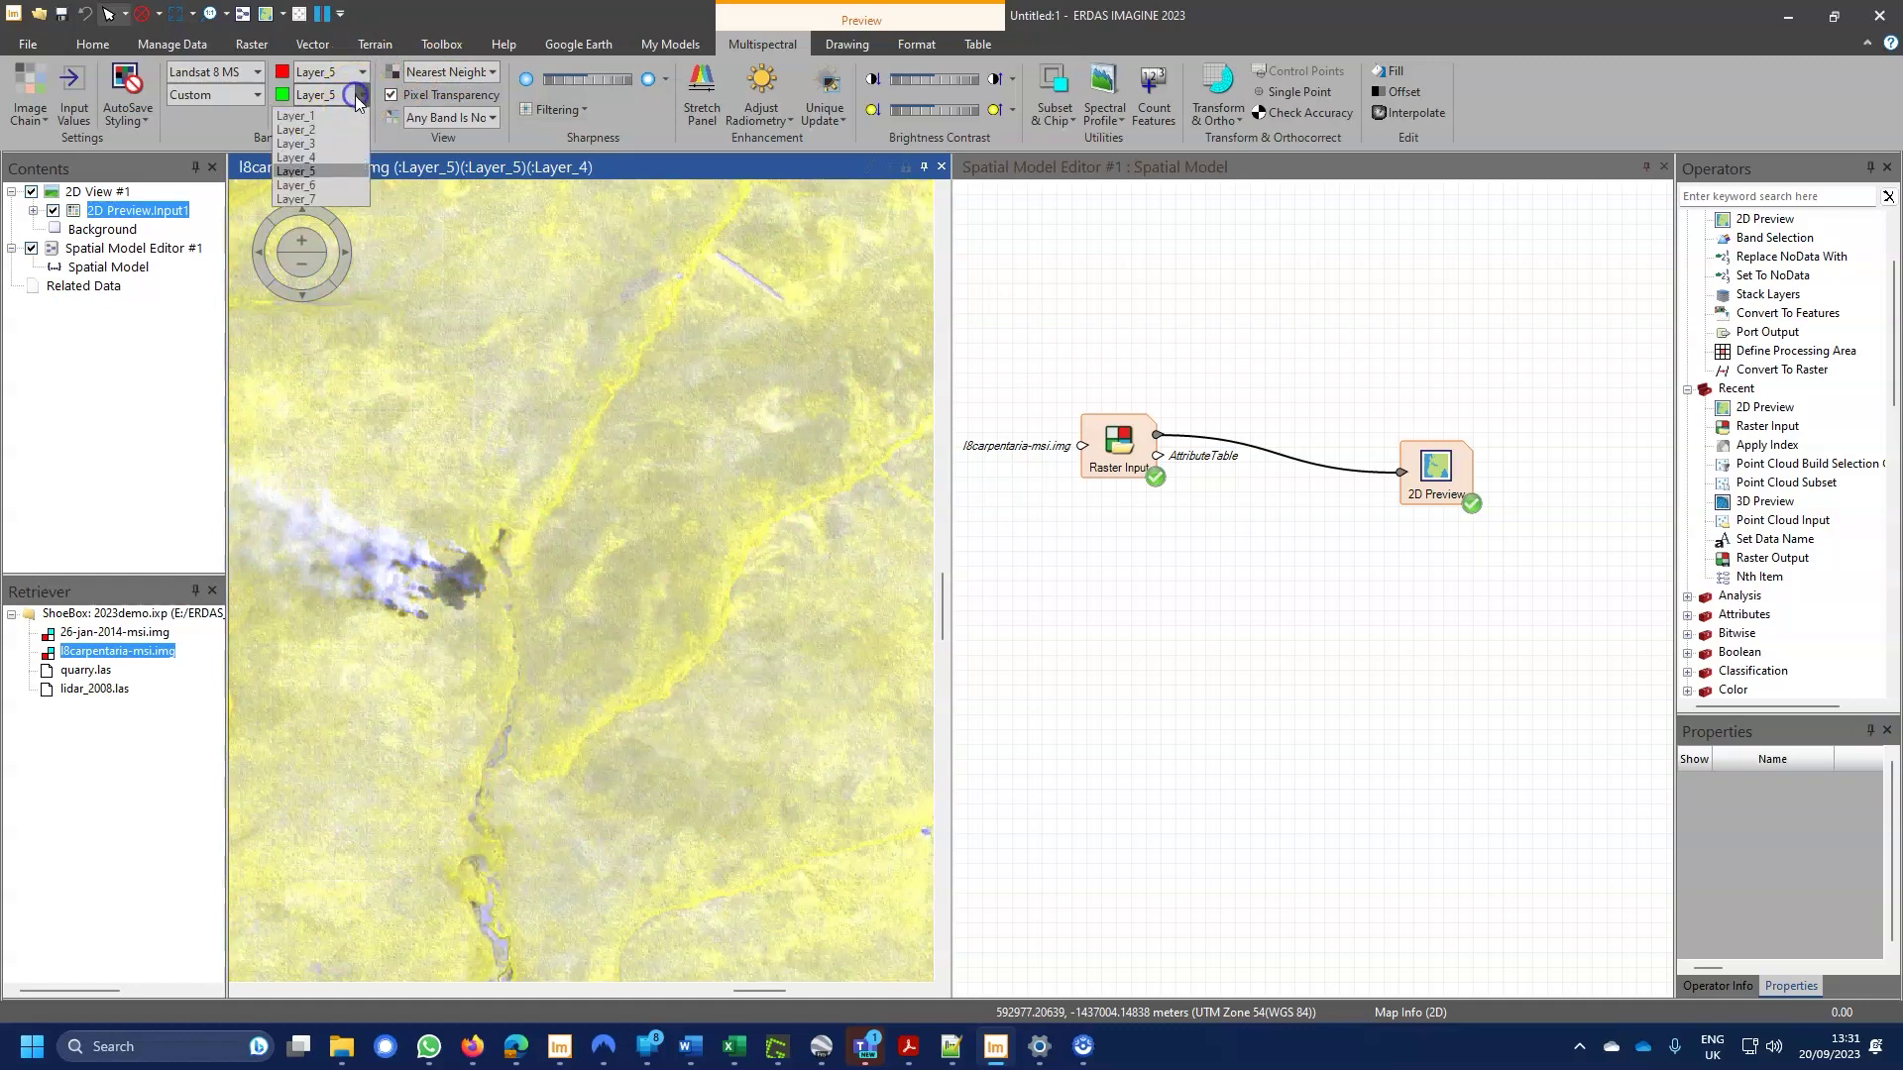
click(329, 185)
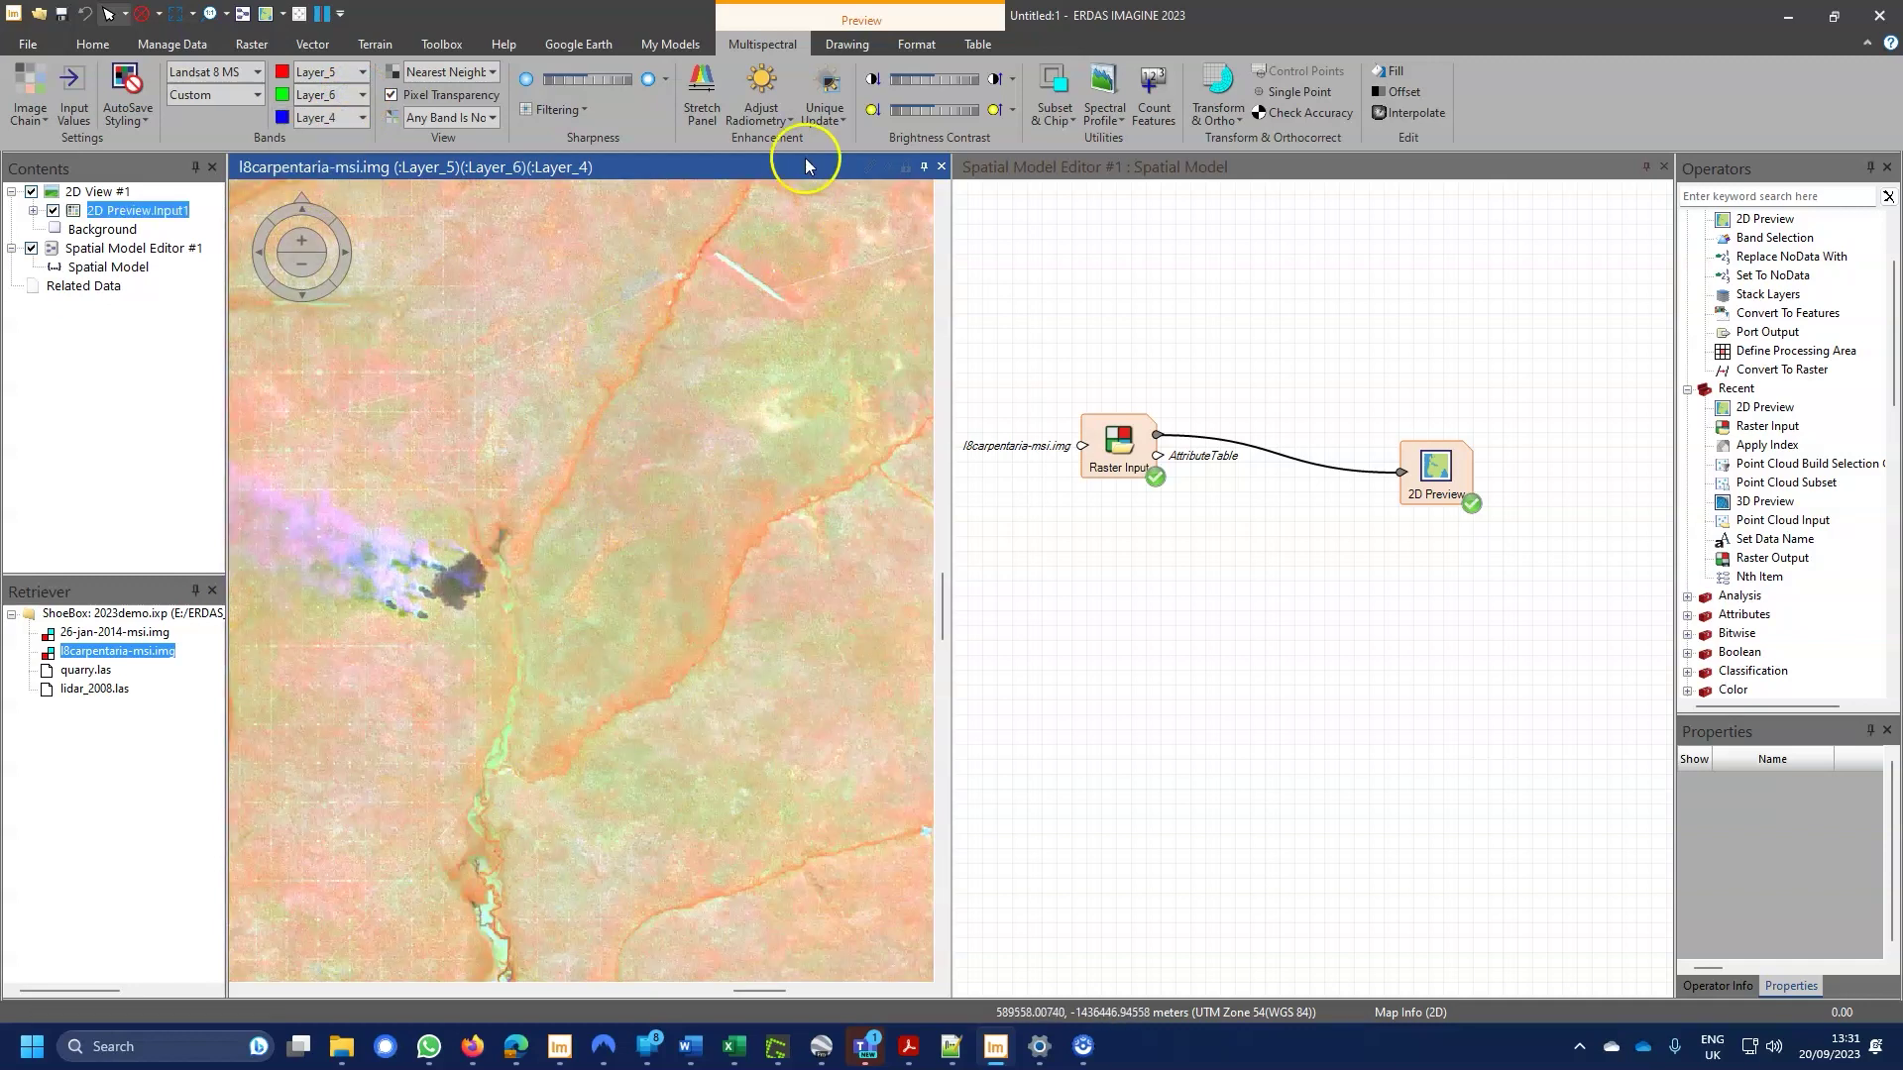
Apply a Histogram radiometric stretch with Unique Update, then zoom back to the full image
click(820, 116)
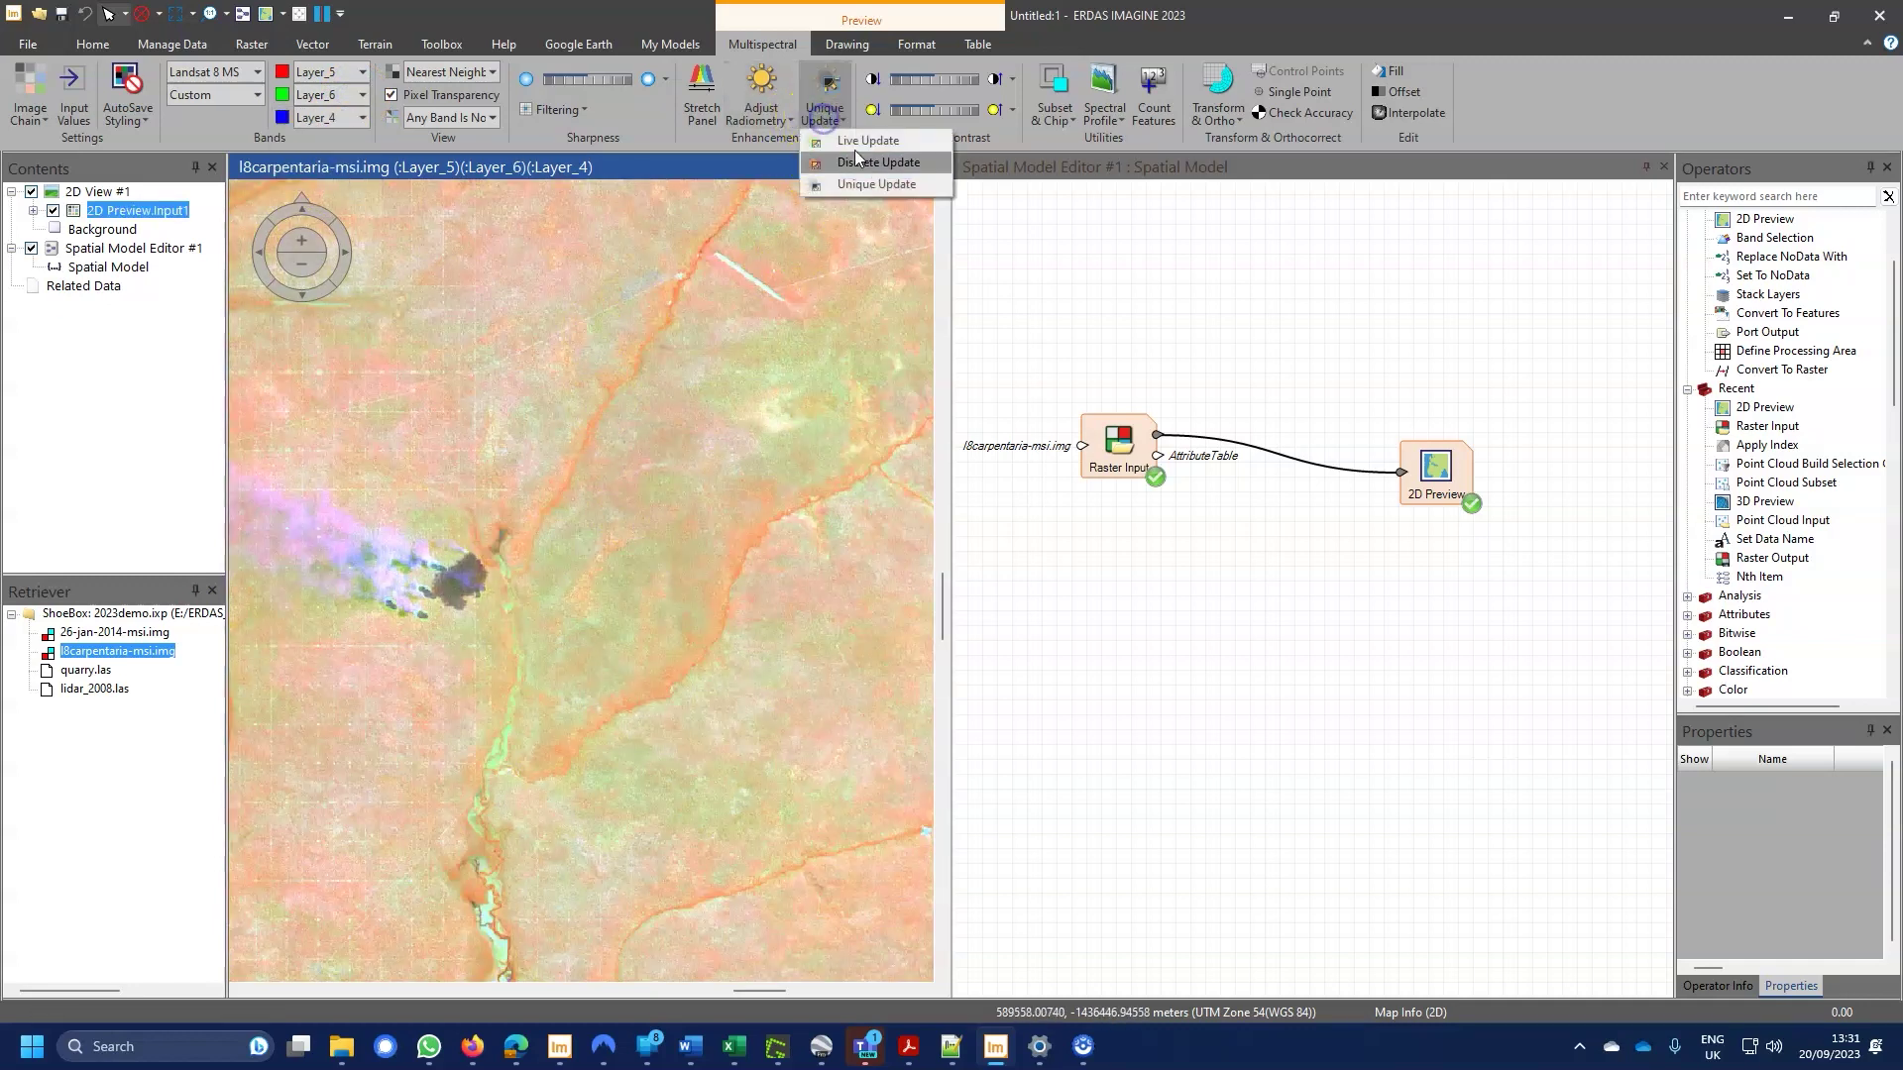
click(760, 117)
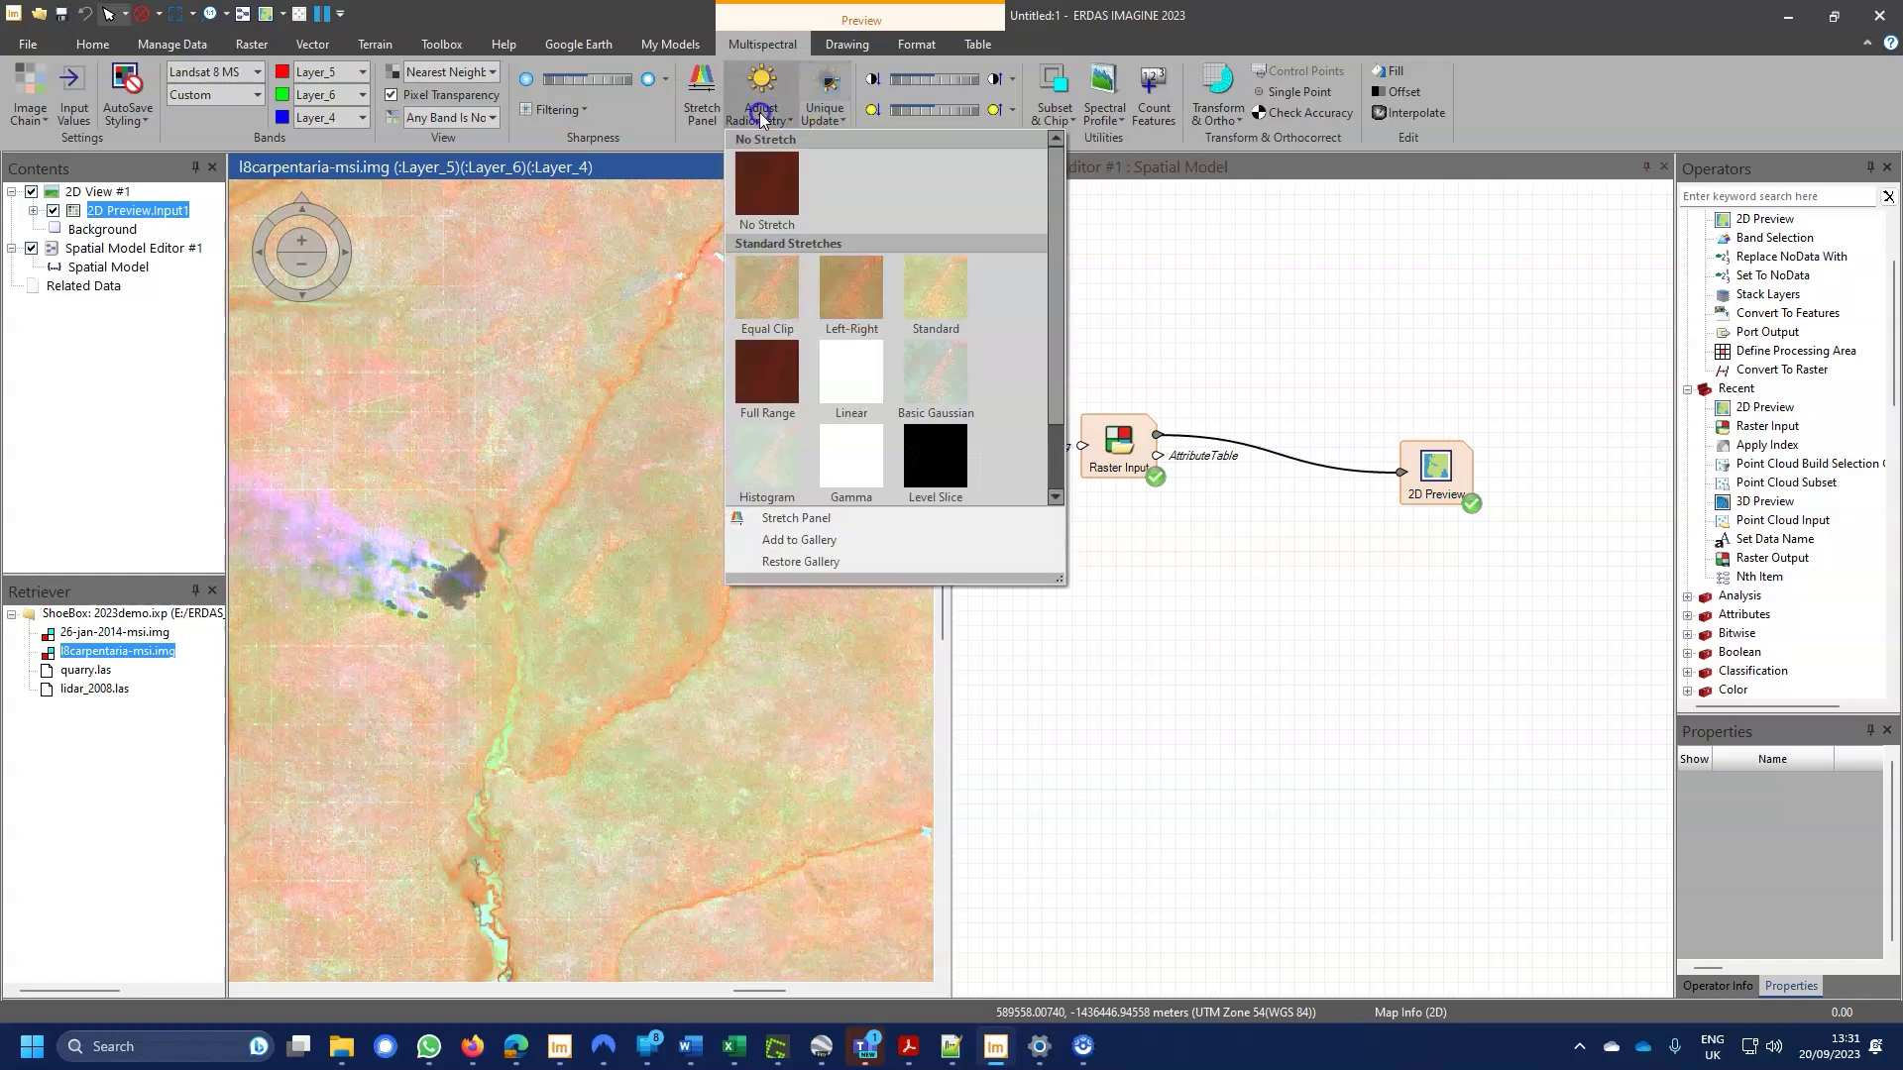
click(769, 452)
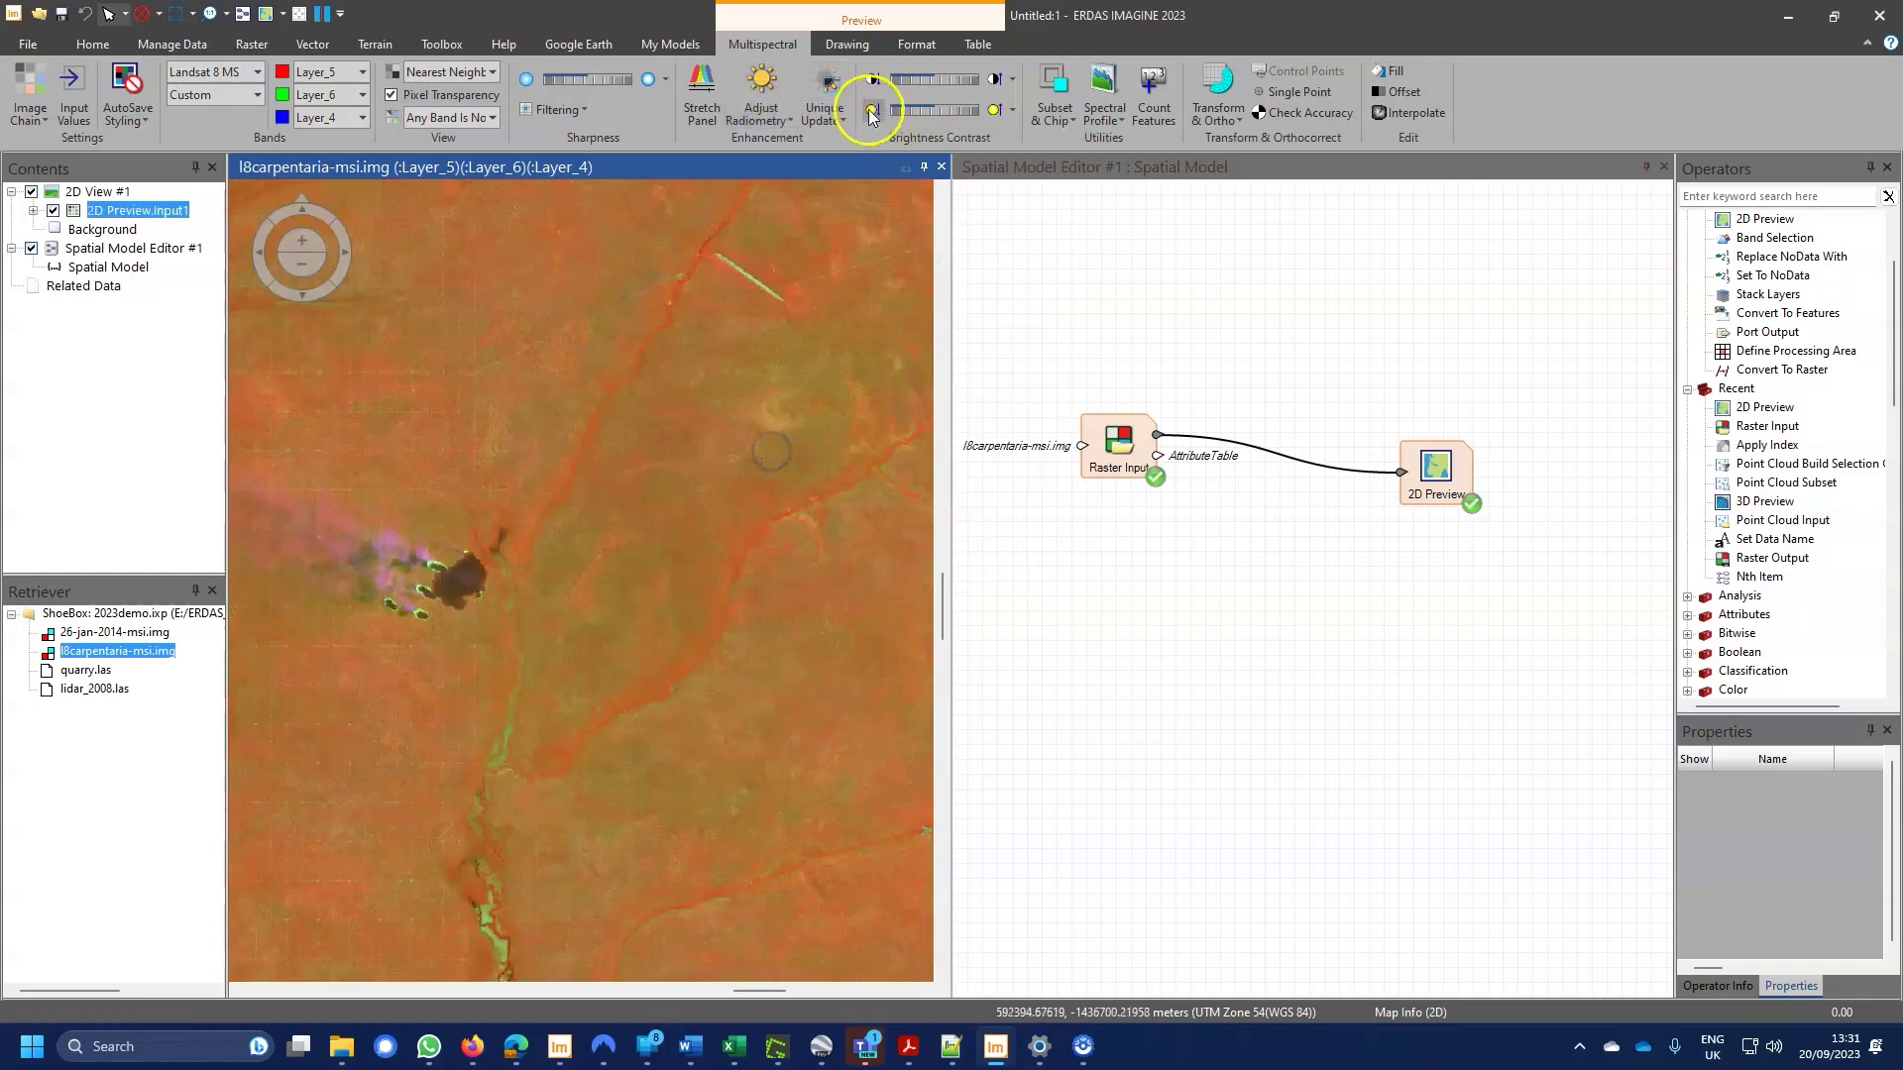
click(823, 116)
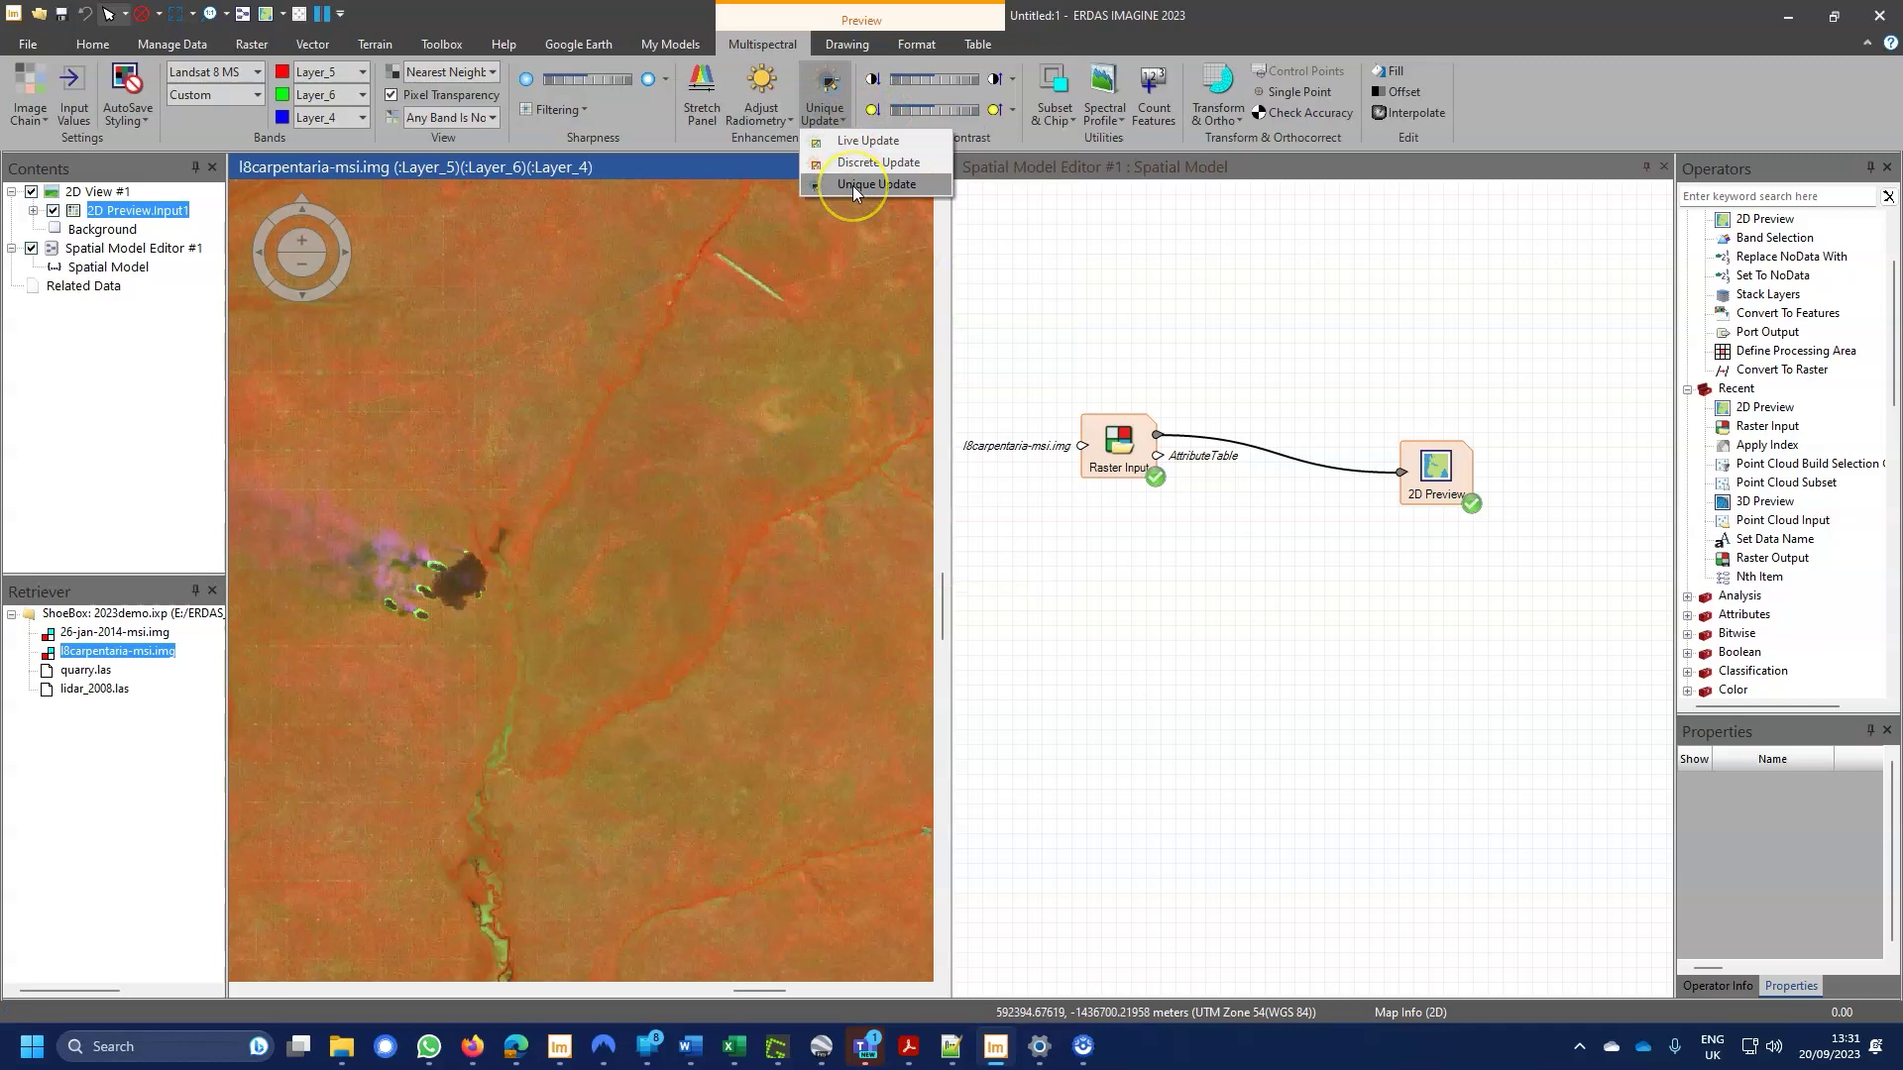
click(853, 185)
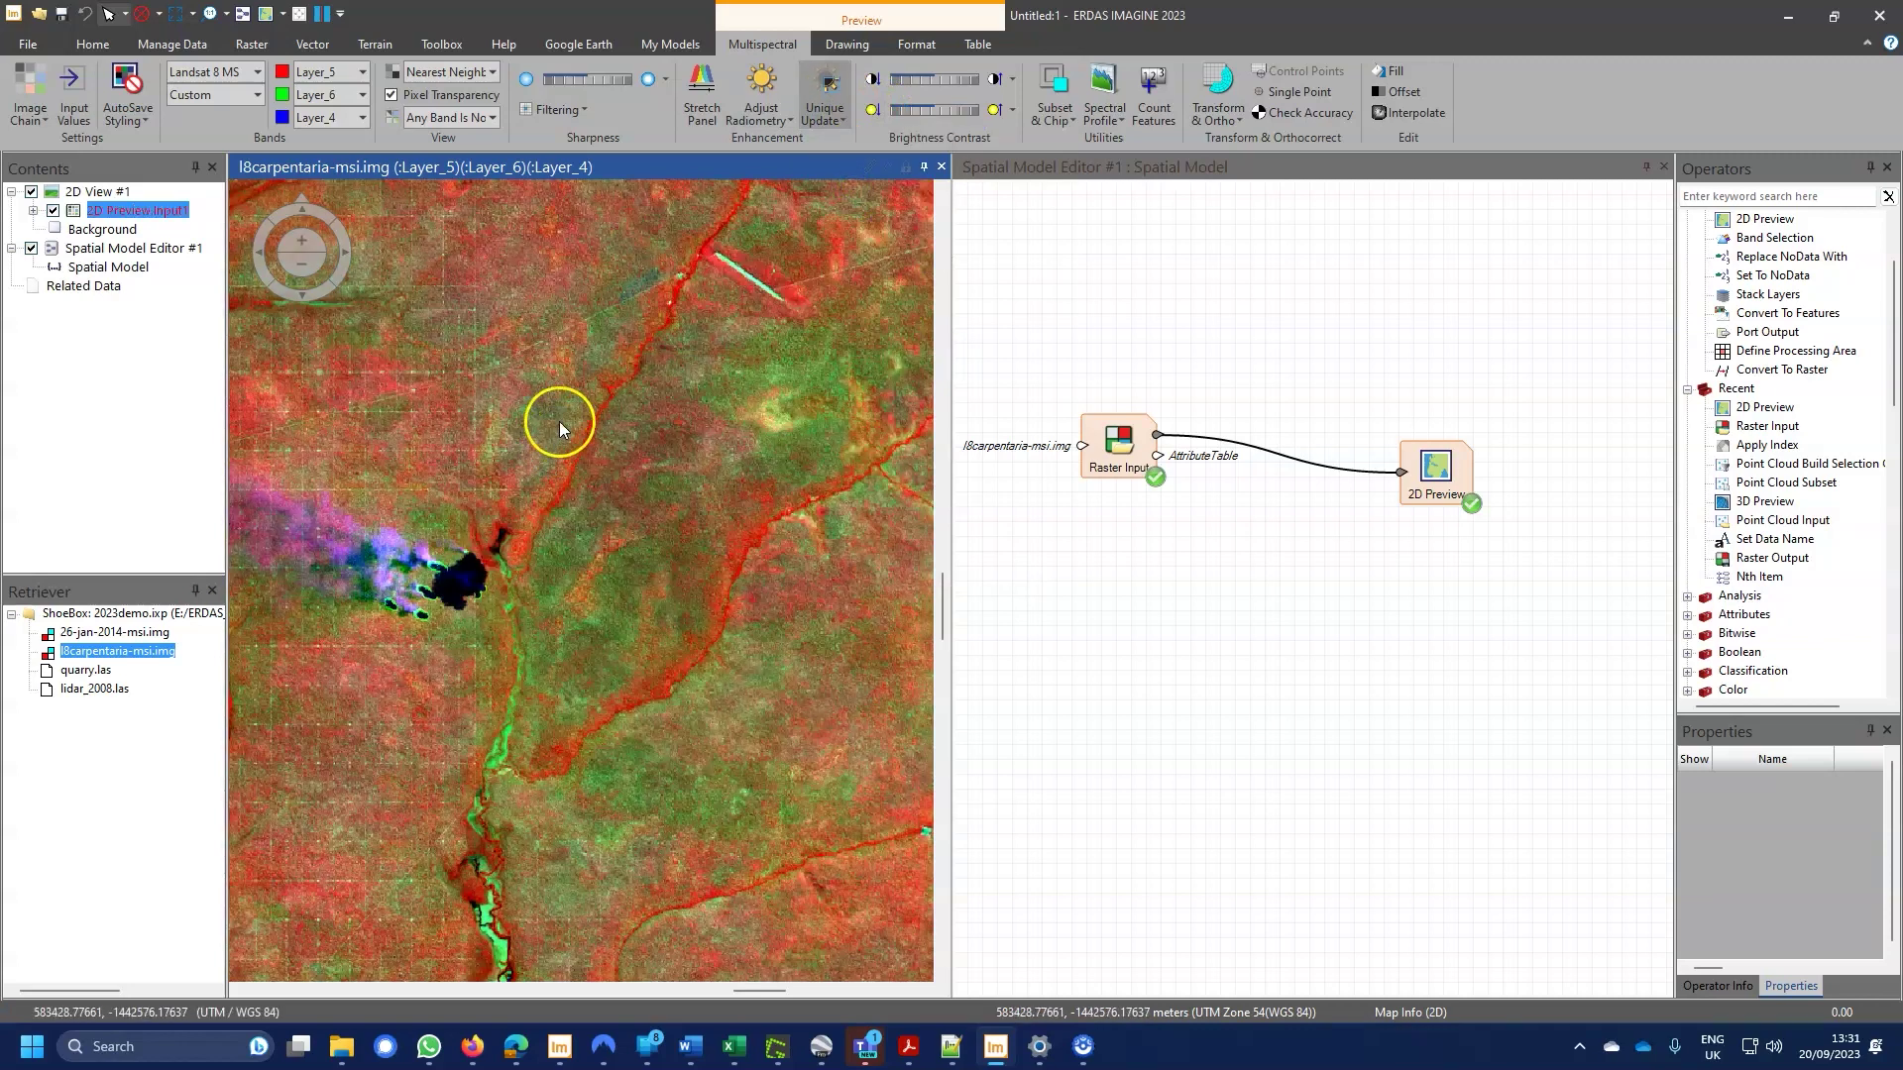
scroll(529, 448, down, 3)
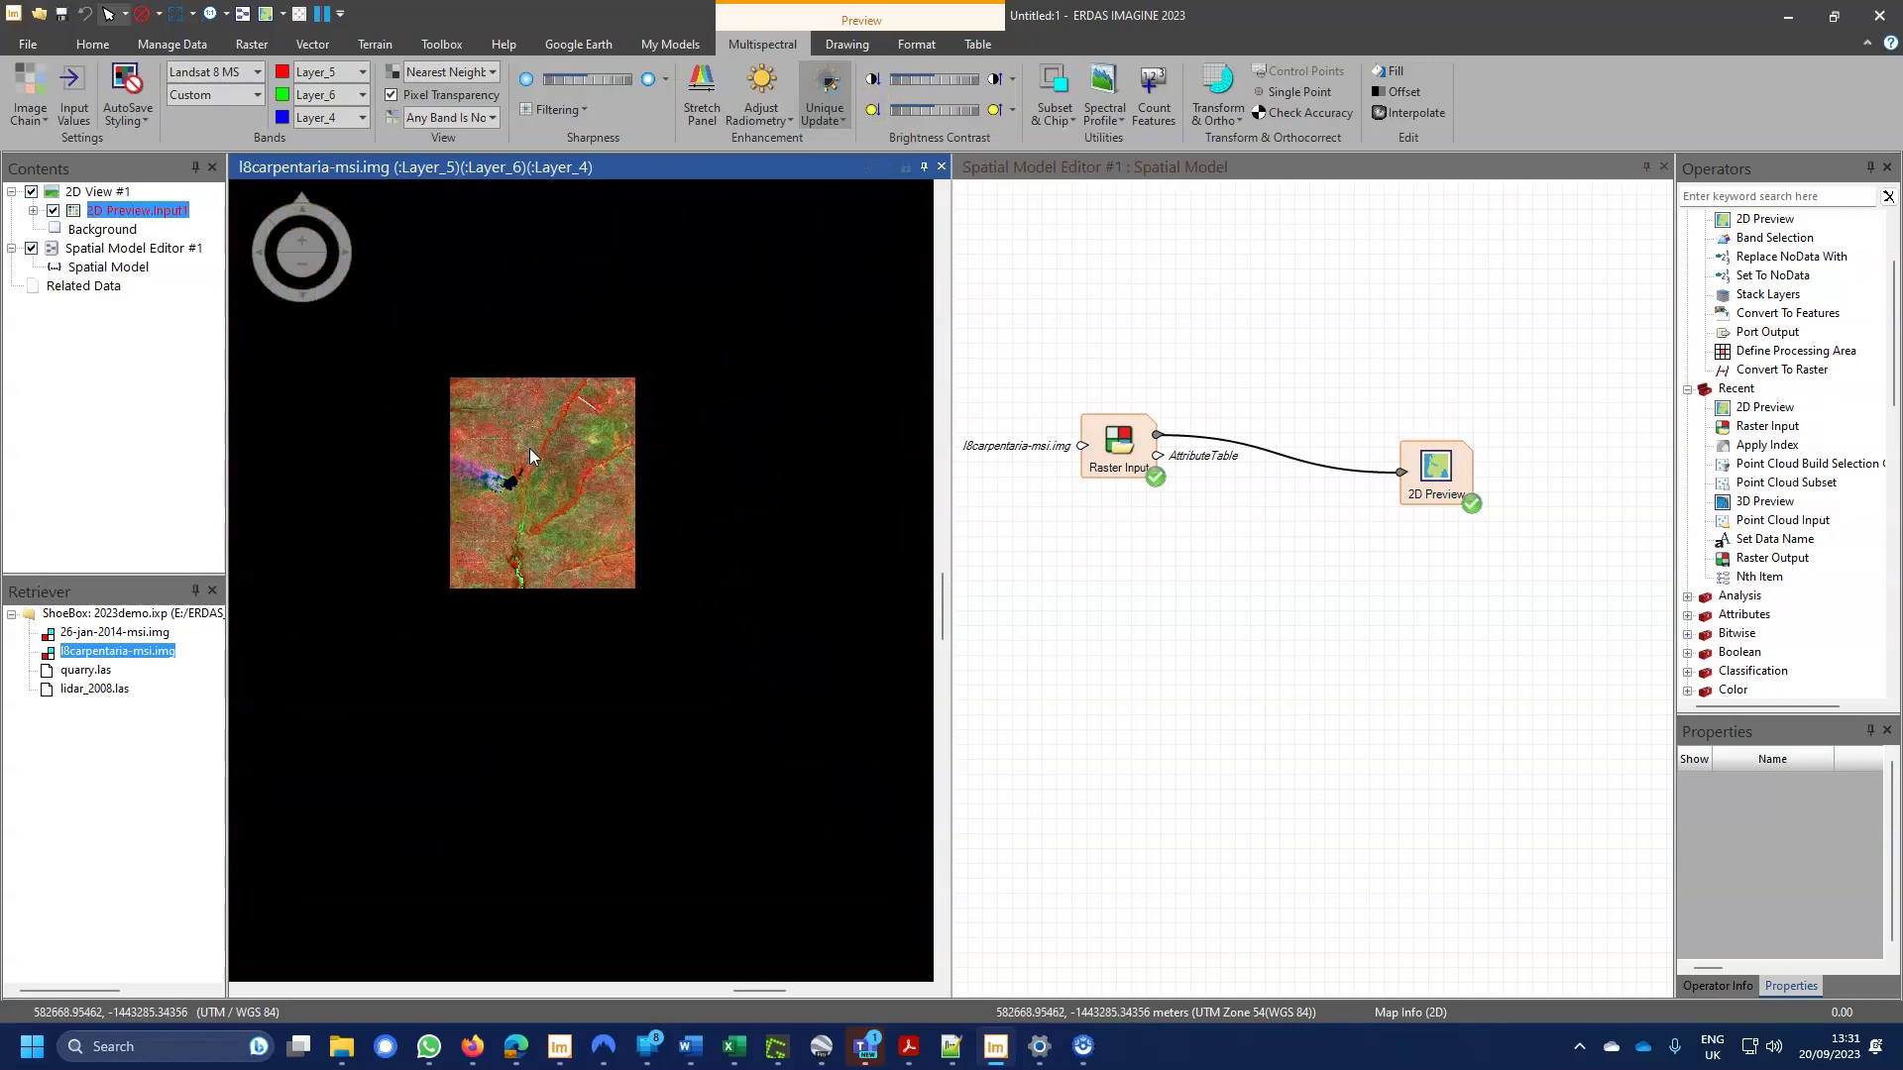
scroll(532, 457, up, 4)
mouse_move(602, 438)
mouse_down()
mouse_move(622, 452)
mouse_move(544, 658)
mouse_up()
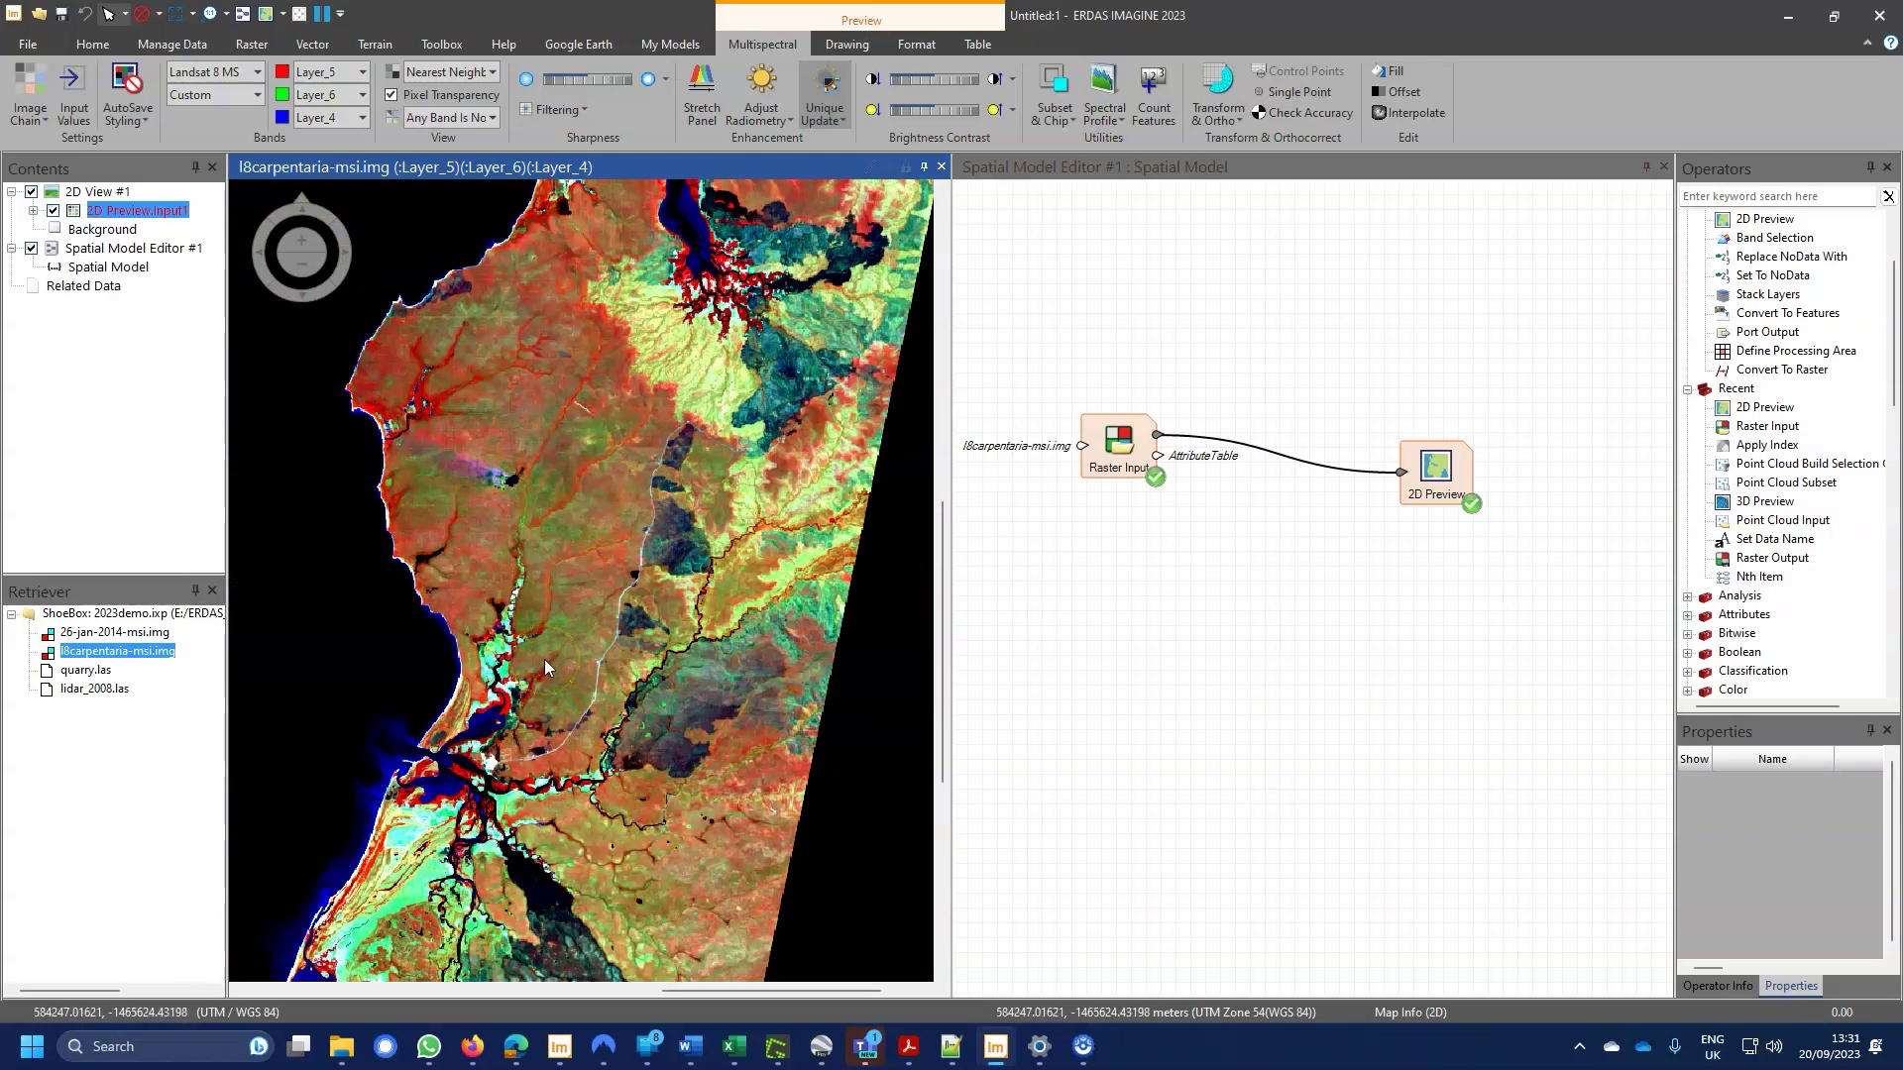
Save the 5-6-4 styling as l8carp564.icp in the output folder, overwriting the existing file
click(139, 121)
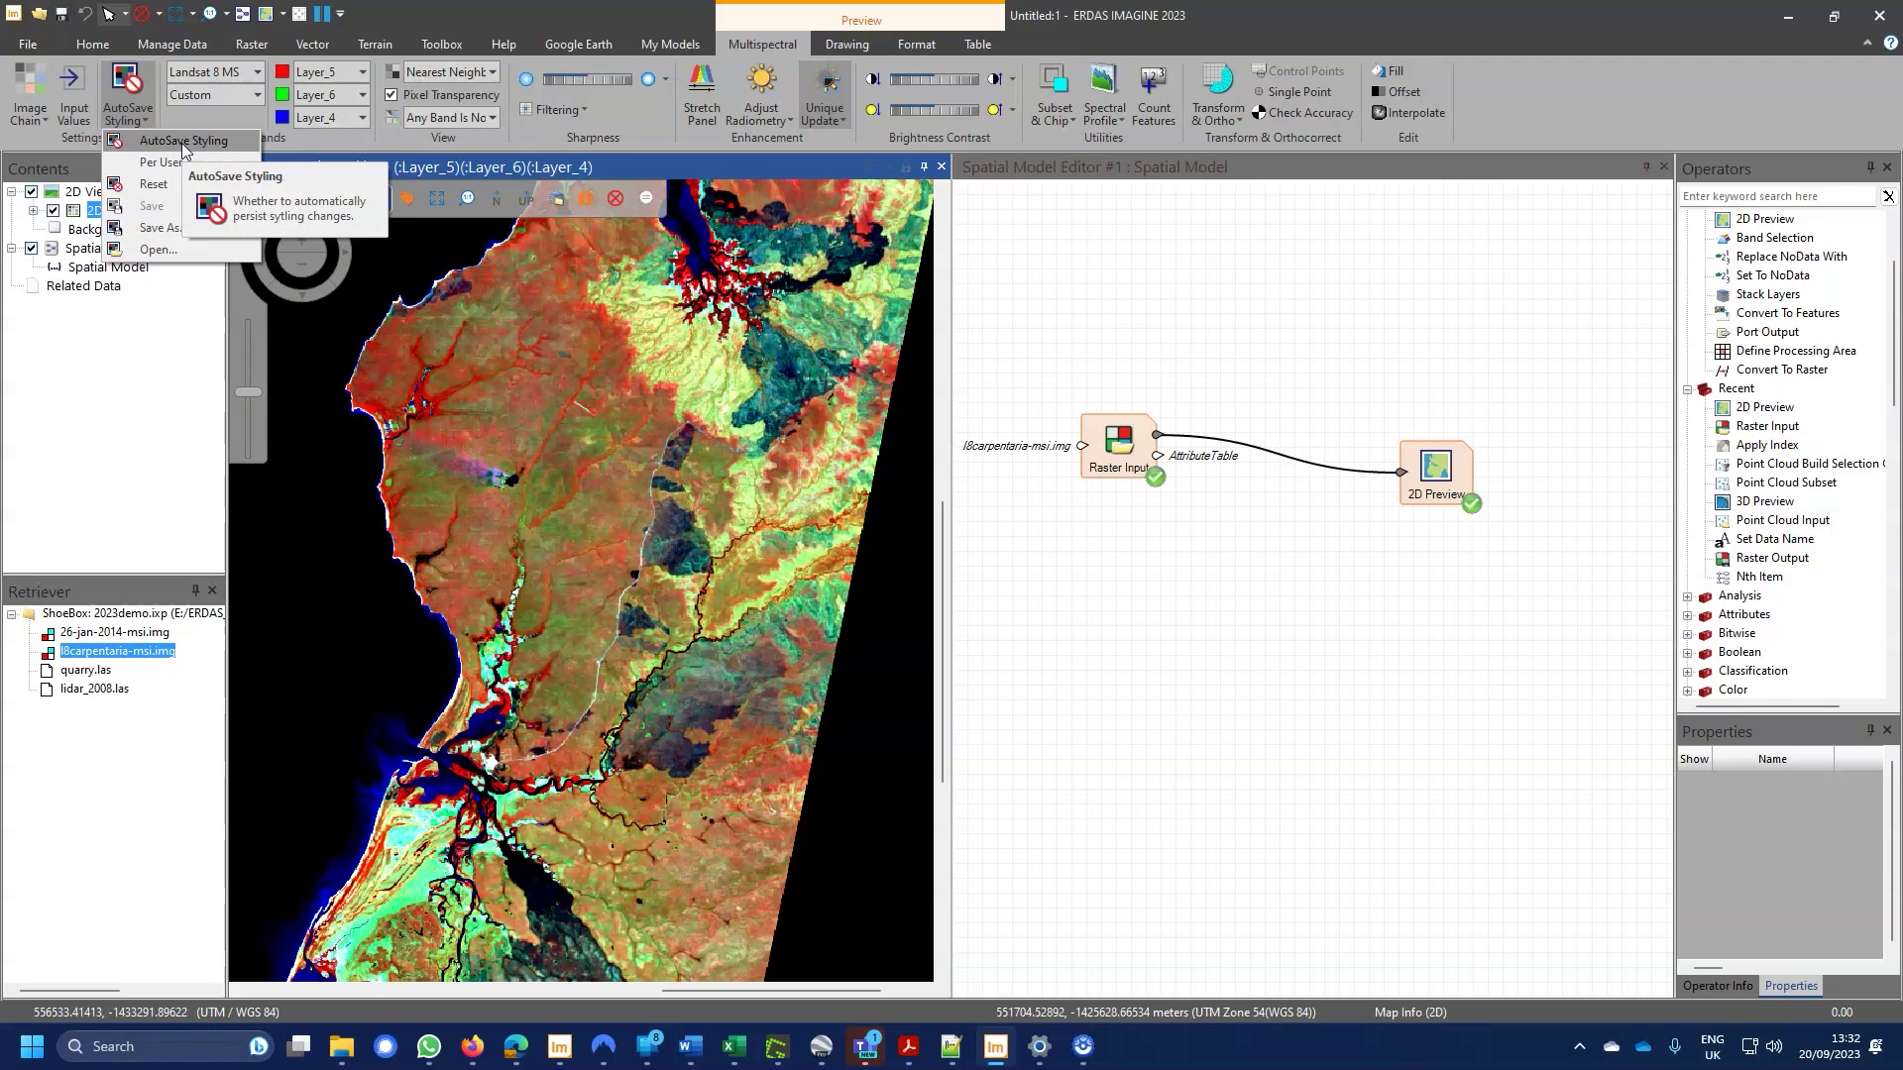
click(159, 230)
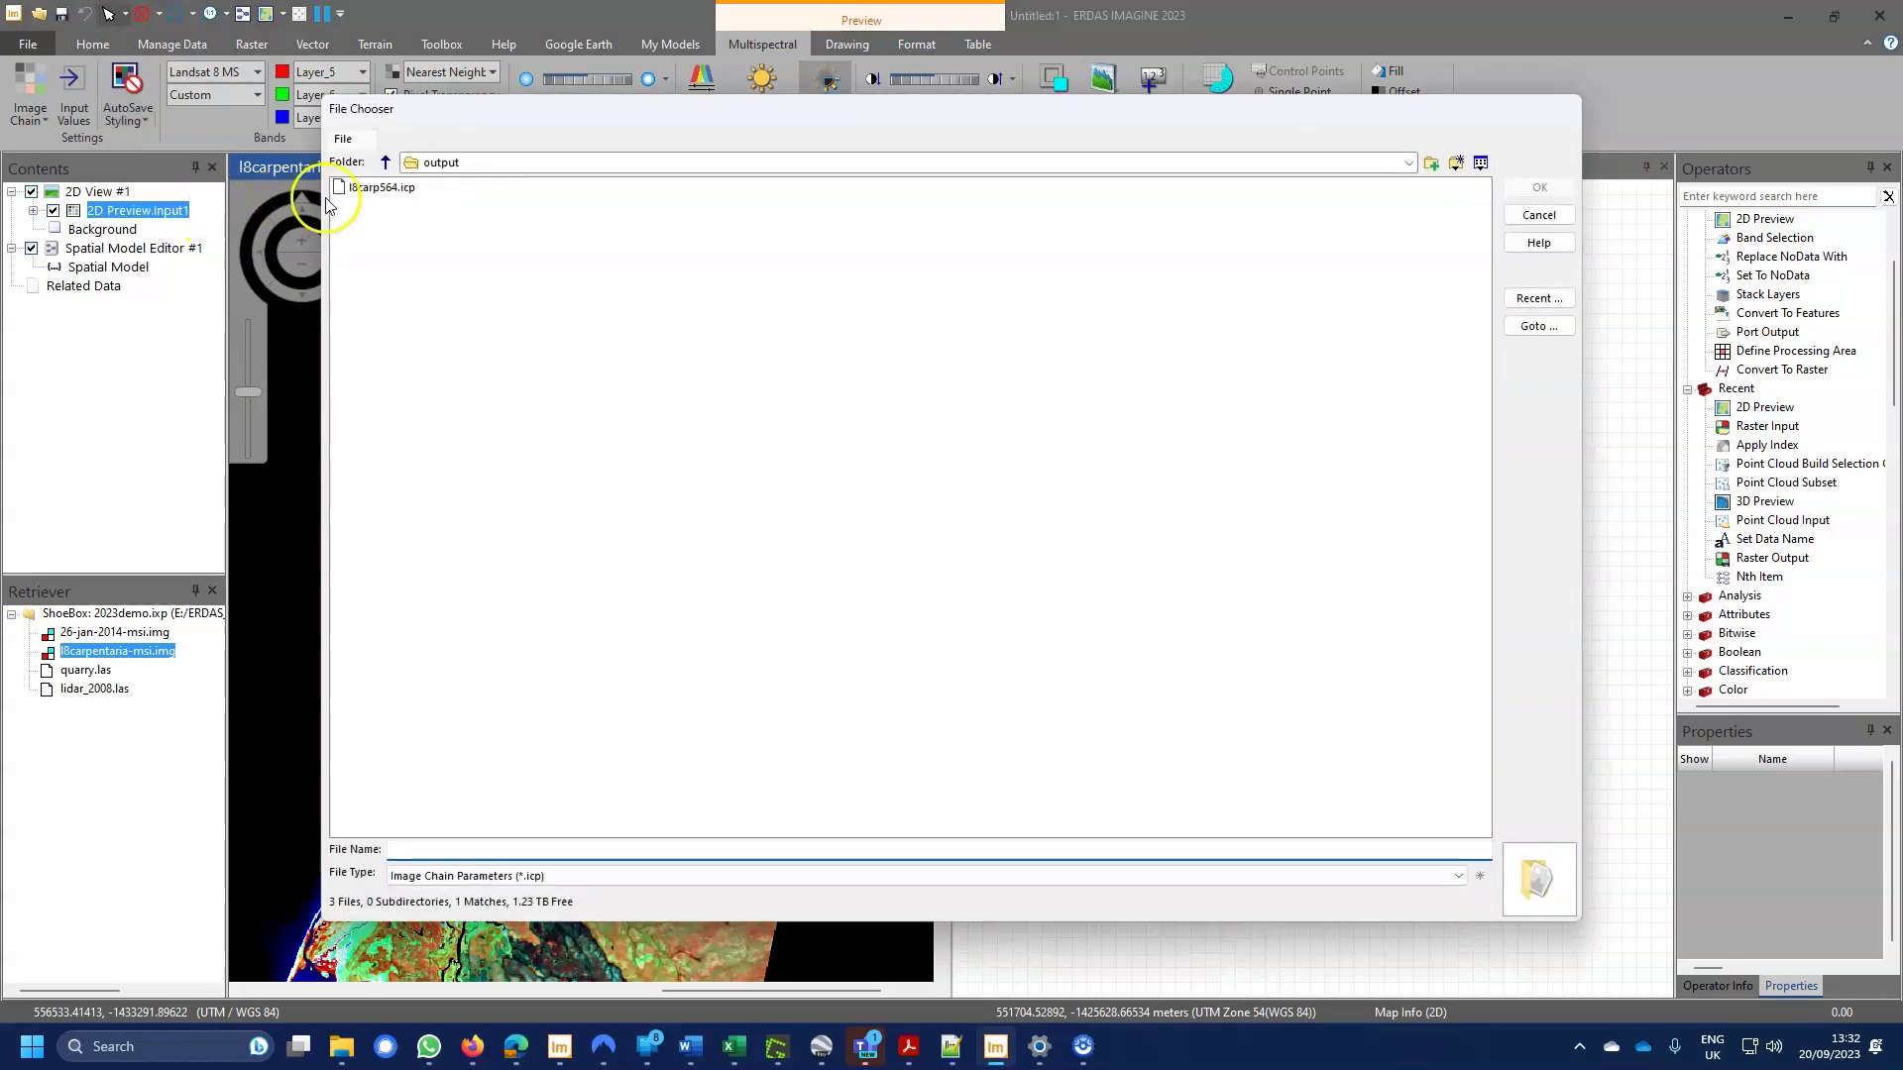
click(378, 187)
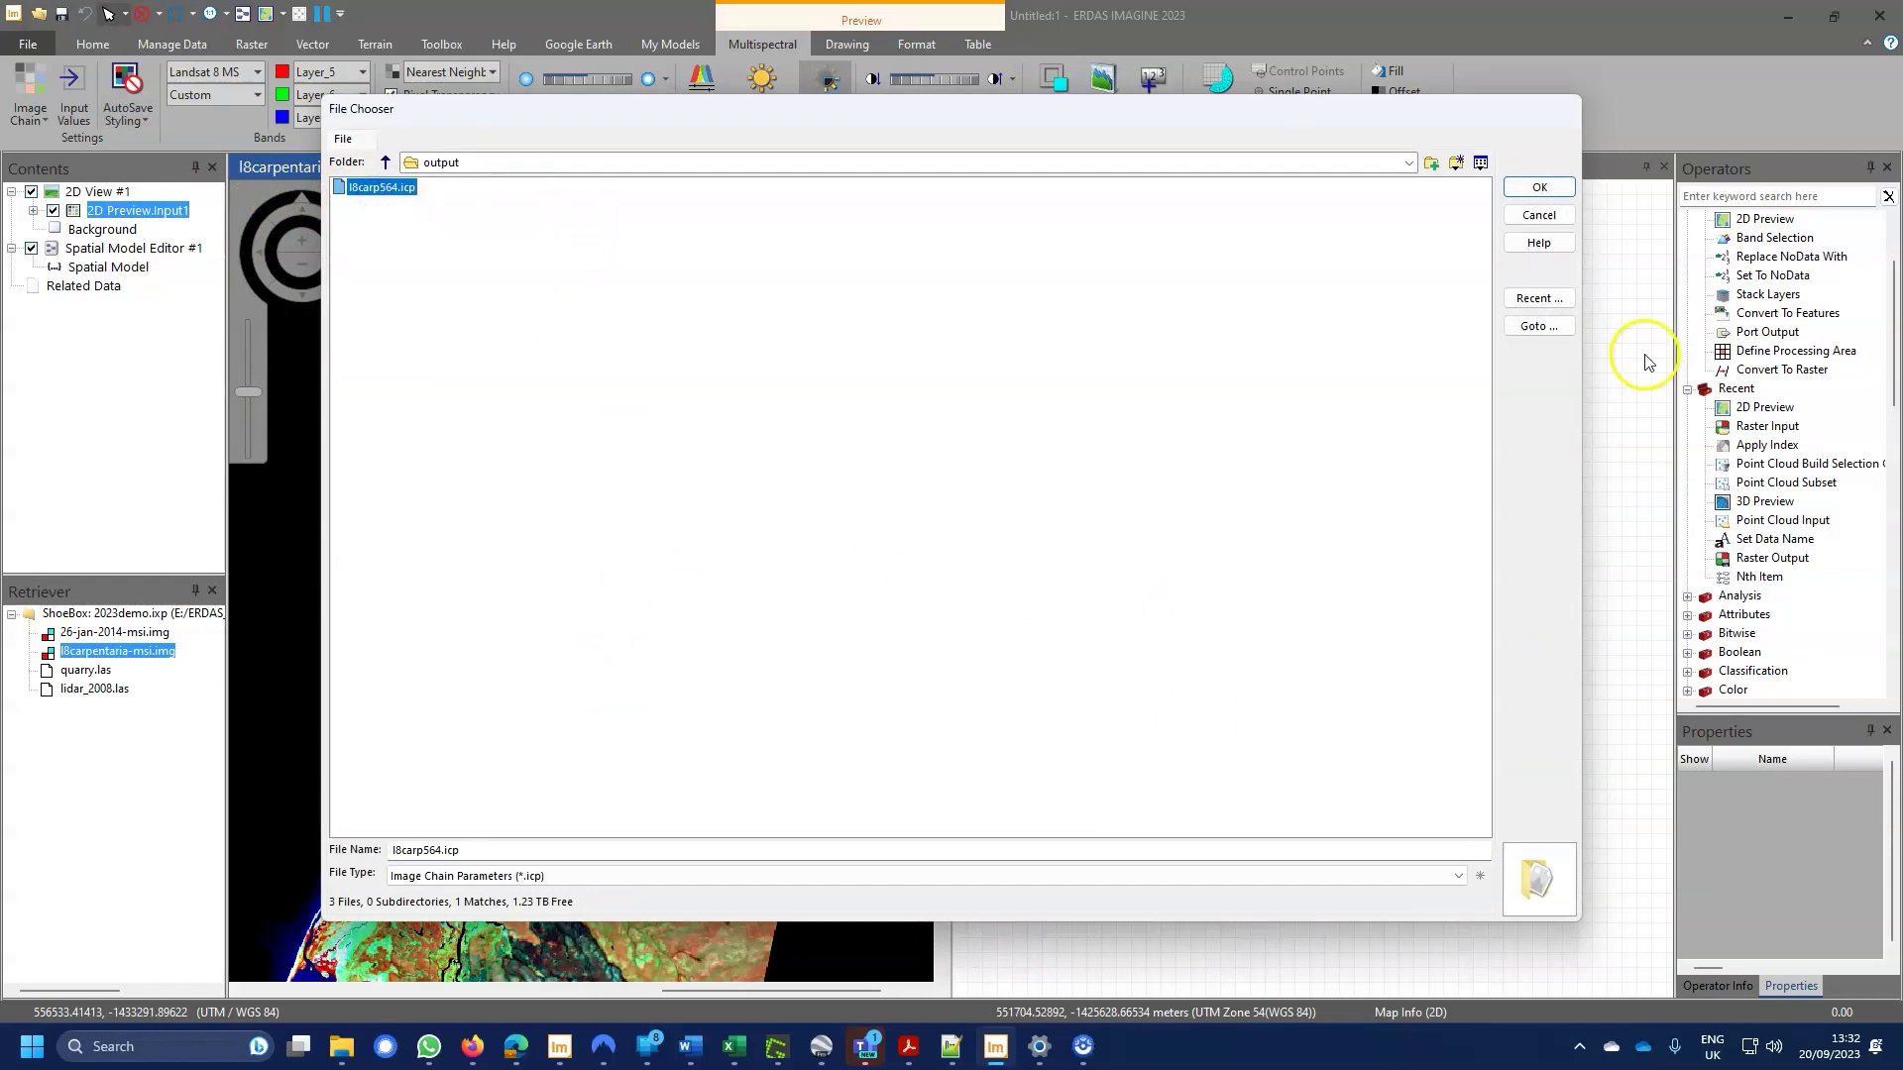
click(1534, 188)
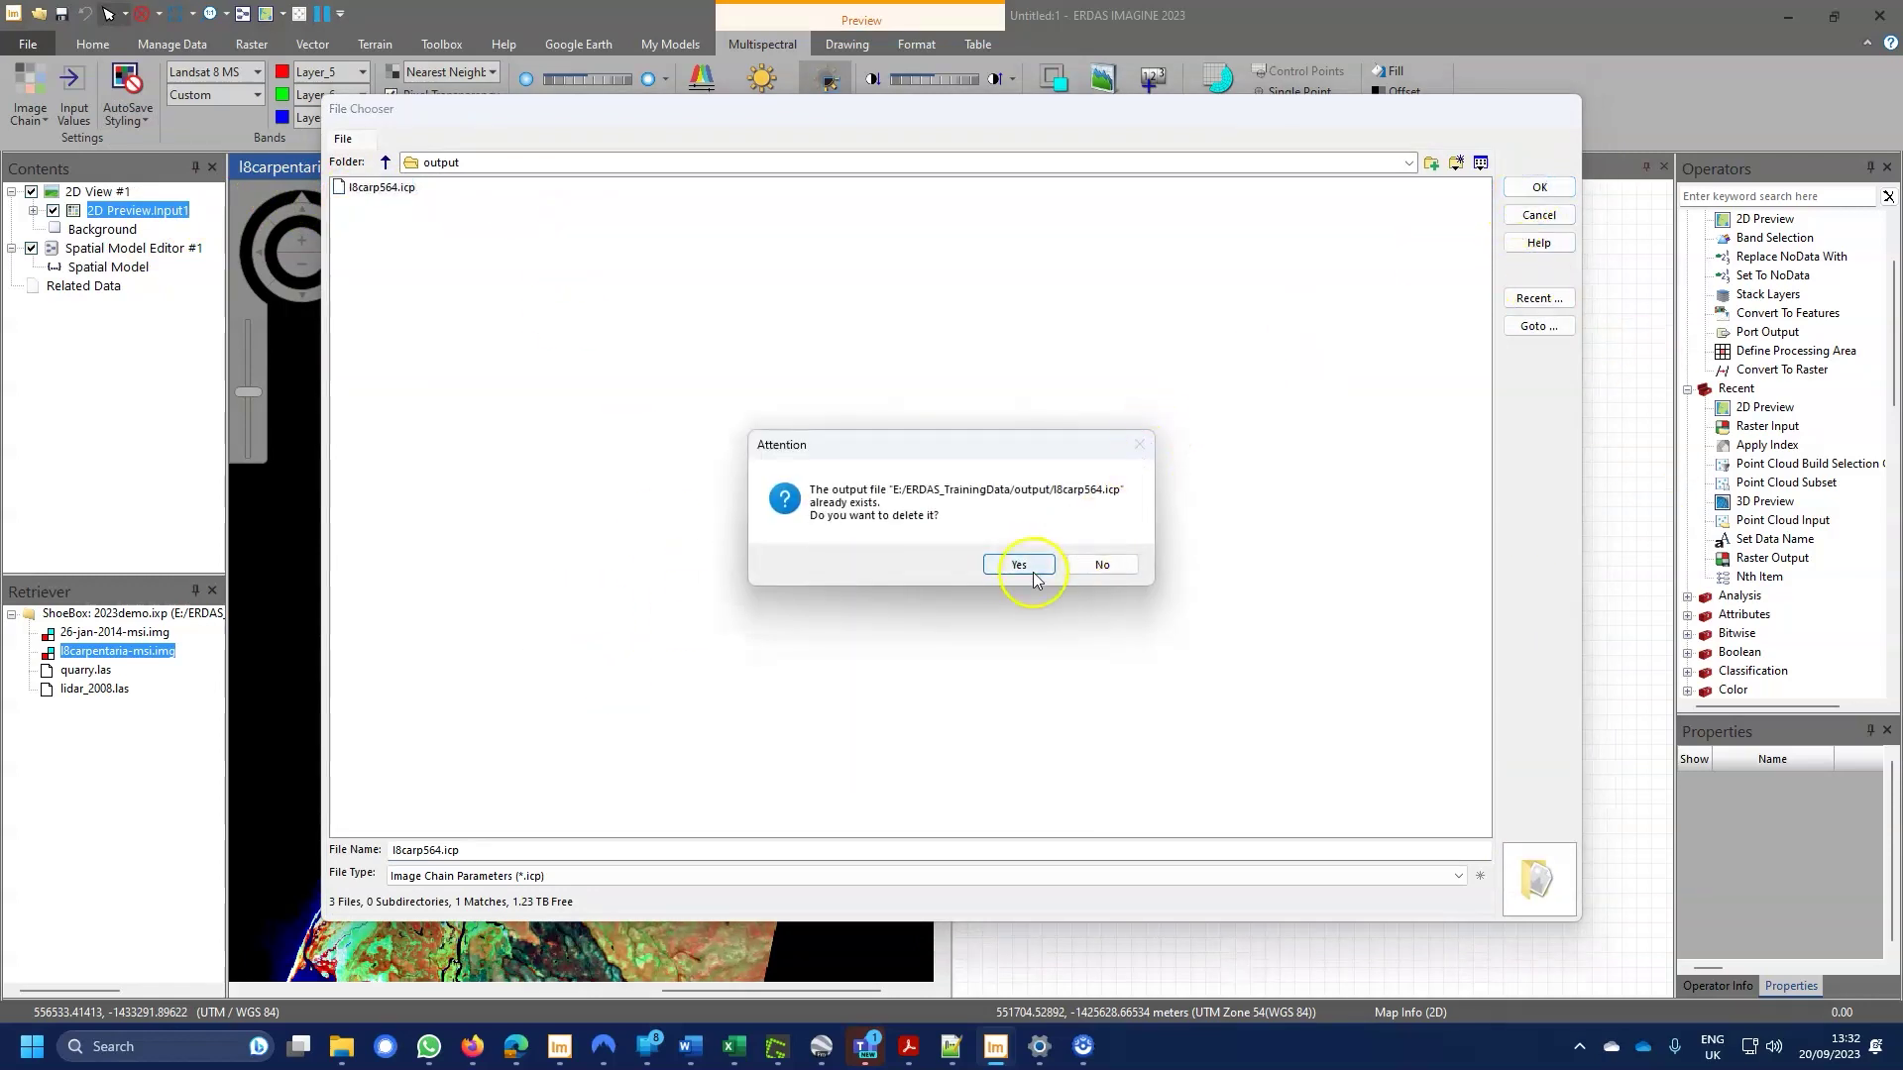
click(1026, 567)
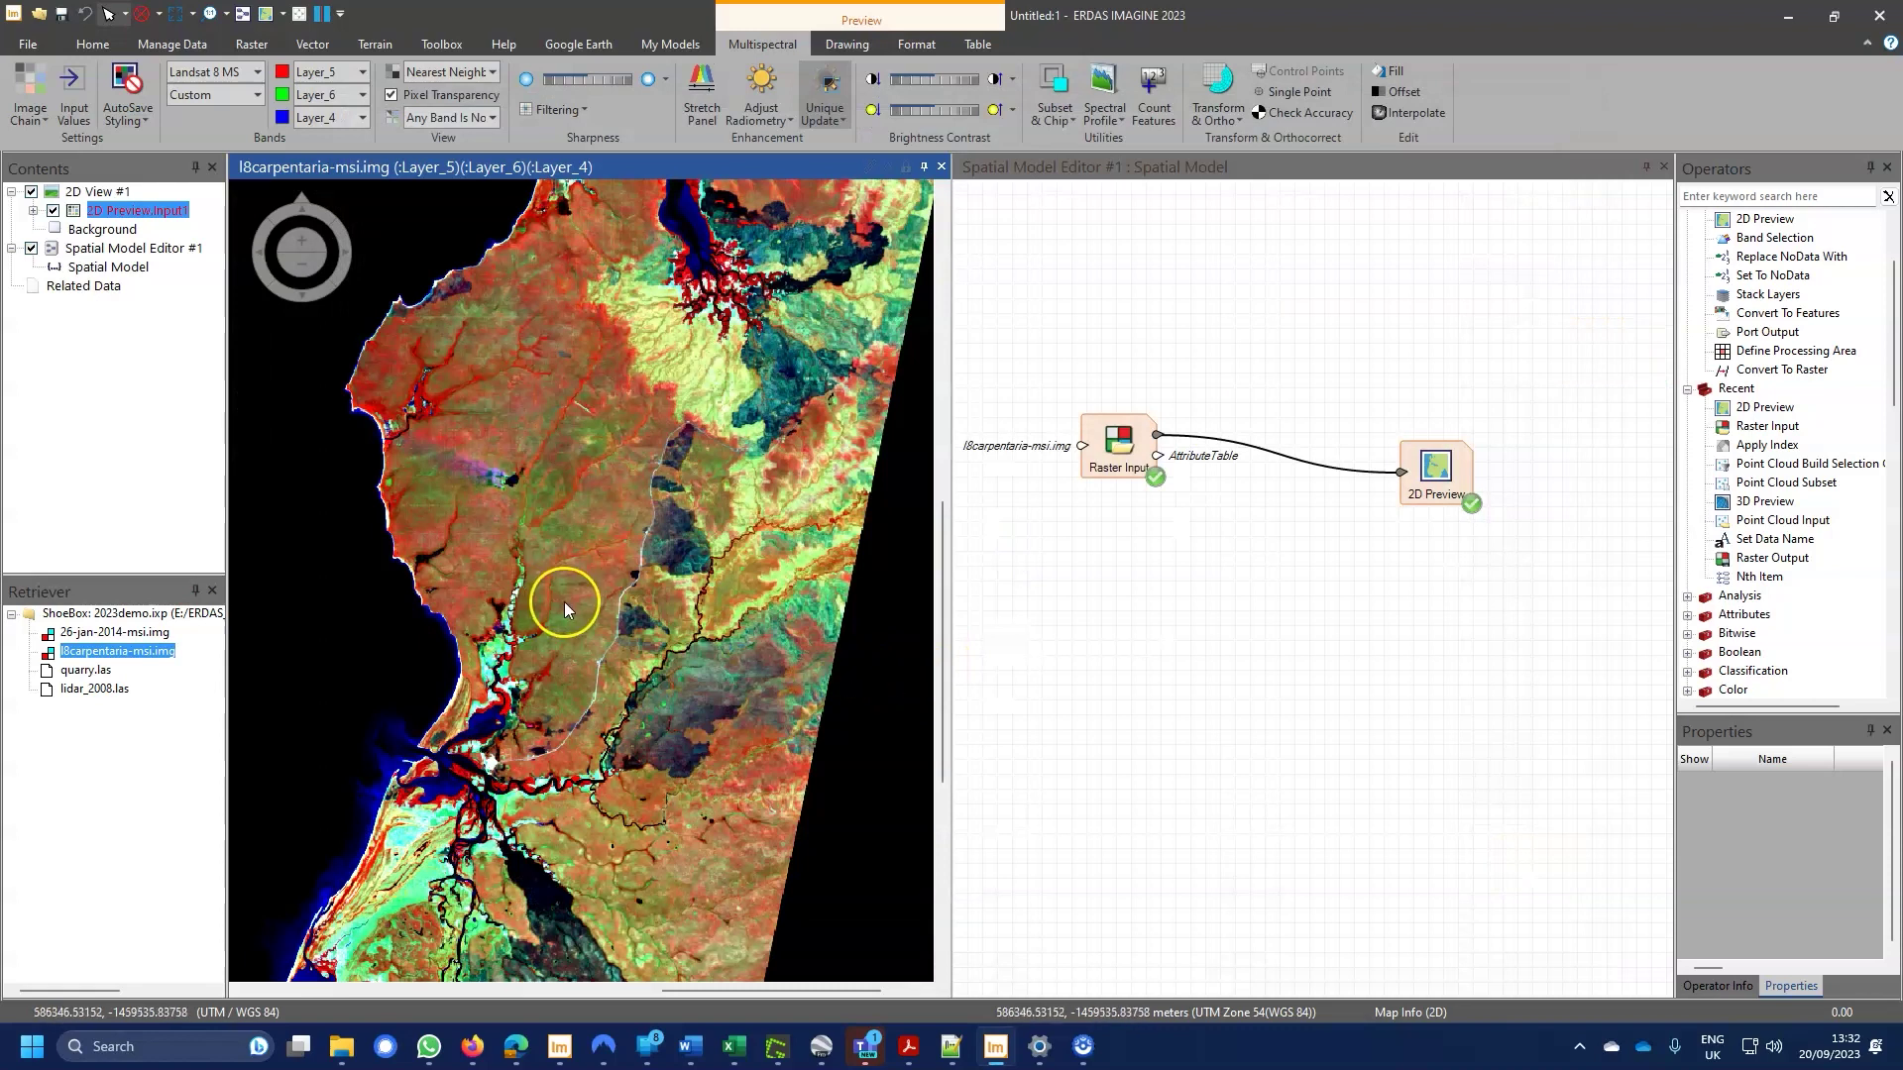
Switch the preview to the TM SWIR (7-5-4) band preset with a different radiometric stretch
scroll(563, 603, up, 5)
click(256, 95)
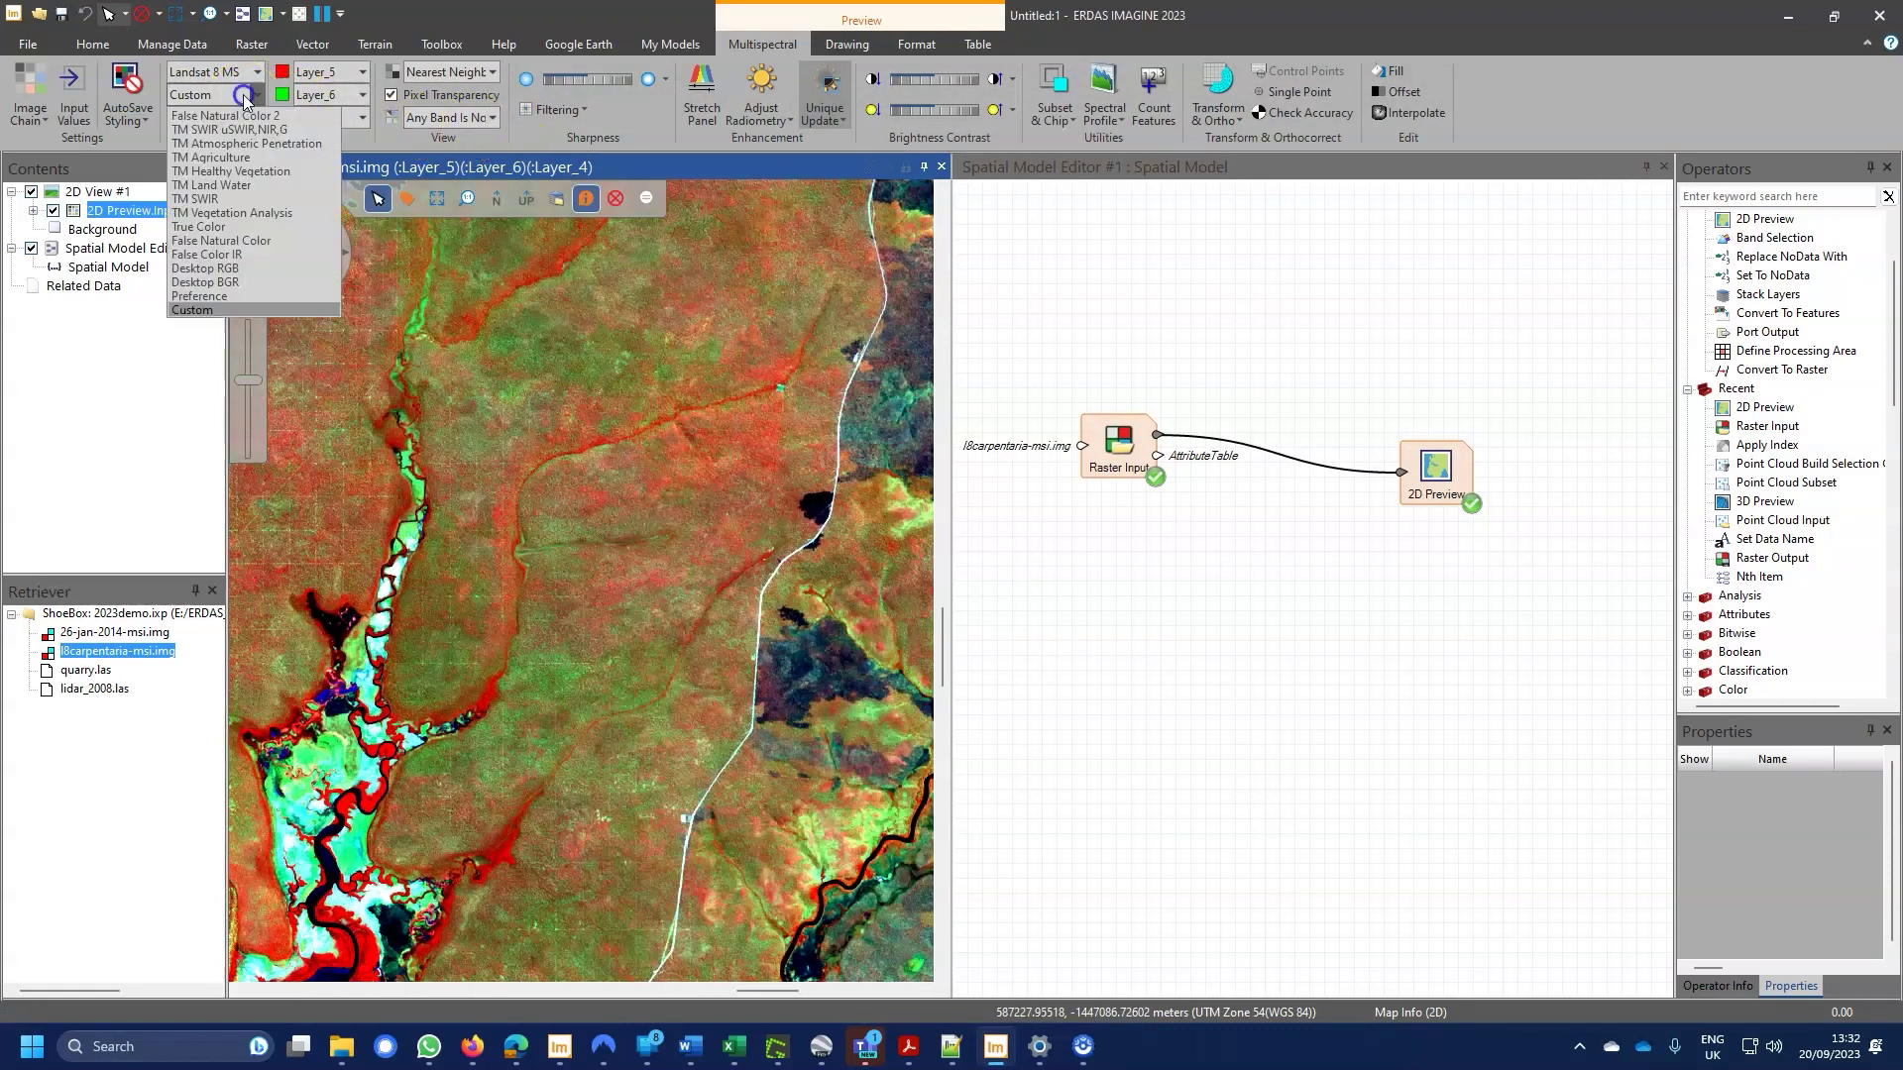
click(237, 199)
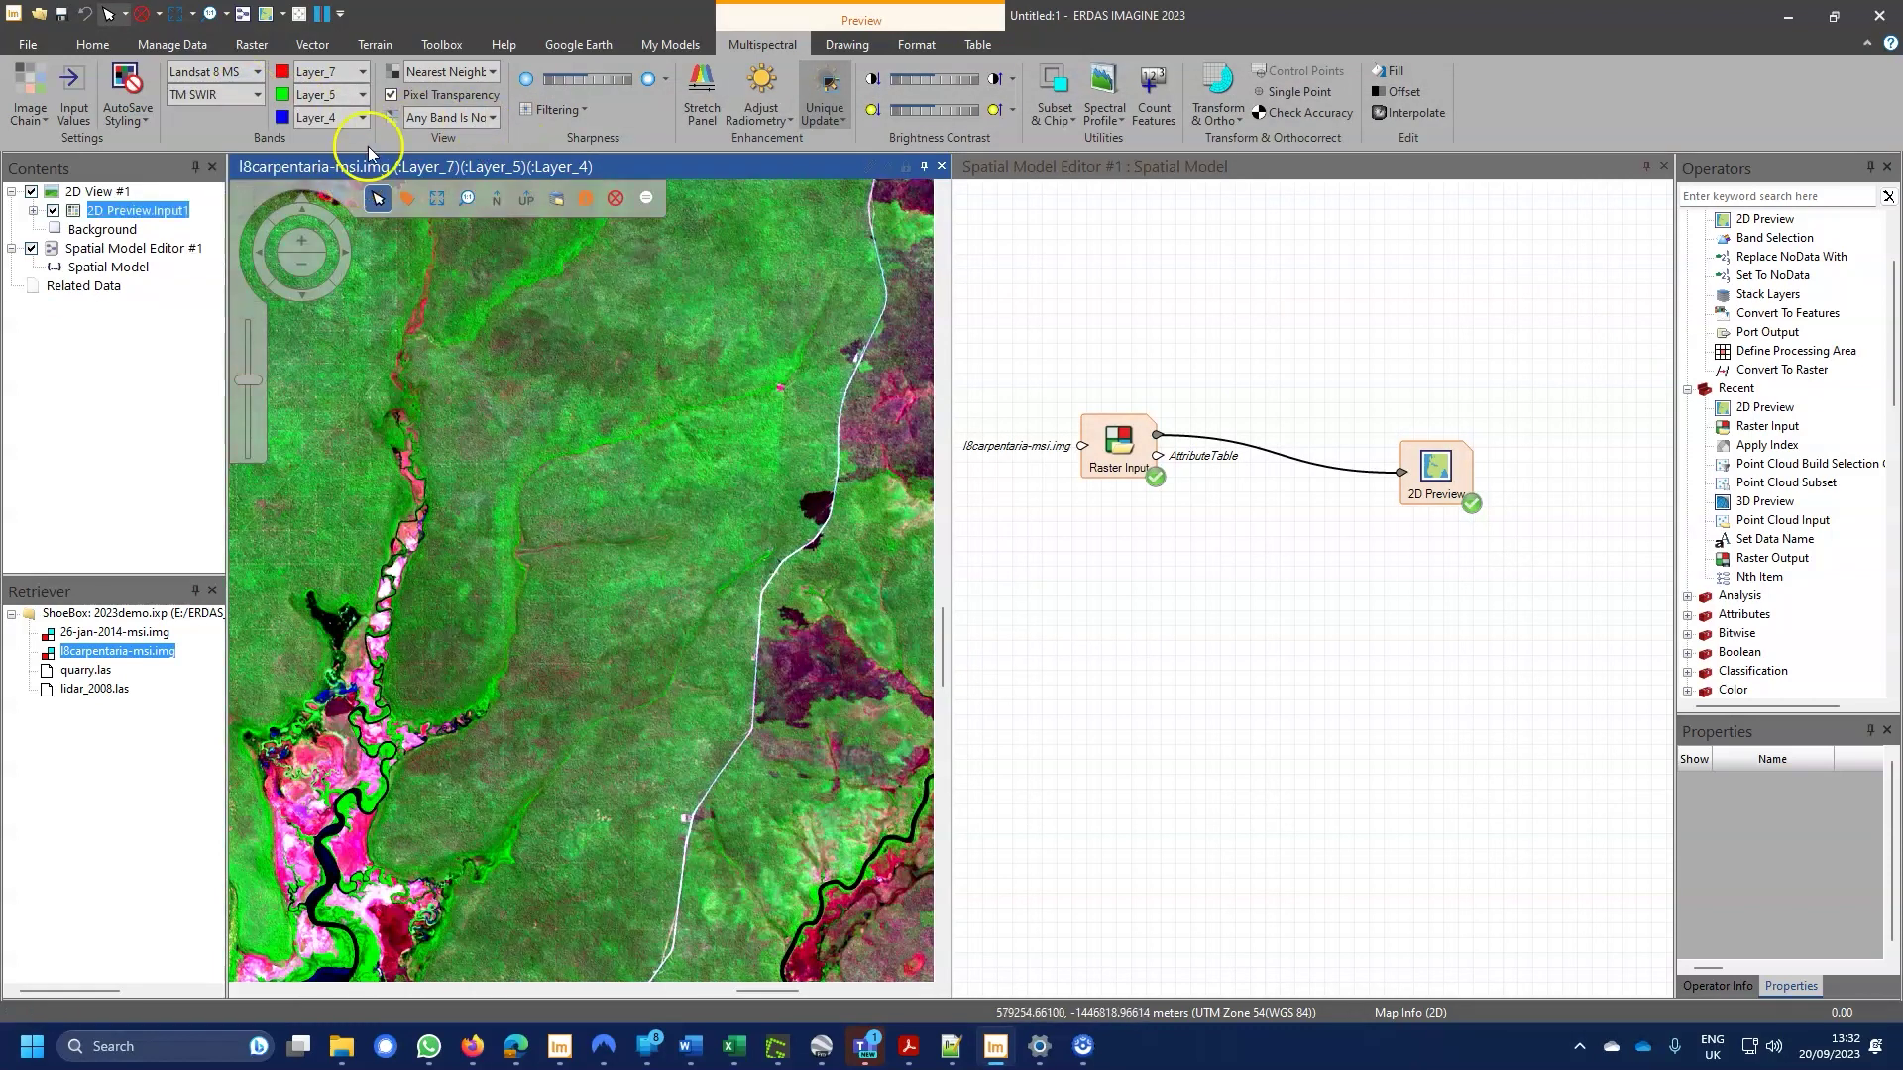
click(730, 116)
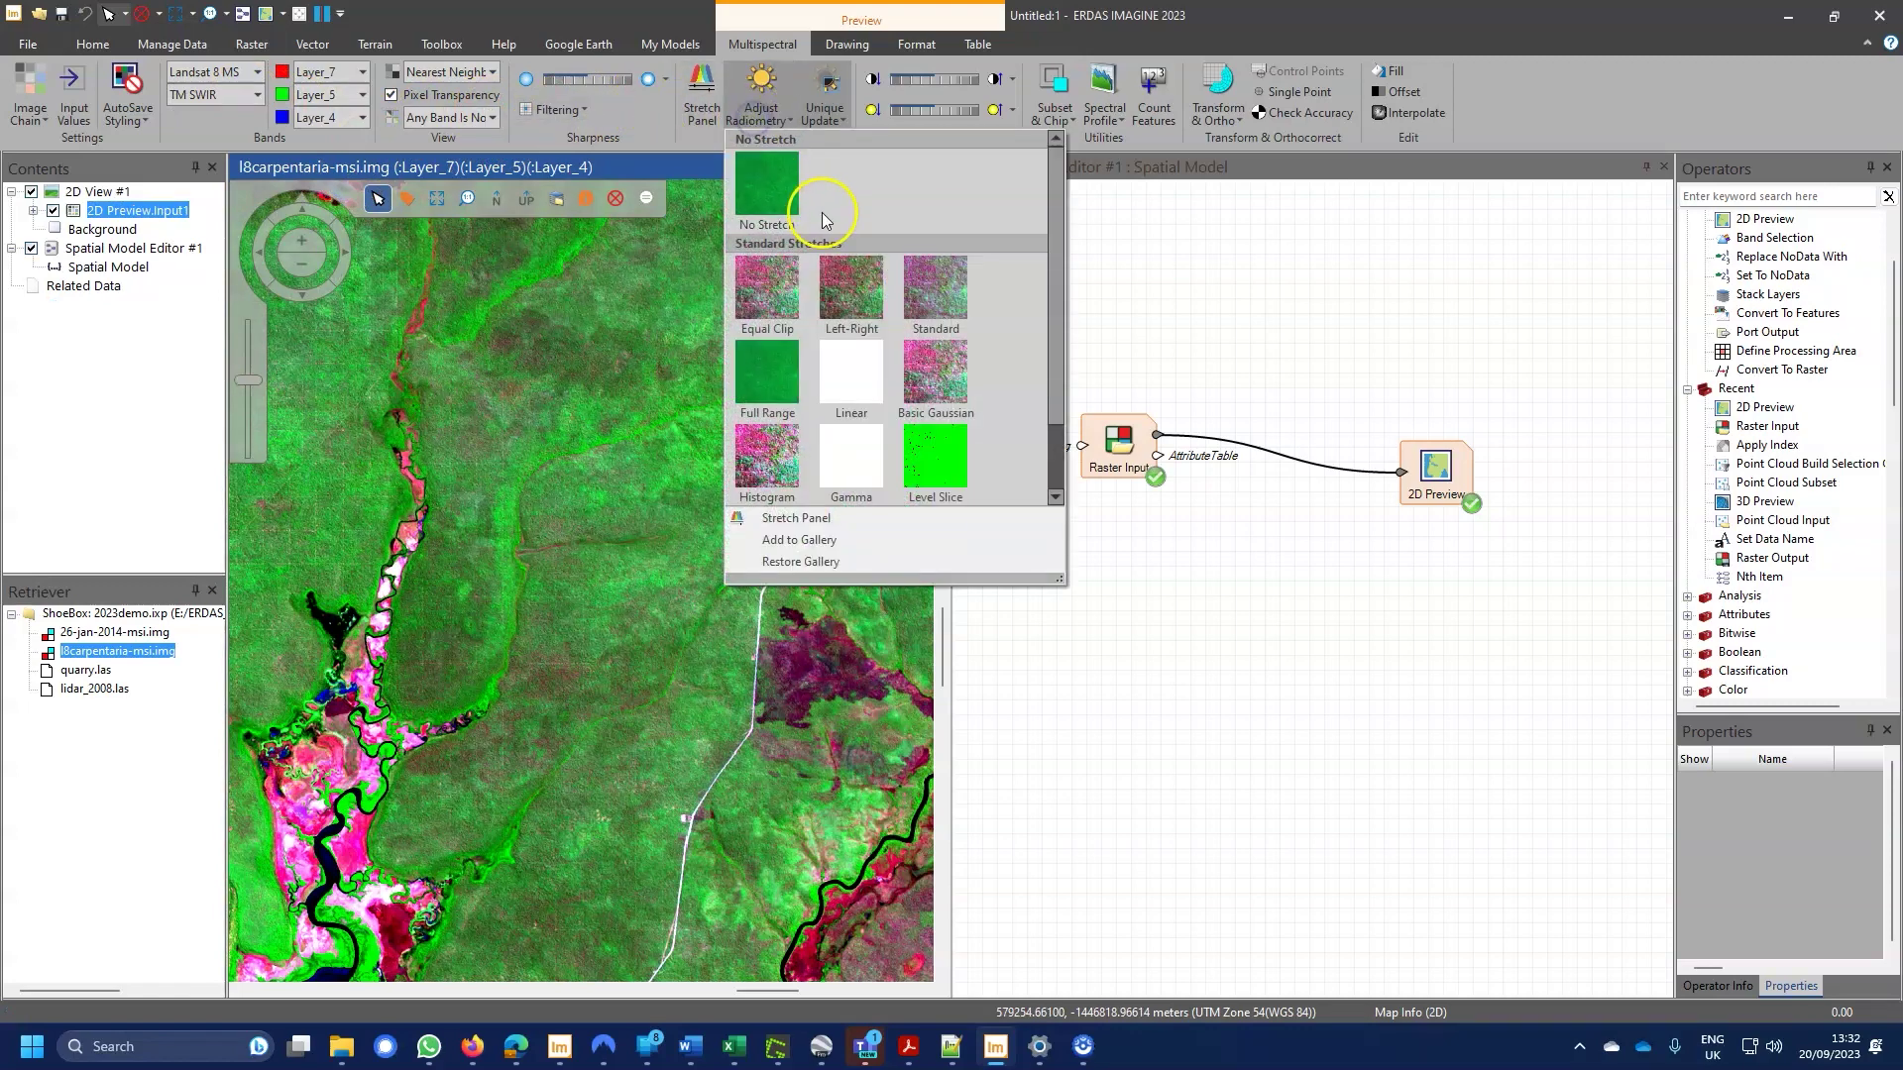
click(935, 250)
scroll(502, 573, down, 3)
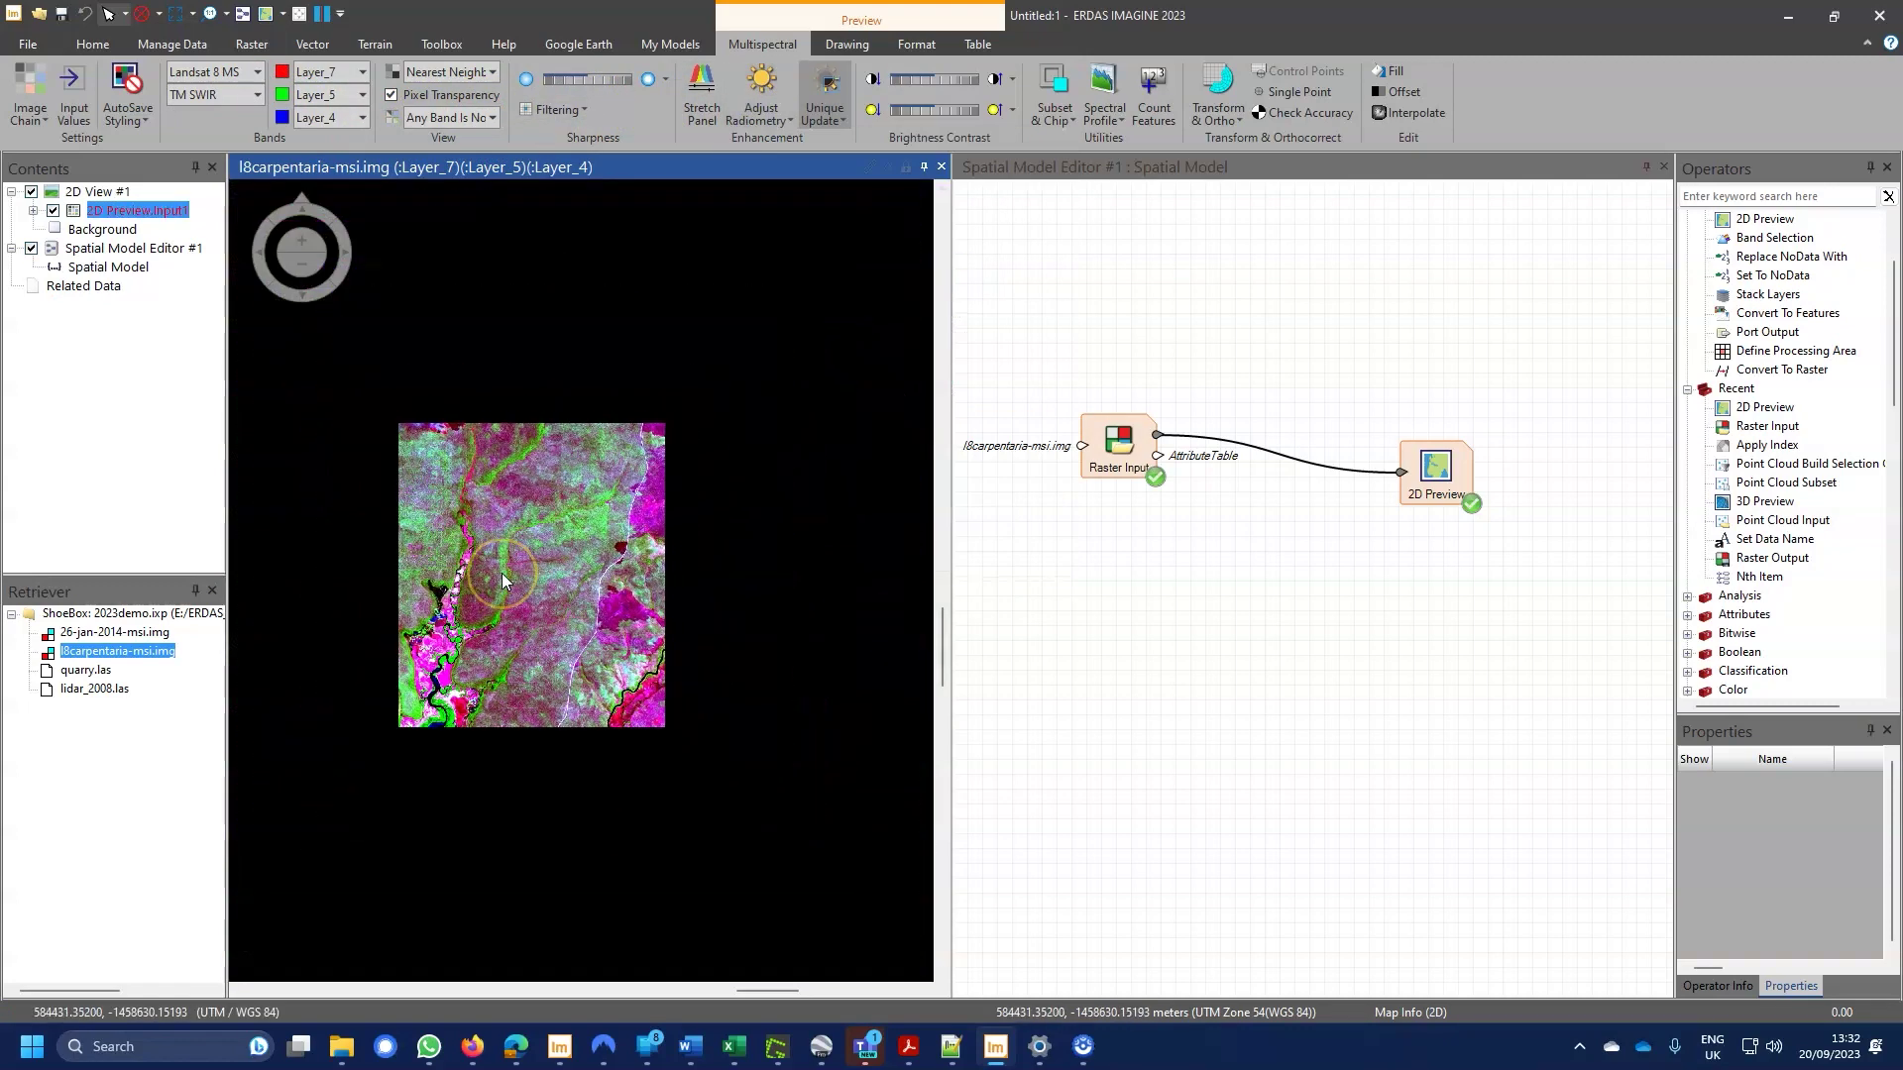
Load the l8carp564.icp styling from the output folder onto the 2D Preview image
mouse_move(622, 199)
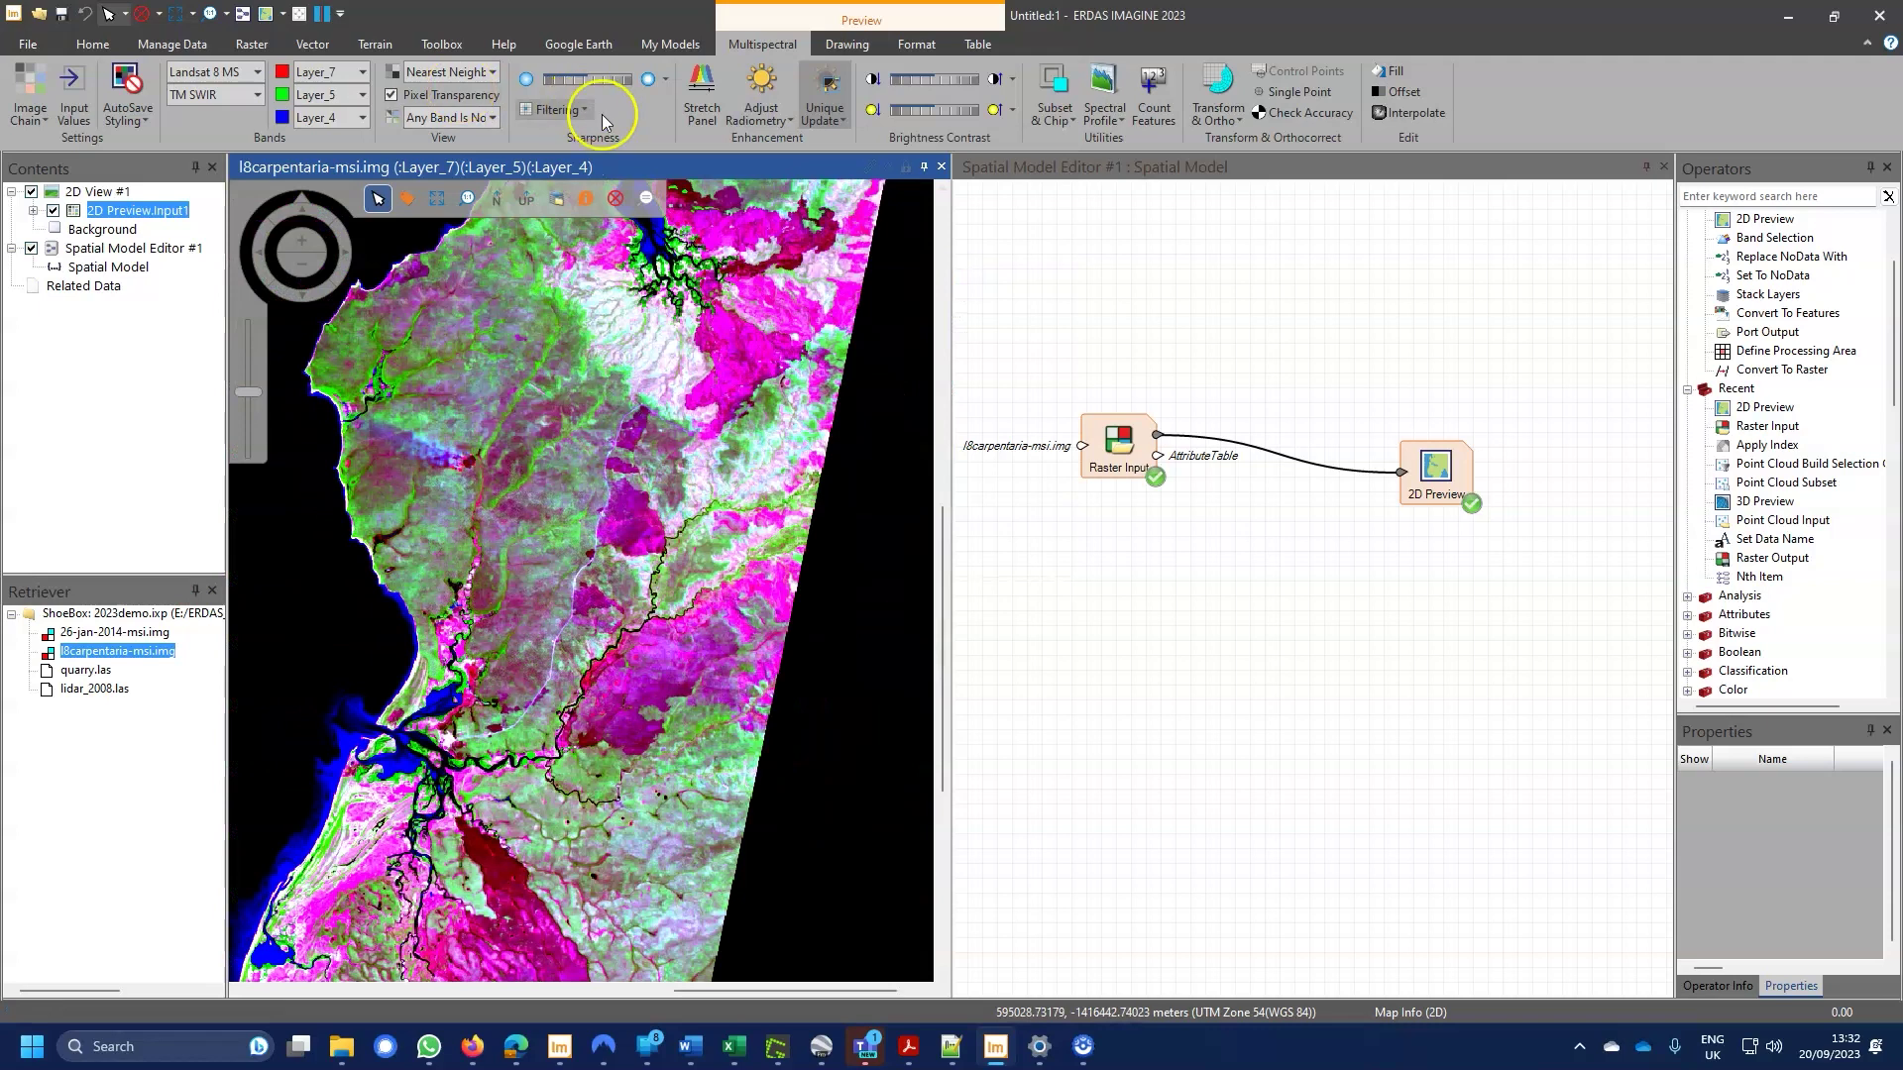
scroll(604, 538, up, 3)
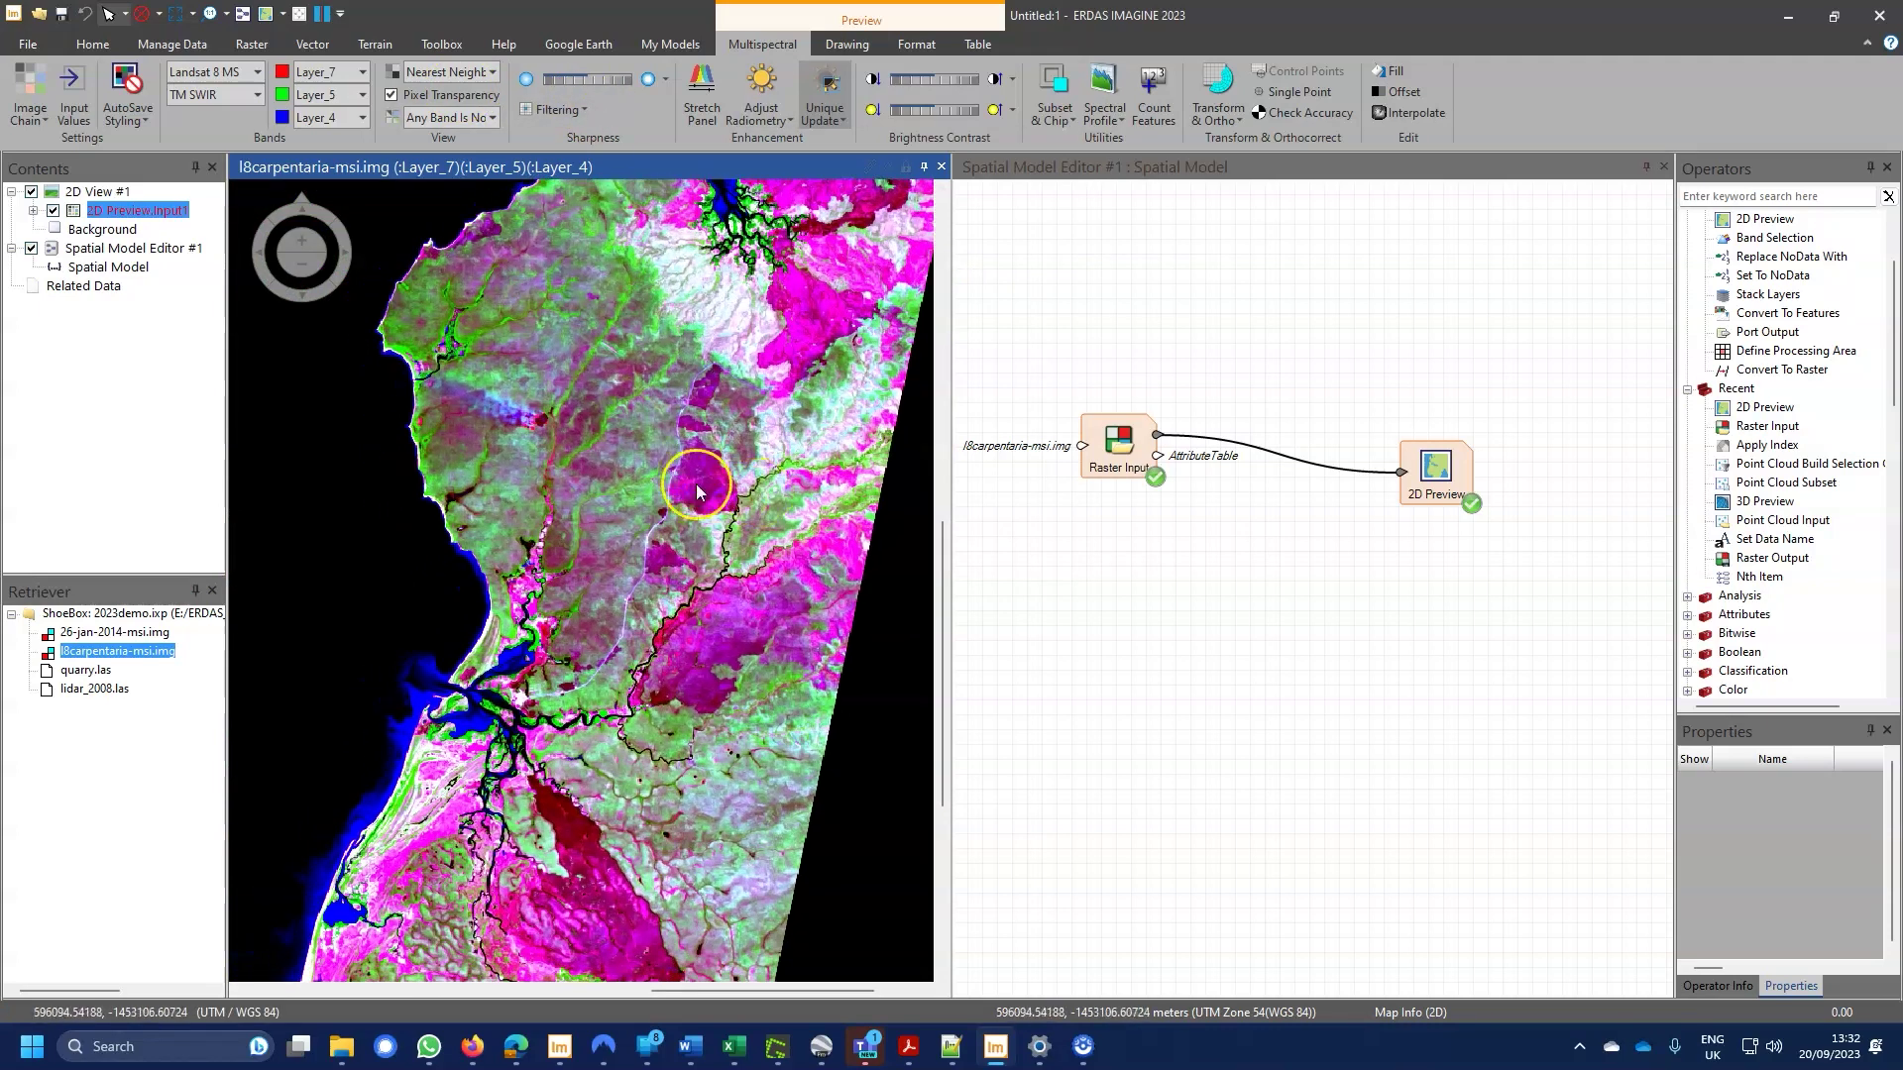
click(136, 114)
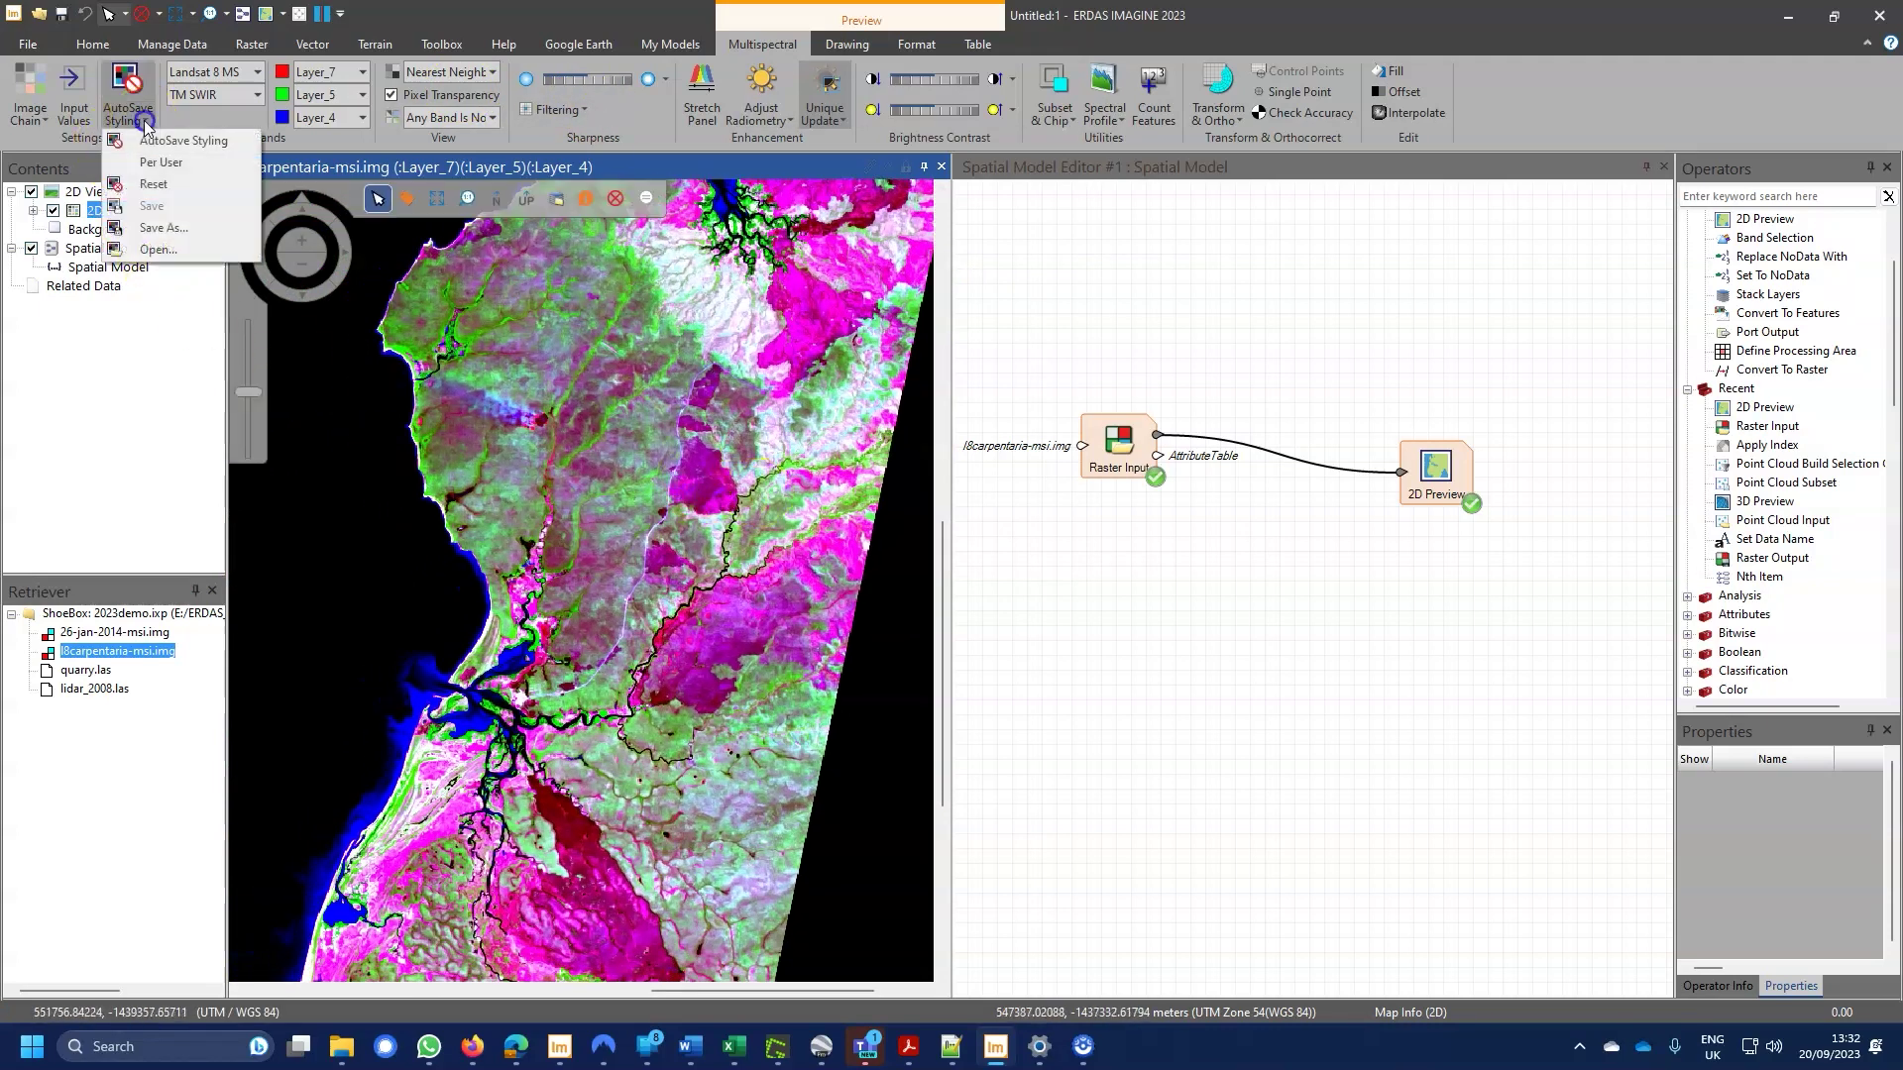
click(179, 248)
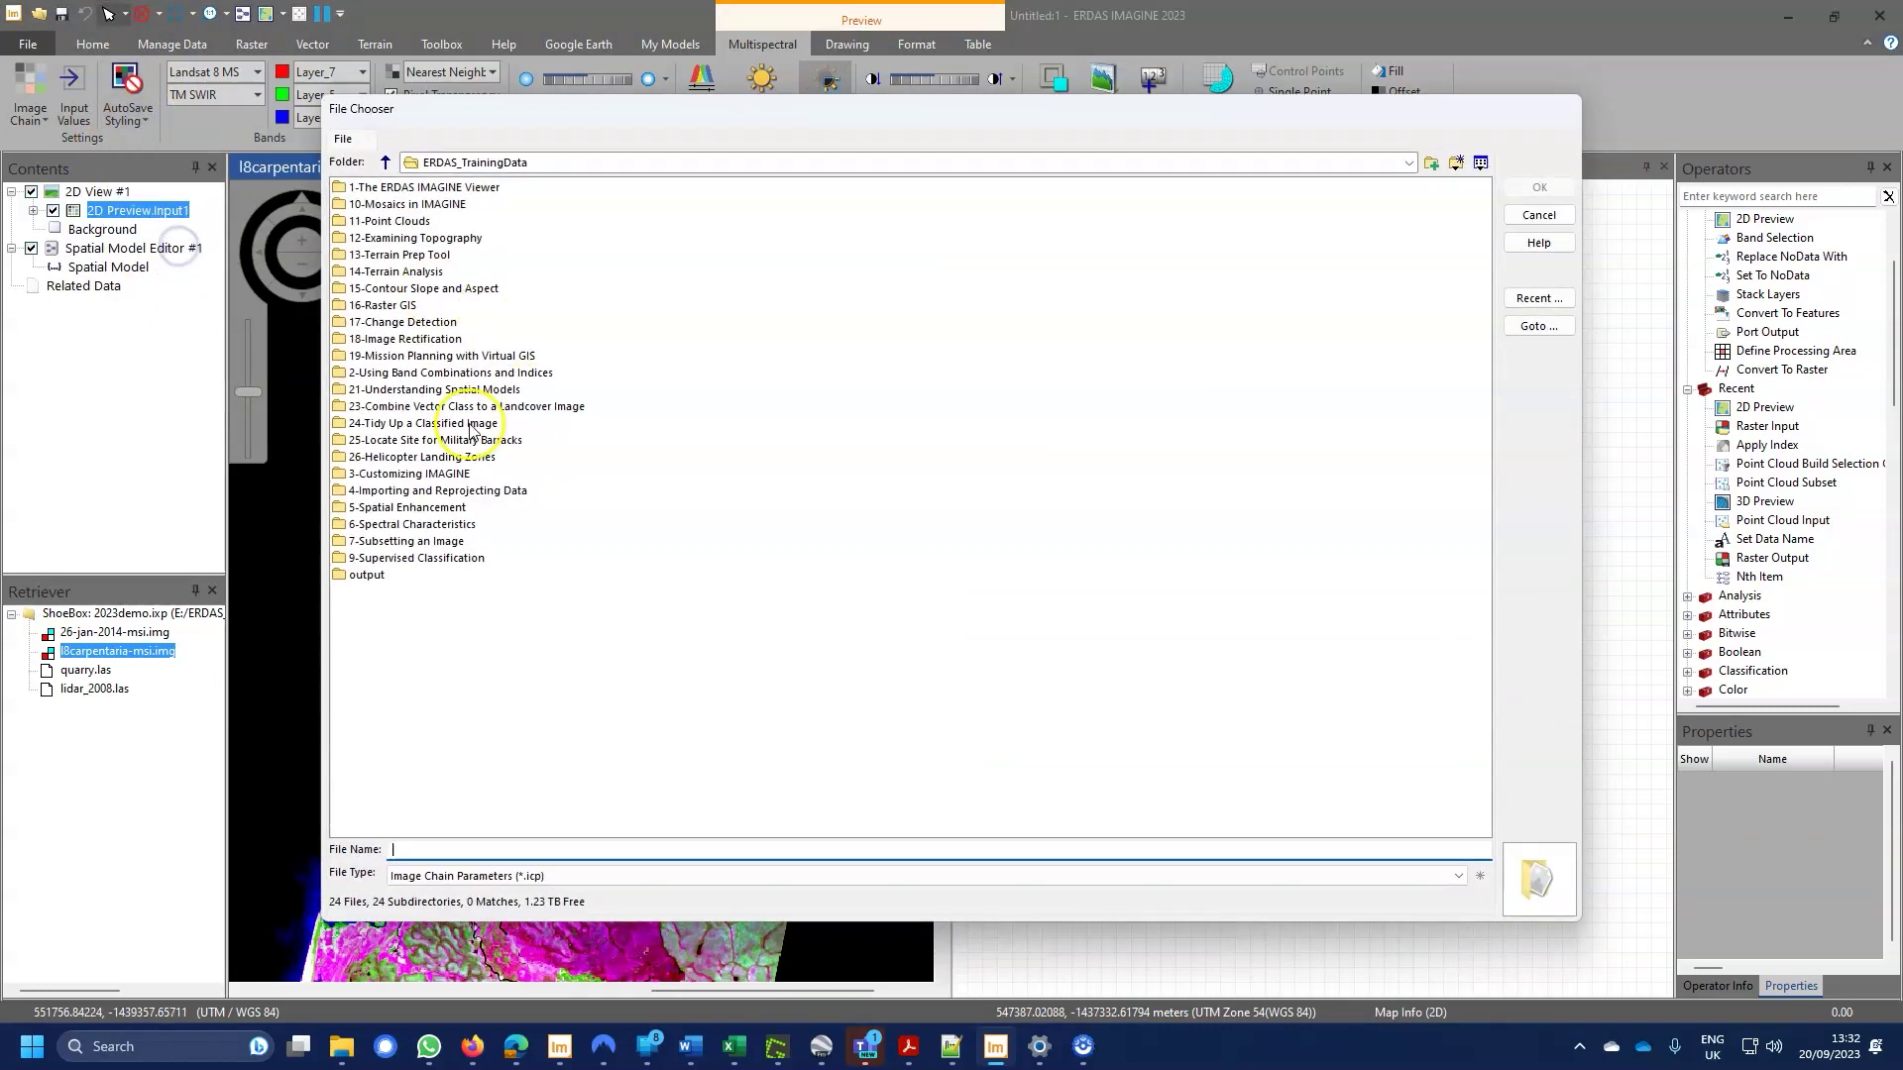
click(360, 583)
double_click(361, 583)
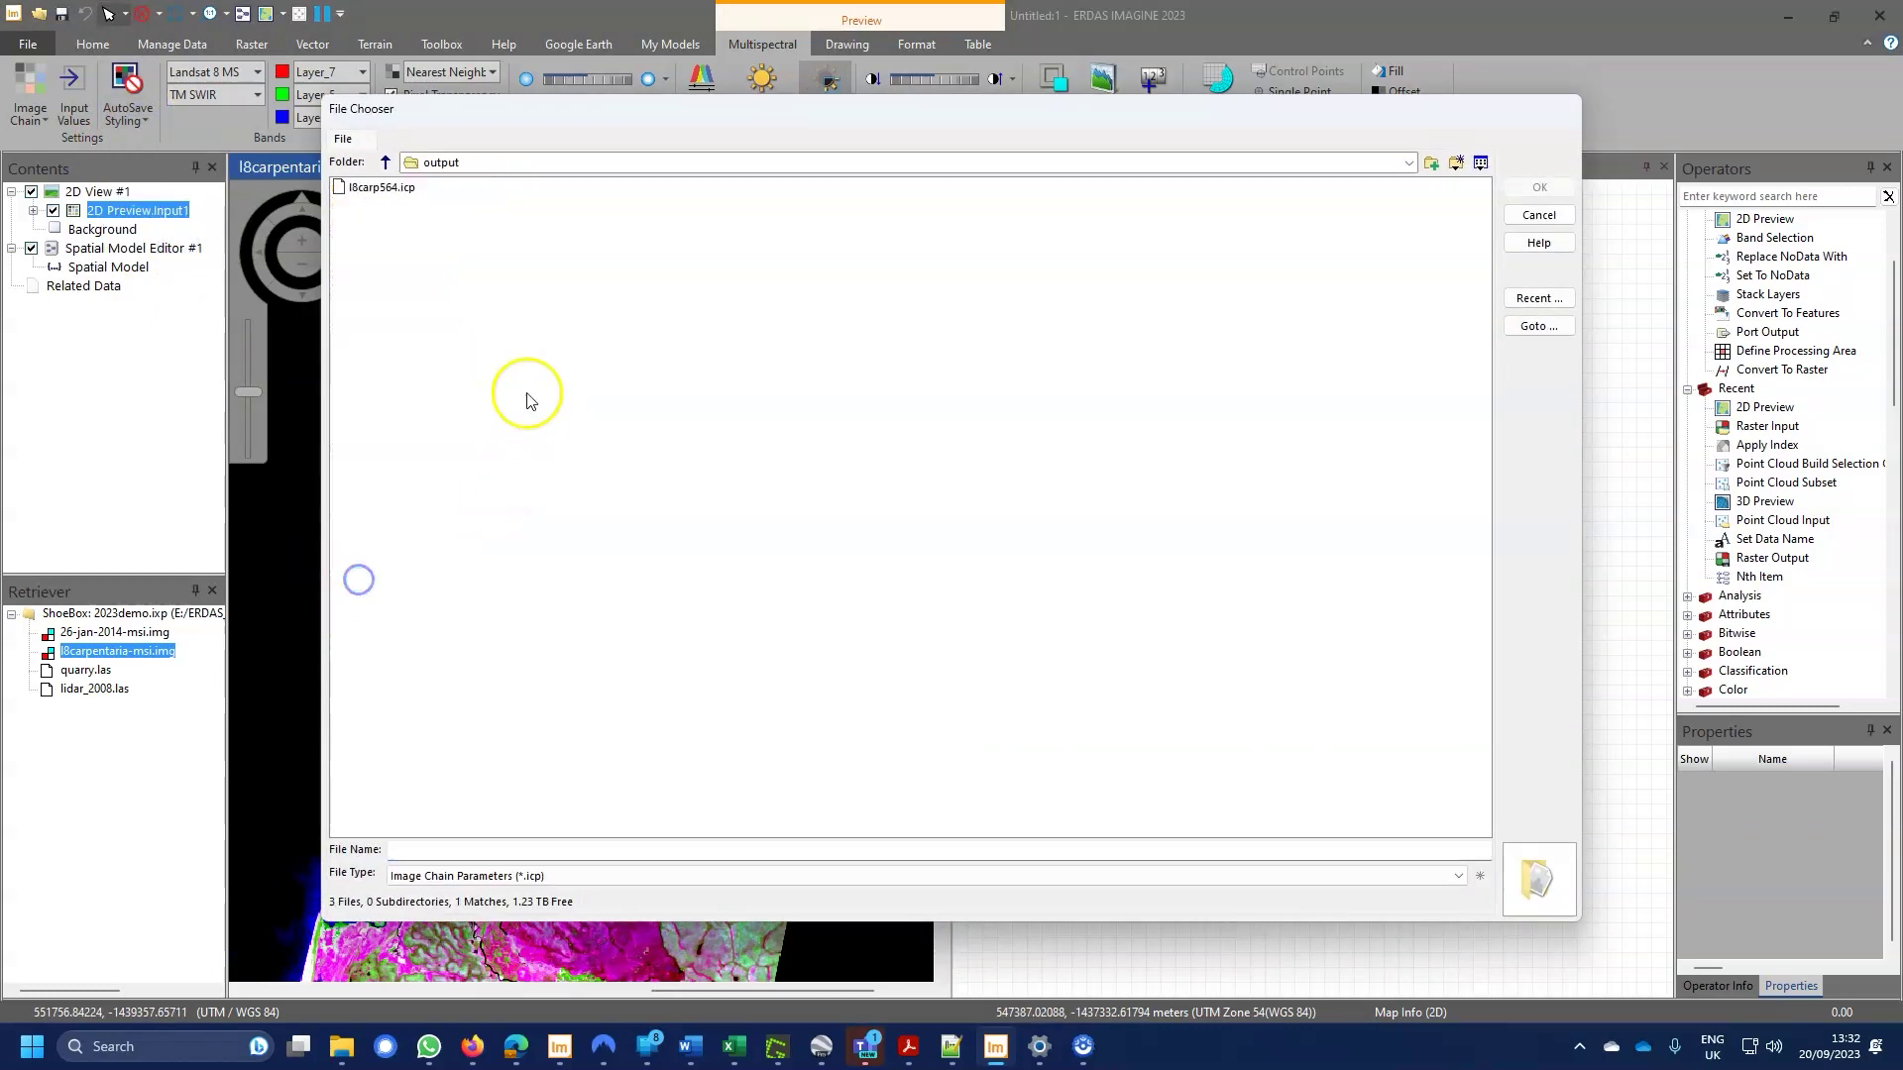
click(369, 187)
click(1538, 187)
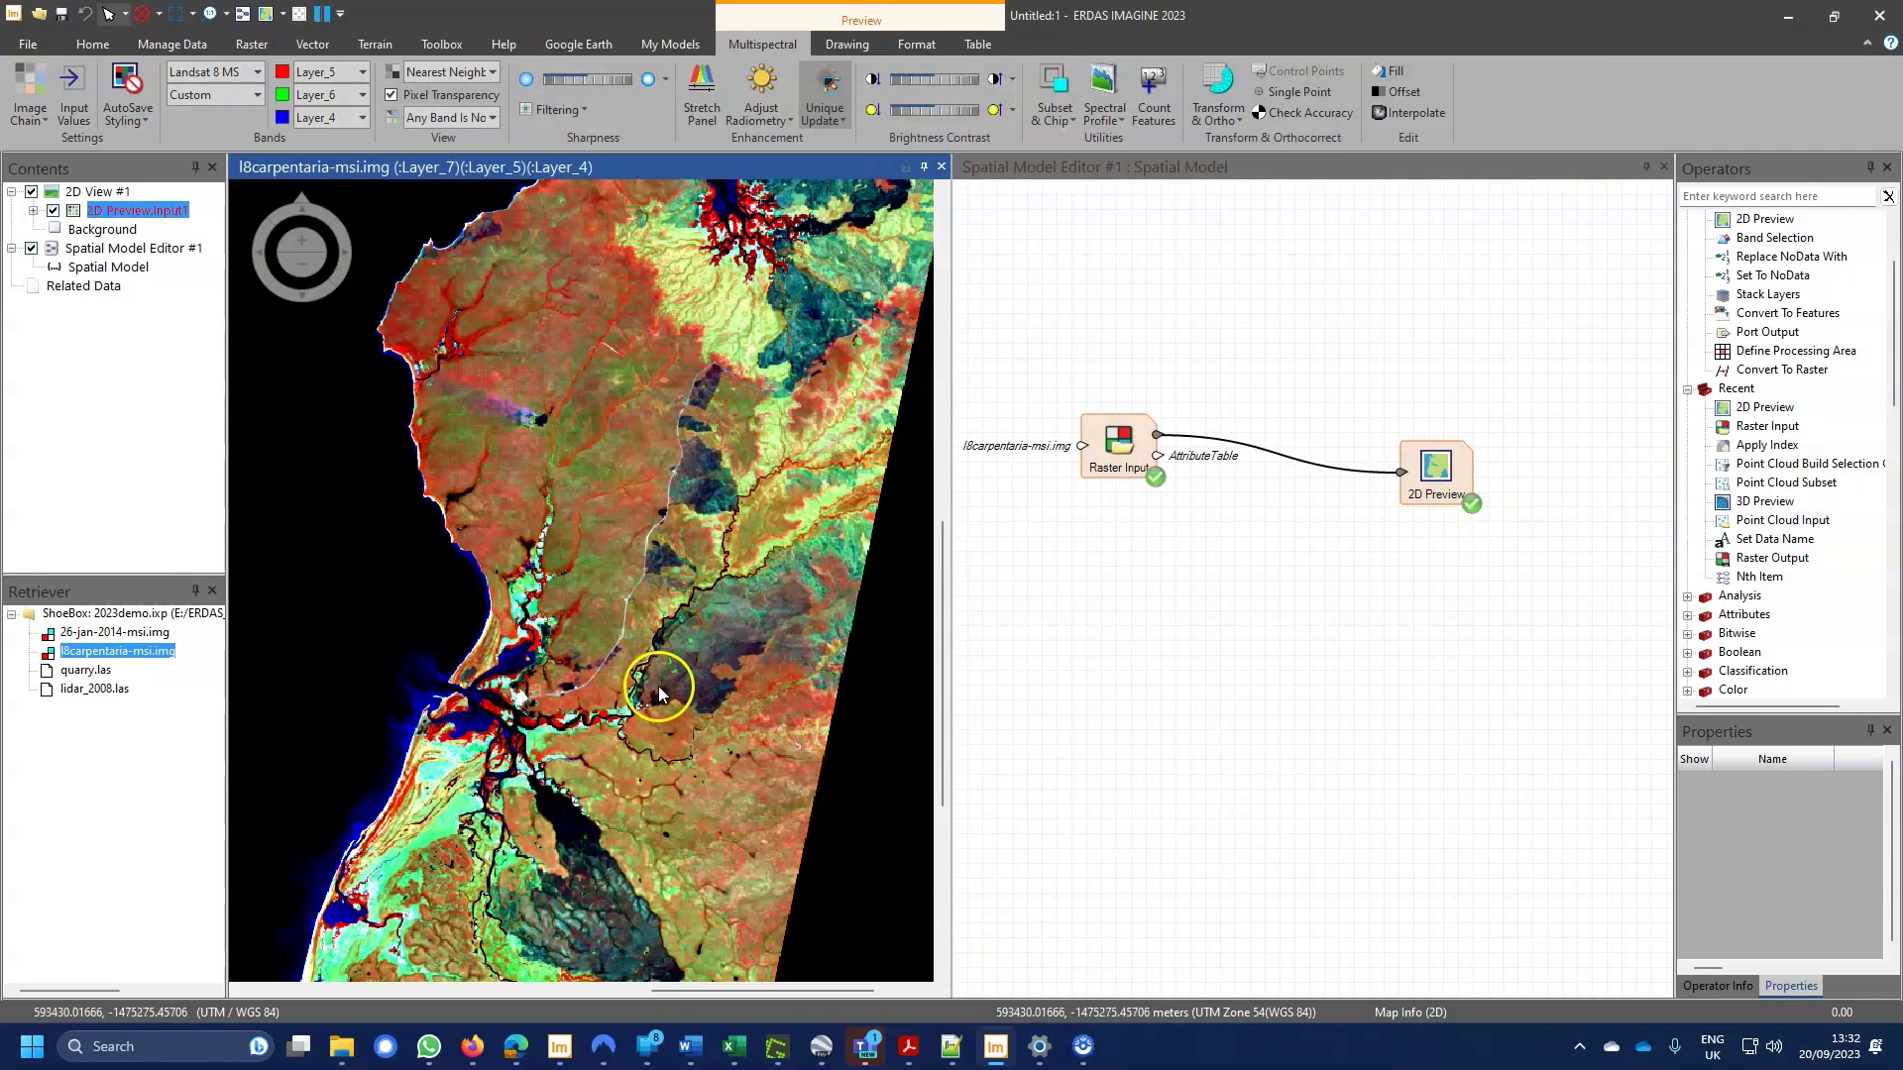
scroll(656, 684, up, 3)
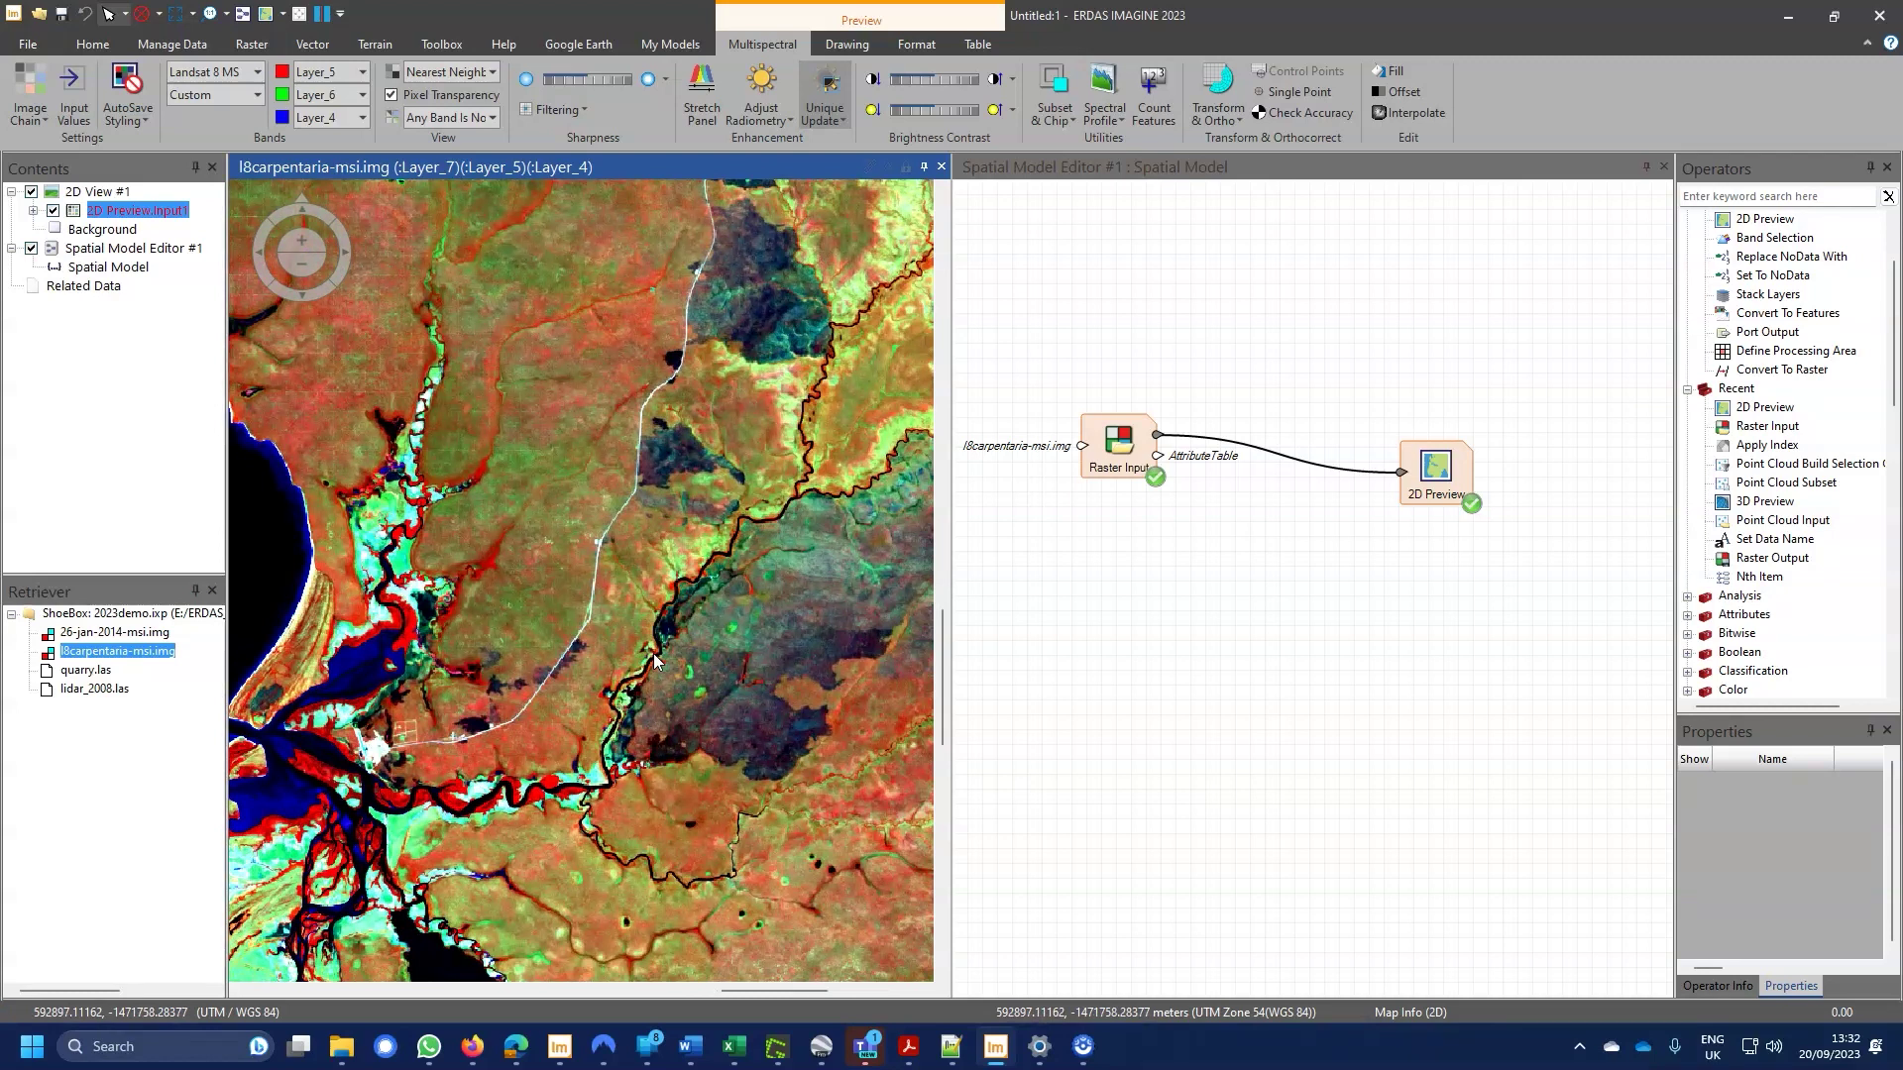
click(1397, 497)
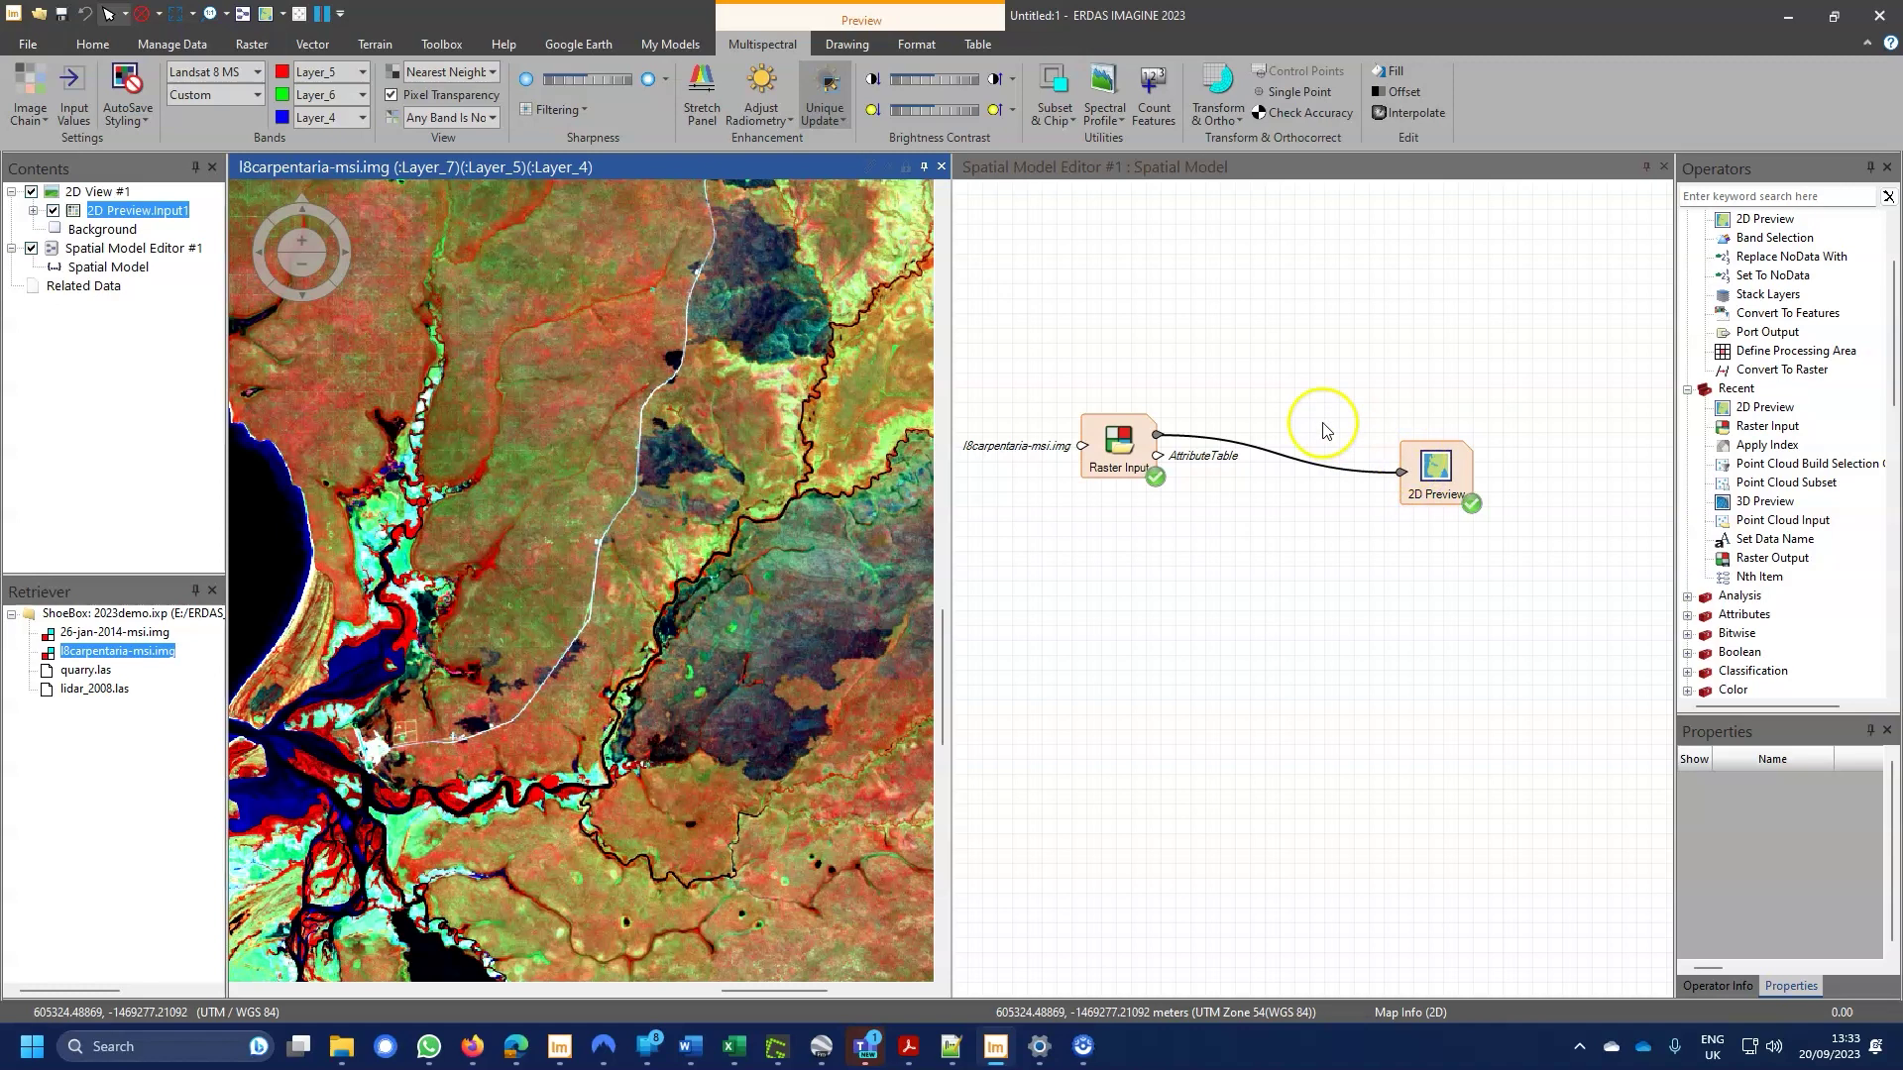
Remove the raster-to-preview link and insert an Apply Index operator fed by the raster input
drag(1392, 483, 1351, 476)
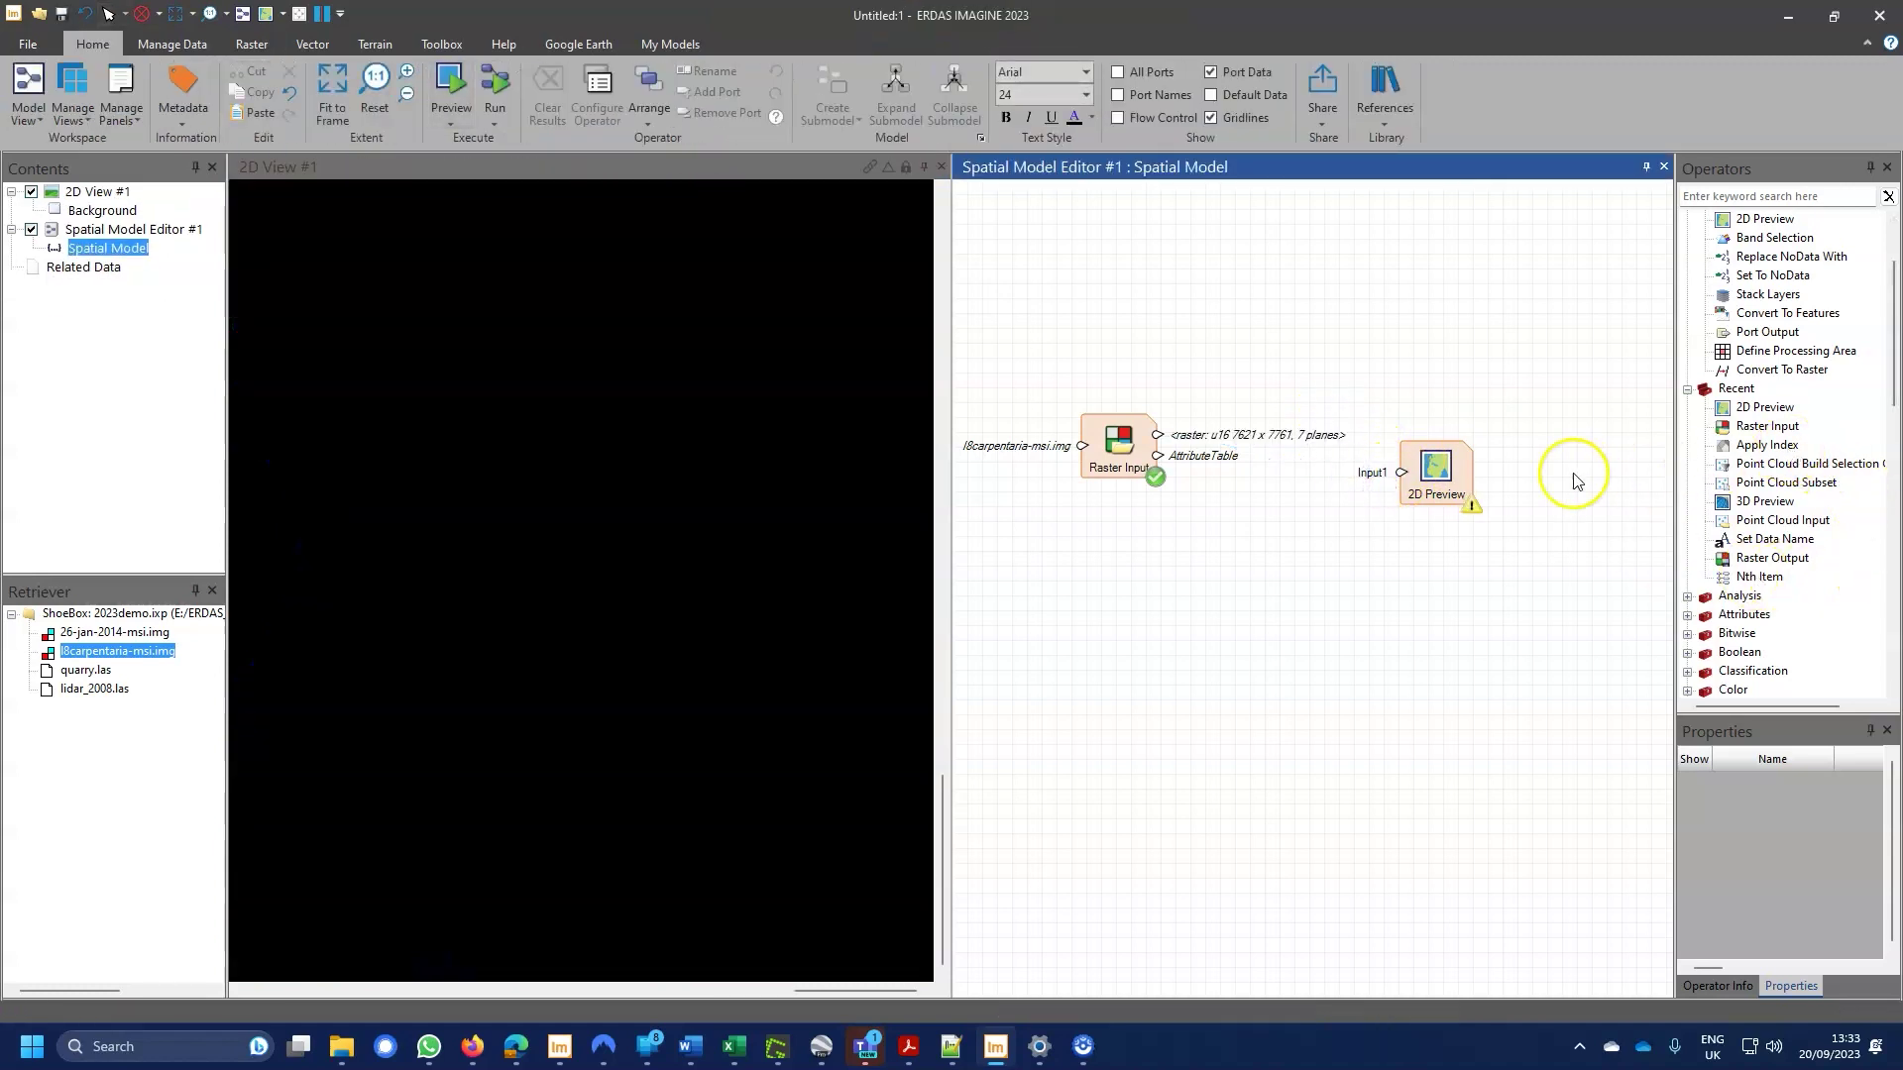
drag(1432, 477, 1511, 449)
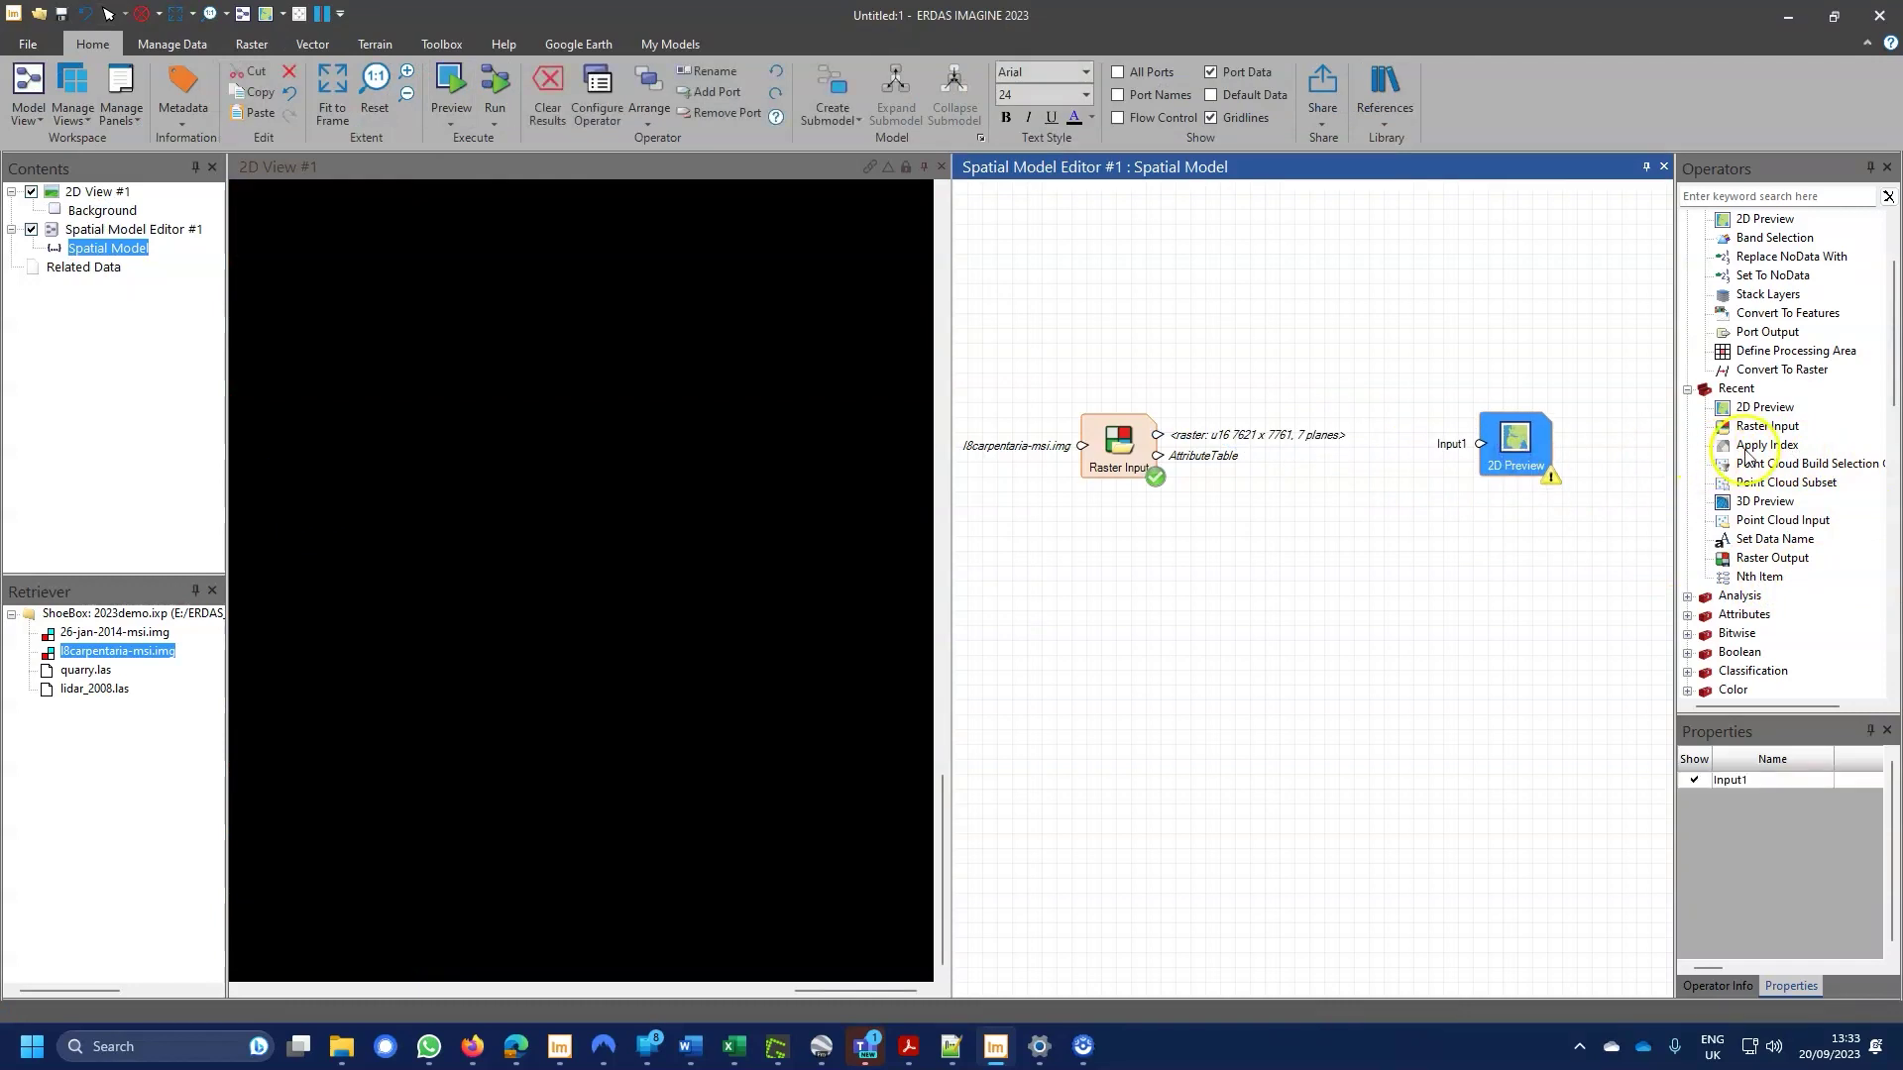
drag(1764, 445, 1300, 465)
click(1159, 434)
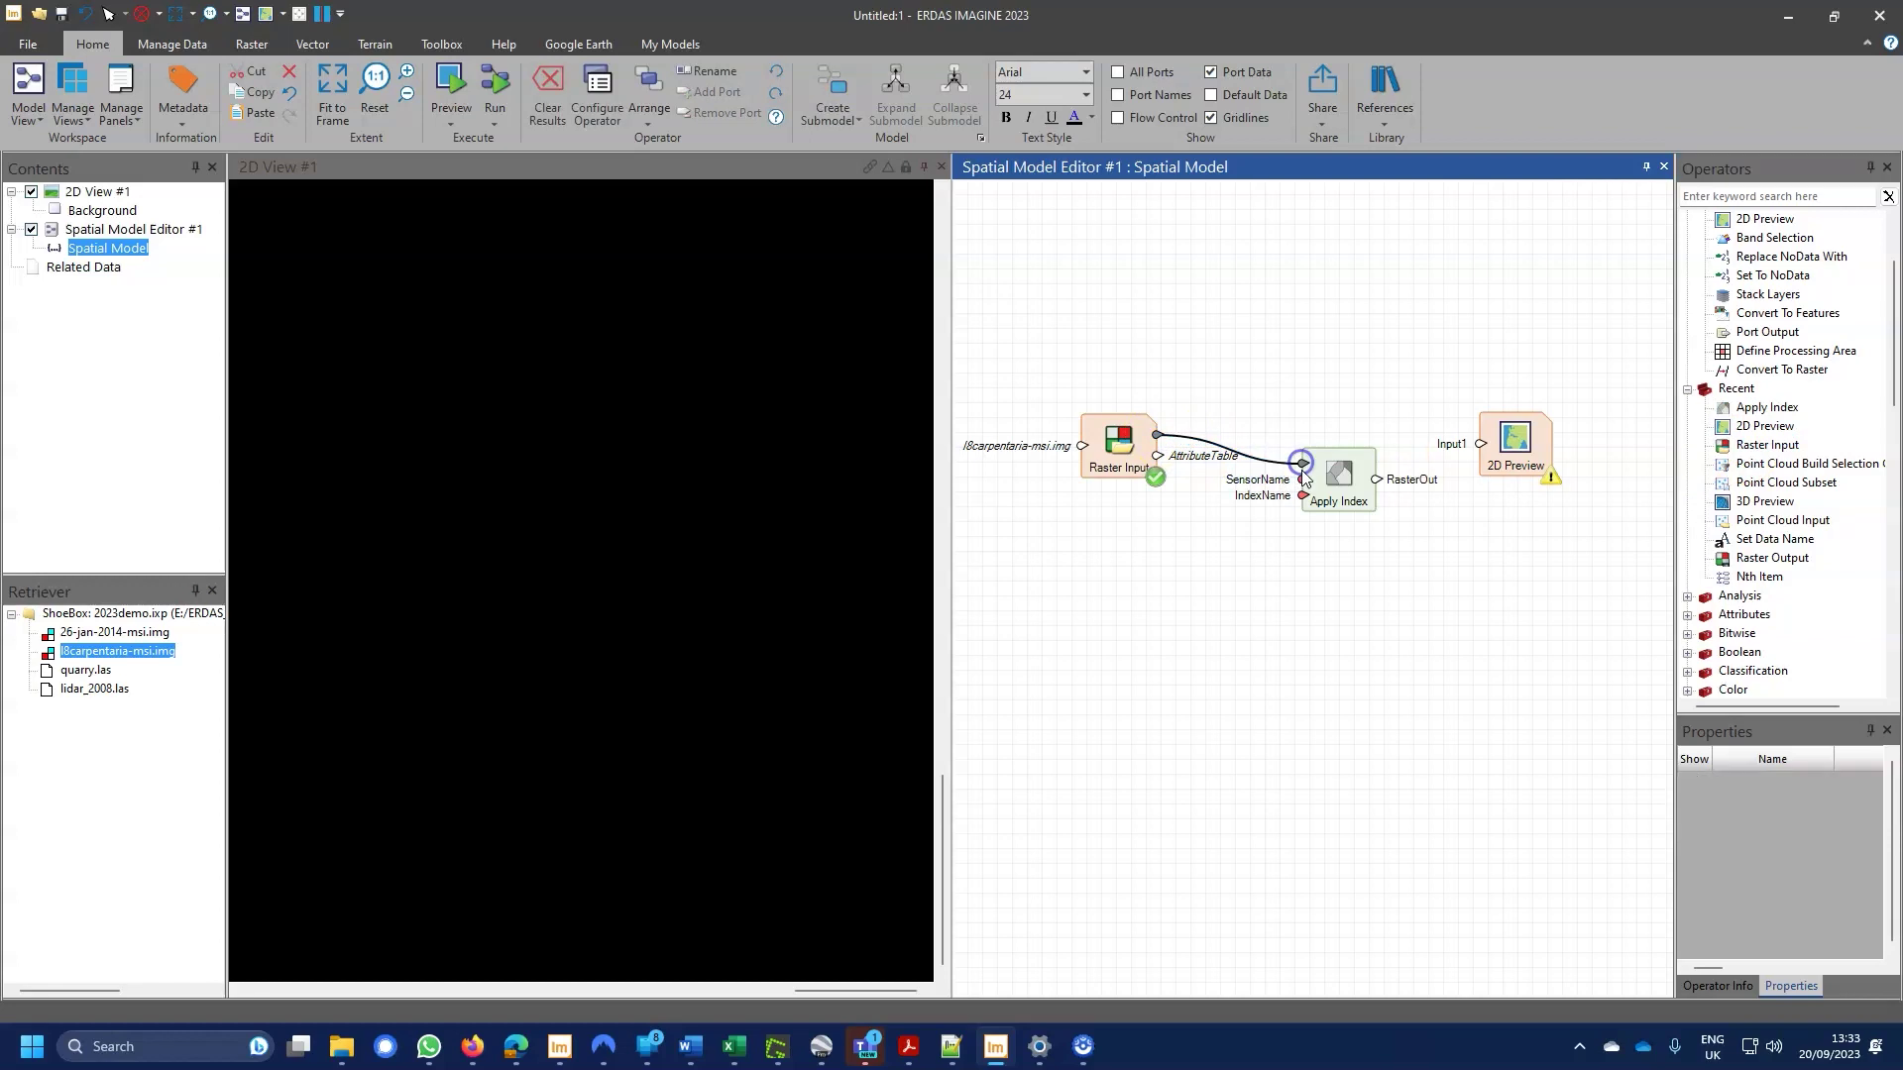
Set the Apply Index SensorName to Landsat 8 MS
double_click(1305, 482)
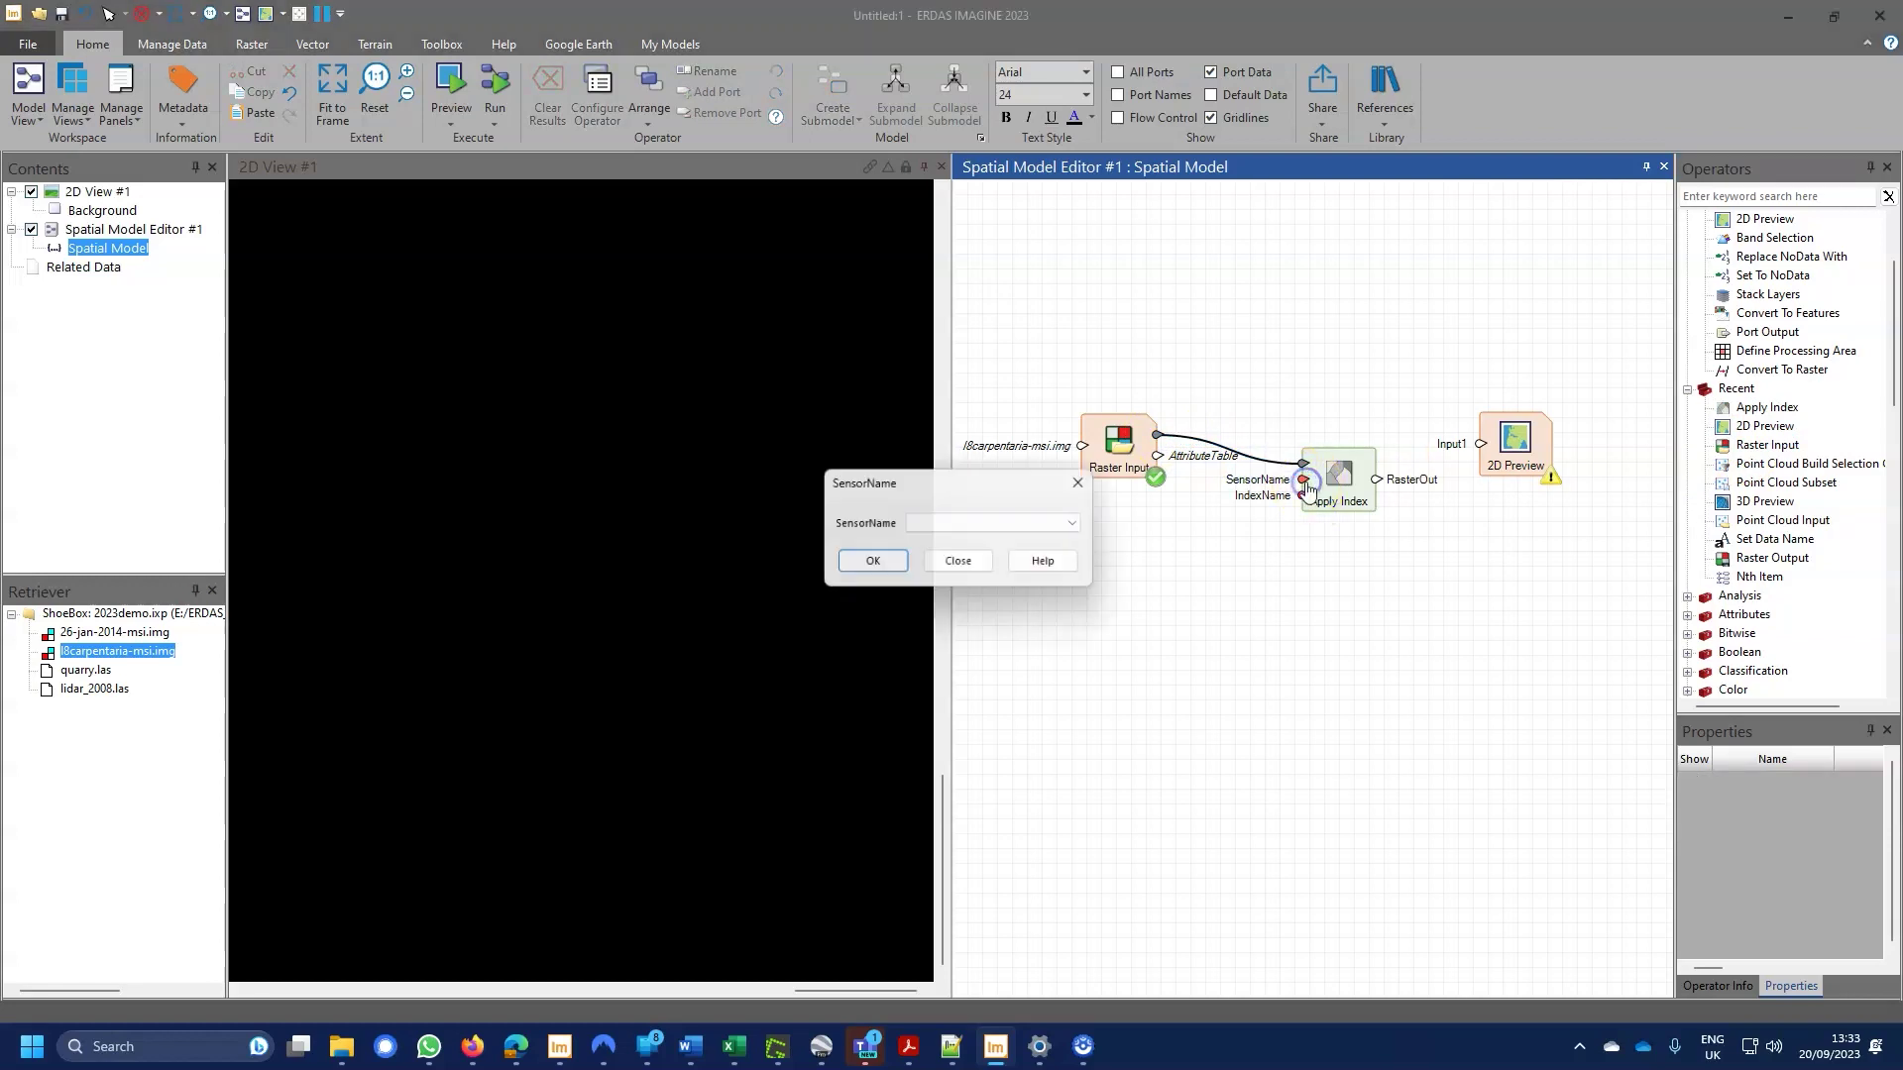
click(1073, 523)
drag(1082, 575, 1081, 662)
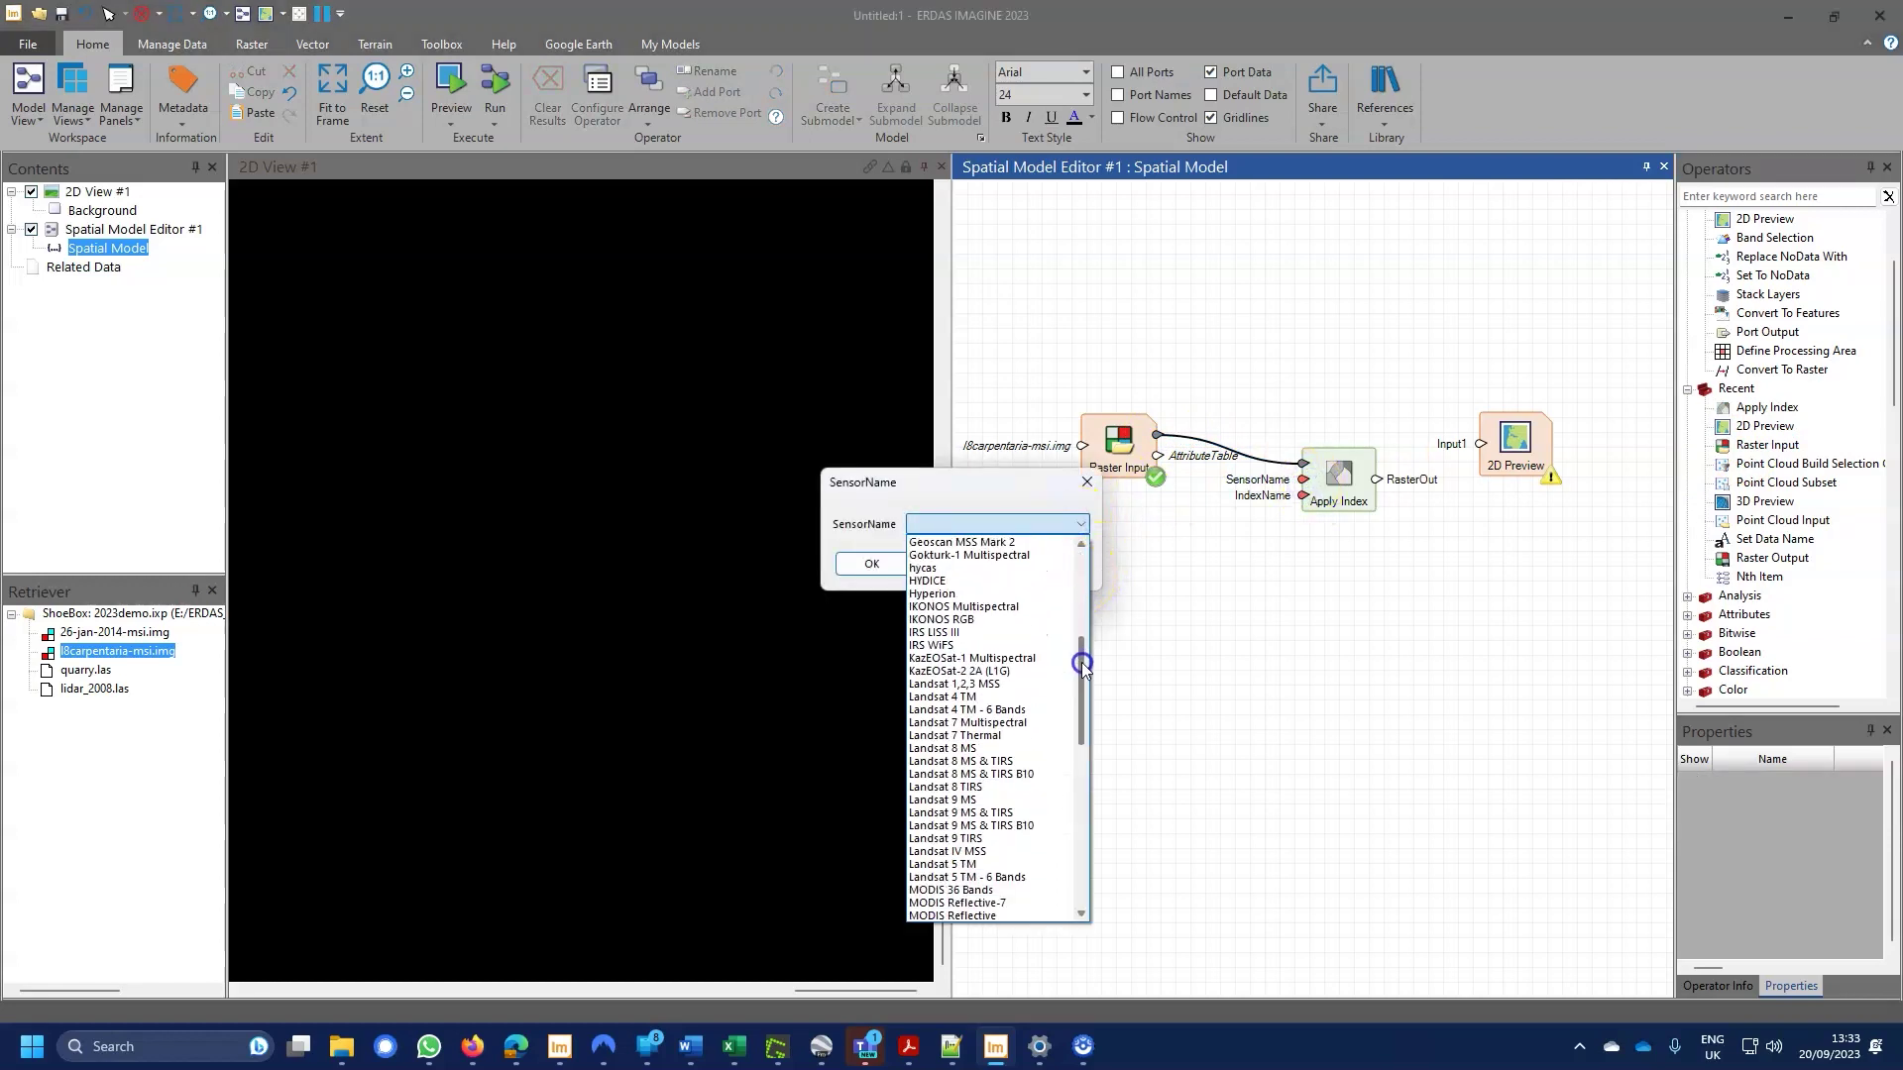
click(986, 750)
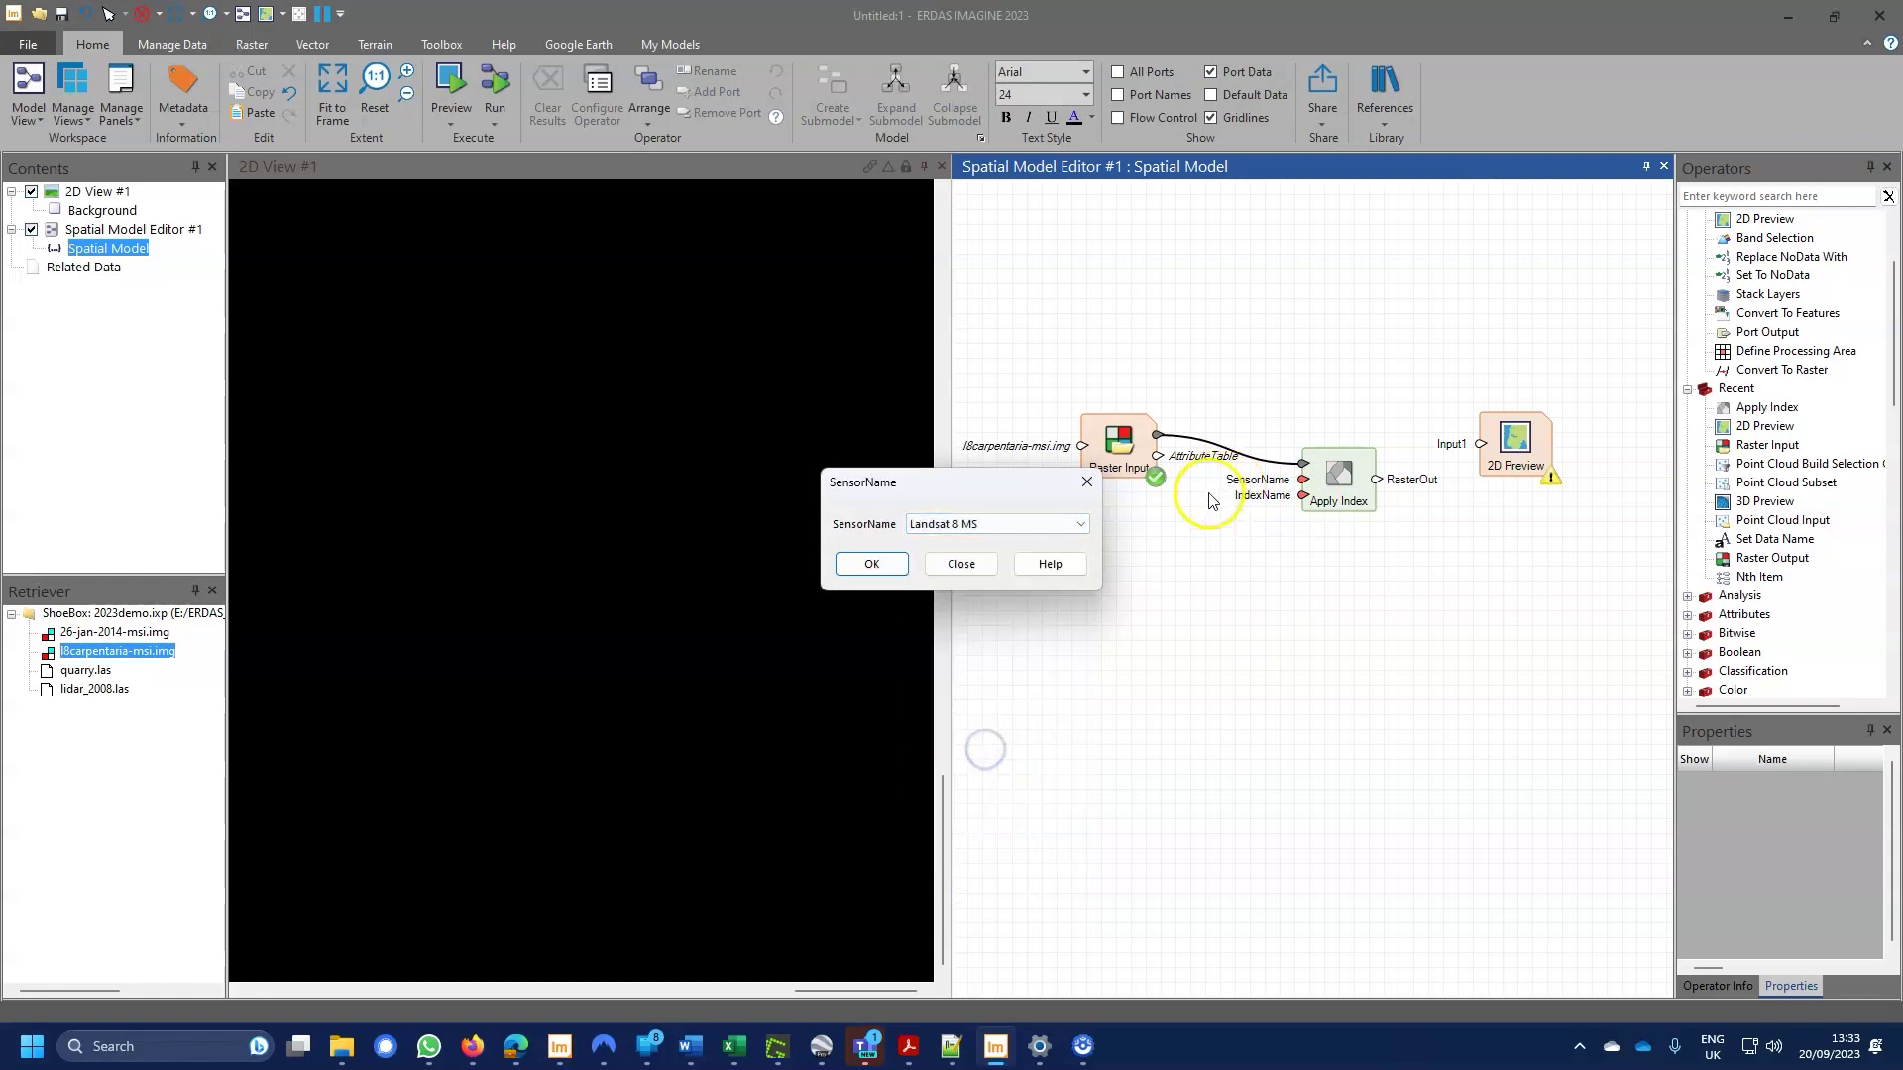
click(874, 564)
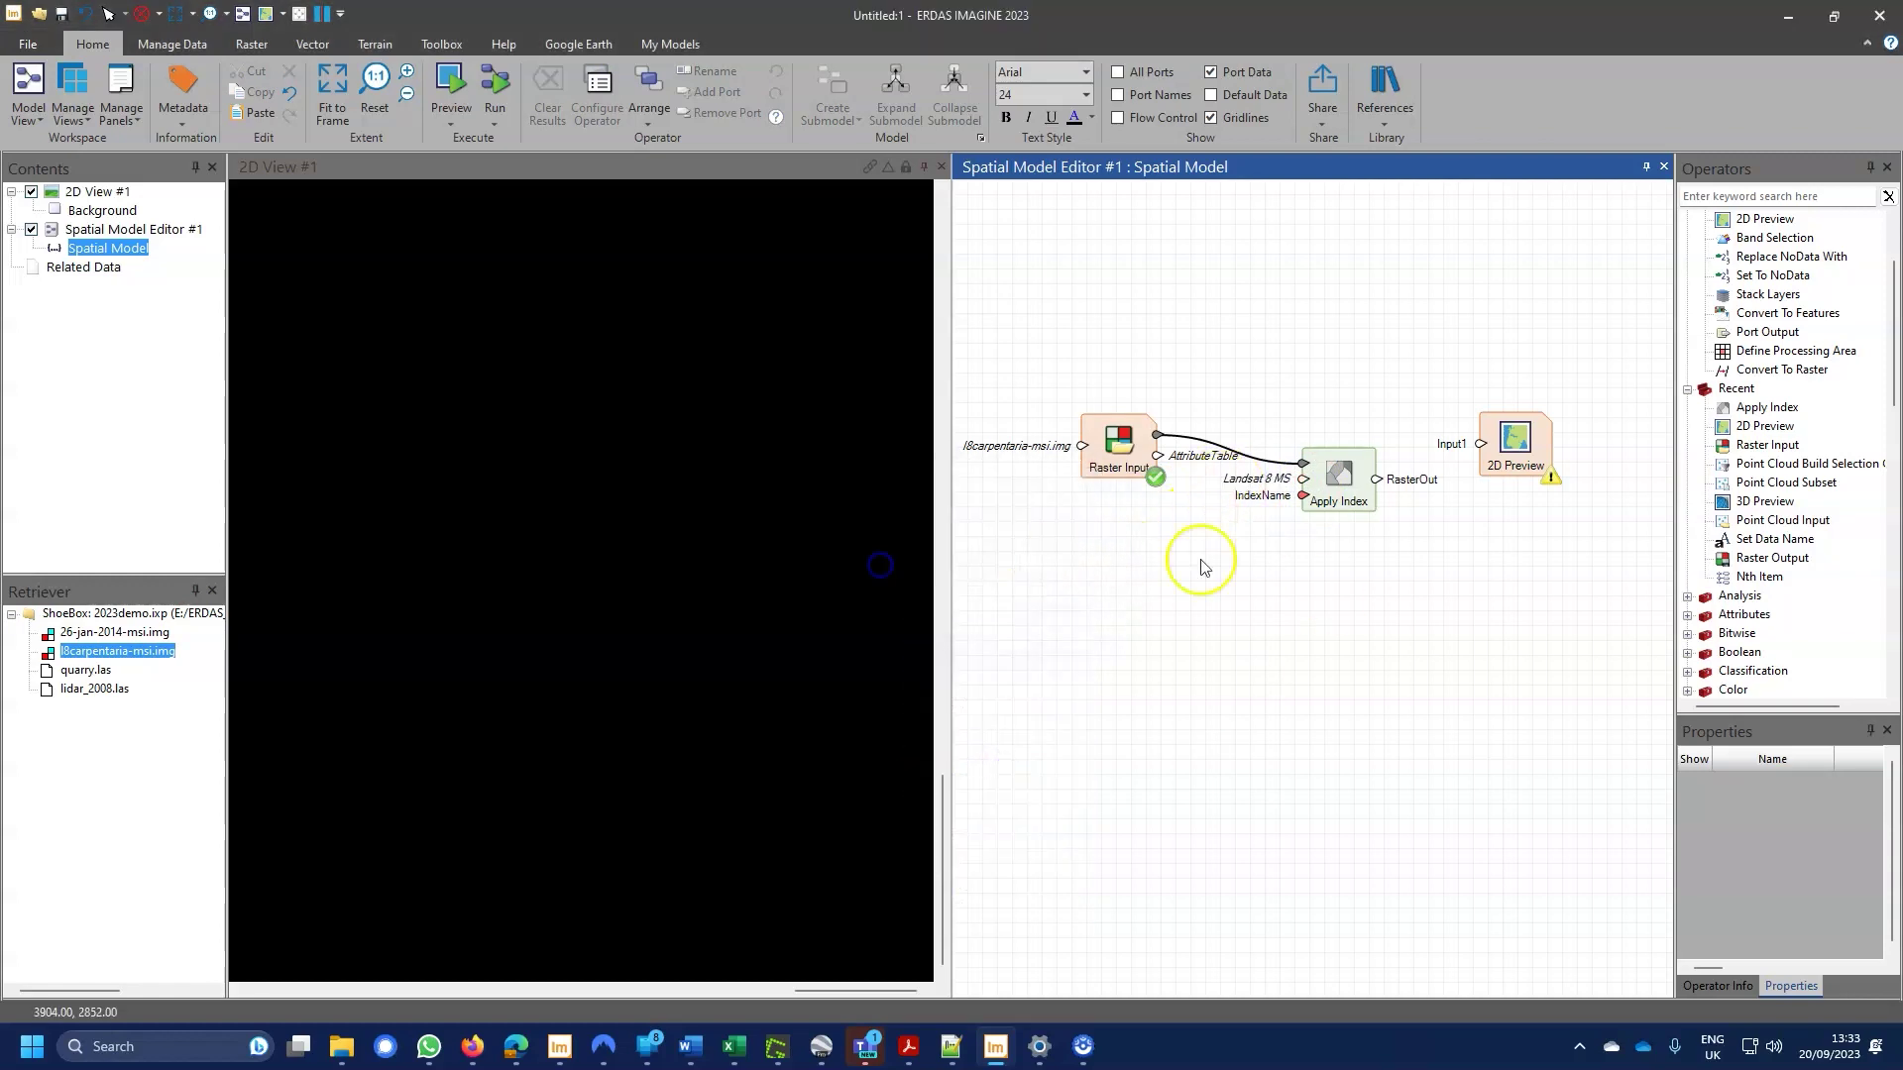
Set IndexName to NDVI and connect the Apply Index RasterOut to 2D Preview
double_click(1301, 495)
click(1100, 524)
drag(1112, 594, 1120, 674)
scroll(981, 813, down, 2)
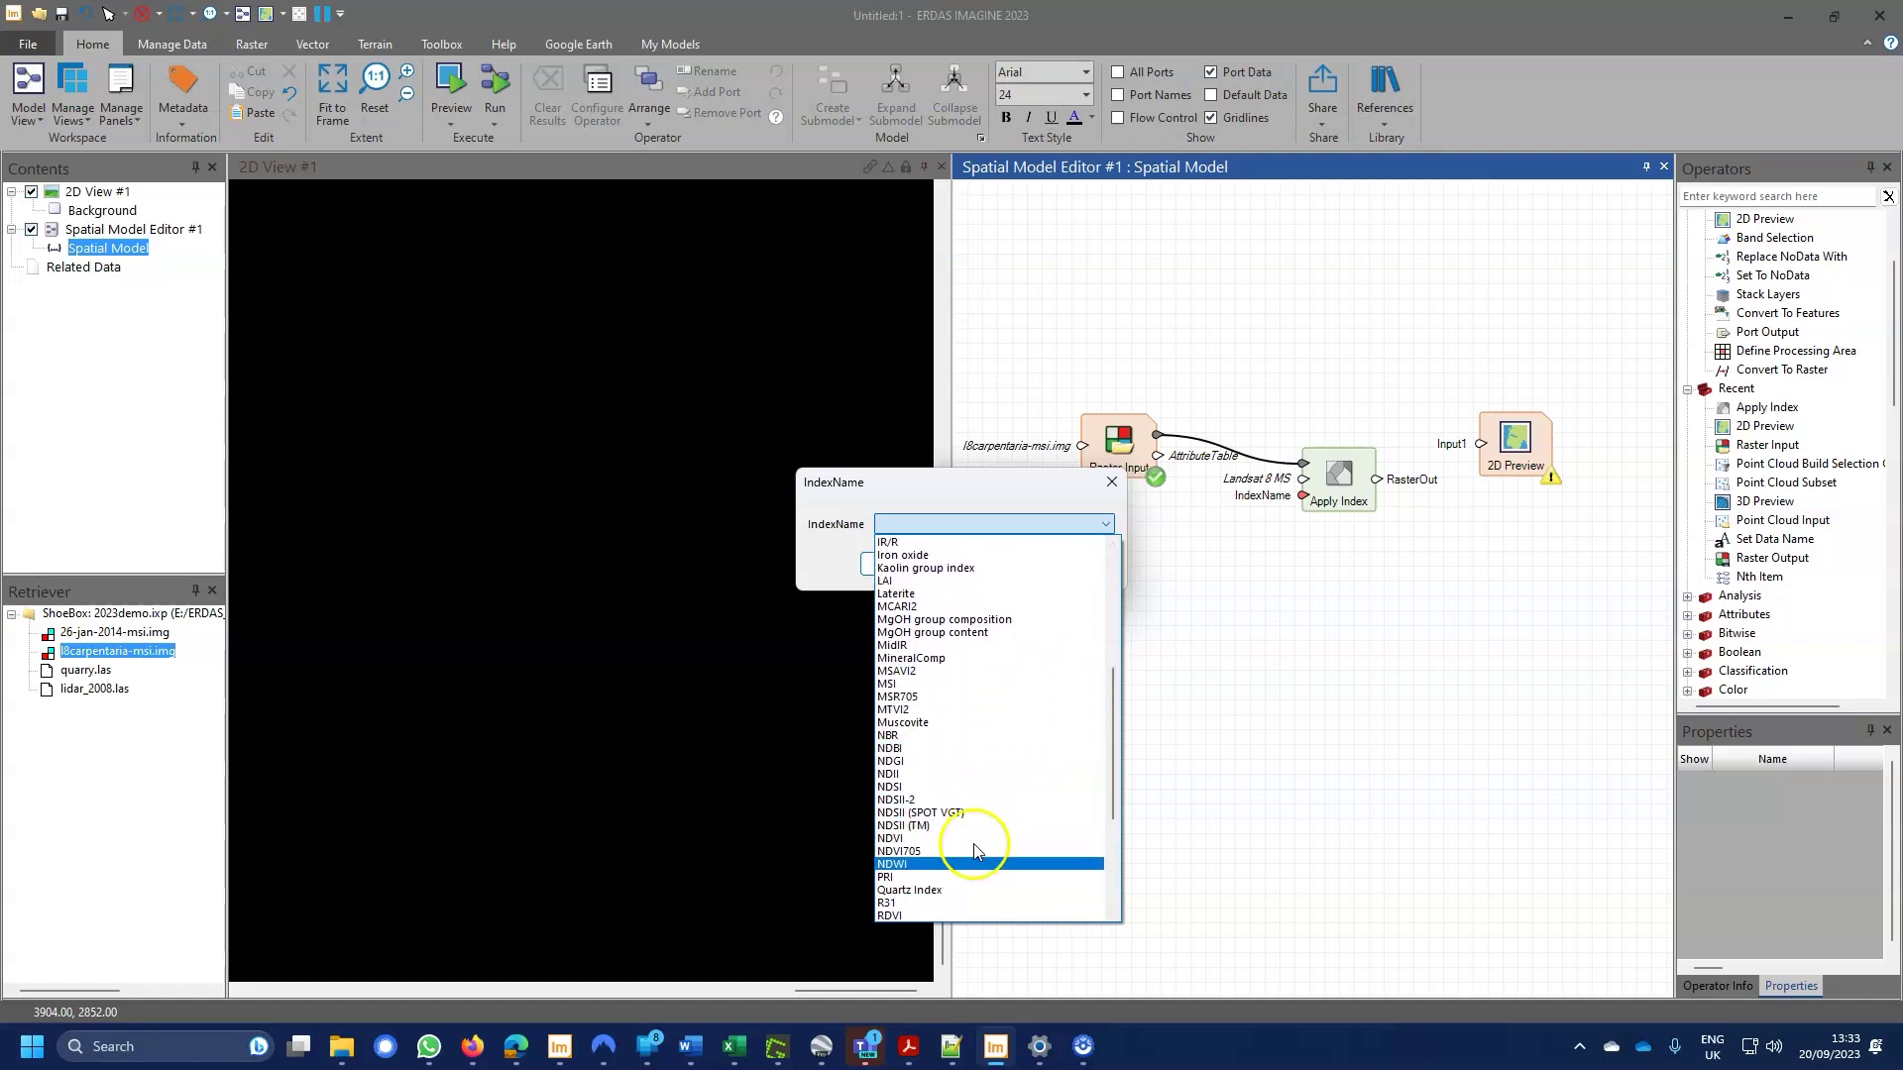
click(896, 838)
click(892, 563)
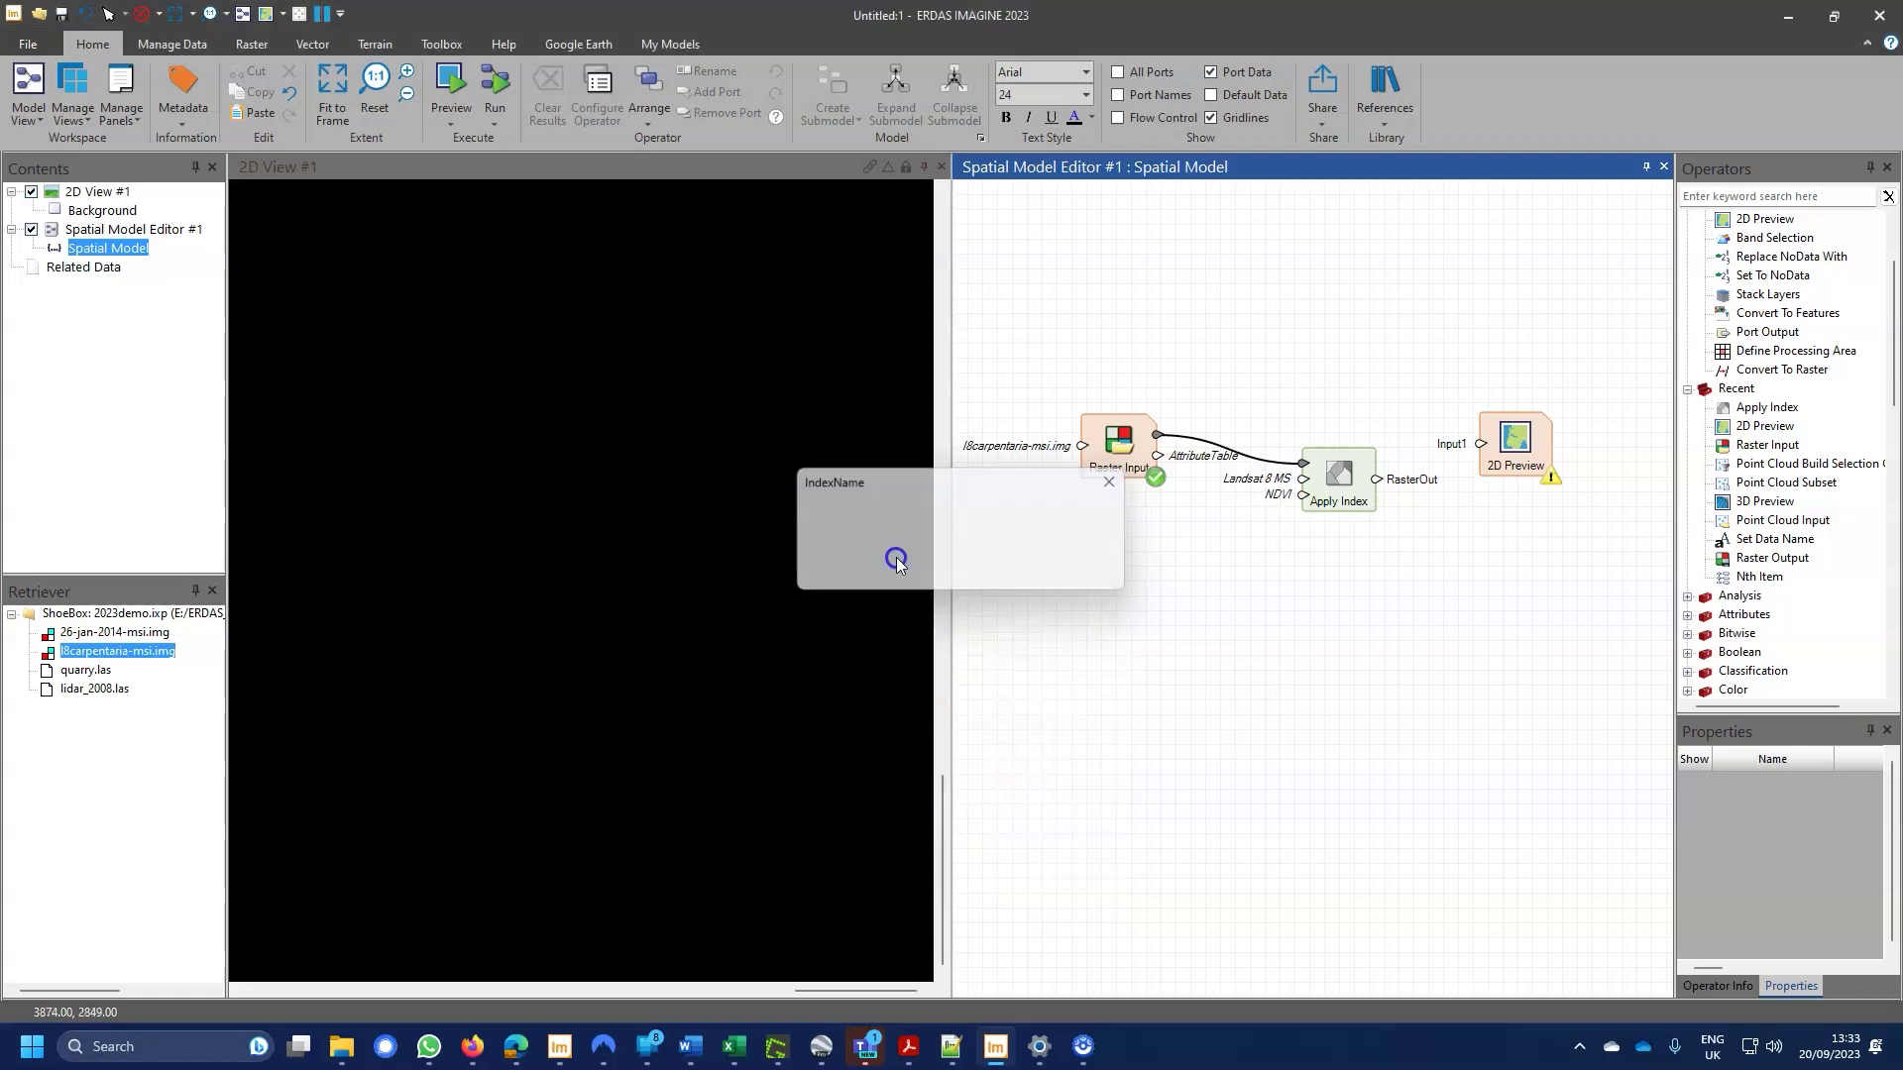
drag(1375, 479, 1478, 446)
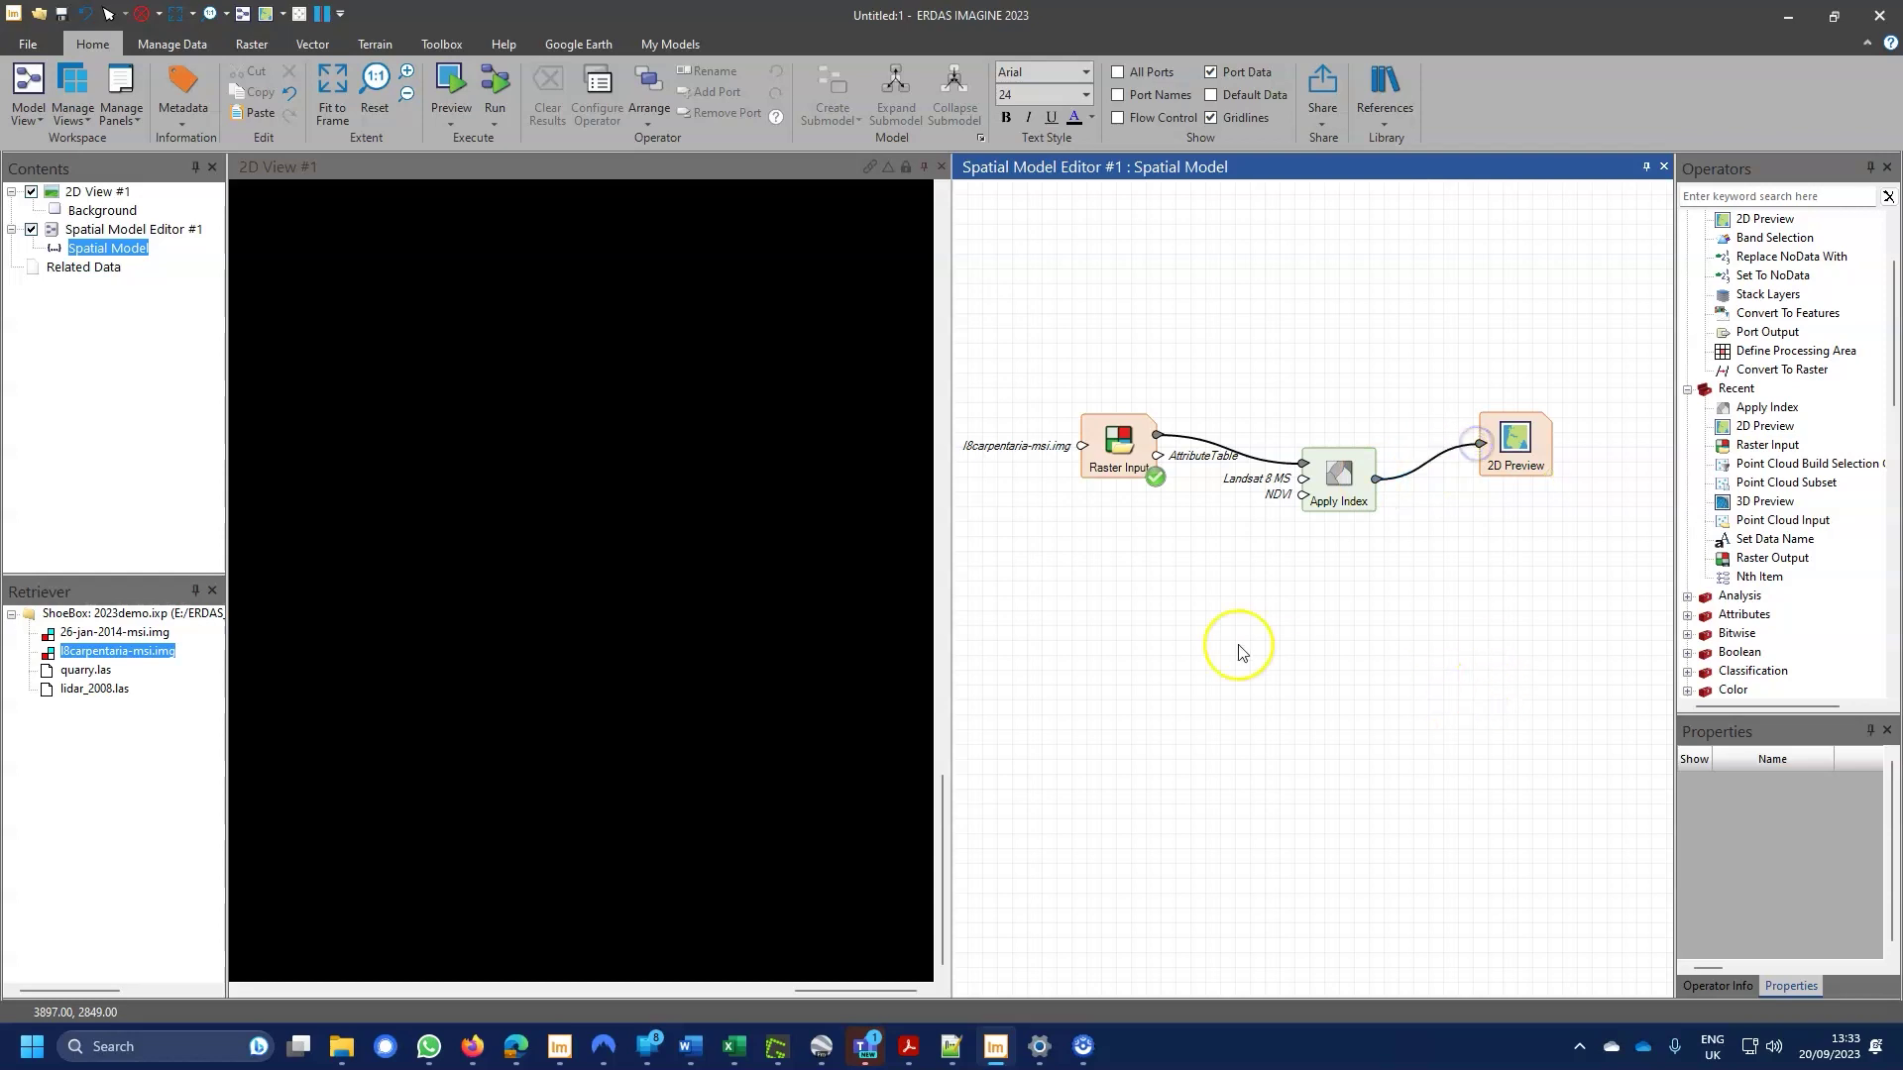
Run the preview to show the NDVI result and zoom into the coastline
click(454, 88)
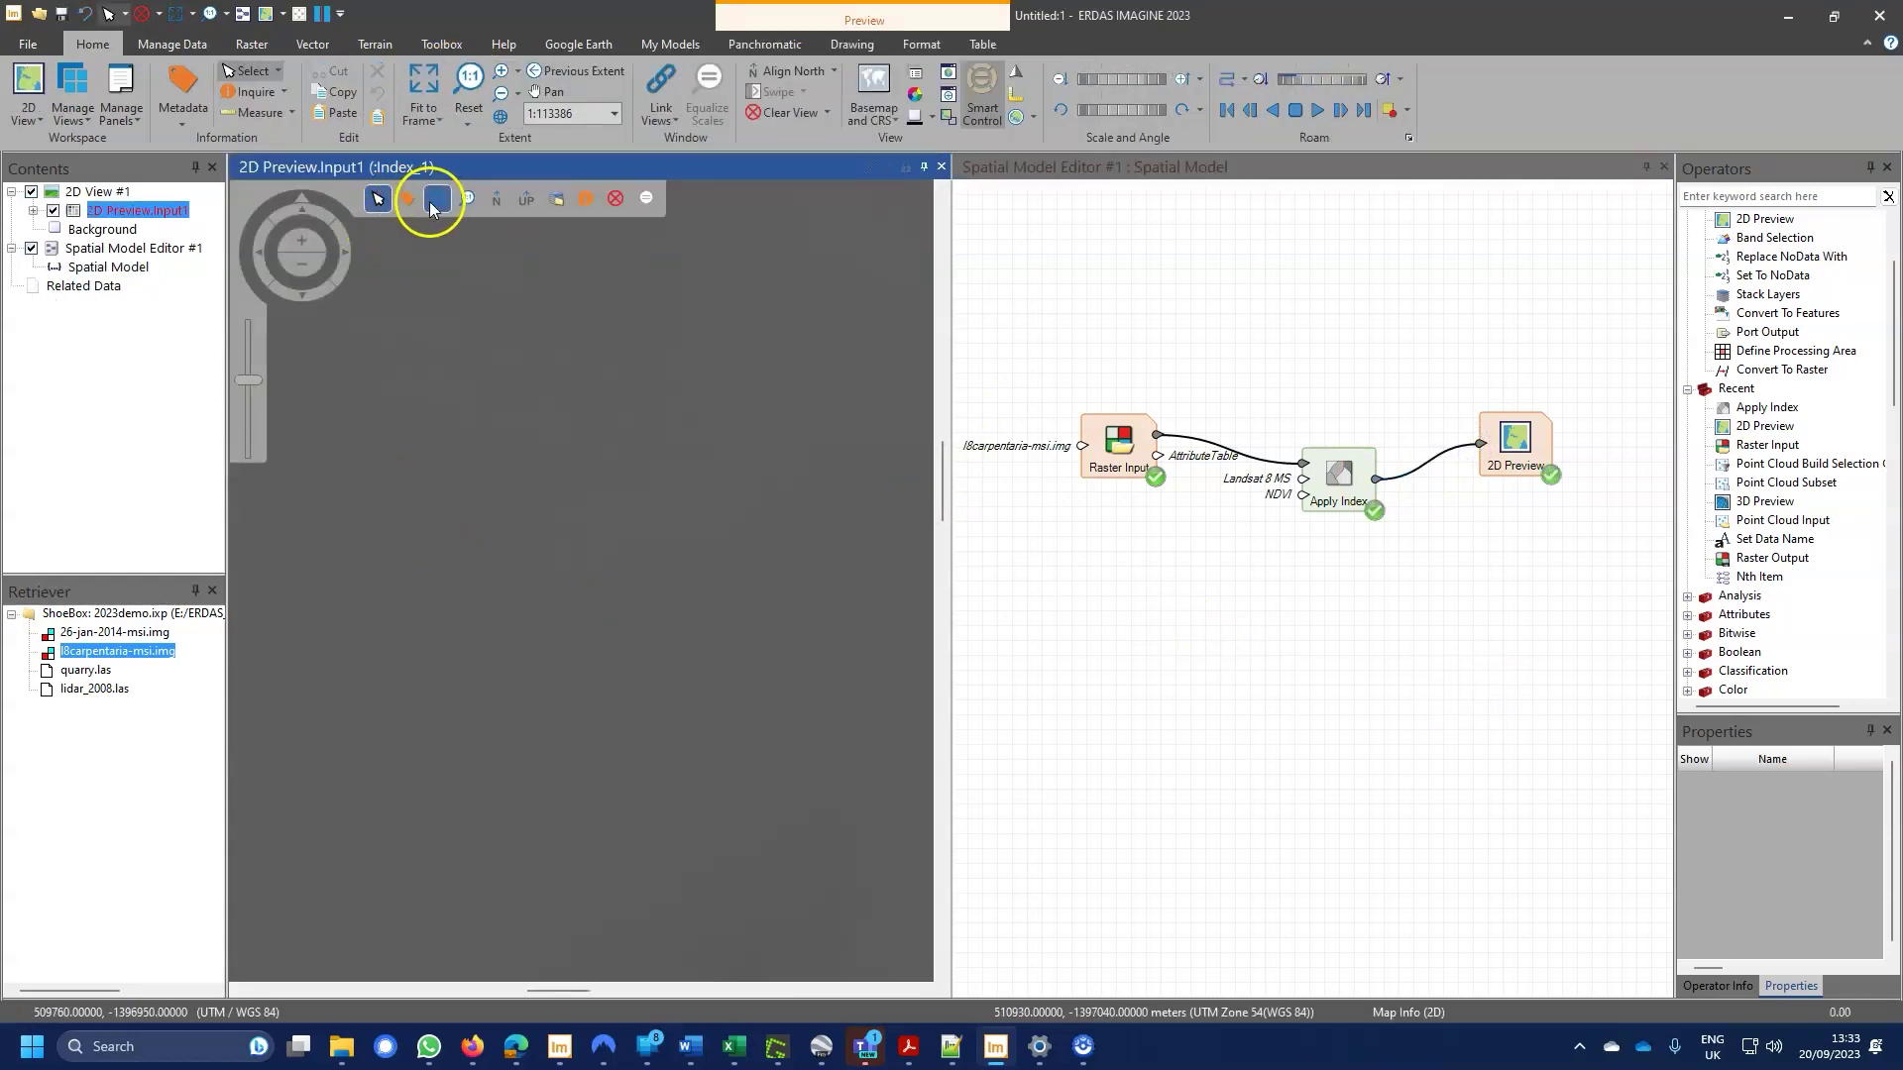
click(430, 200)
drag(753, 563, 829, 628)
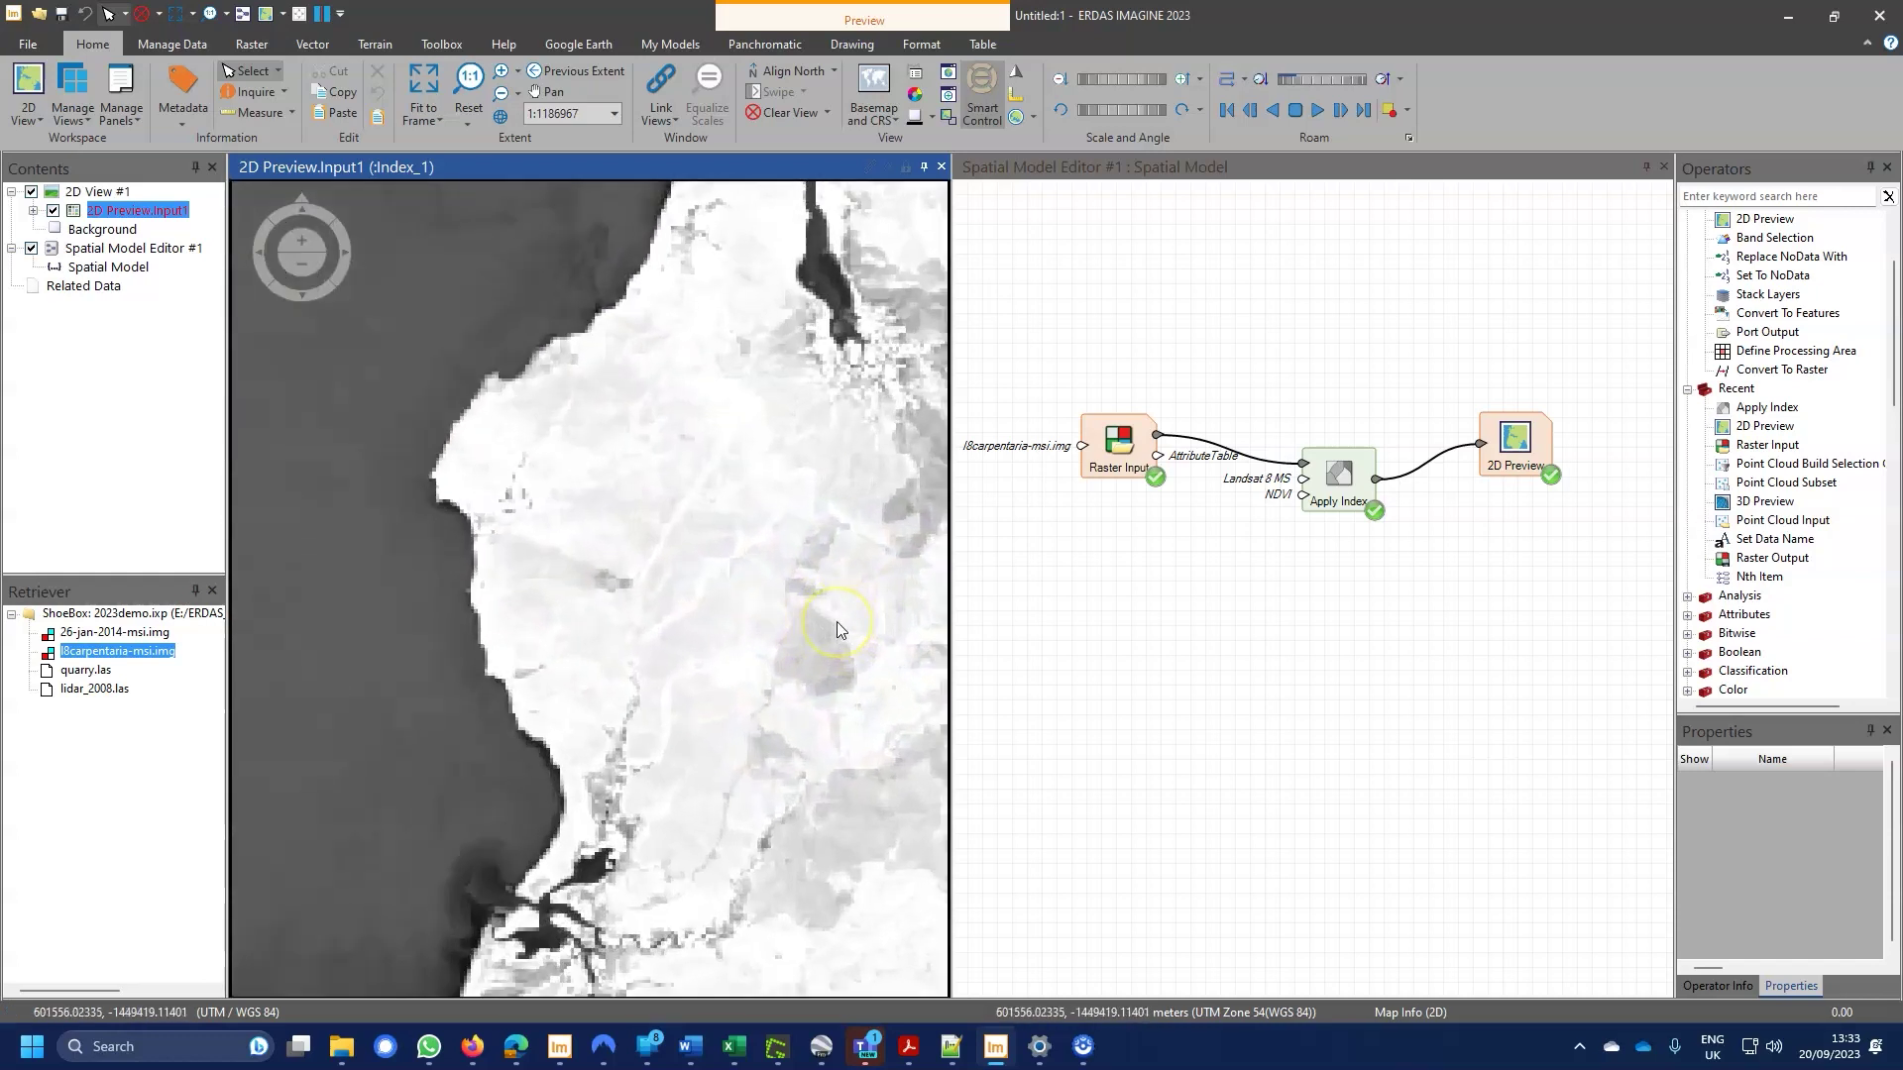
Apply Unique Update contrast on the Panchromatic tab and zoom out over the whole scene
click(765, 44)
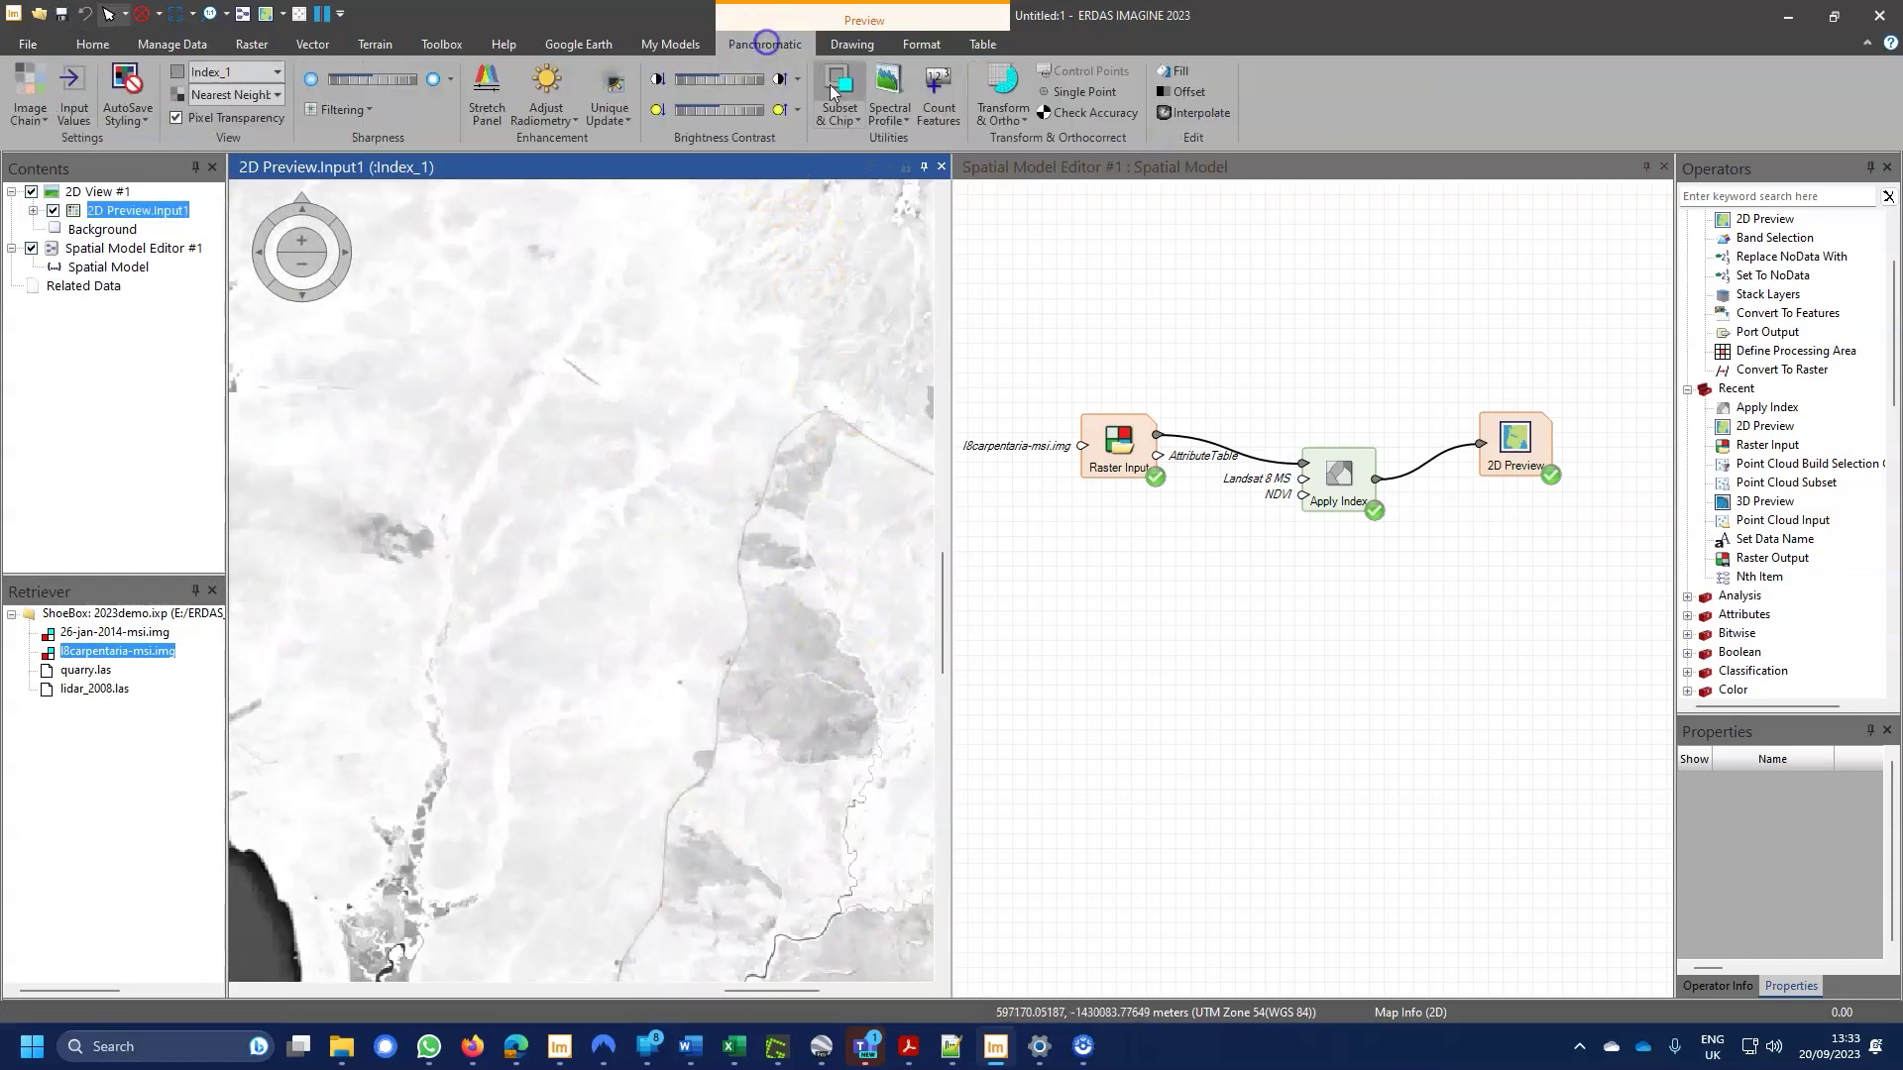
click(876, 109)
click(609, 94)
click(660, 454)
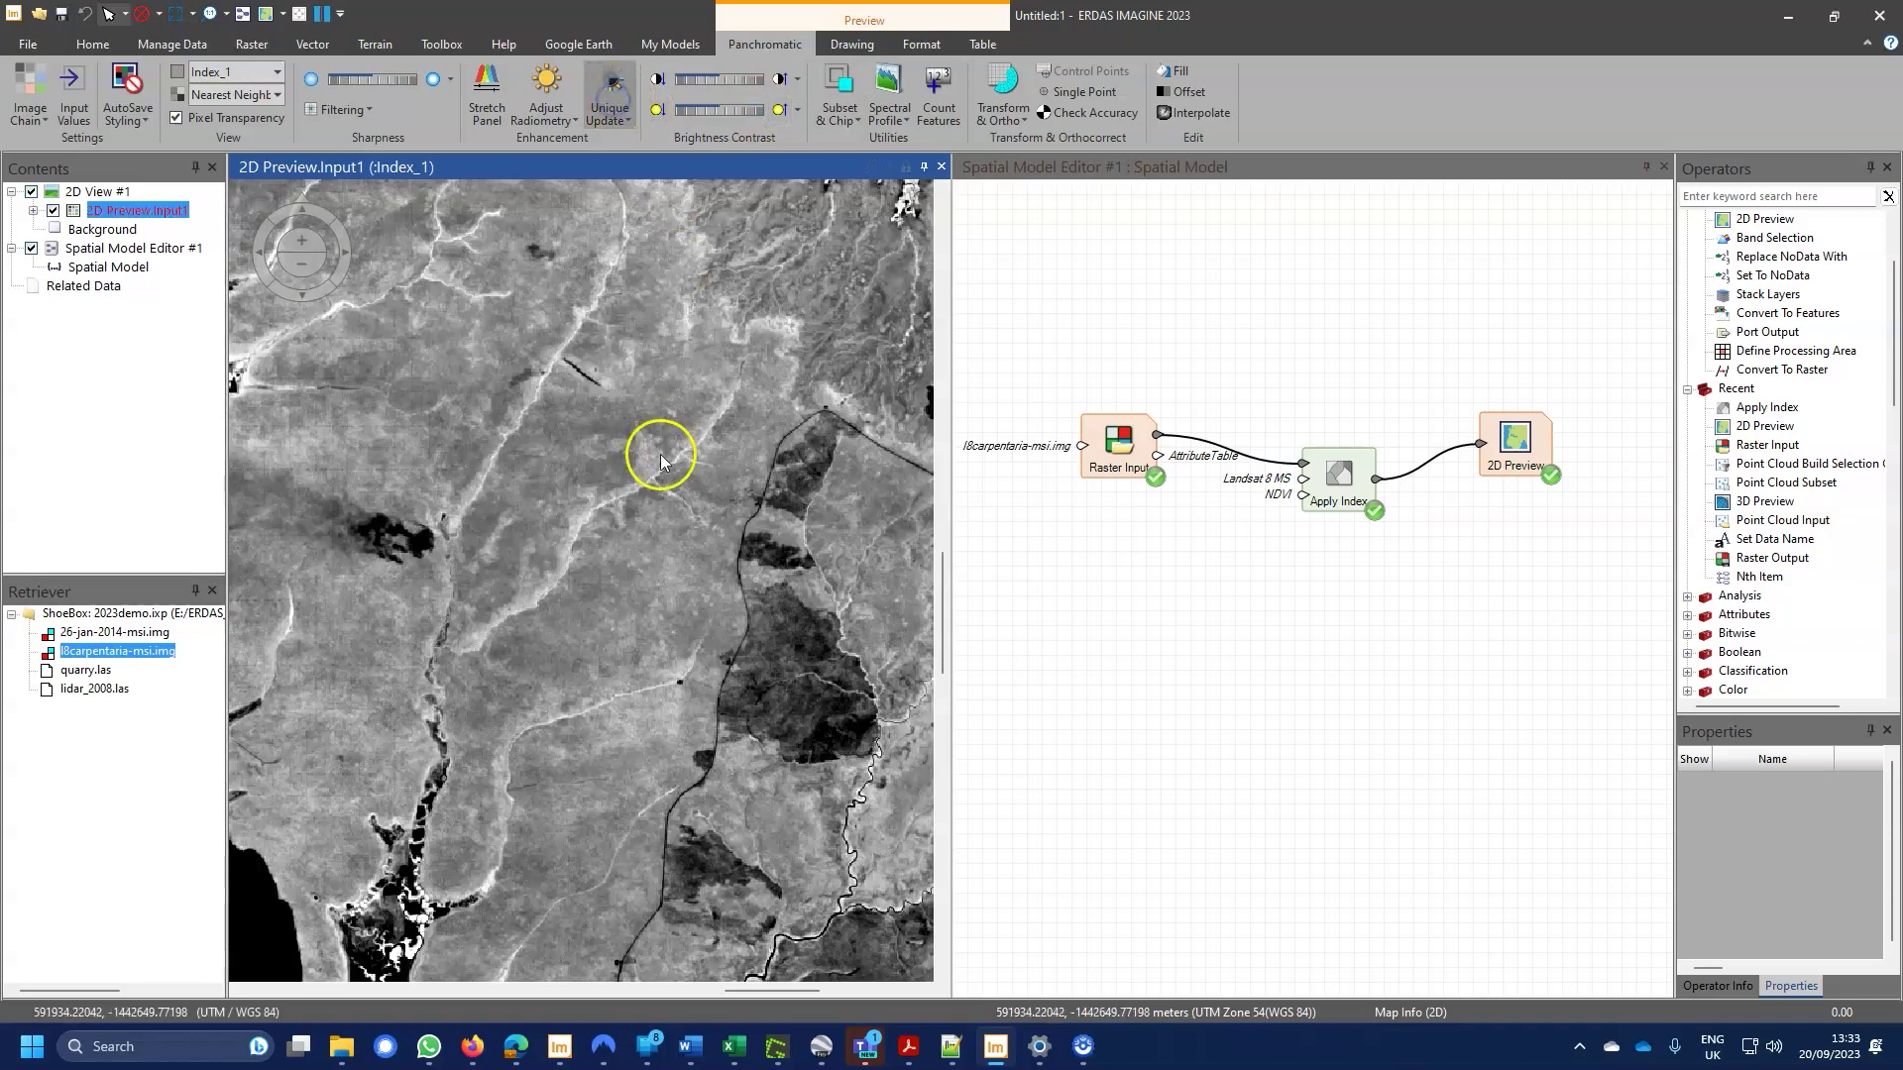
scroll(660, 454, down, 3)
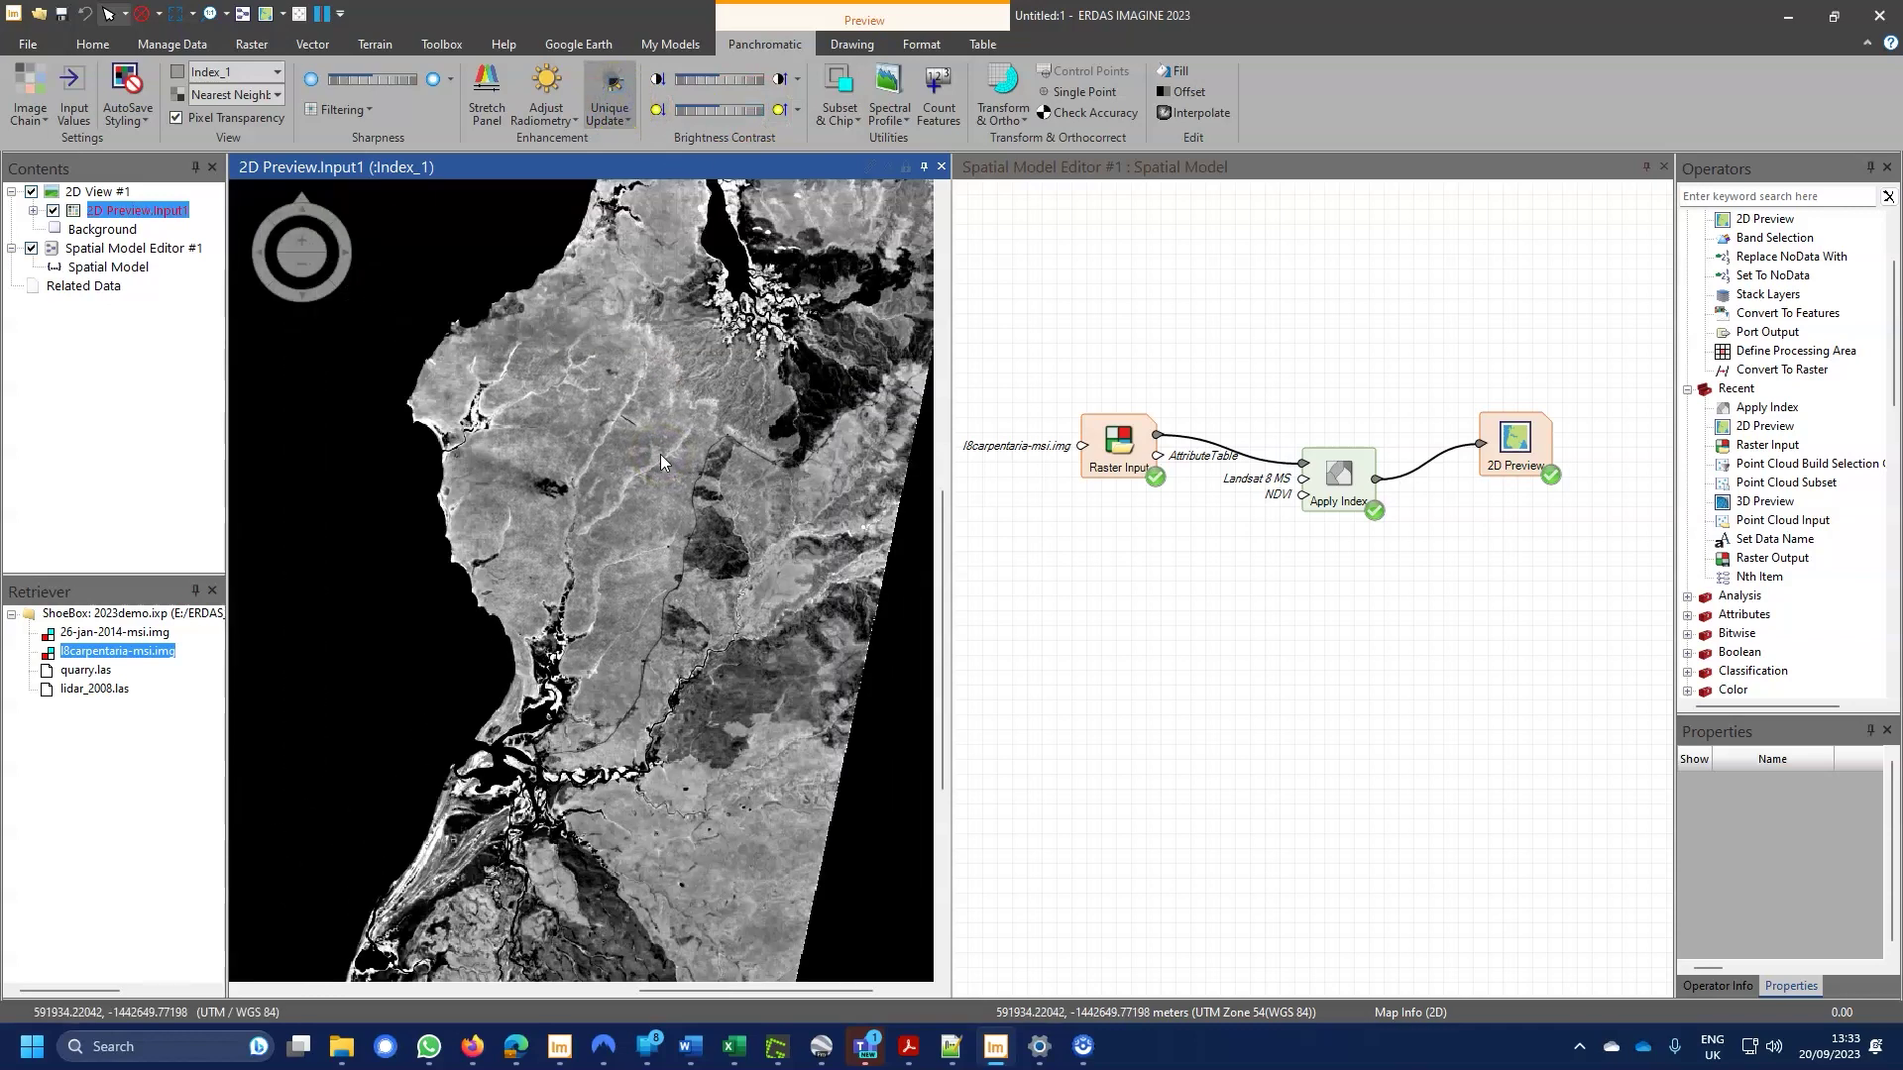
mouse_move(733, 377)
mouse_down()
mouse_move(777, 280)
mouse_move(807, 449)
mouse_up()
Turn Preview off and insert a Set Data Name operator named NDVI before 2D Preview
click(1378, 347)
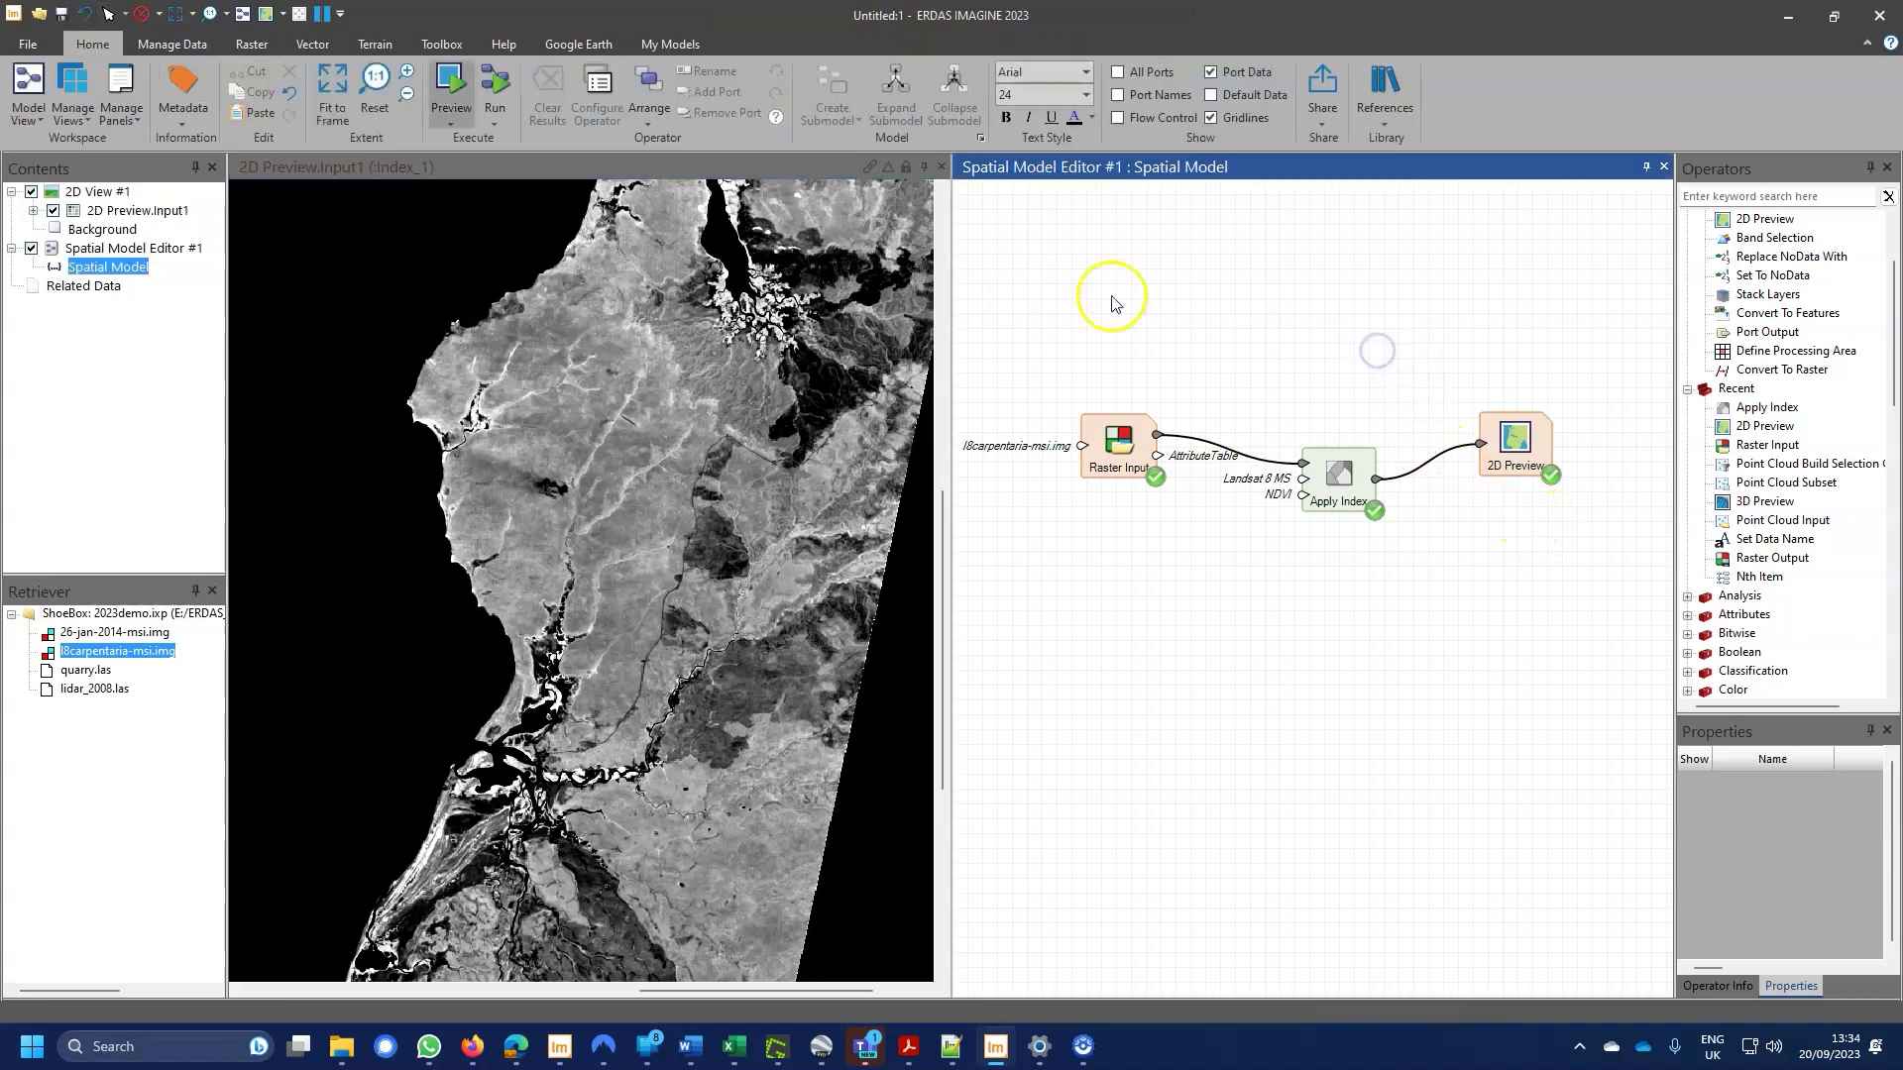
click(447, 81)
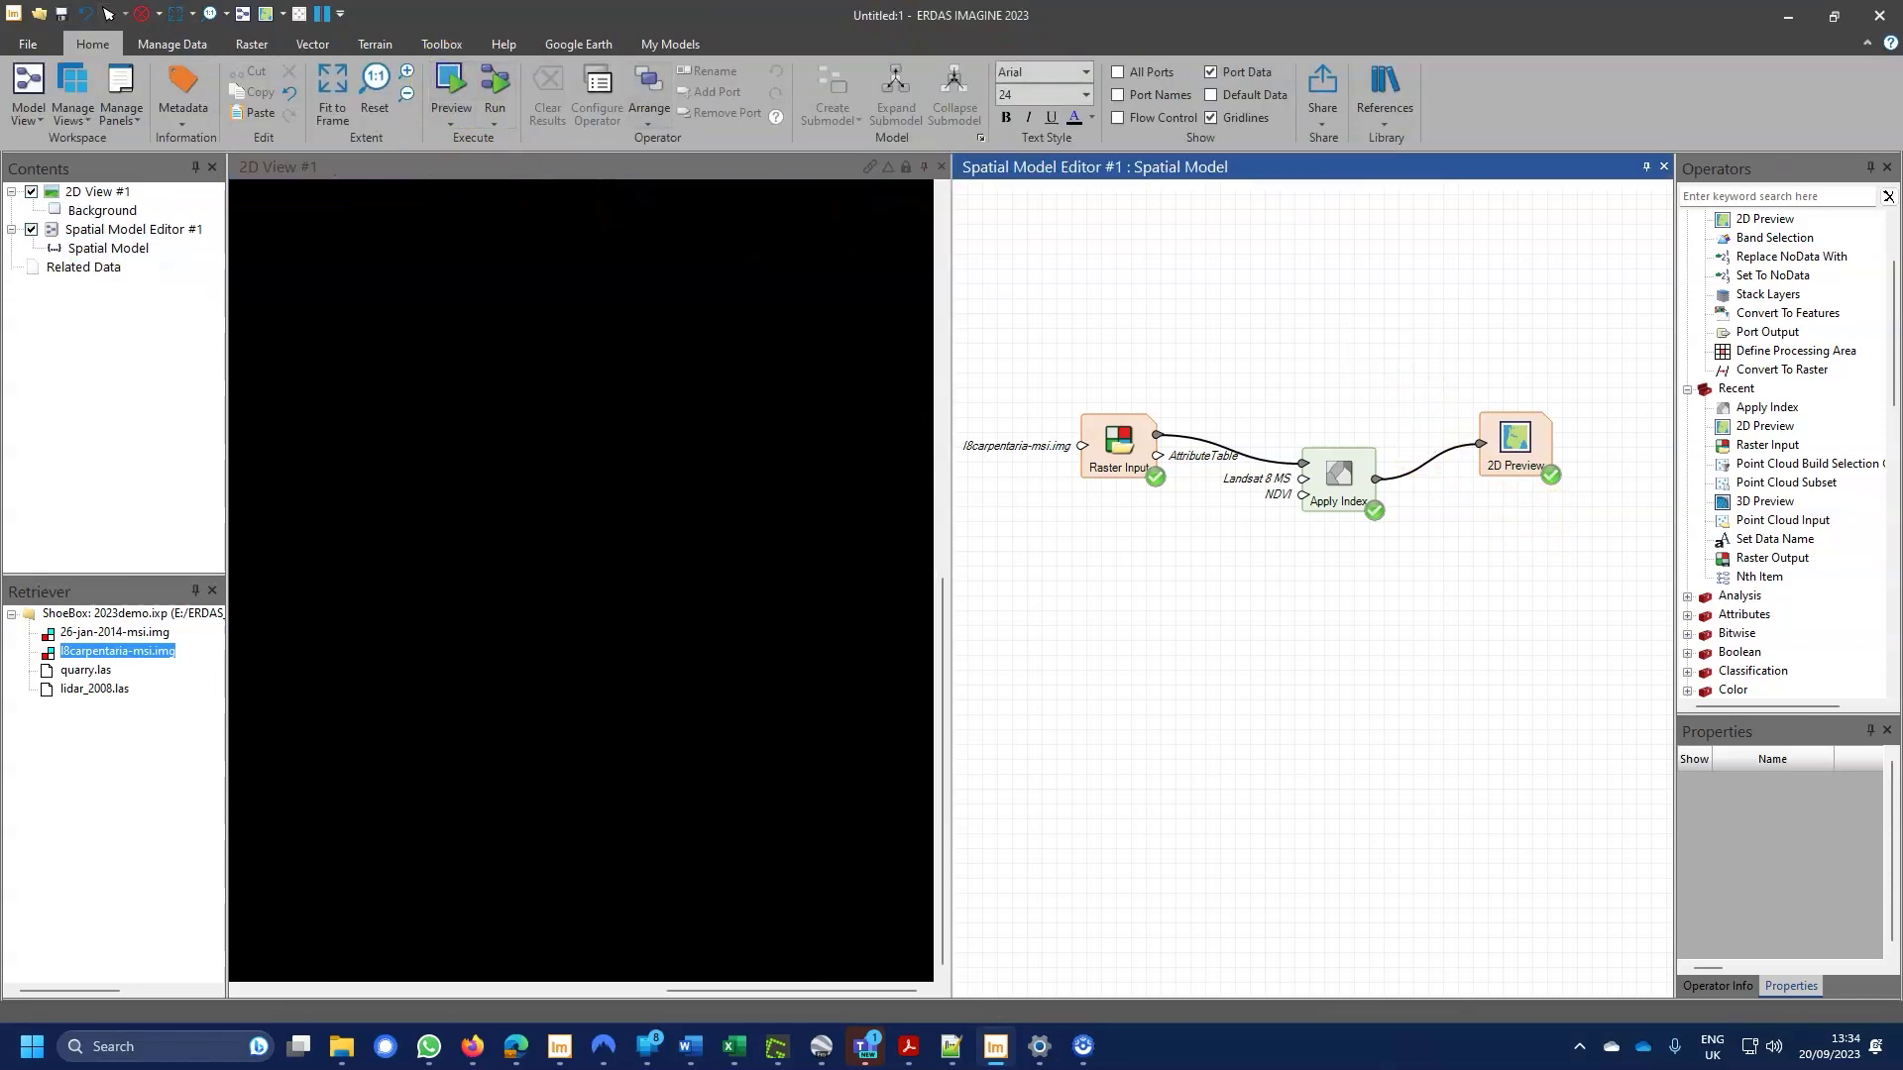
drag(1774, 538, 1462, 381)
drag(1534, 463, 1574, 483)
double_click(1461, 421)
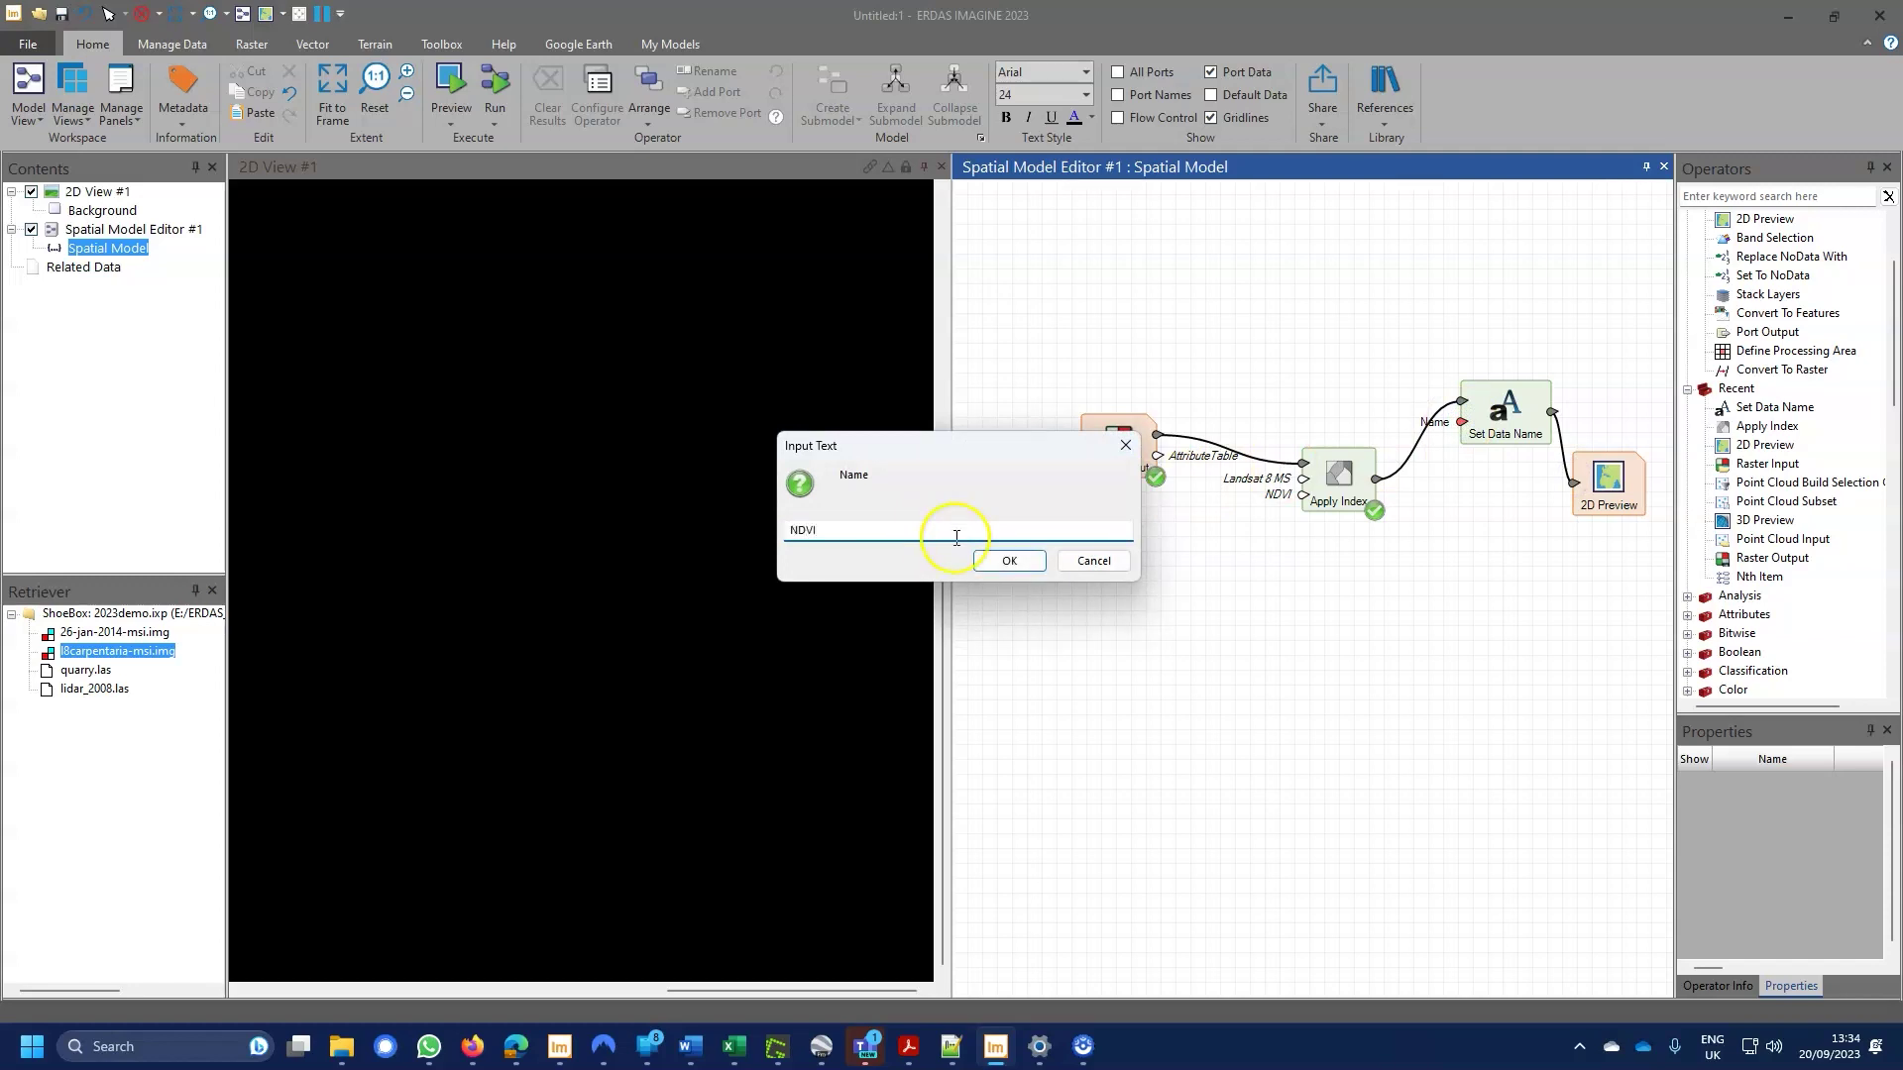
click(1007, 561)
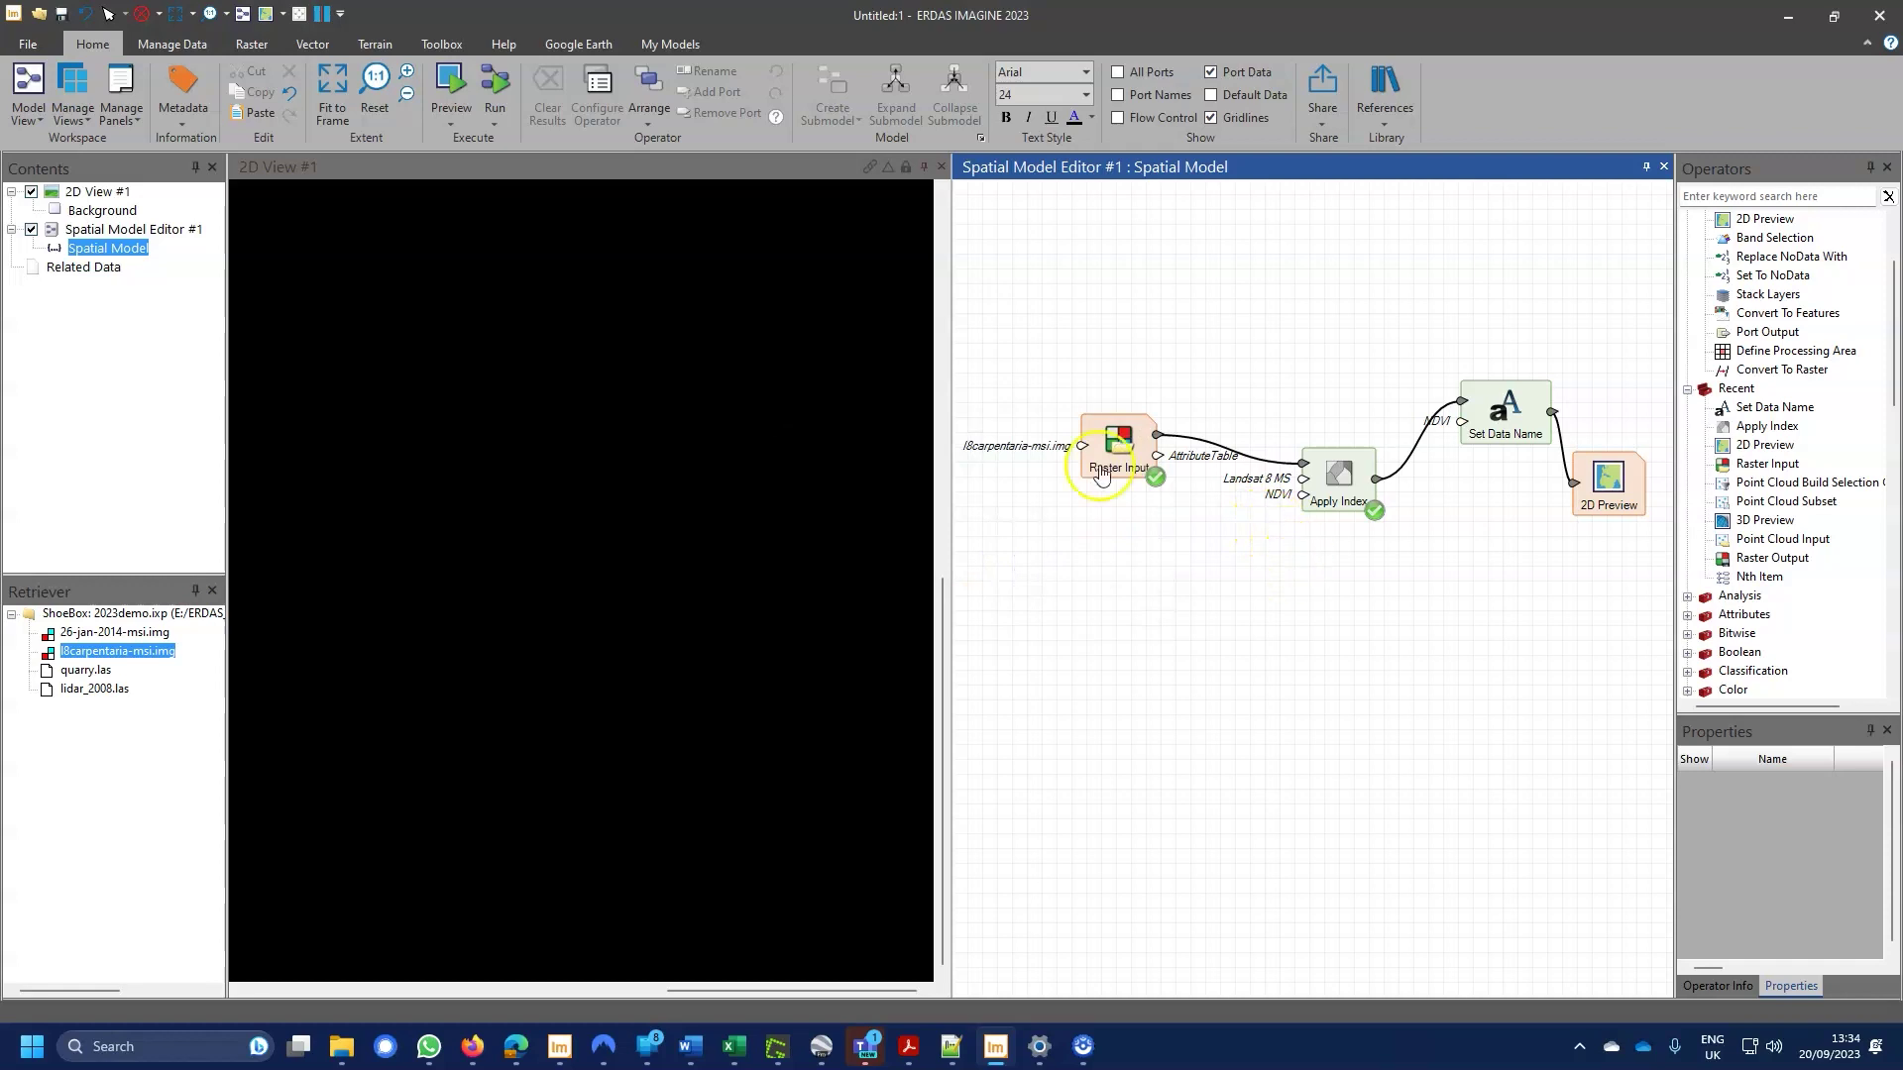
Rerun the preview and fit the full NDVI layer in 2D View #1
click(433, 96)
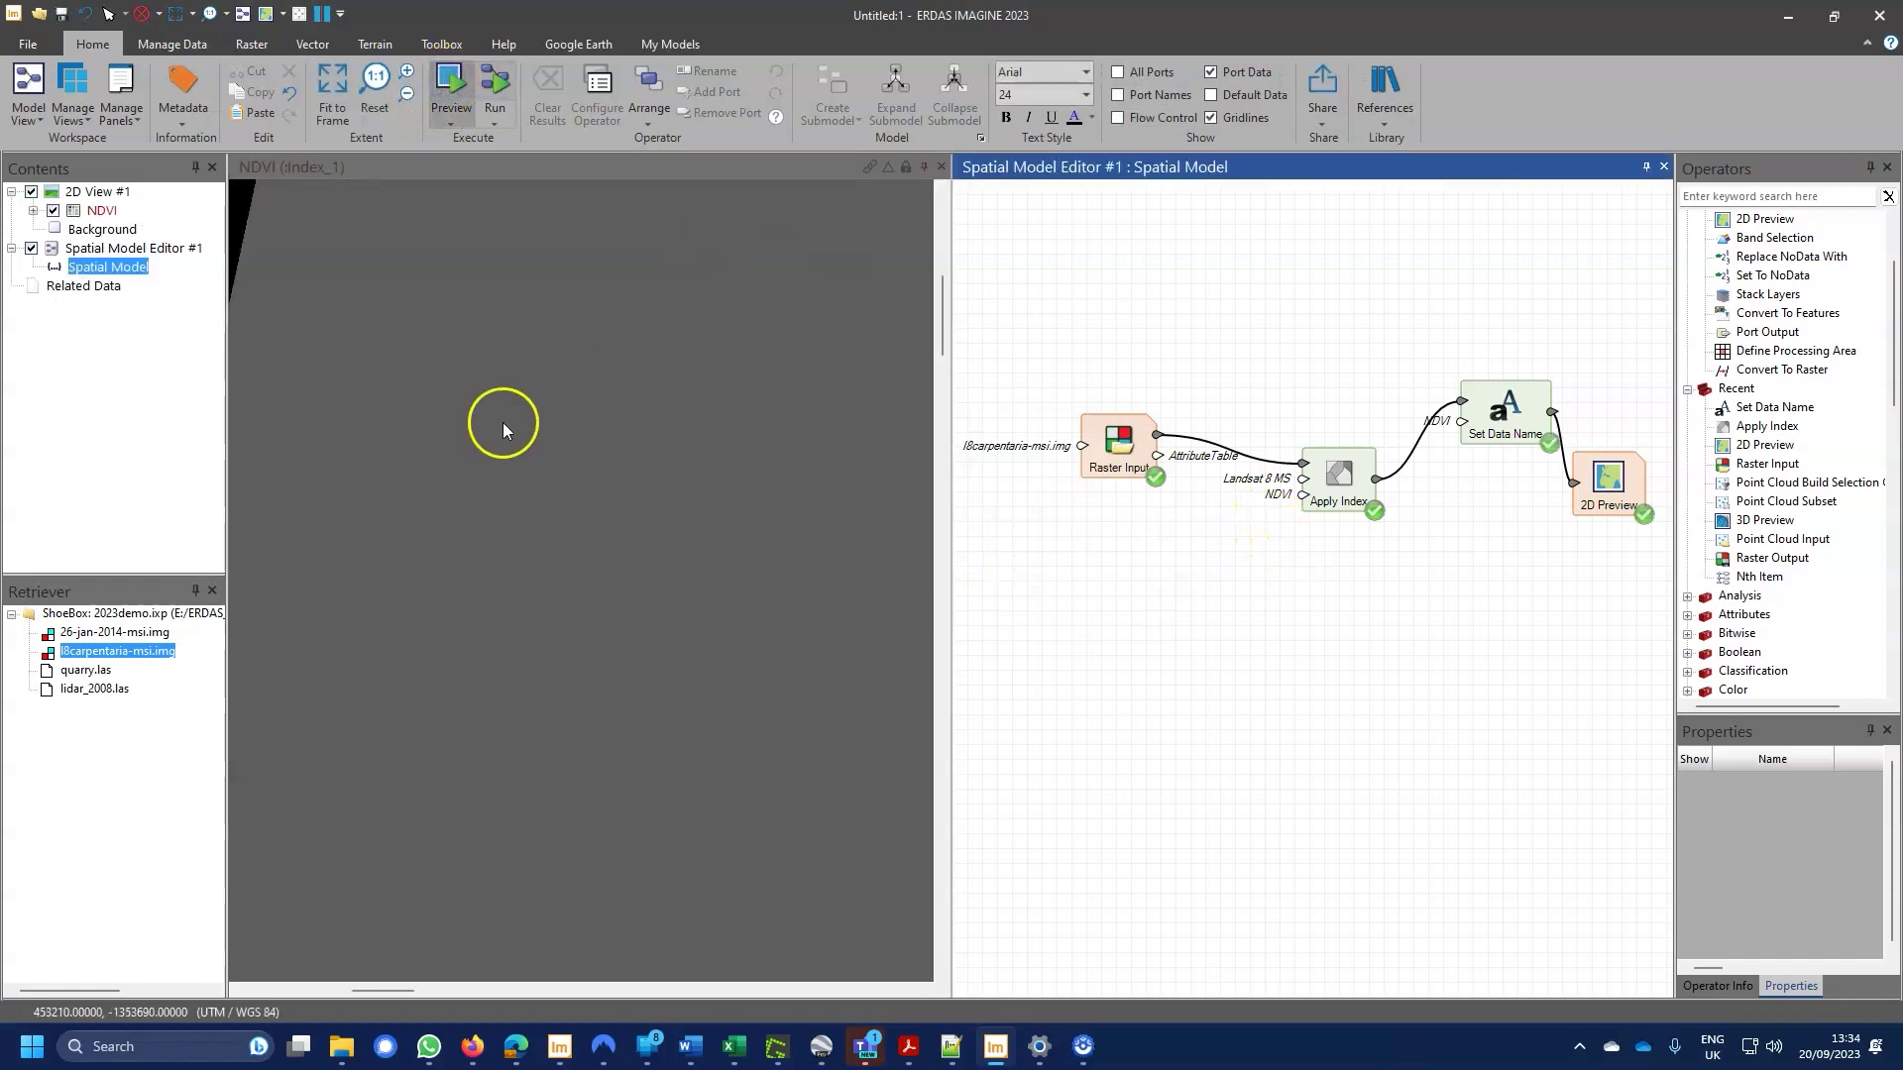
click(359, 252)
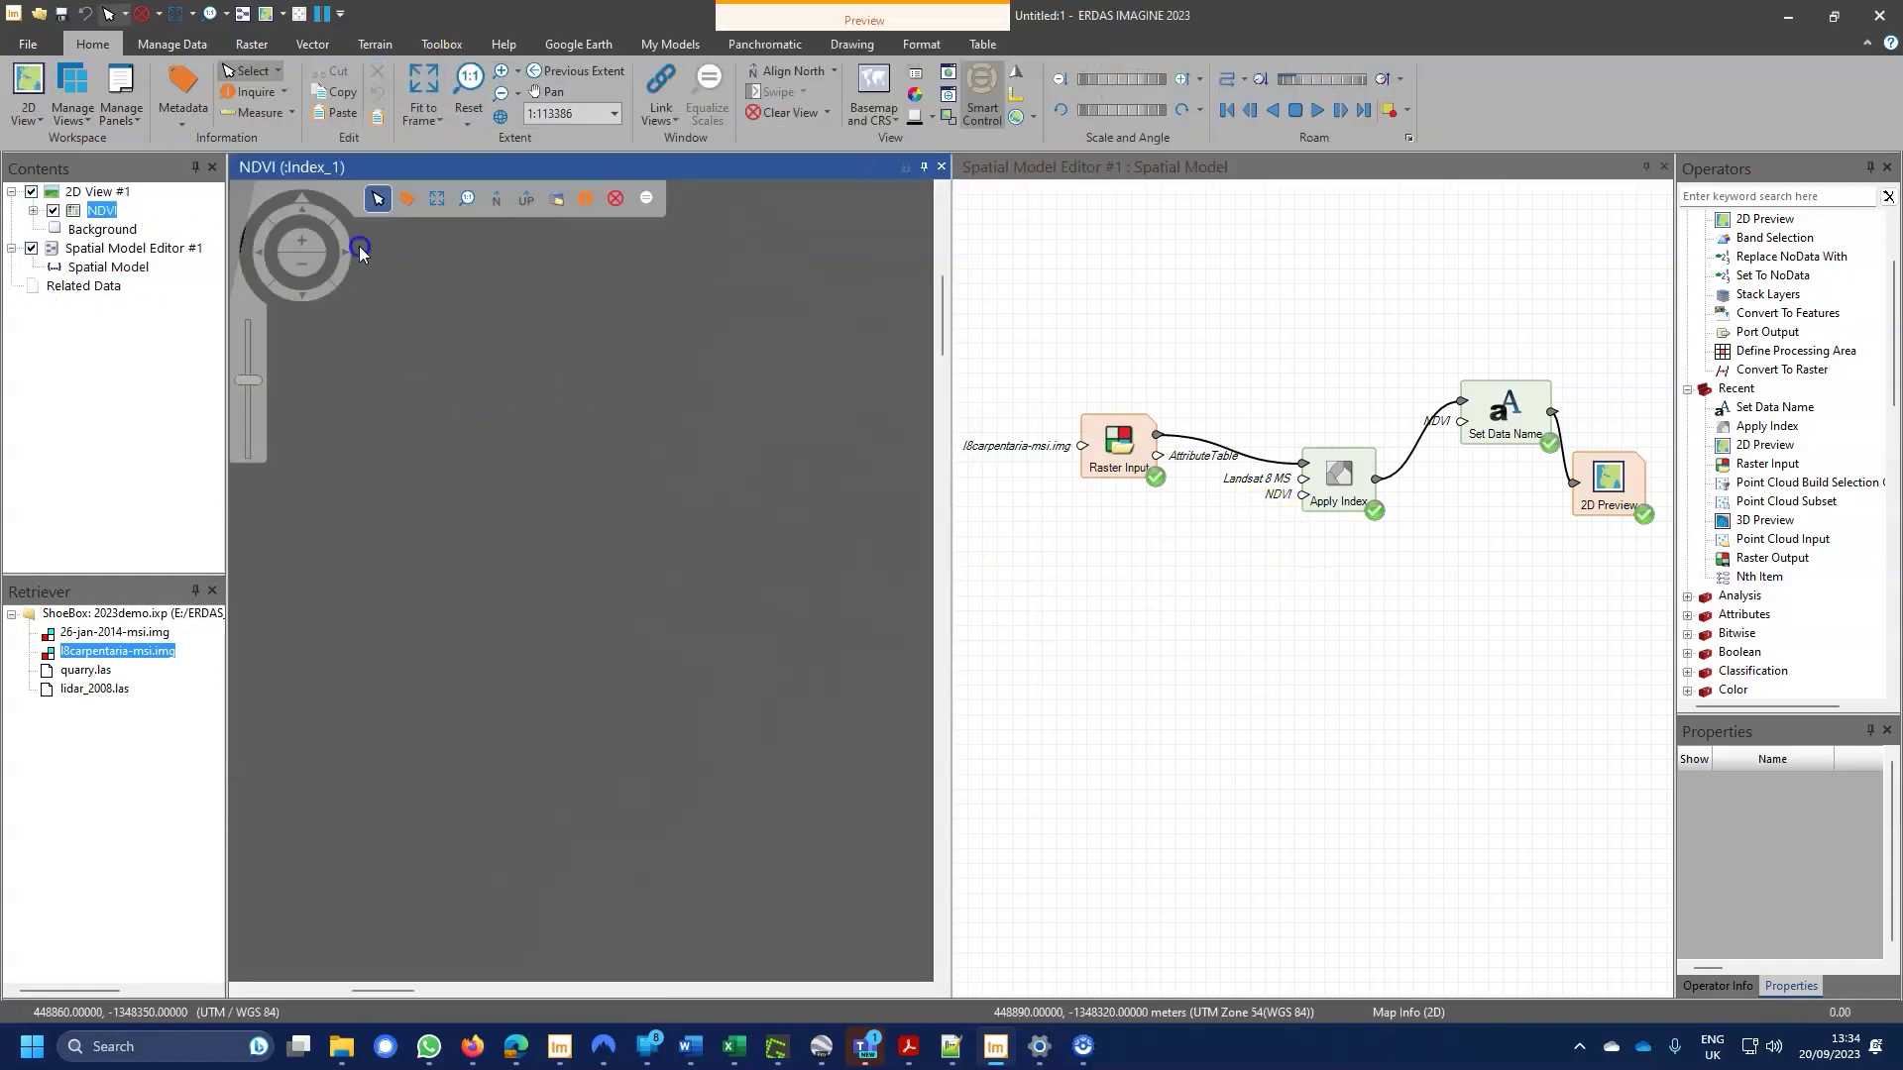
click(433, 200)
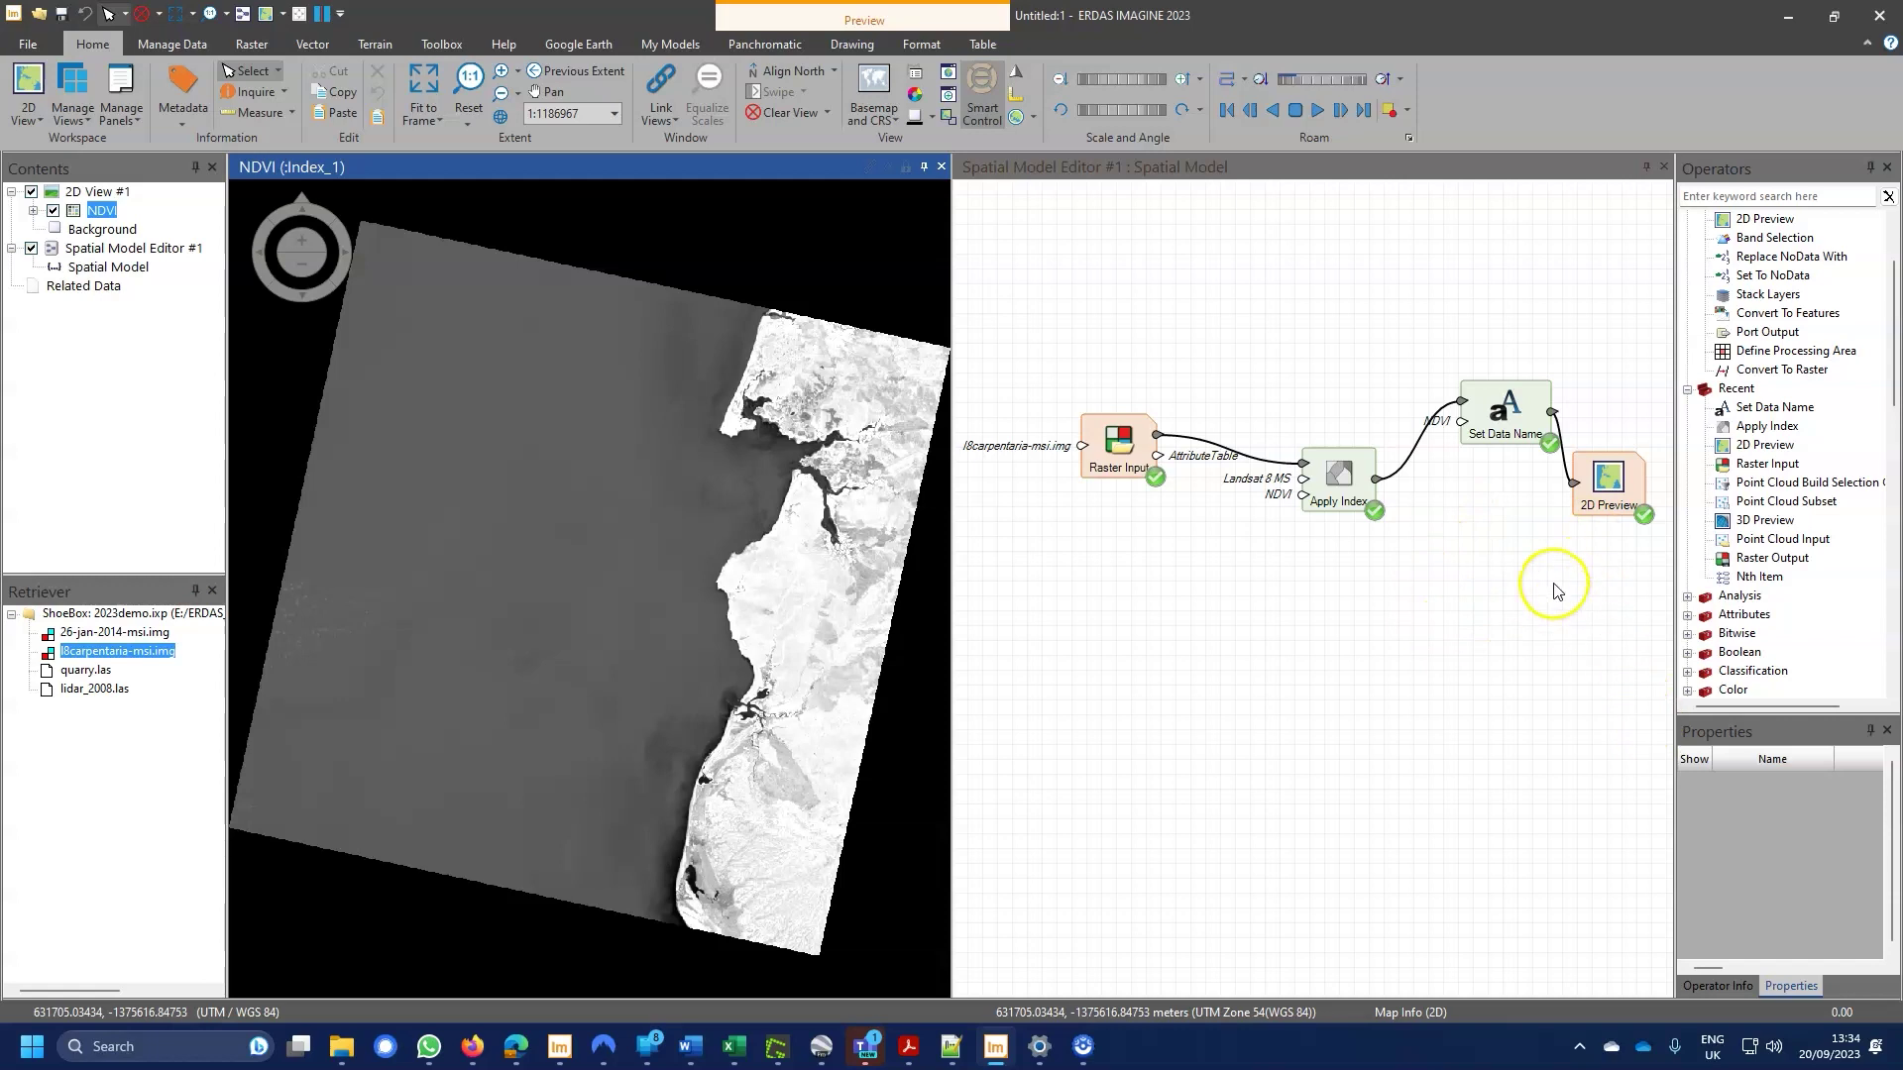
click(1604, 481)
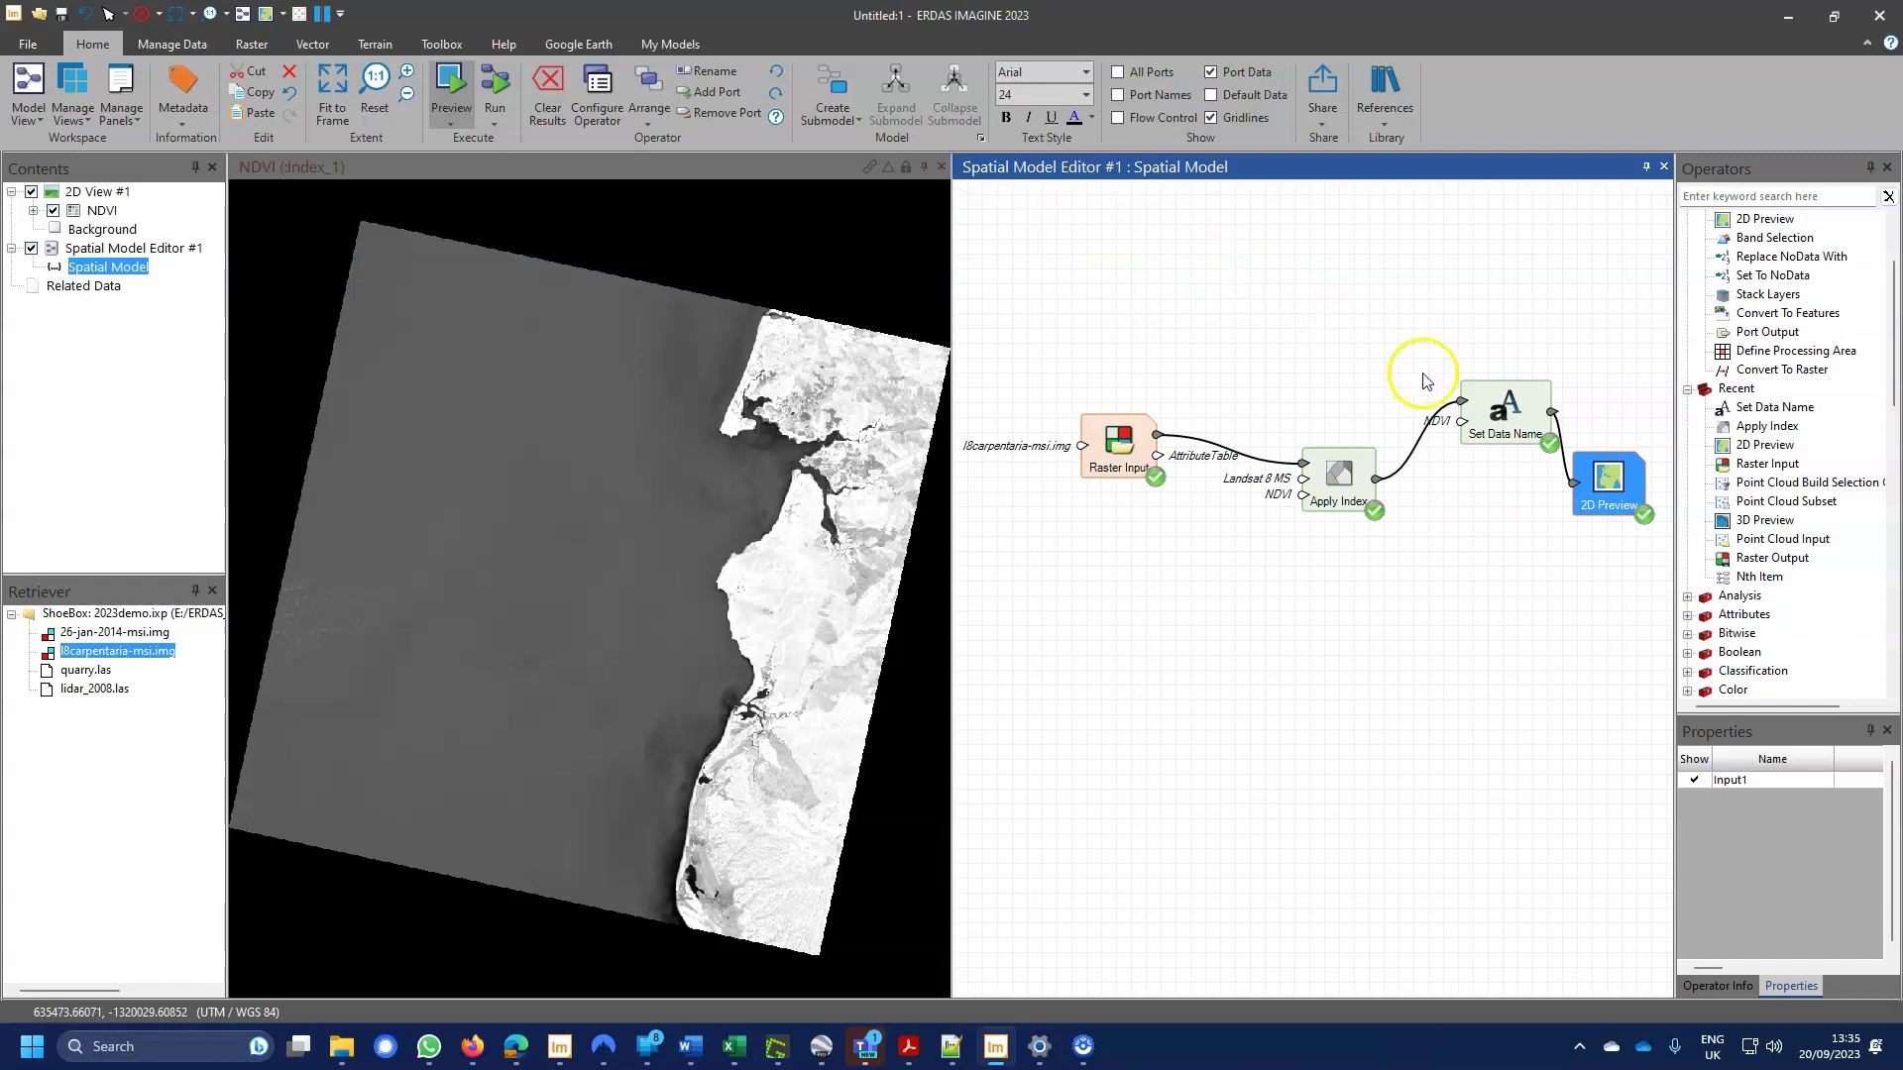
drag(1489, 427, 1479, 424)
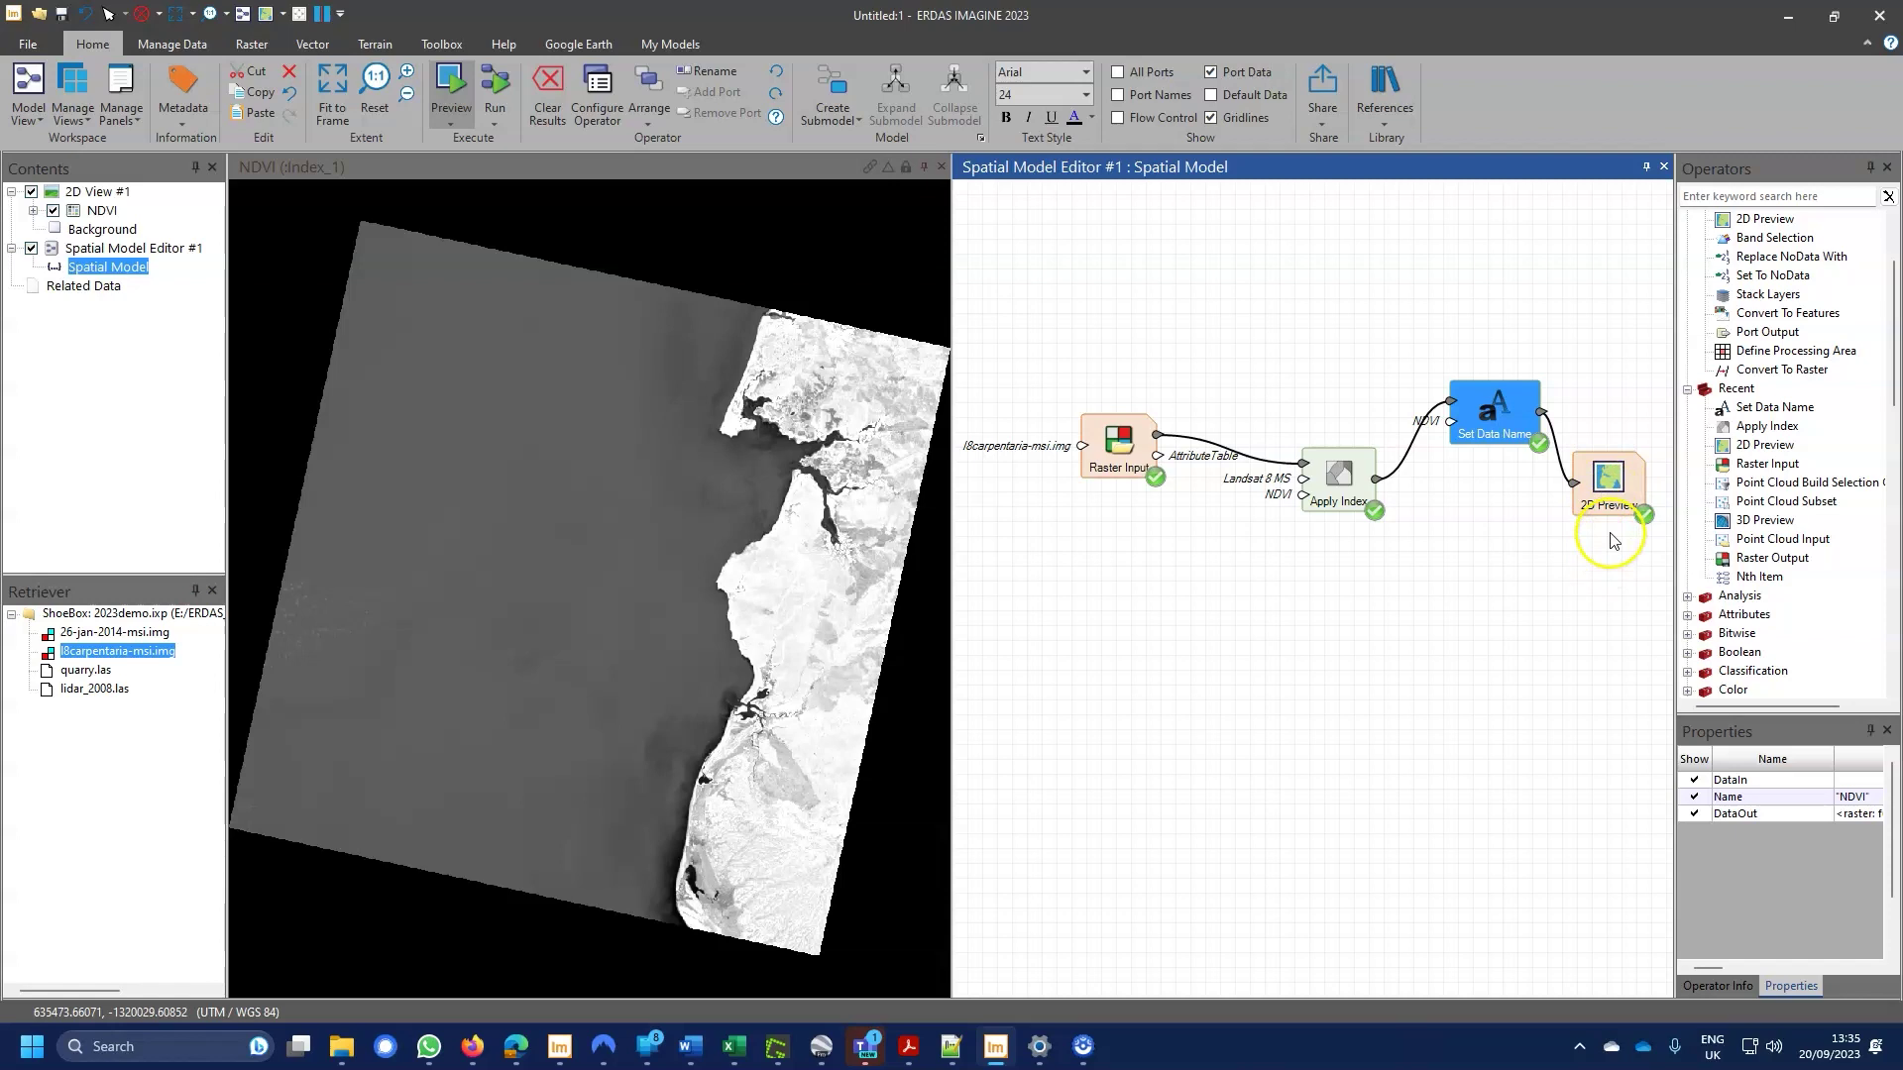
From the 2D Preview node, save the model as on-demand data ndvi.odx, overwriting the existing file
click(1607, 492)
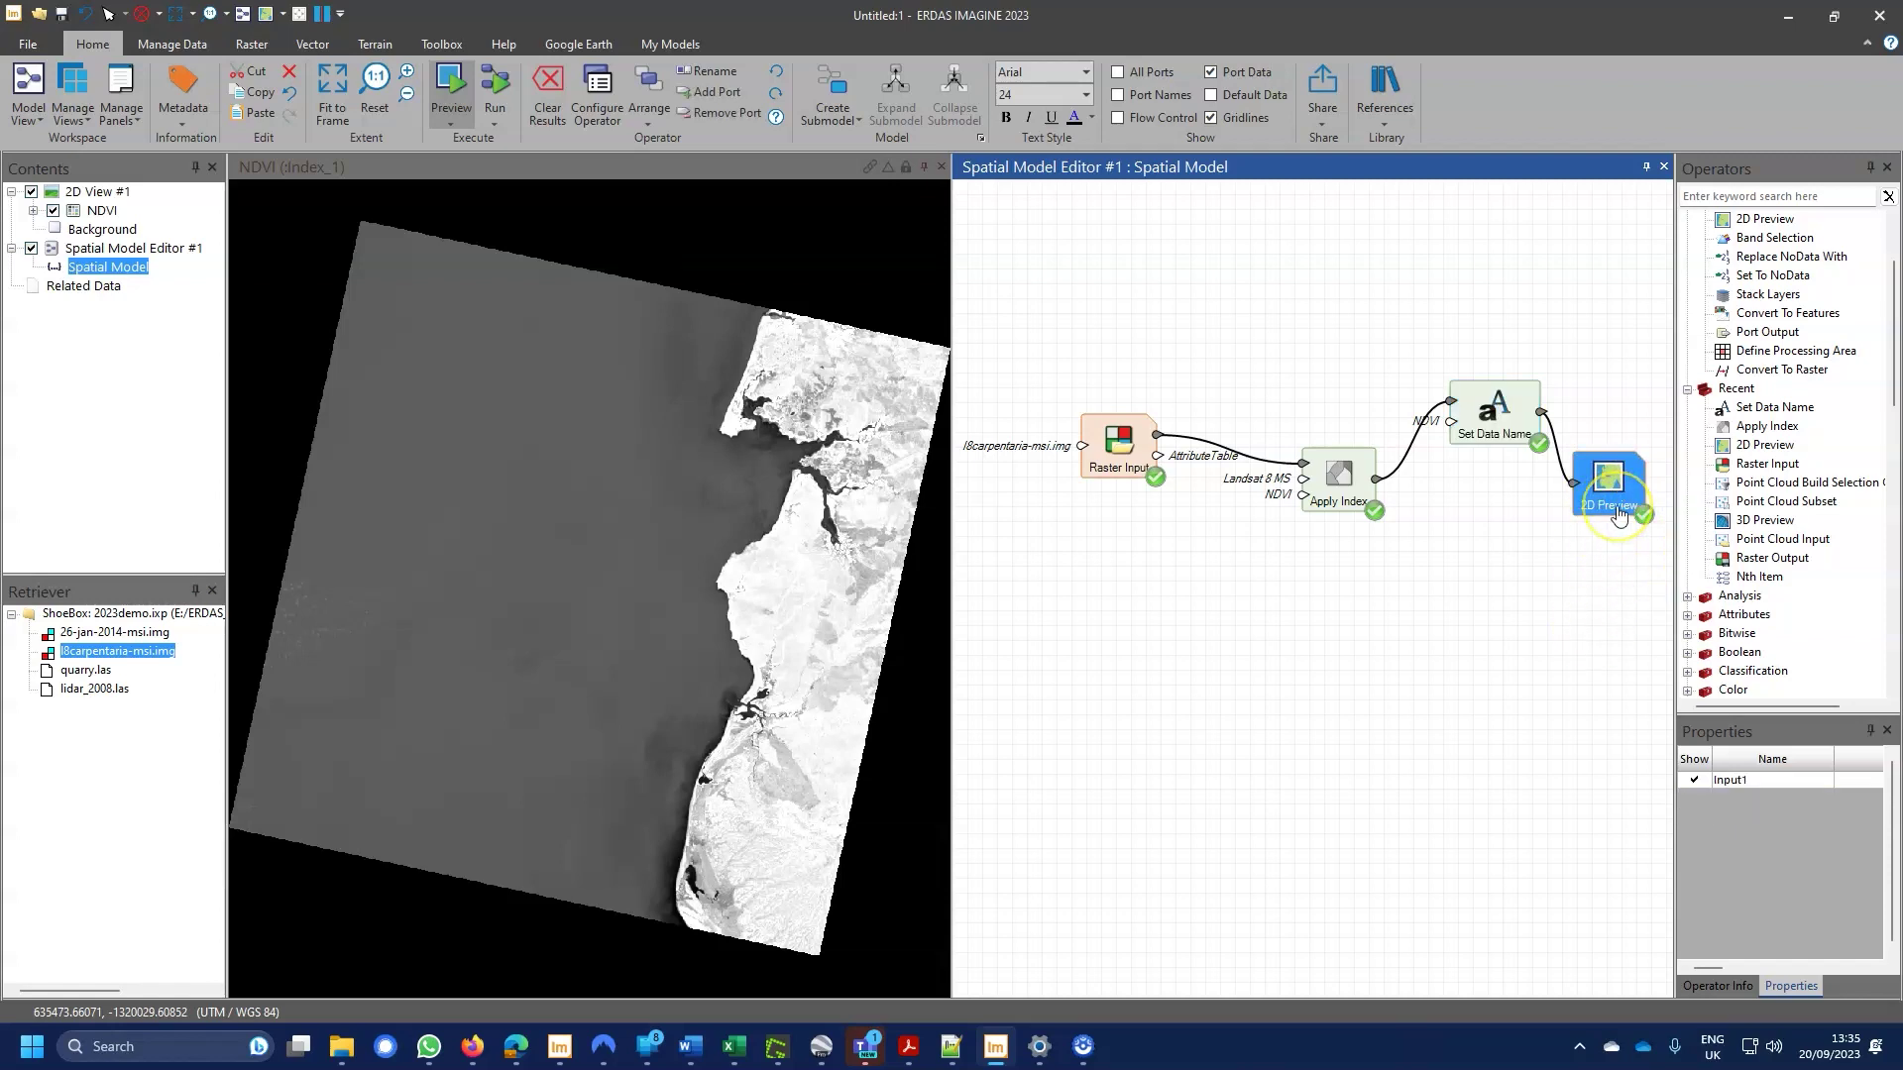
click(1377, 181)
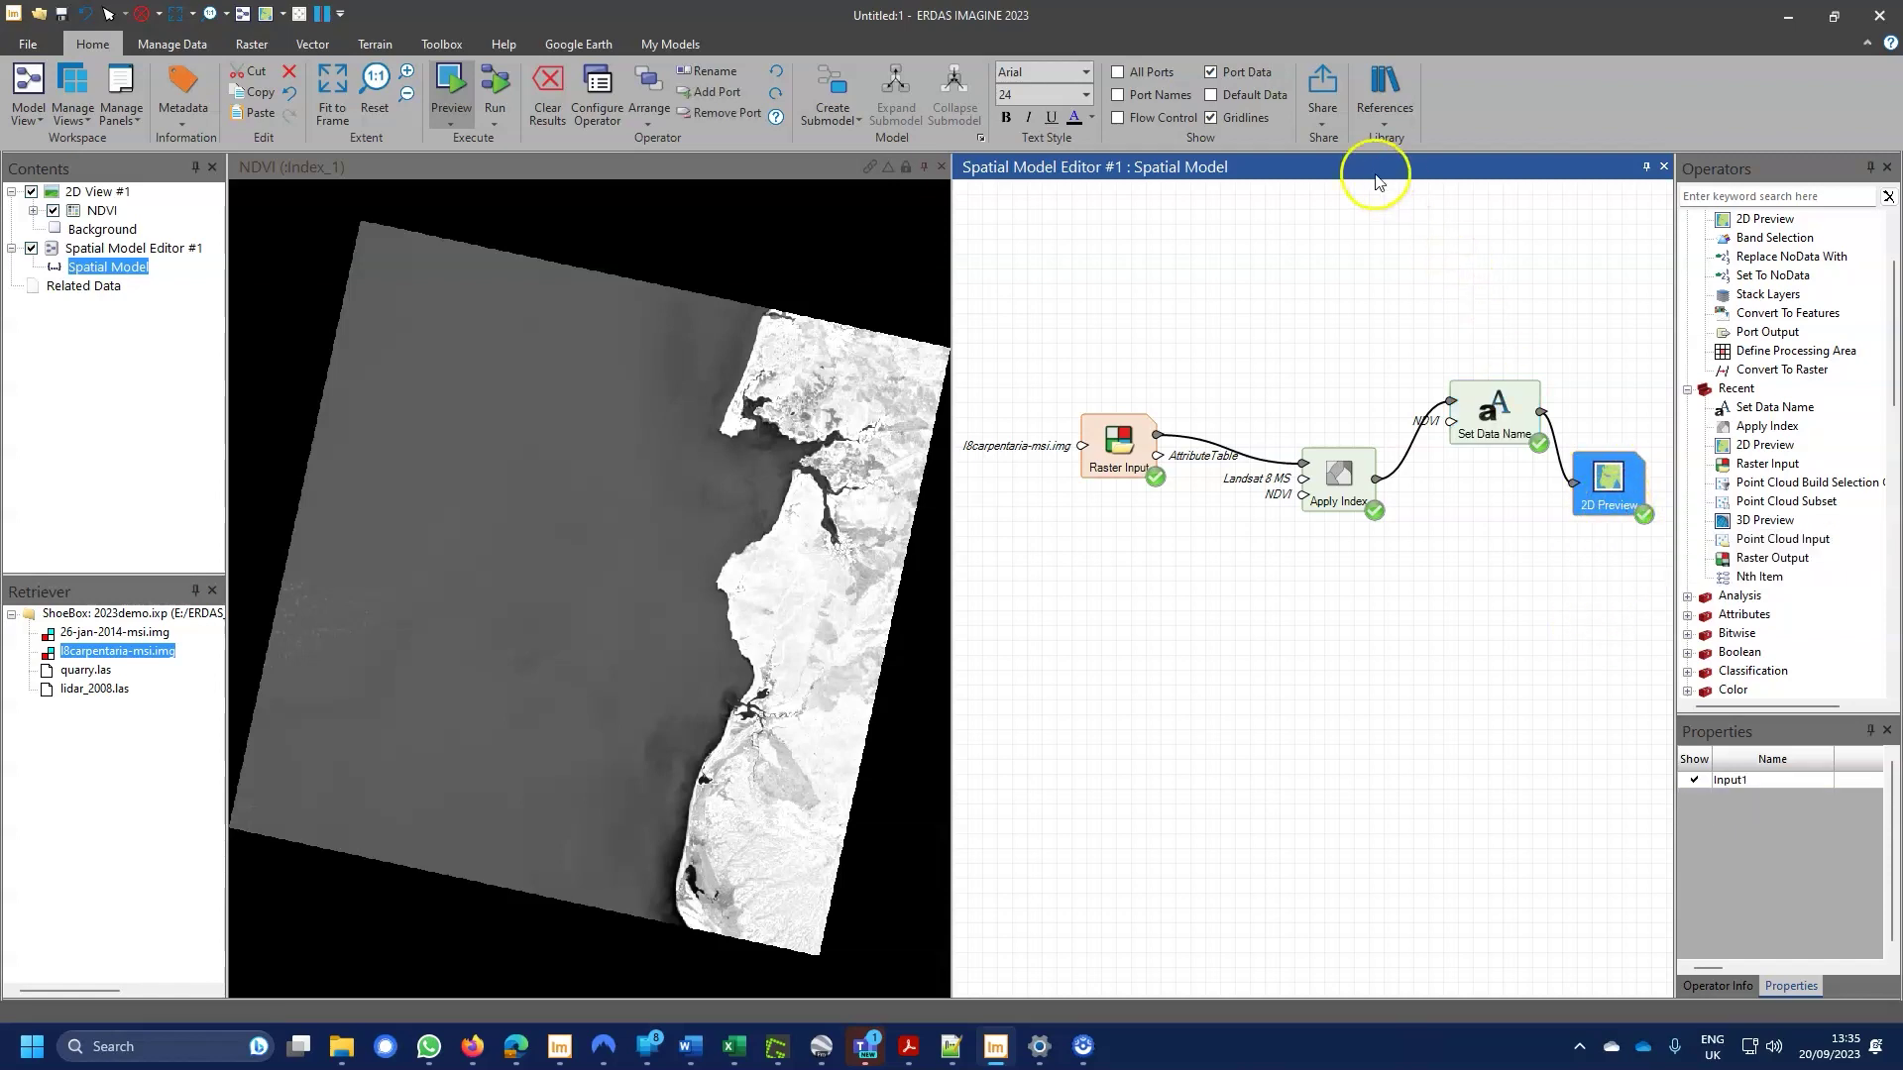
click(1322, 109)
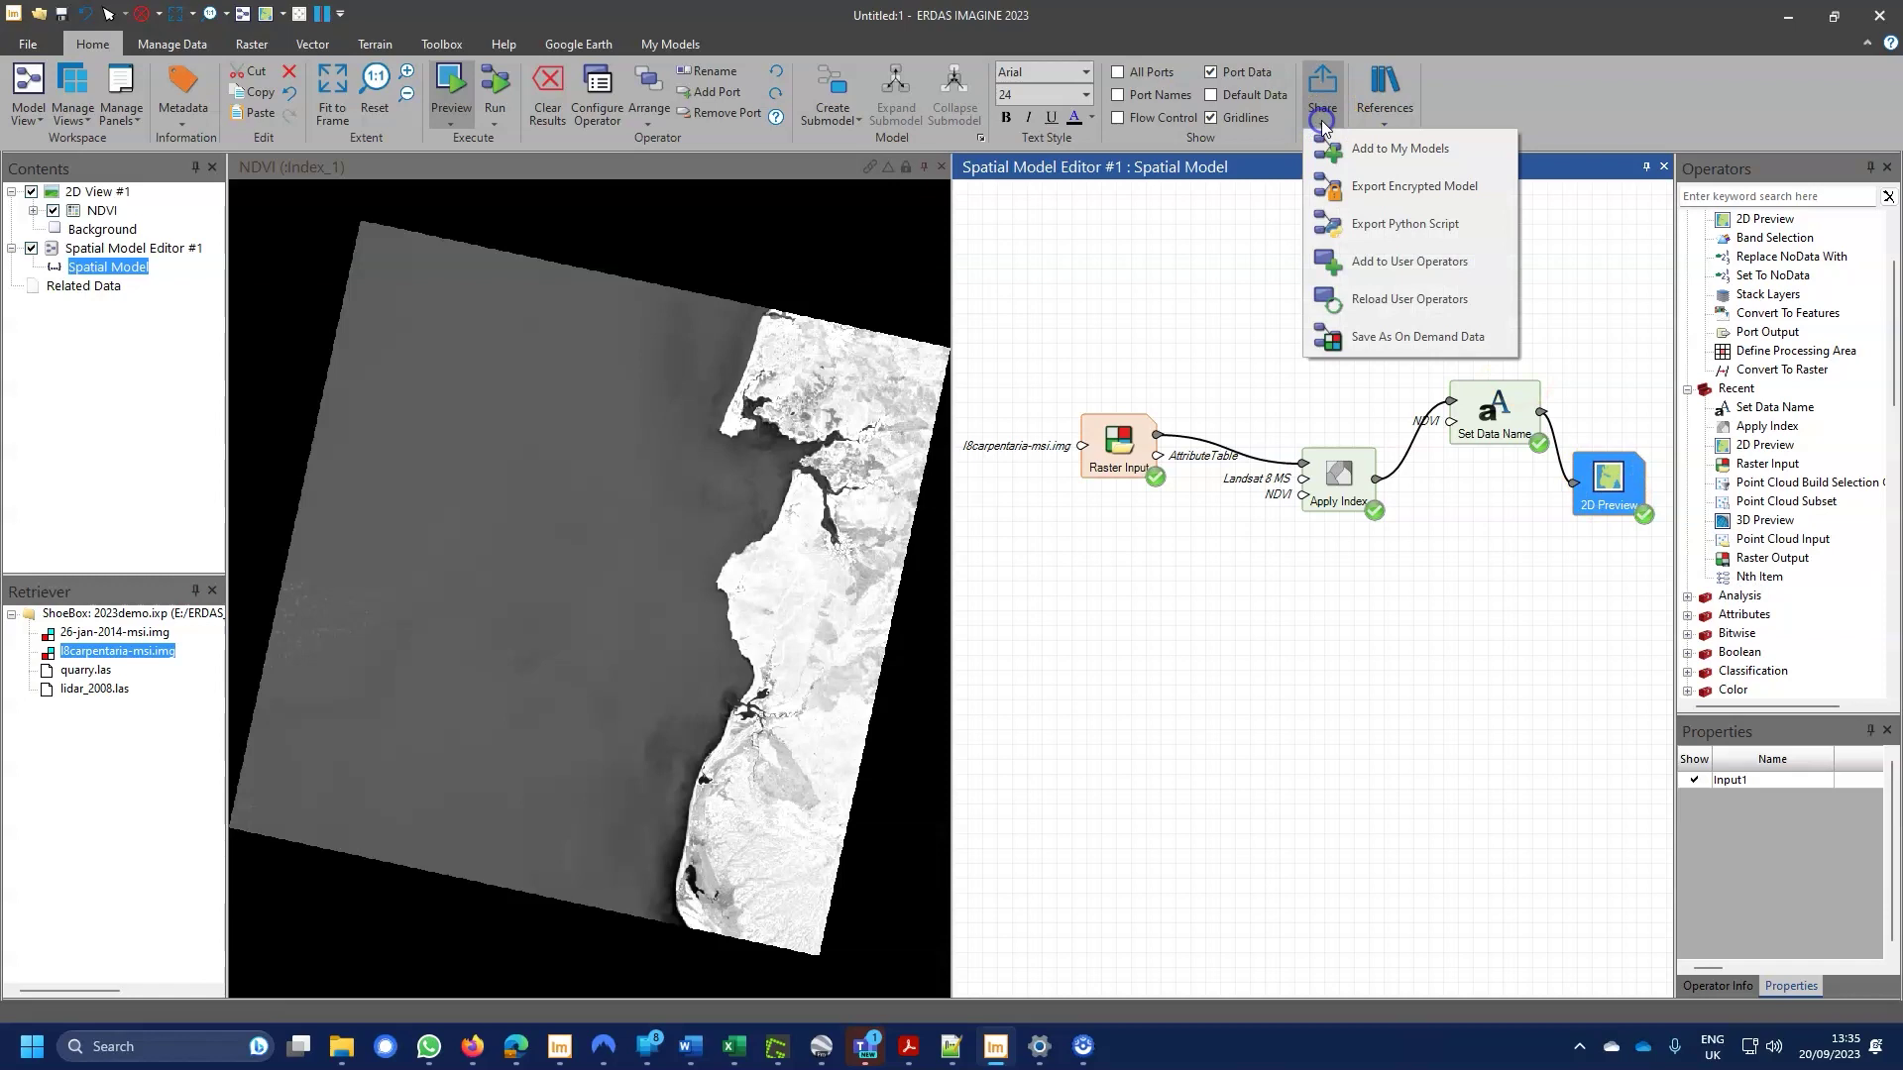
click(1388, 337)
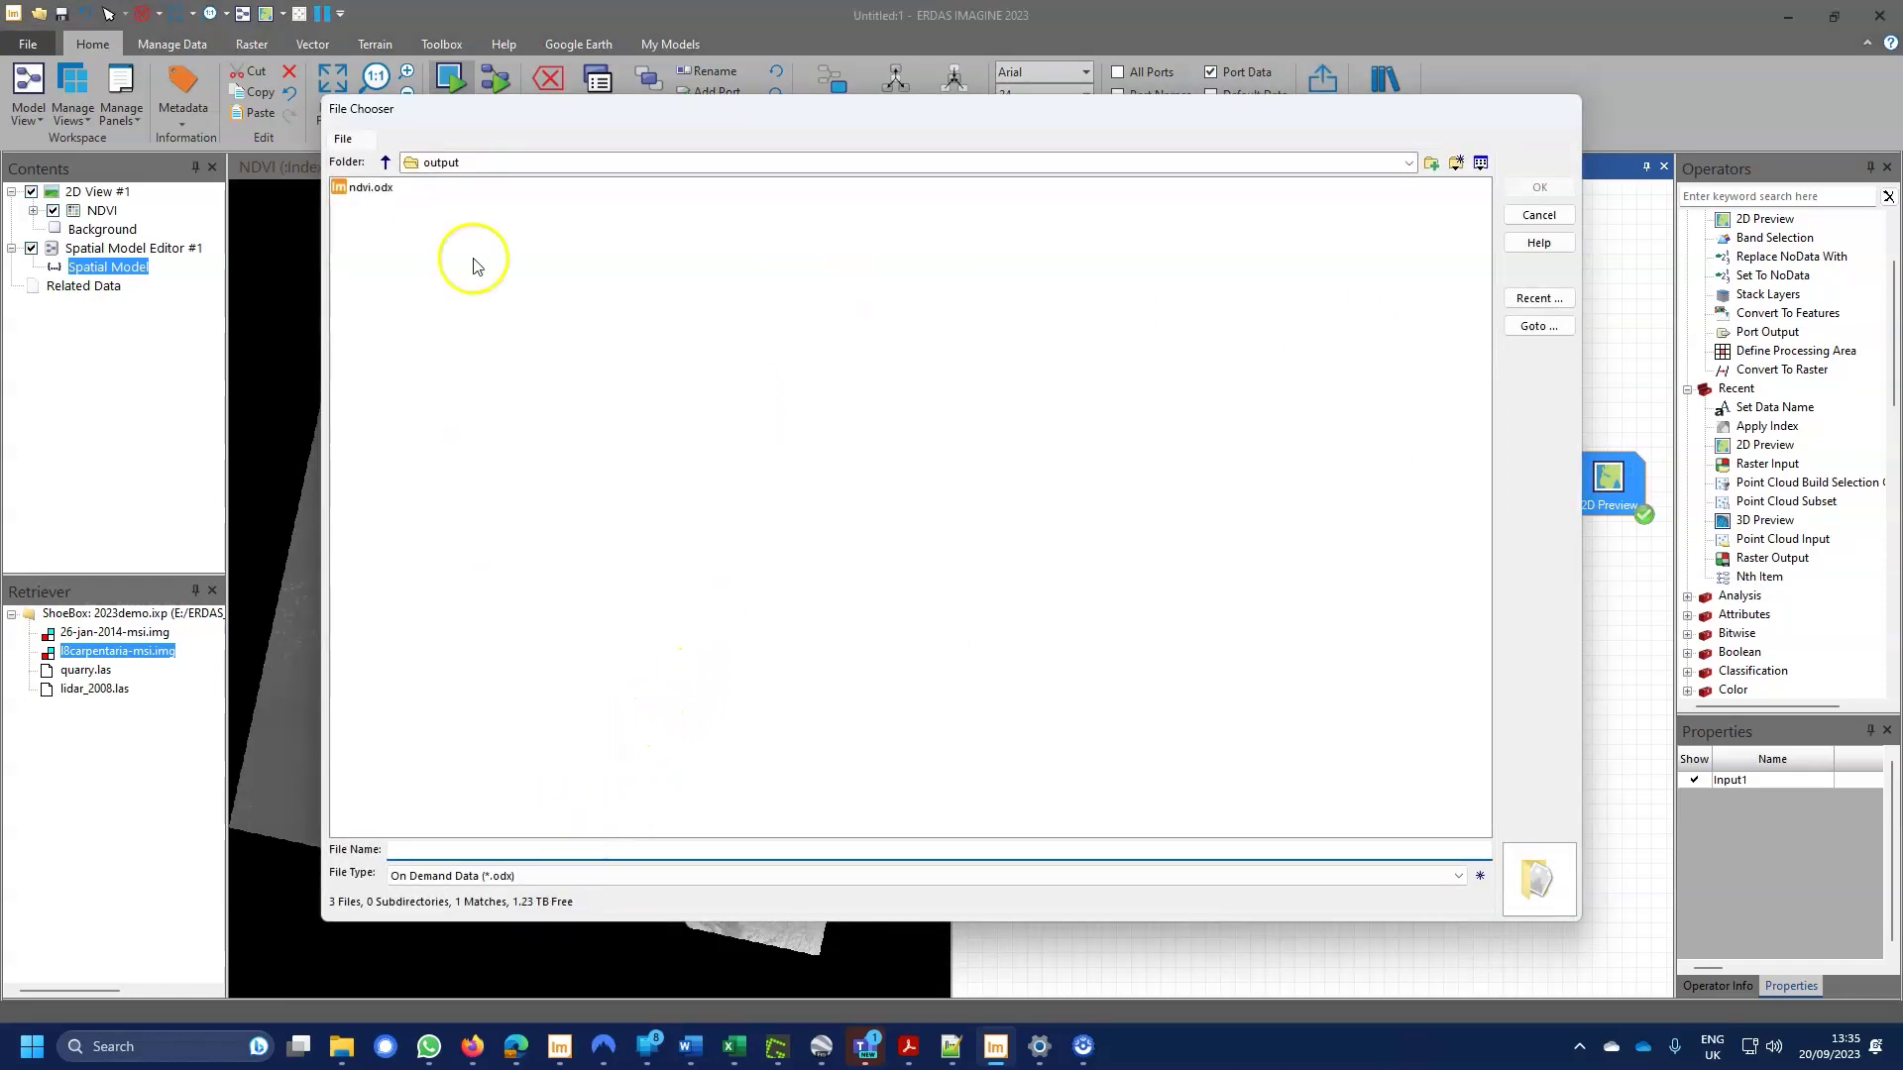
click(375, 191)
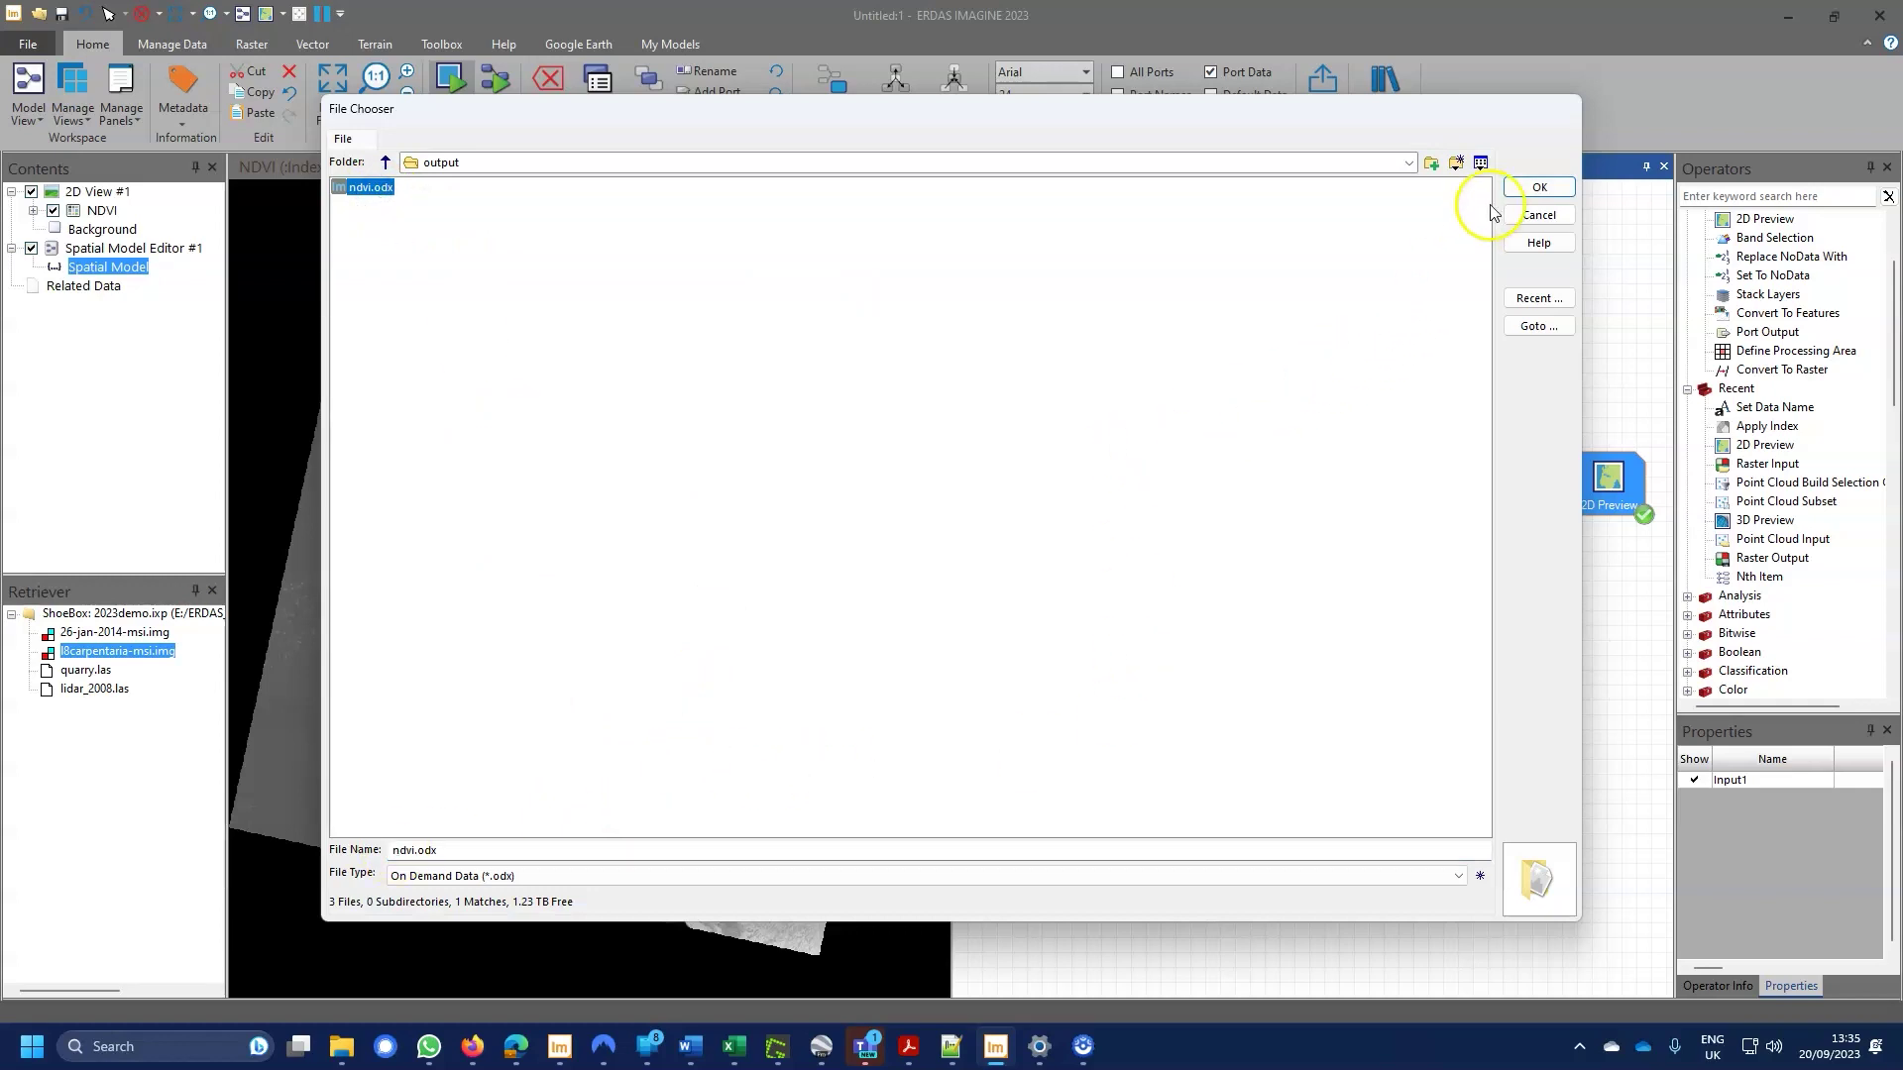
click(1537, 187)
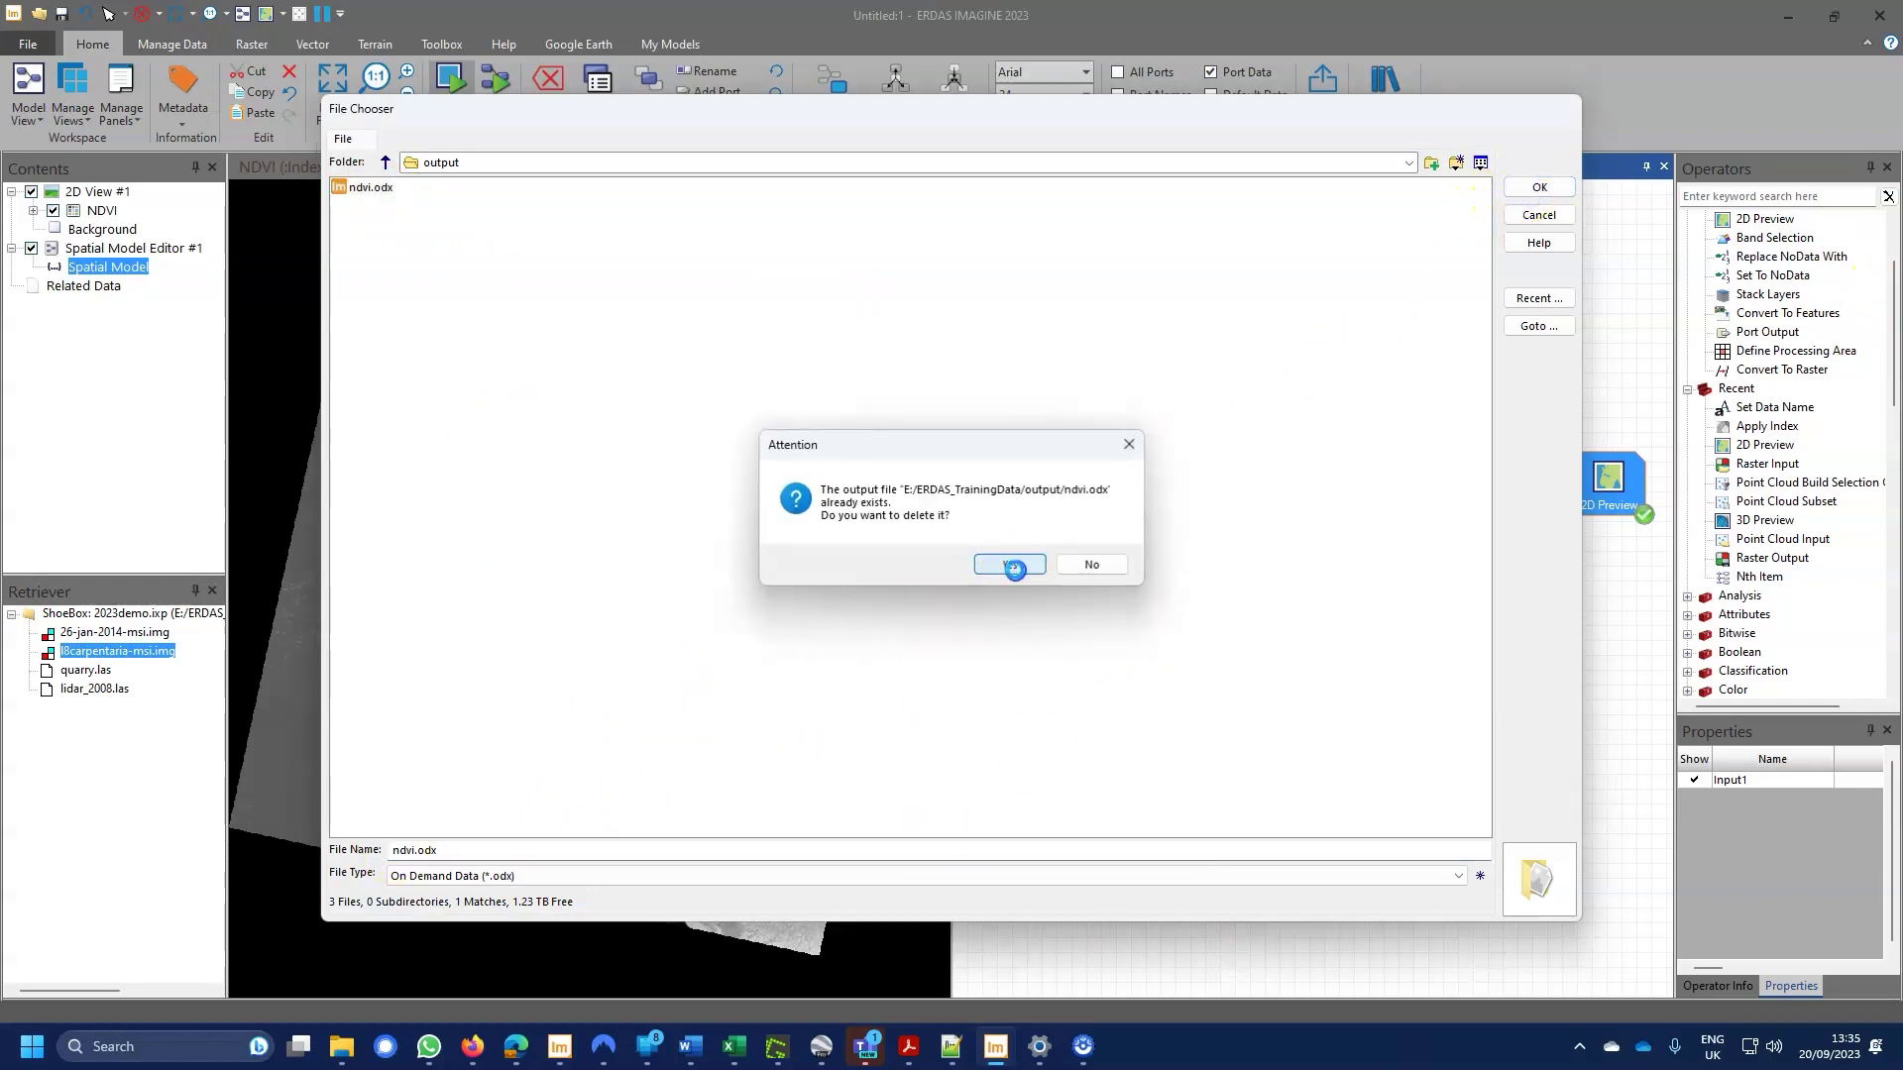
click(1010, 564)
click(912, 640)
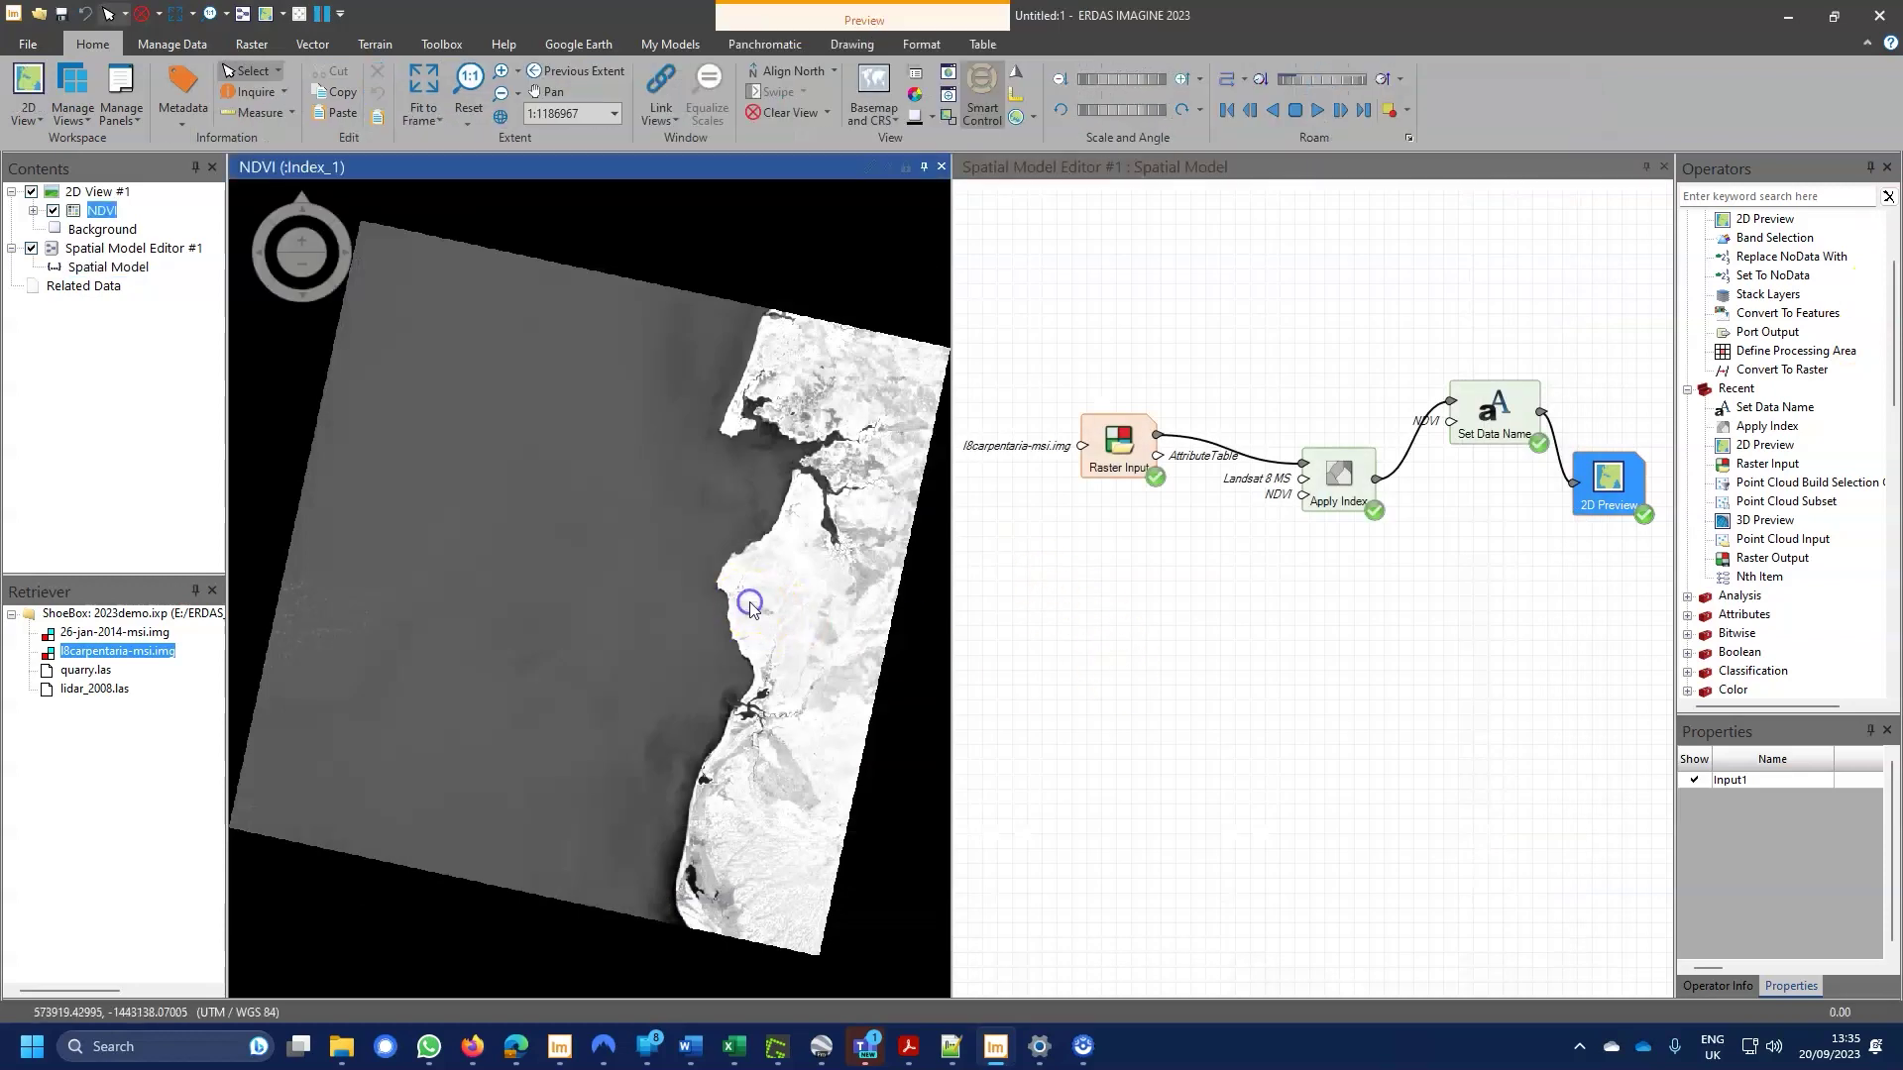
Clear 2D View #1 and open ndvi.odx from the output folder as a raster layer
click(144, 13)
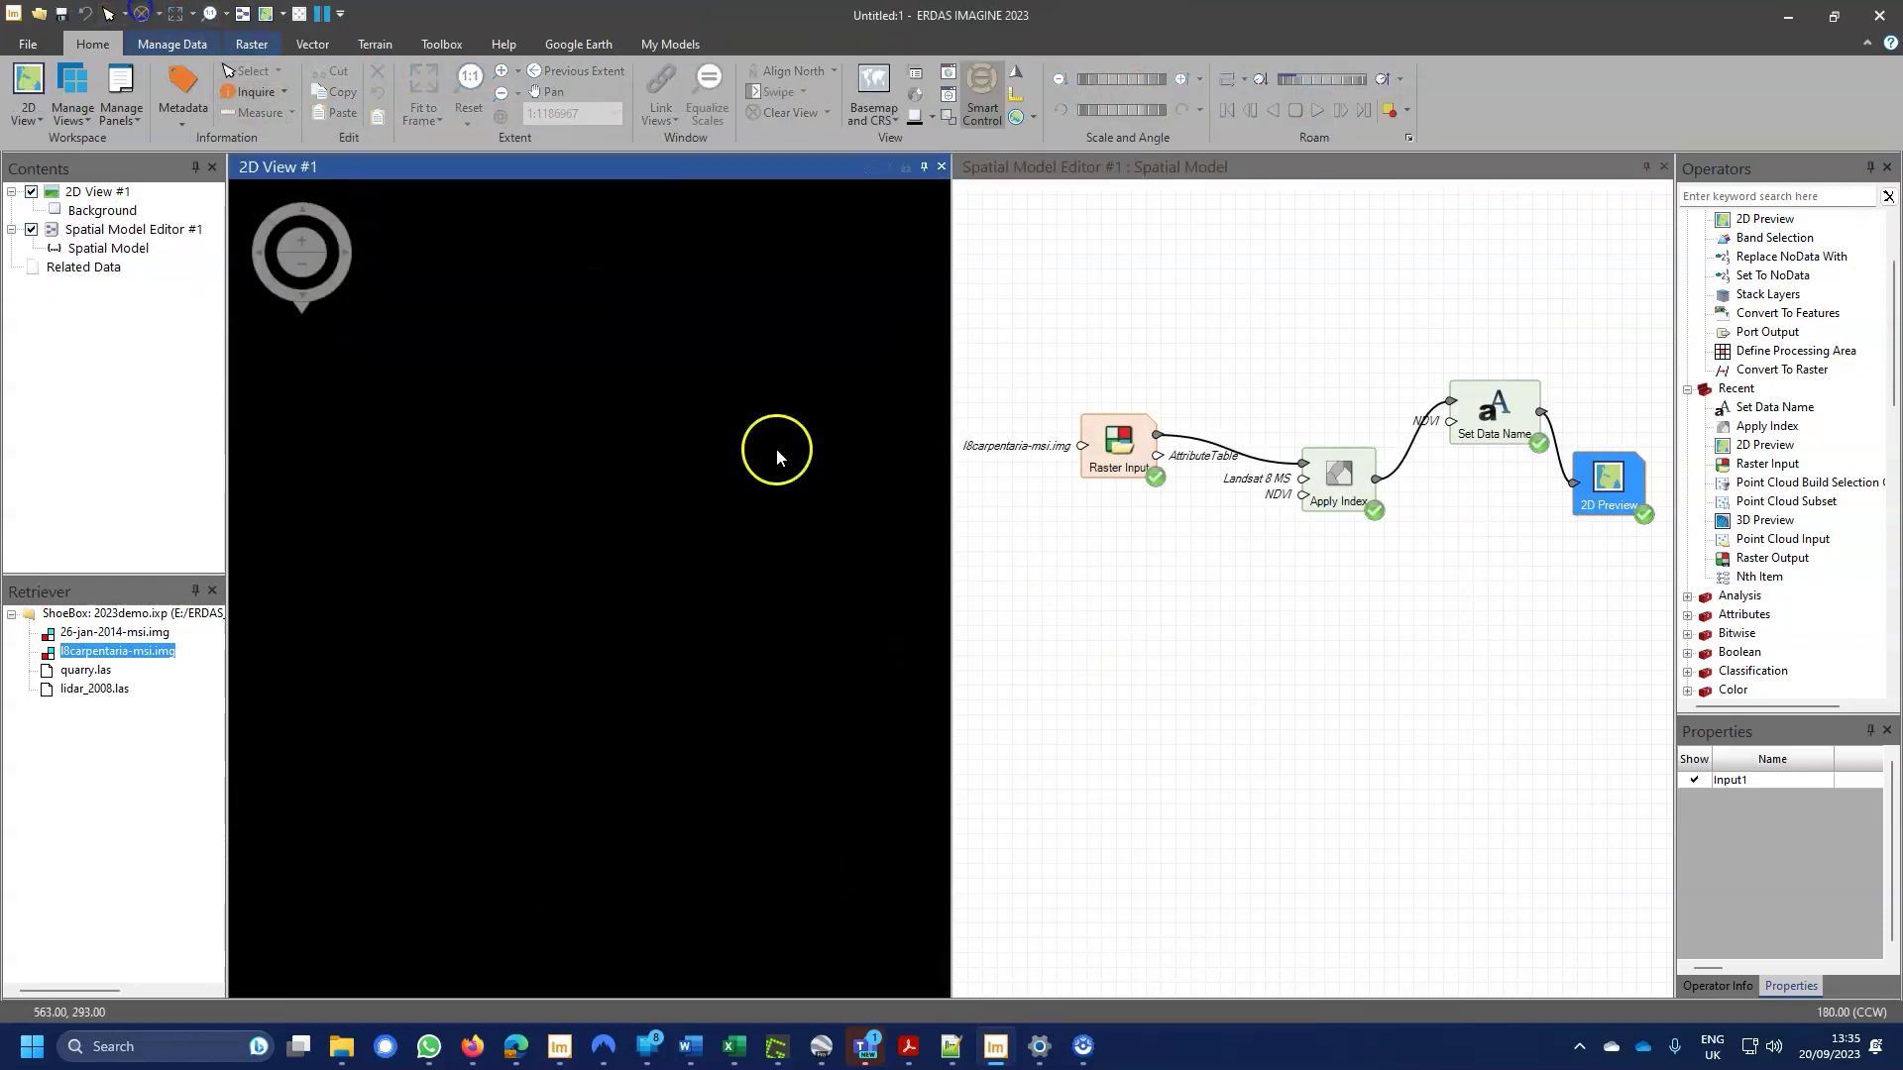
right_click(573, 383)
click(766, 442)
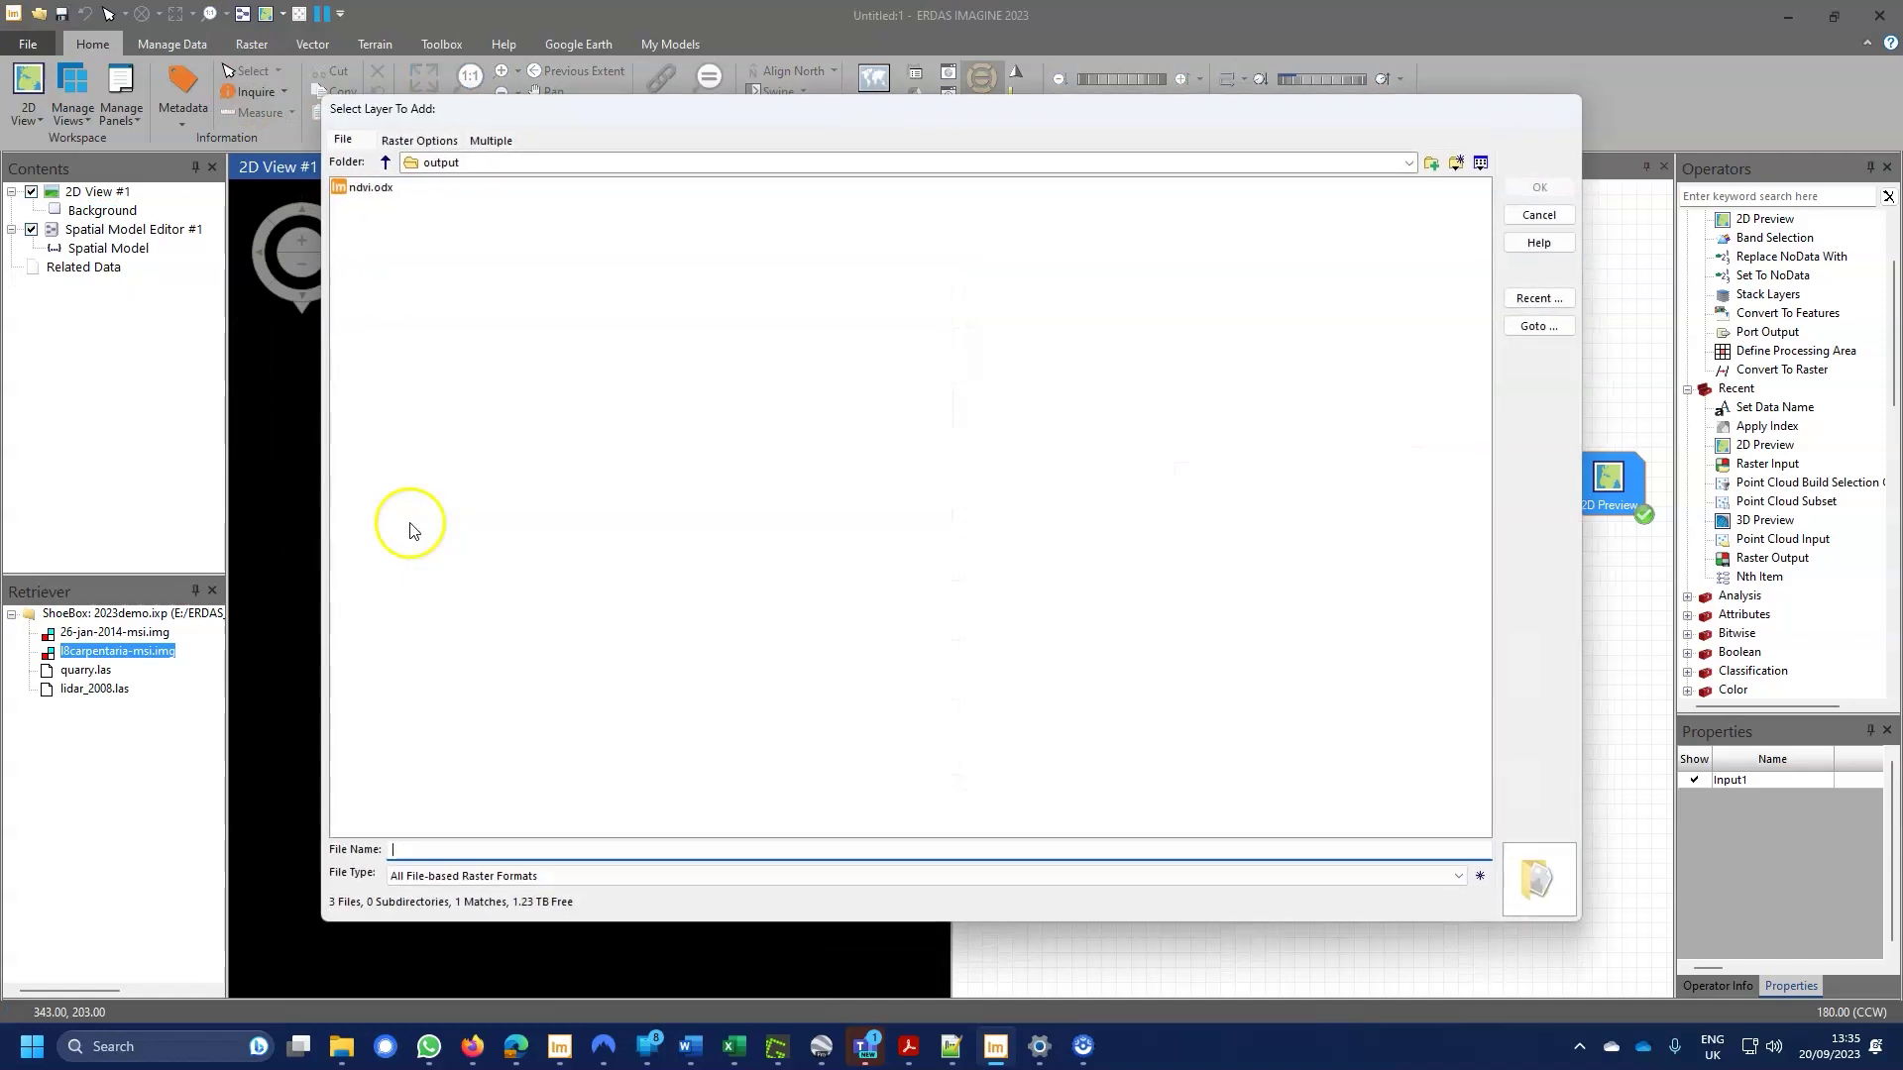
click(374, 191)
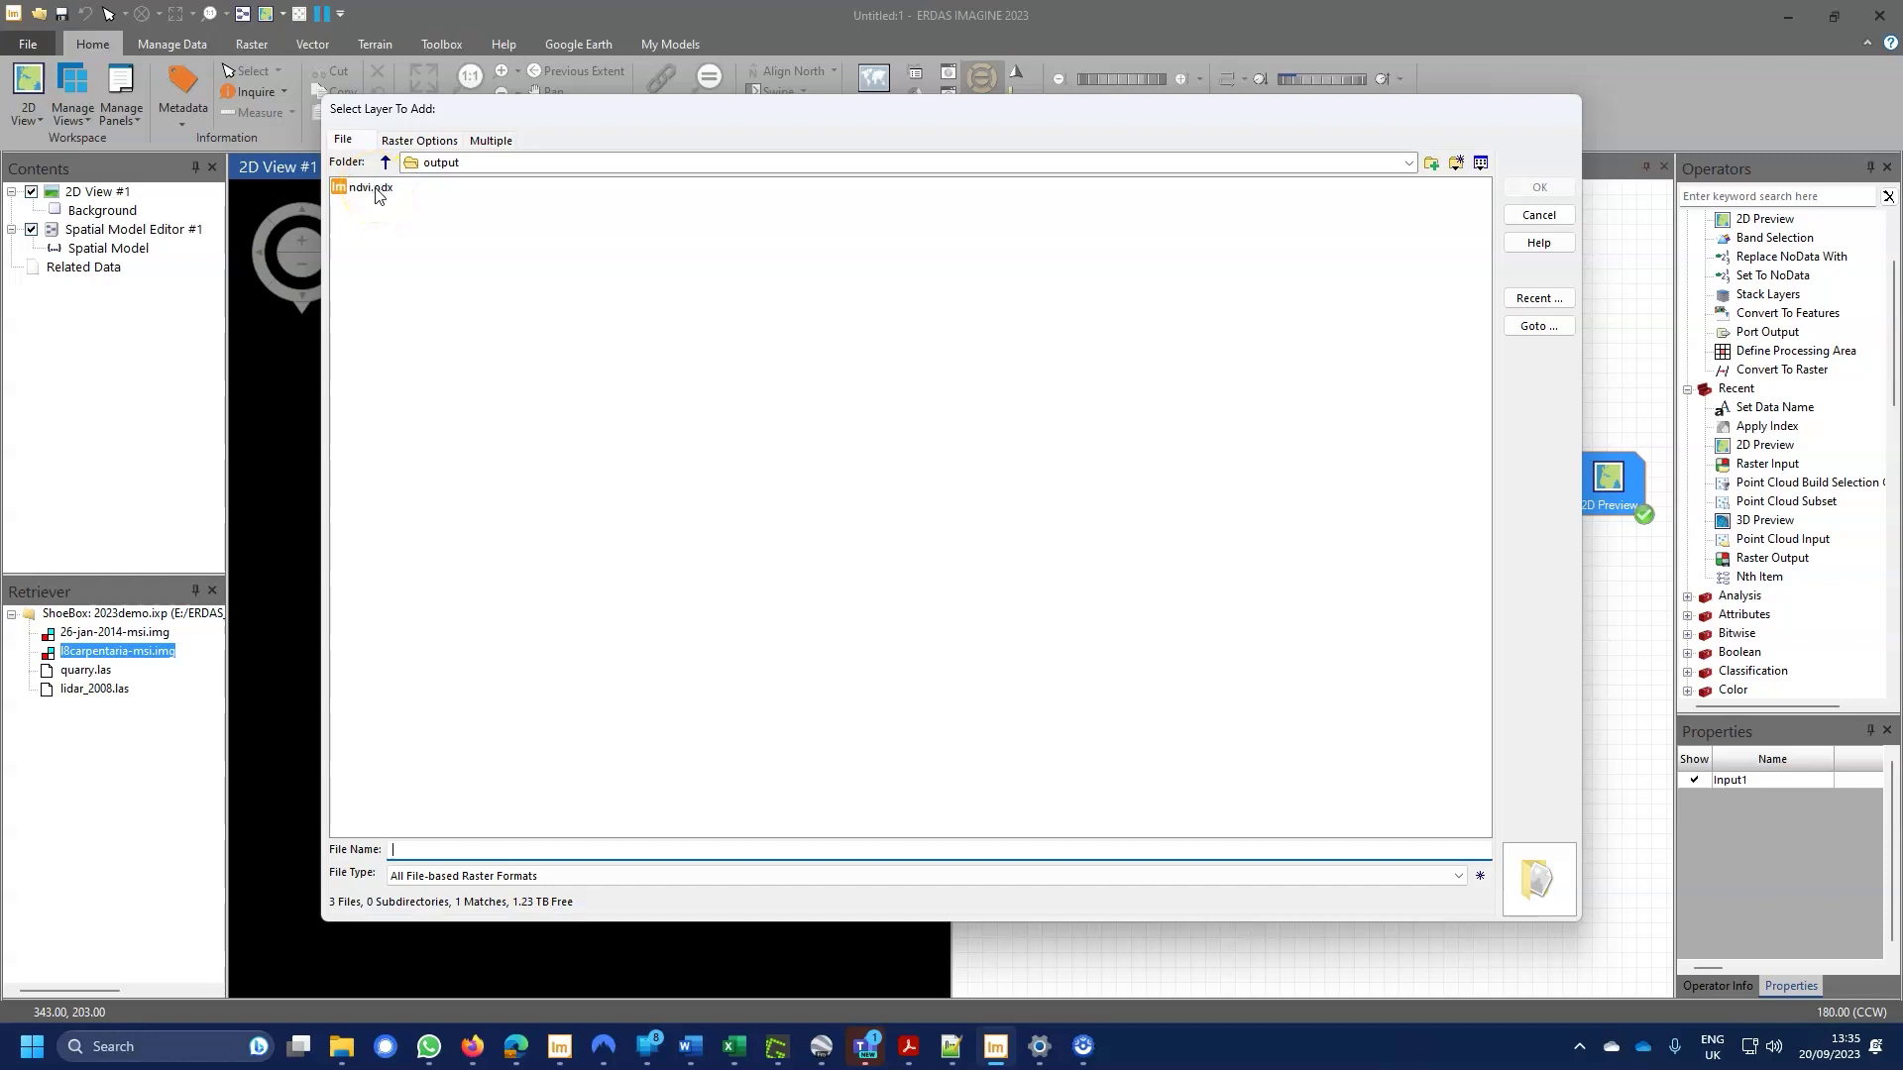
click(612, 437)
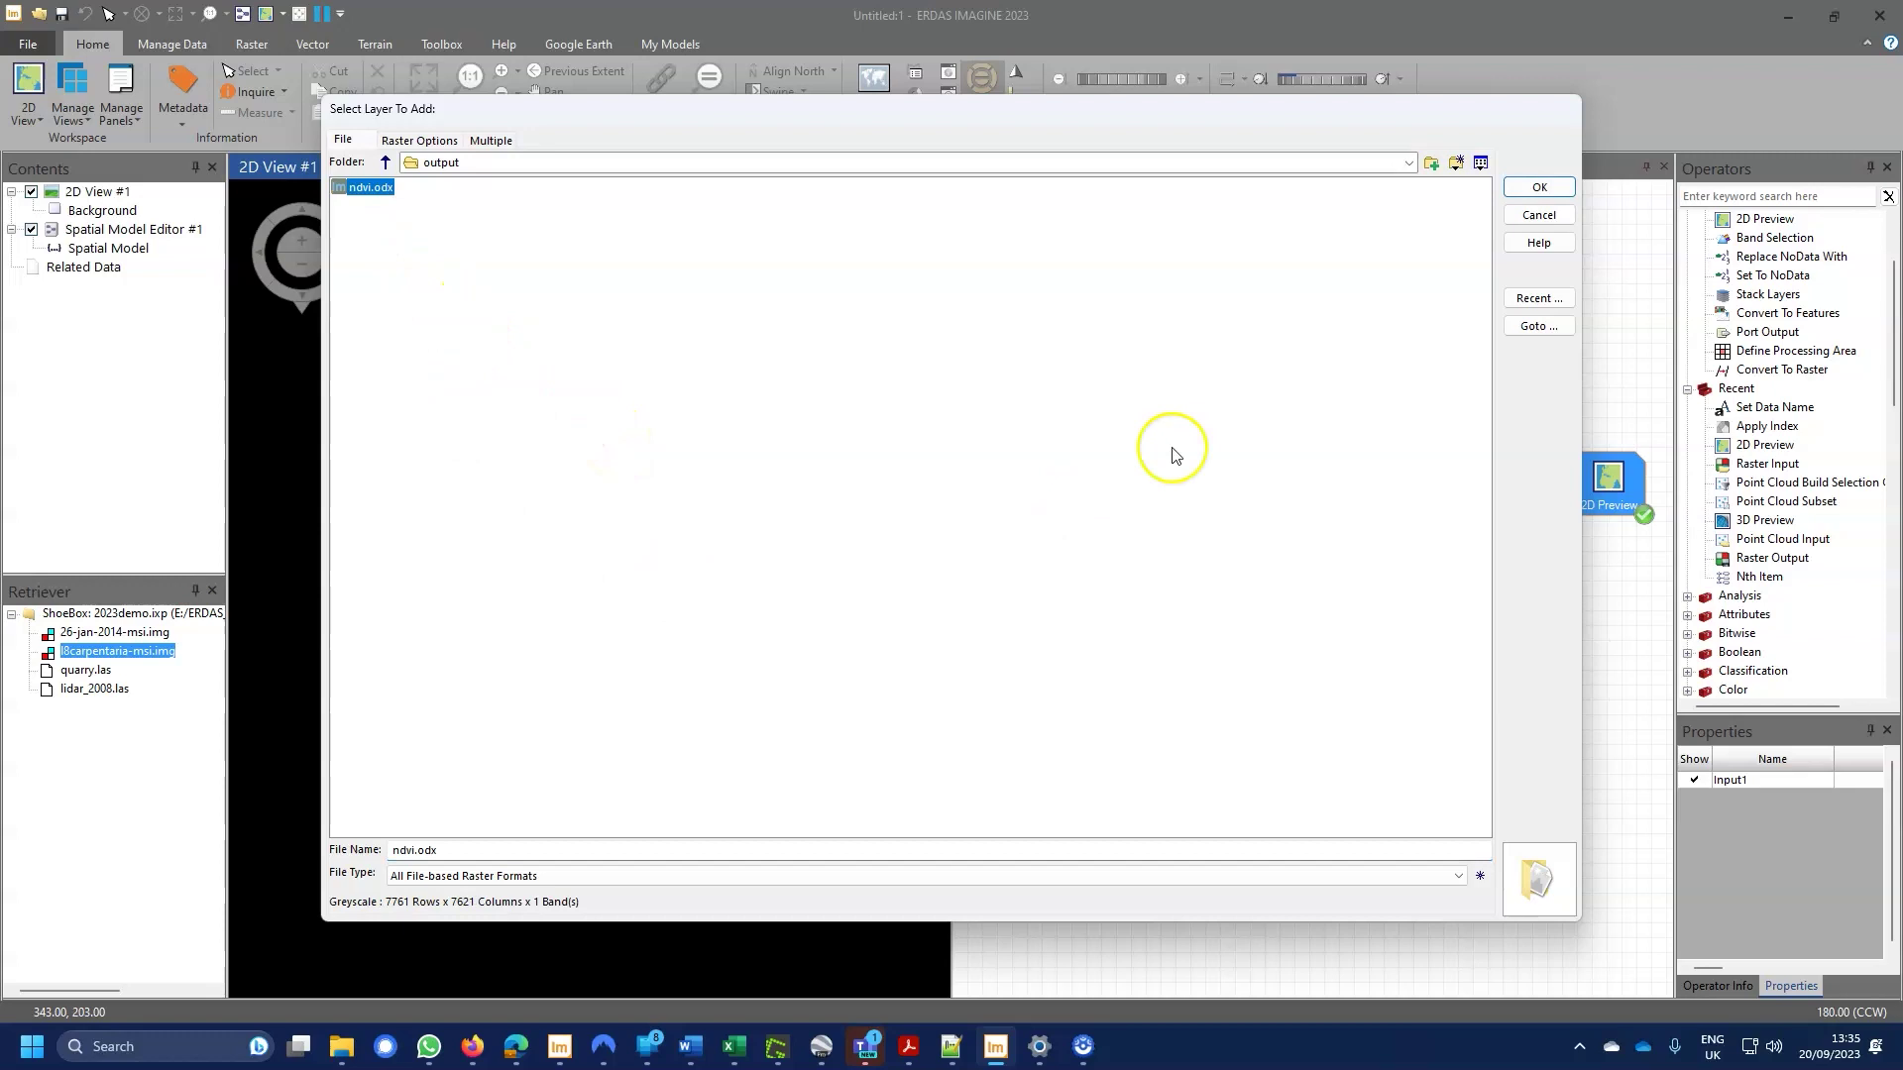
click(1542, 189)
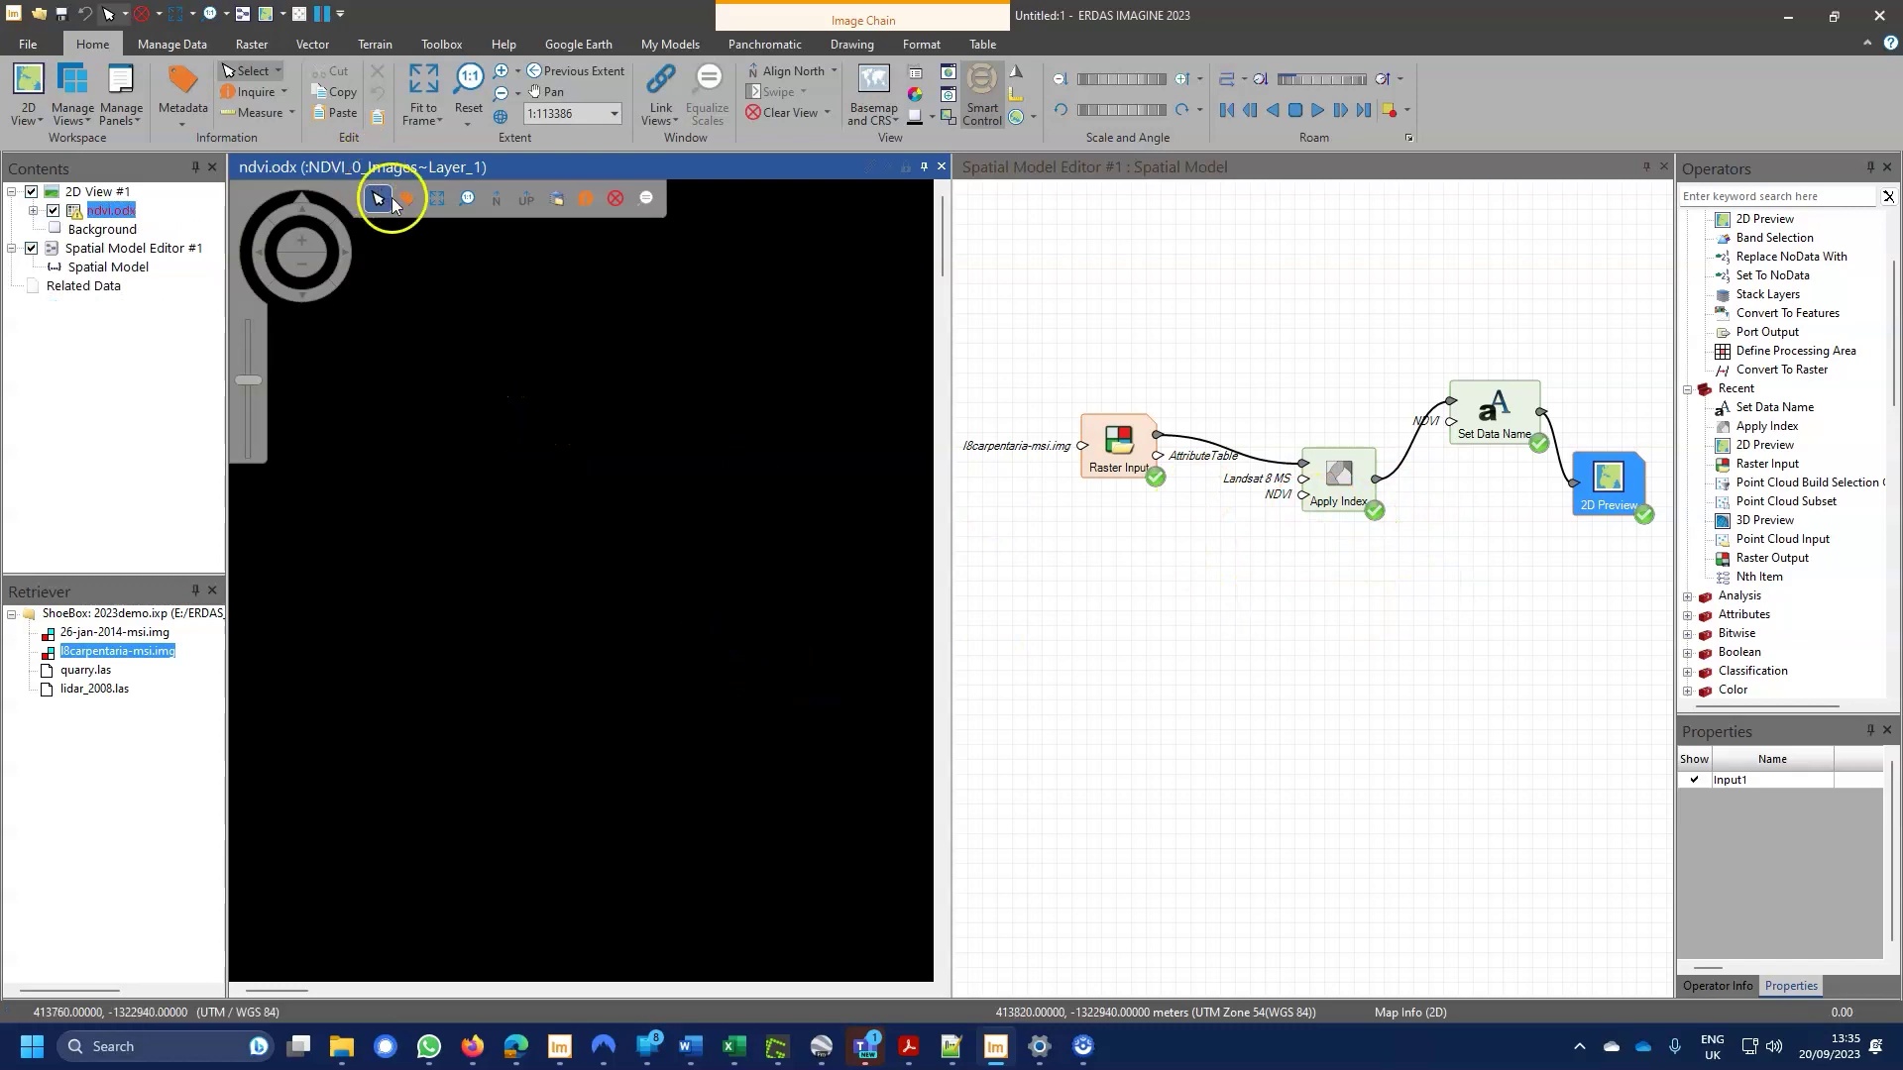
Fit ndvi.odx to the frame, then zoom in and pan across the inland vegetation detail
click(436, 199)
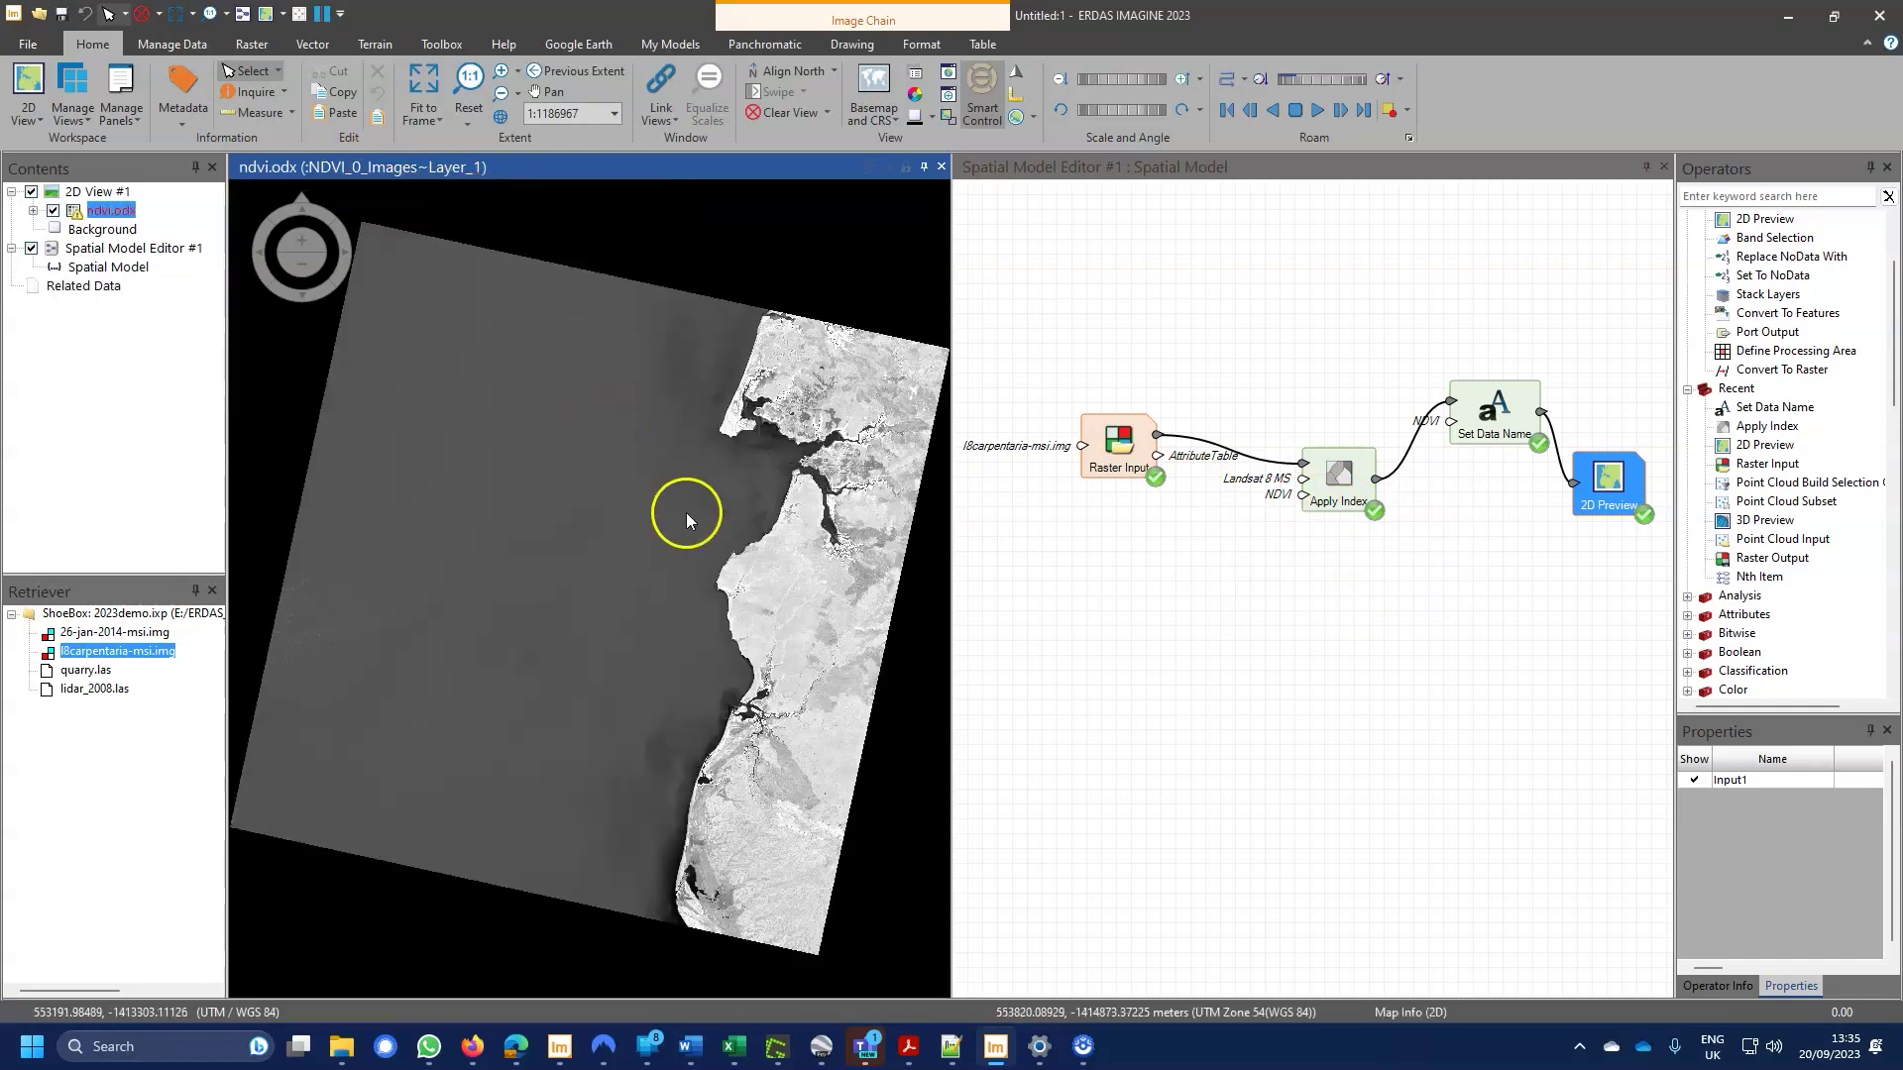
scroll(818, 621, up, 2)
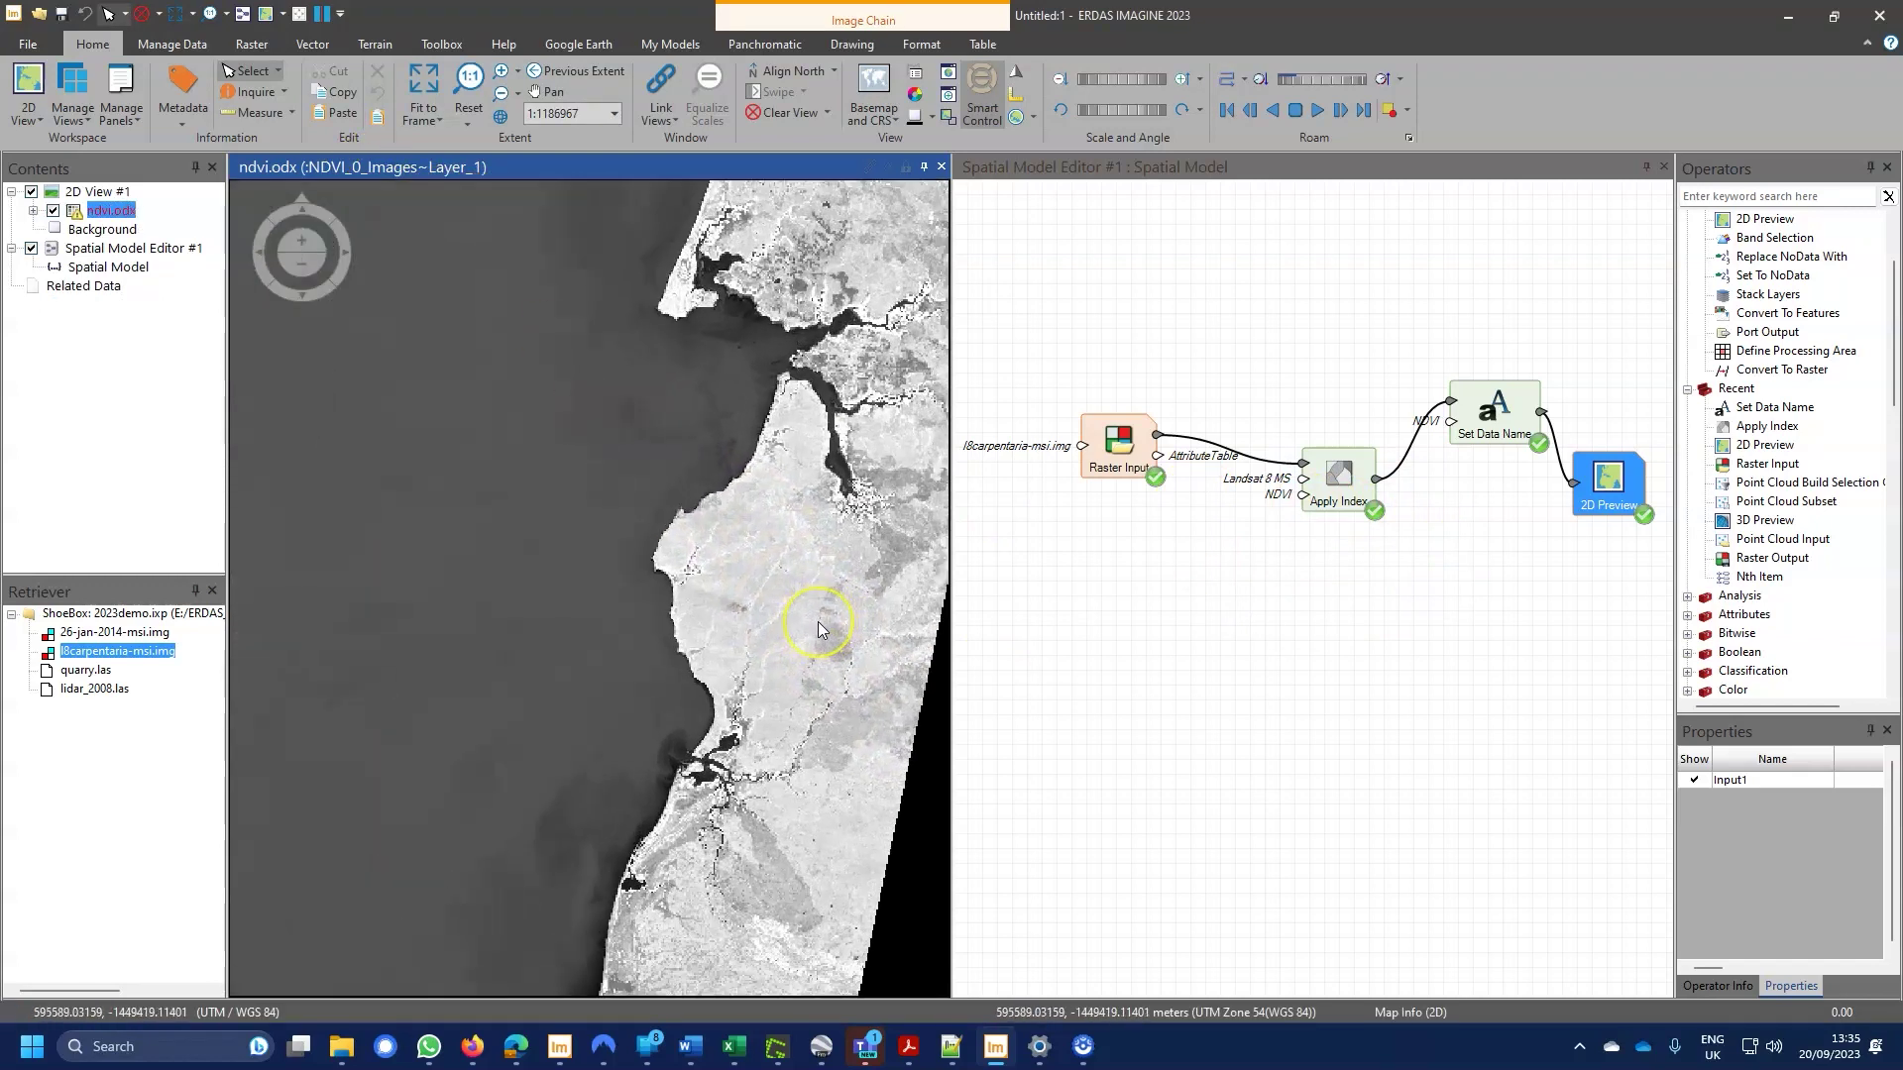
scroll(818, 622, up, 1)
scroll(807, 609, up, 1)
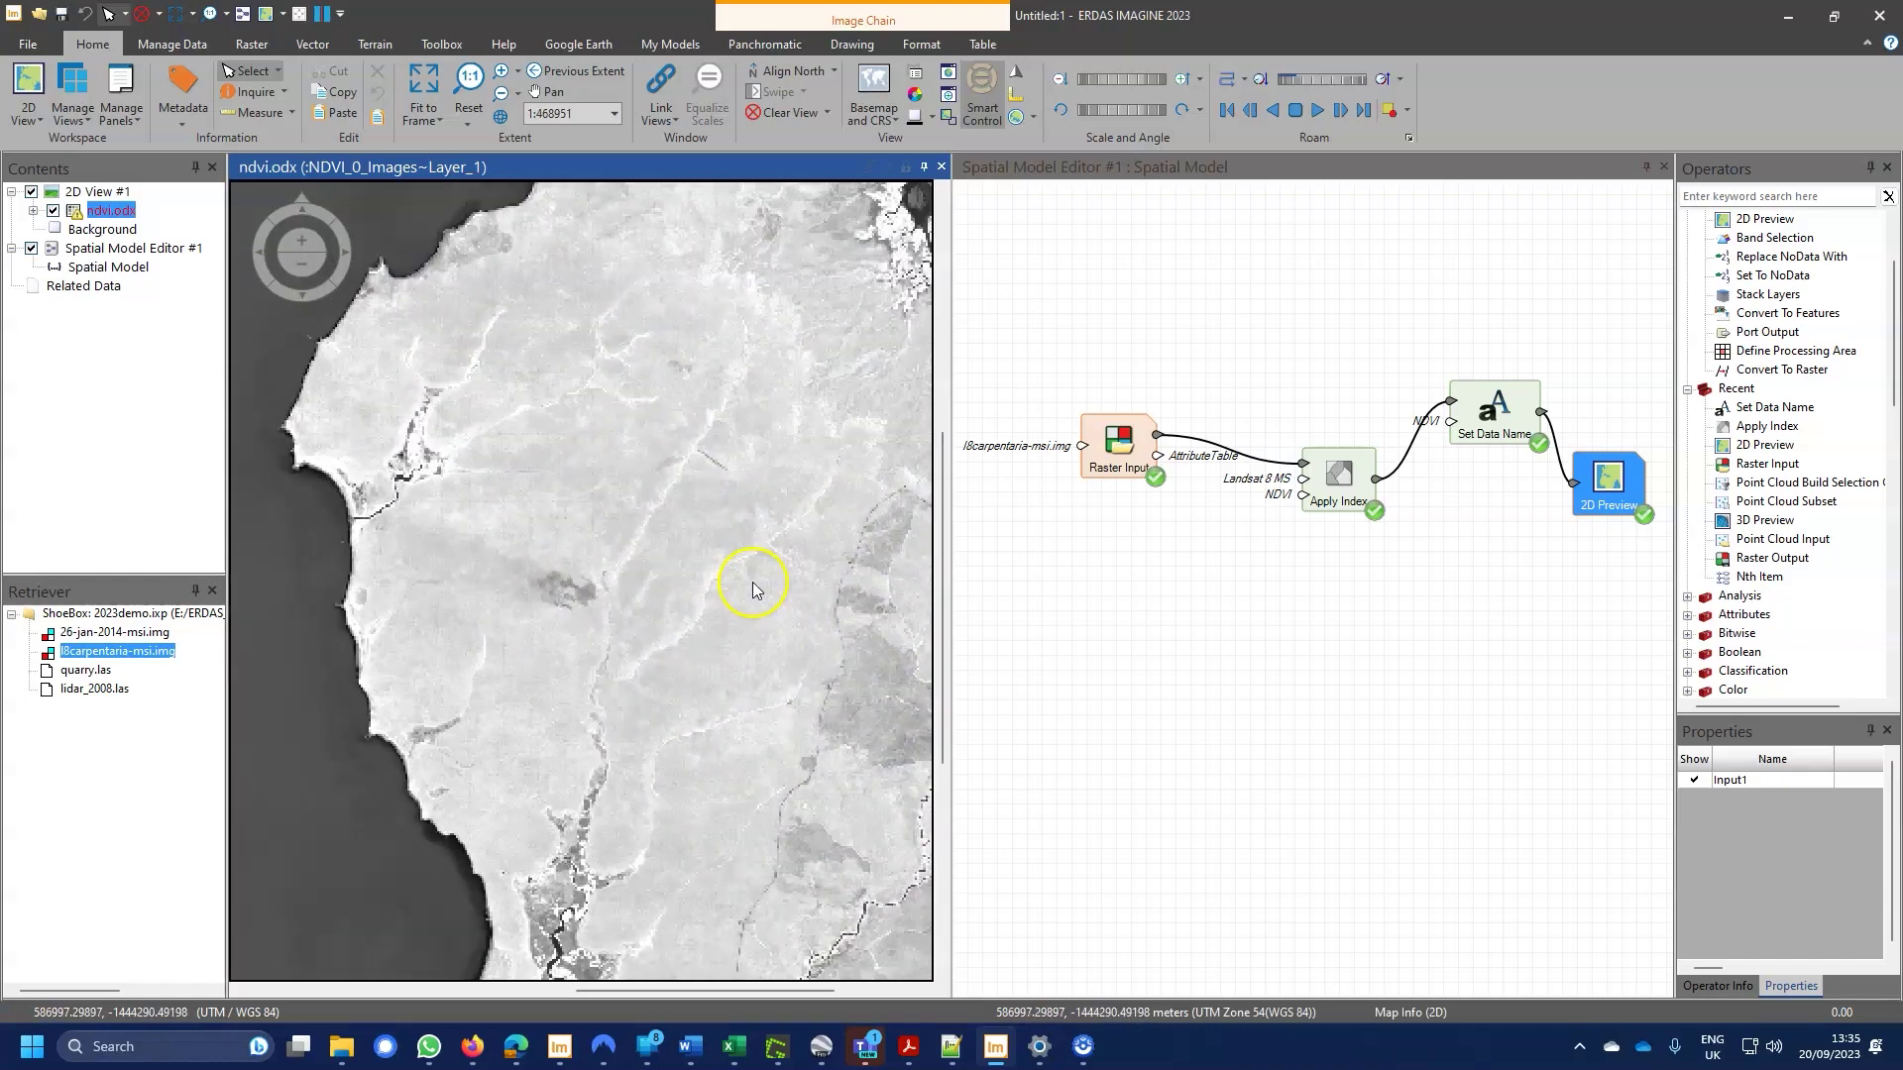
scroll(748, 582, up, 3)
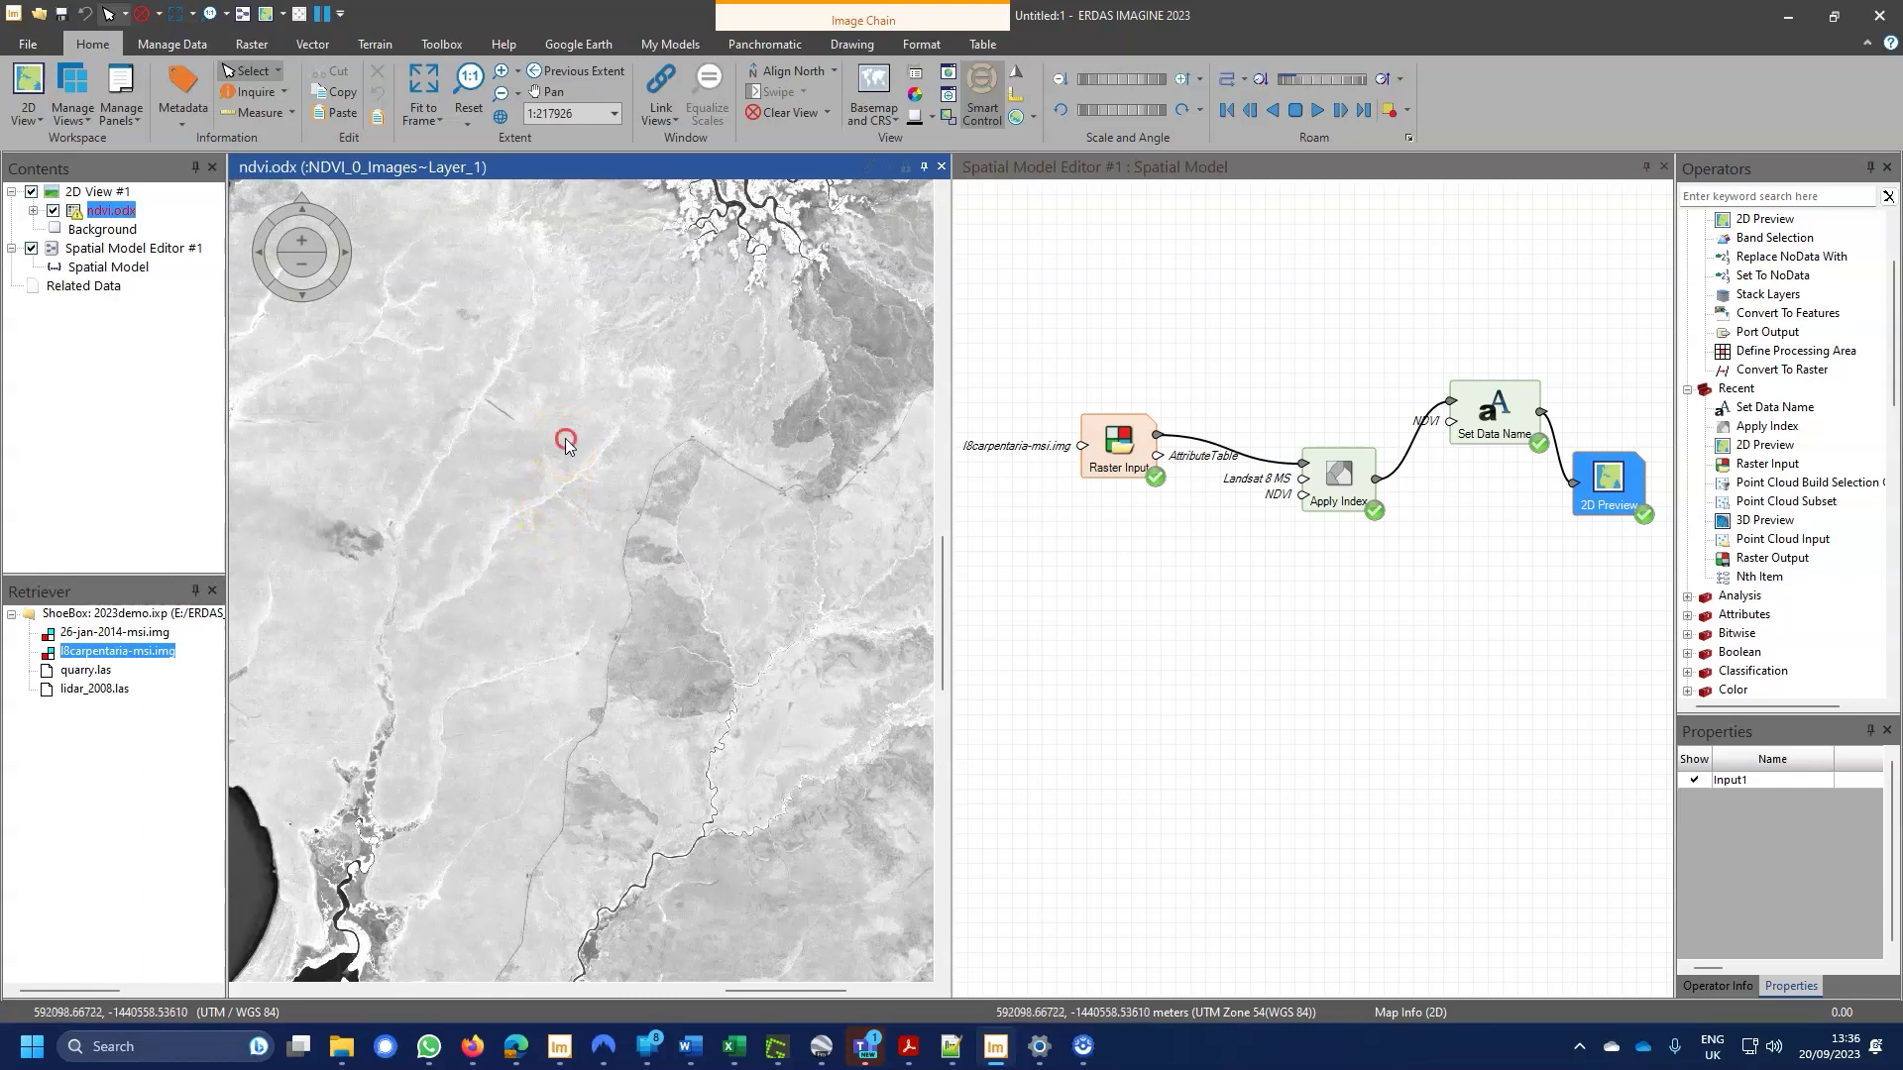
drag(566, 445, 536, 499)
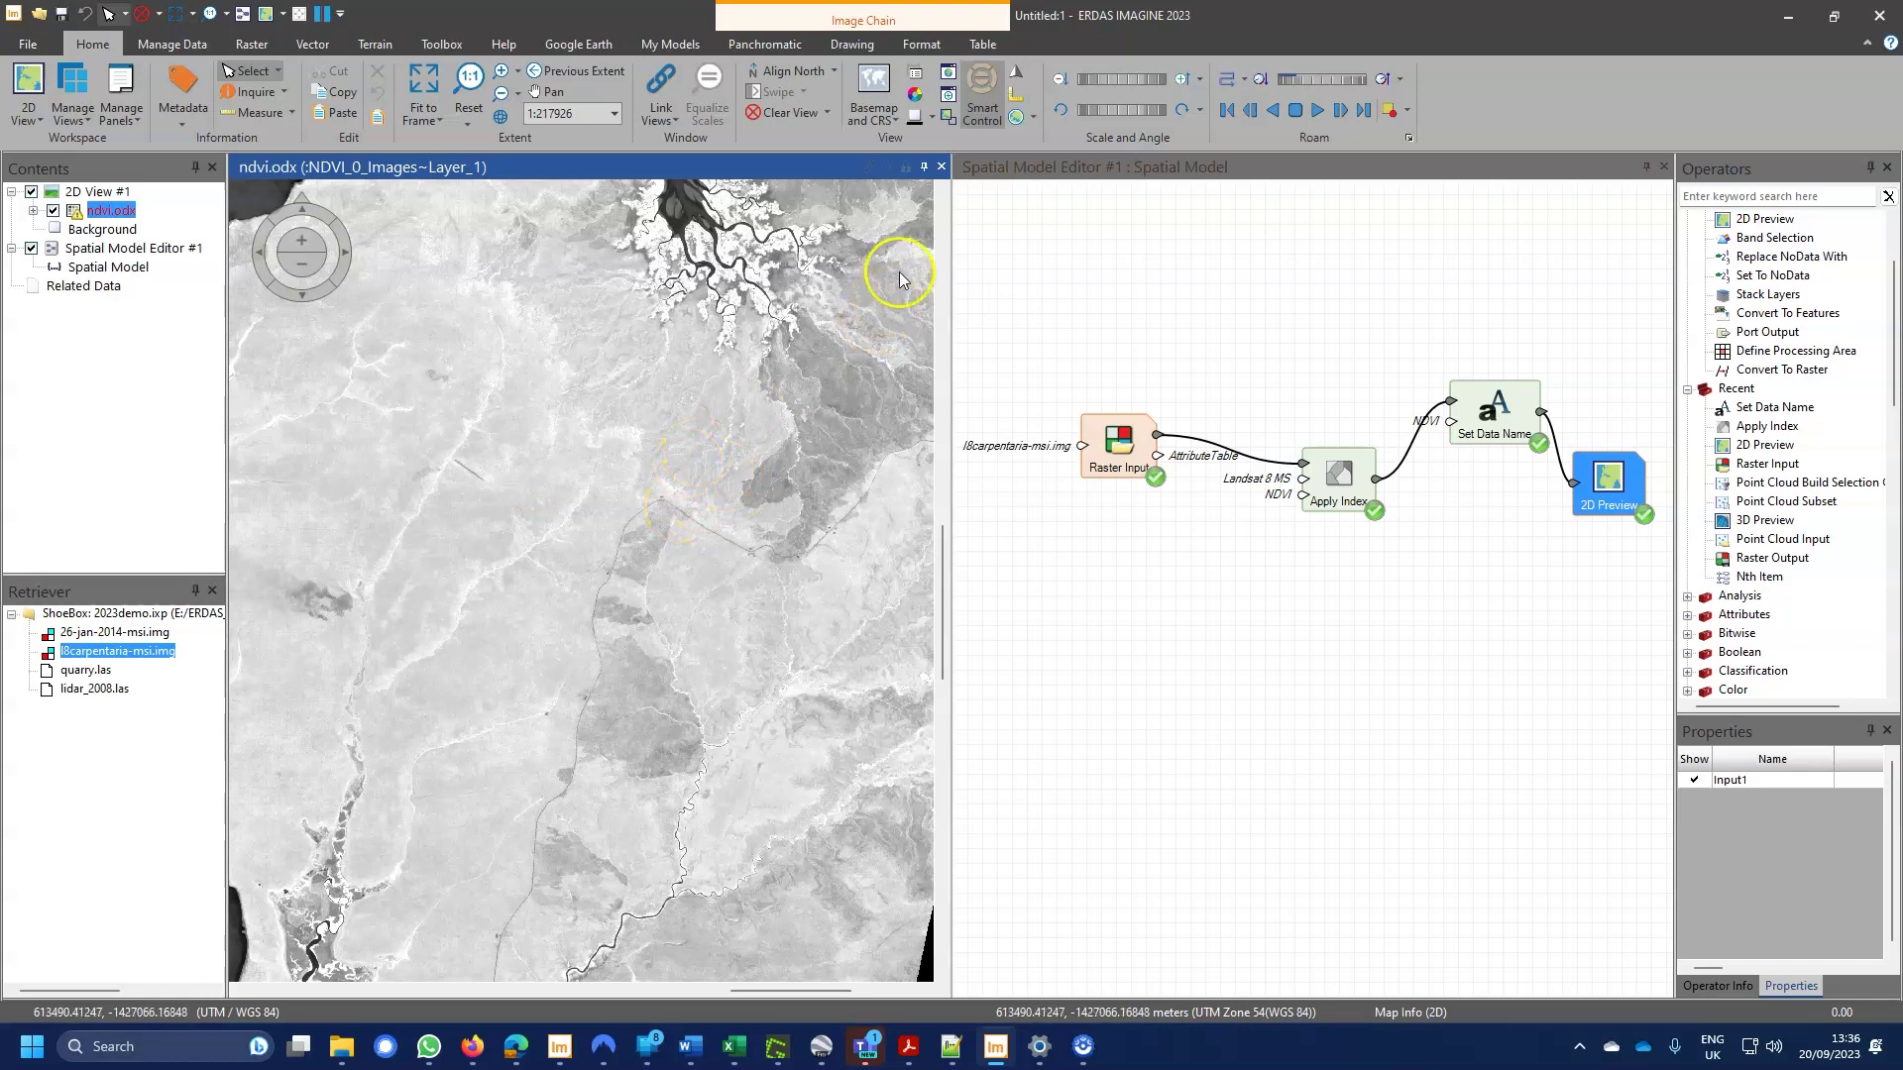
Close the ndvi.odx 2D view, select all four model nodes and close the model without saving
click(941, 167)
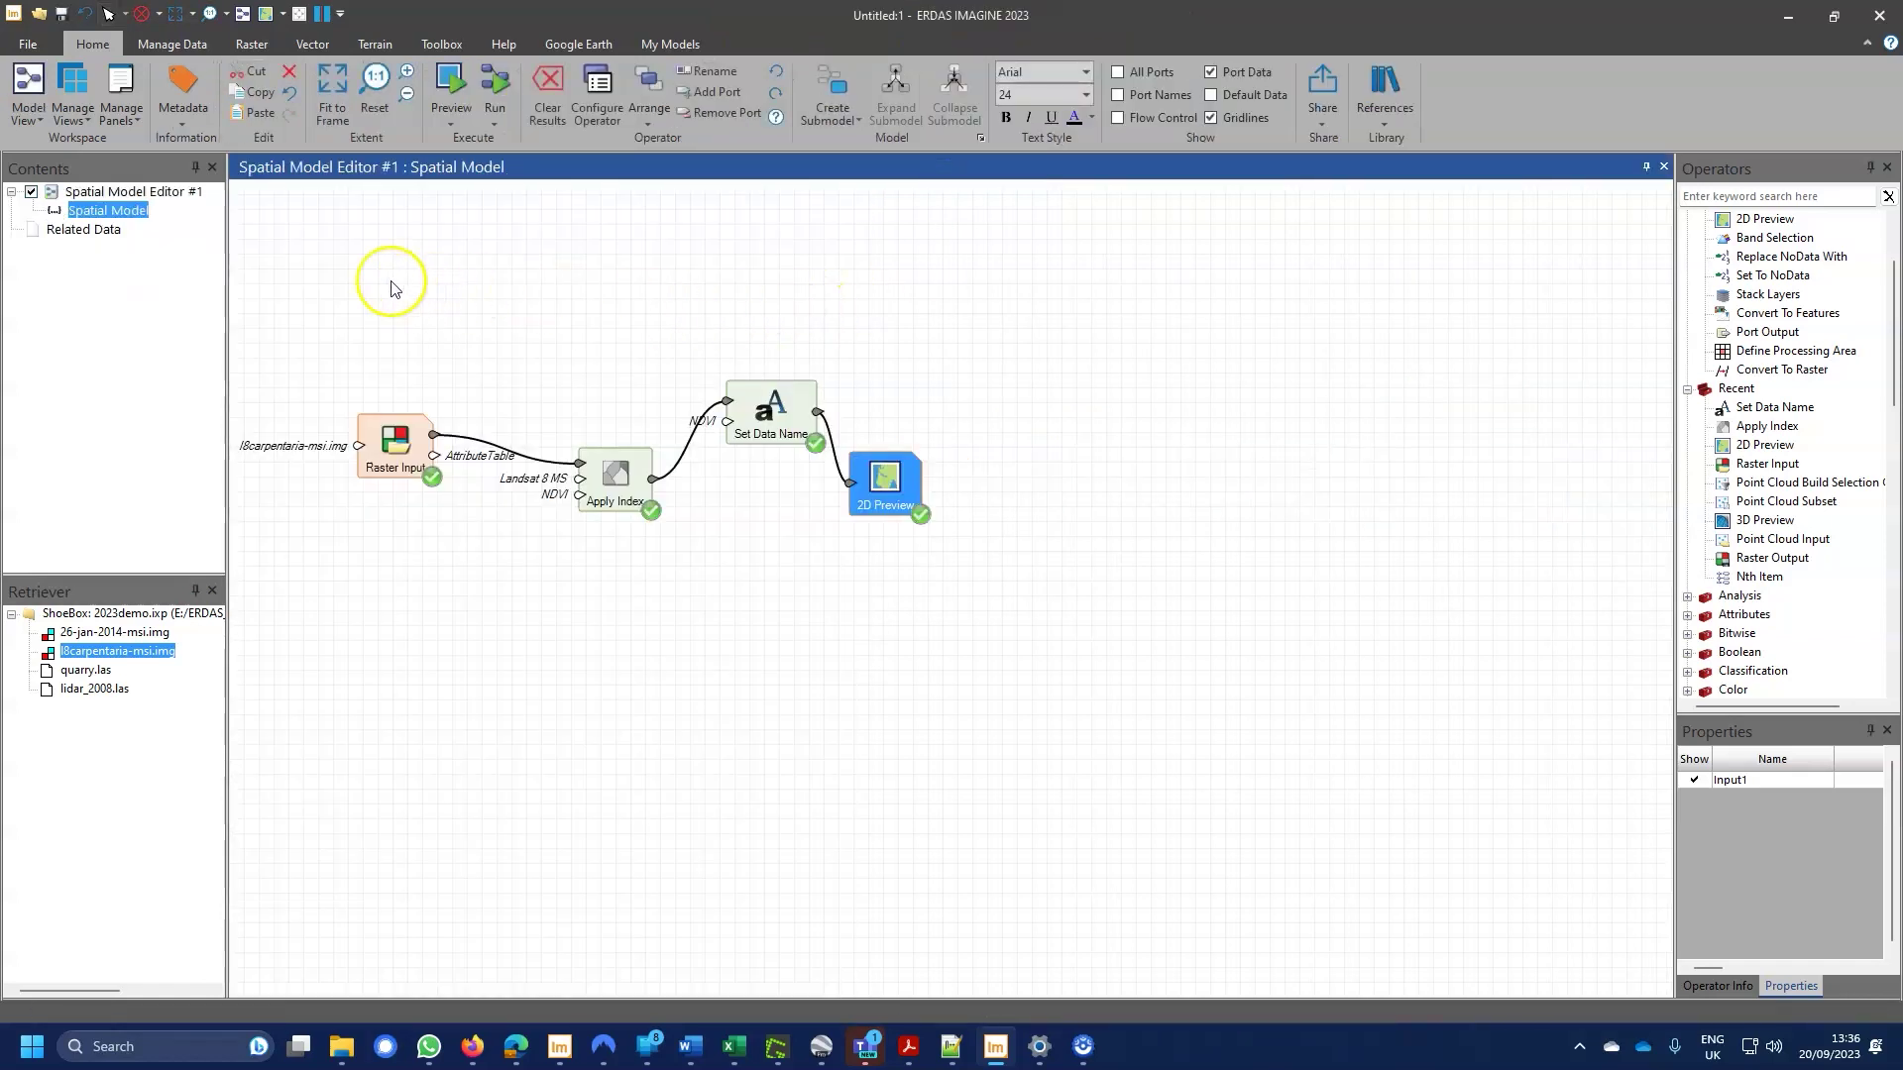
drag(347, 270, 944, 603)
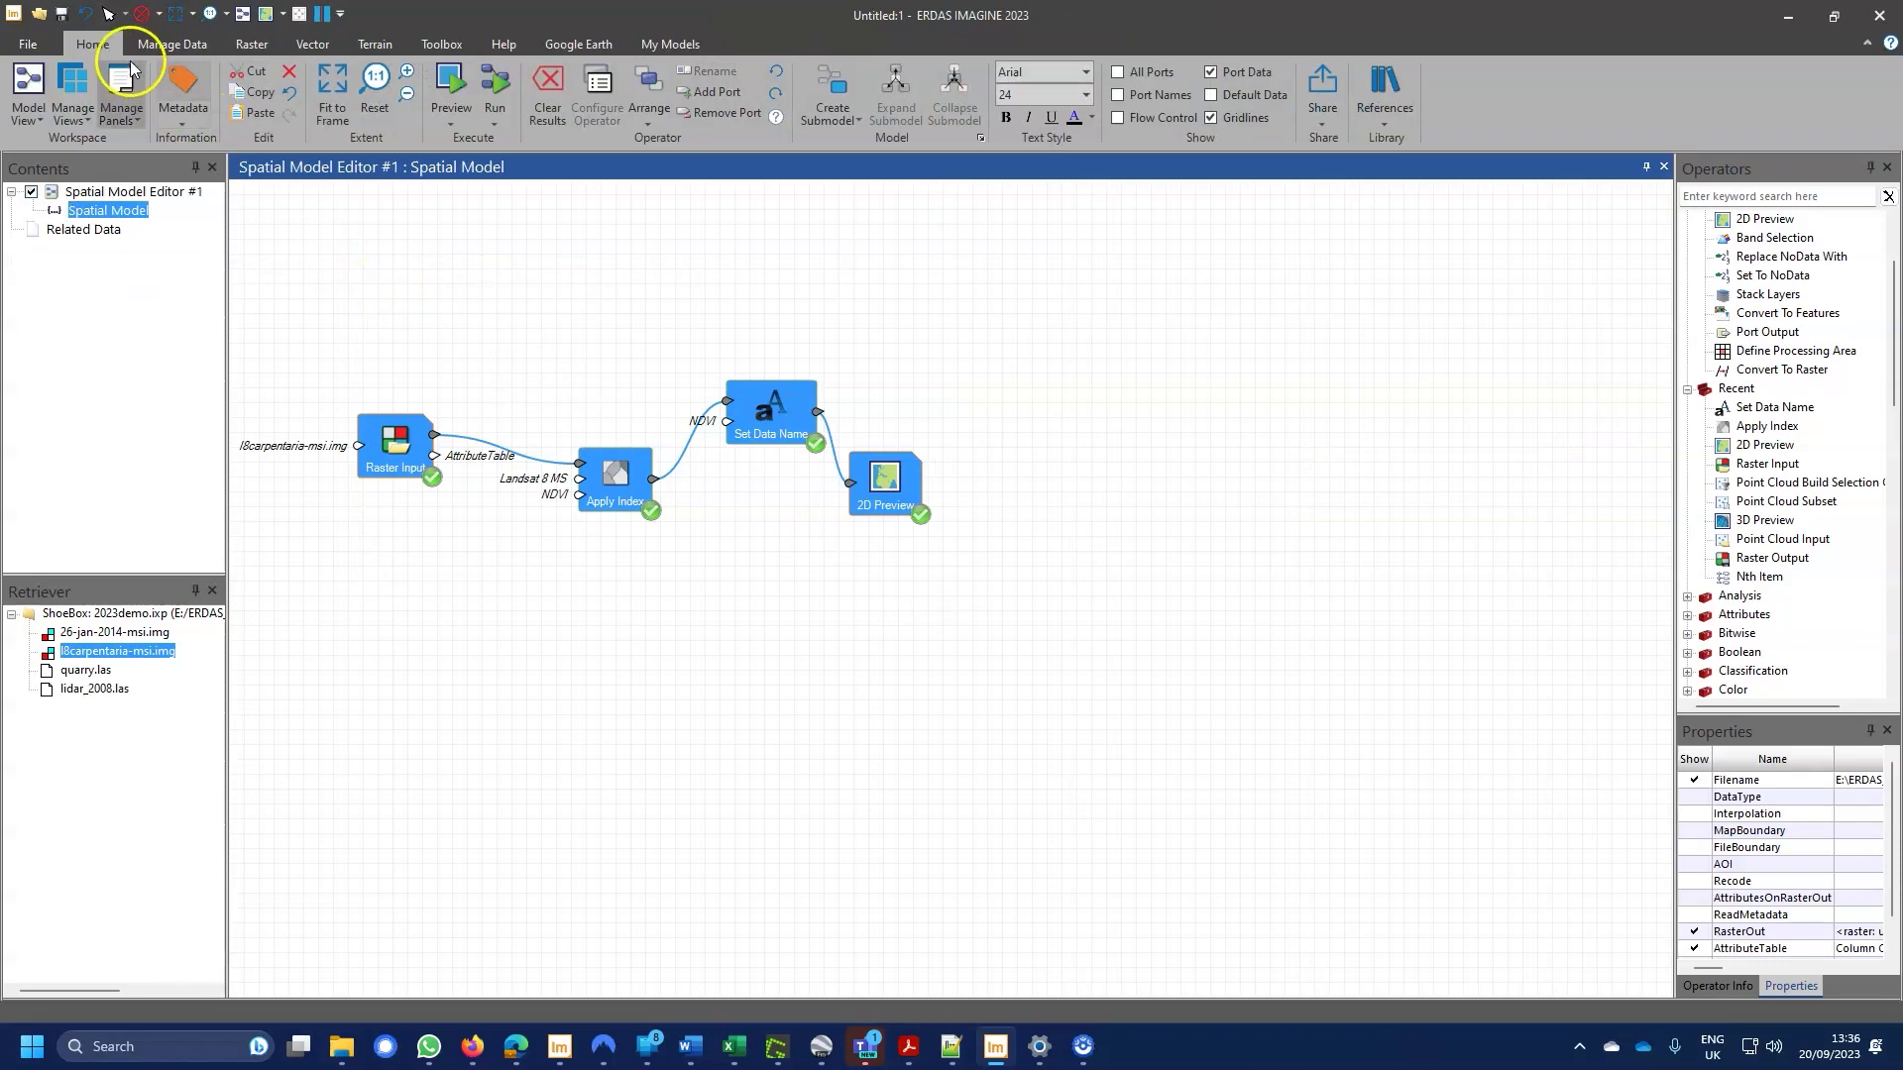
click(138, 15)
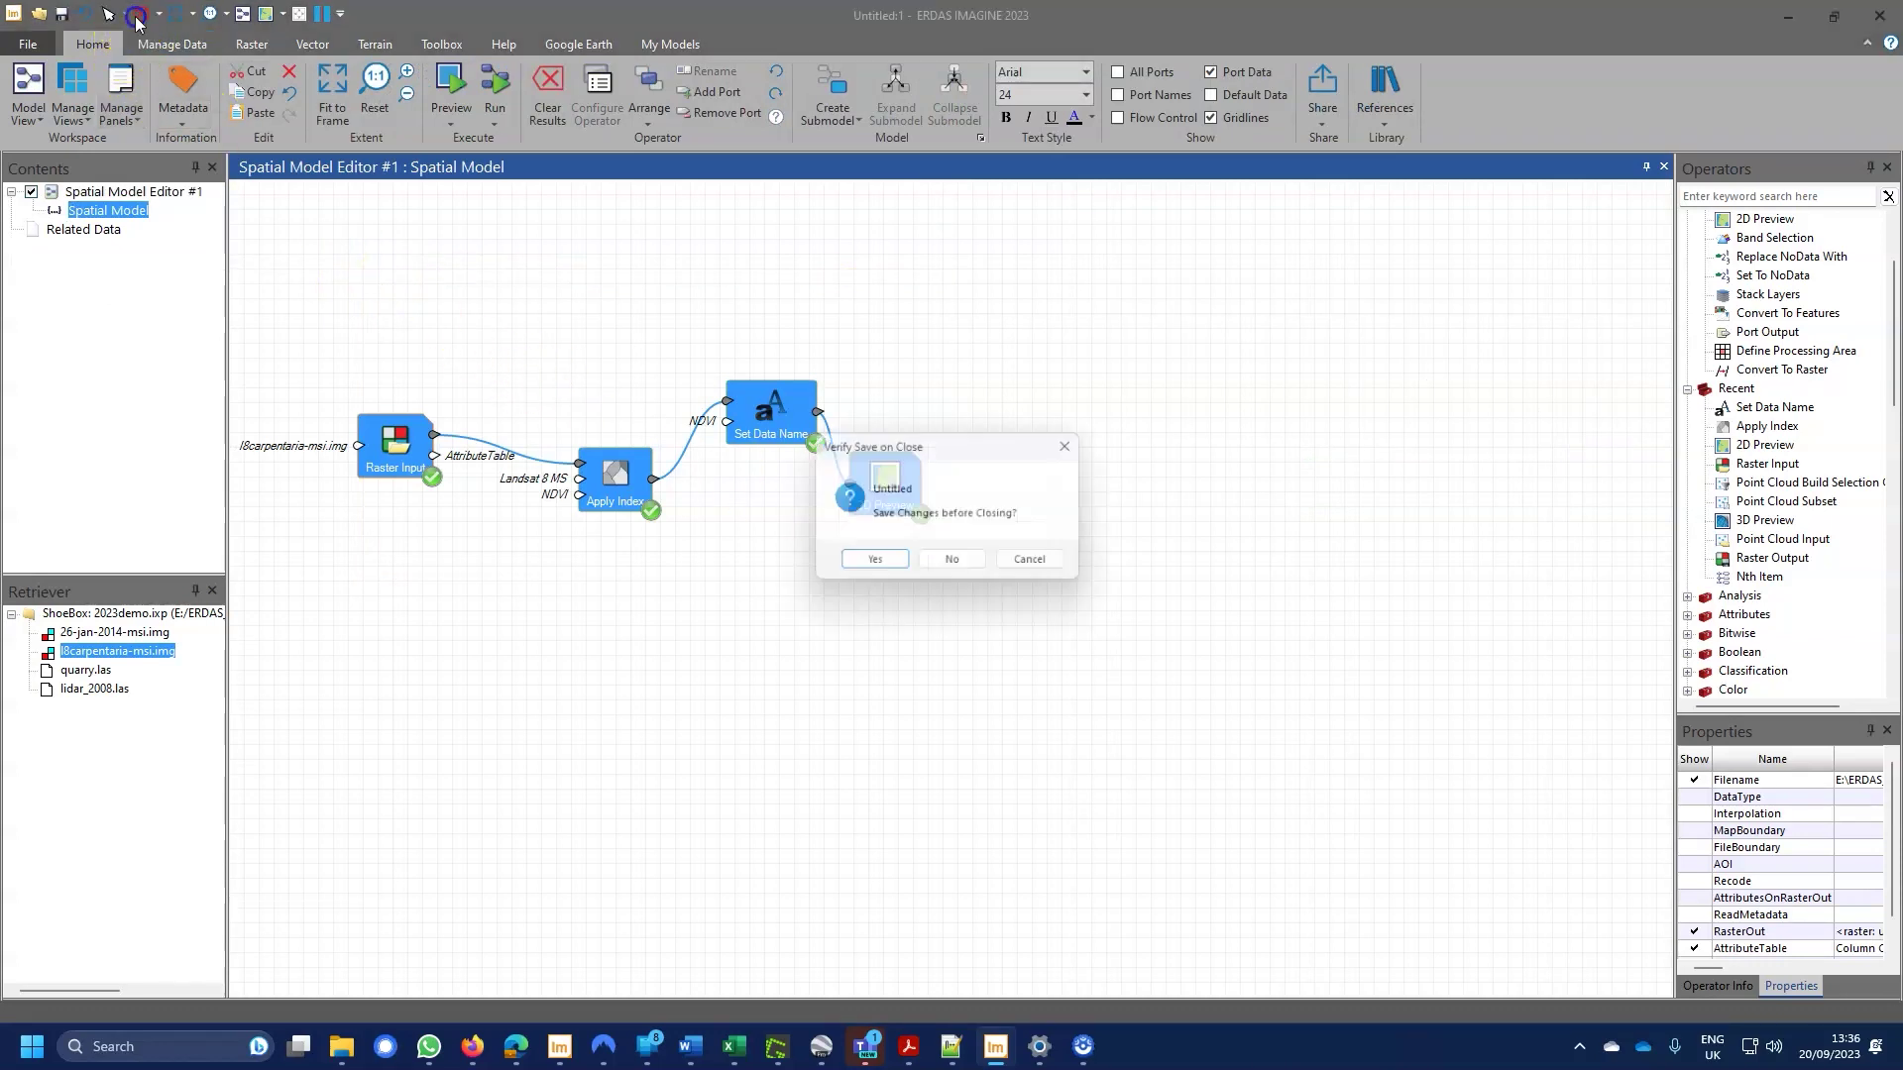
click(948, 561)
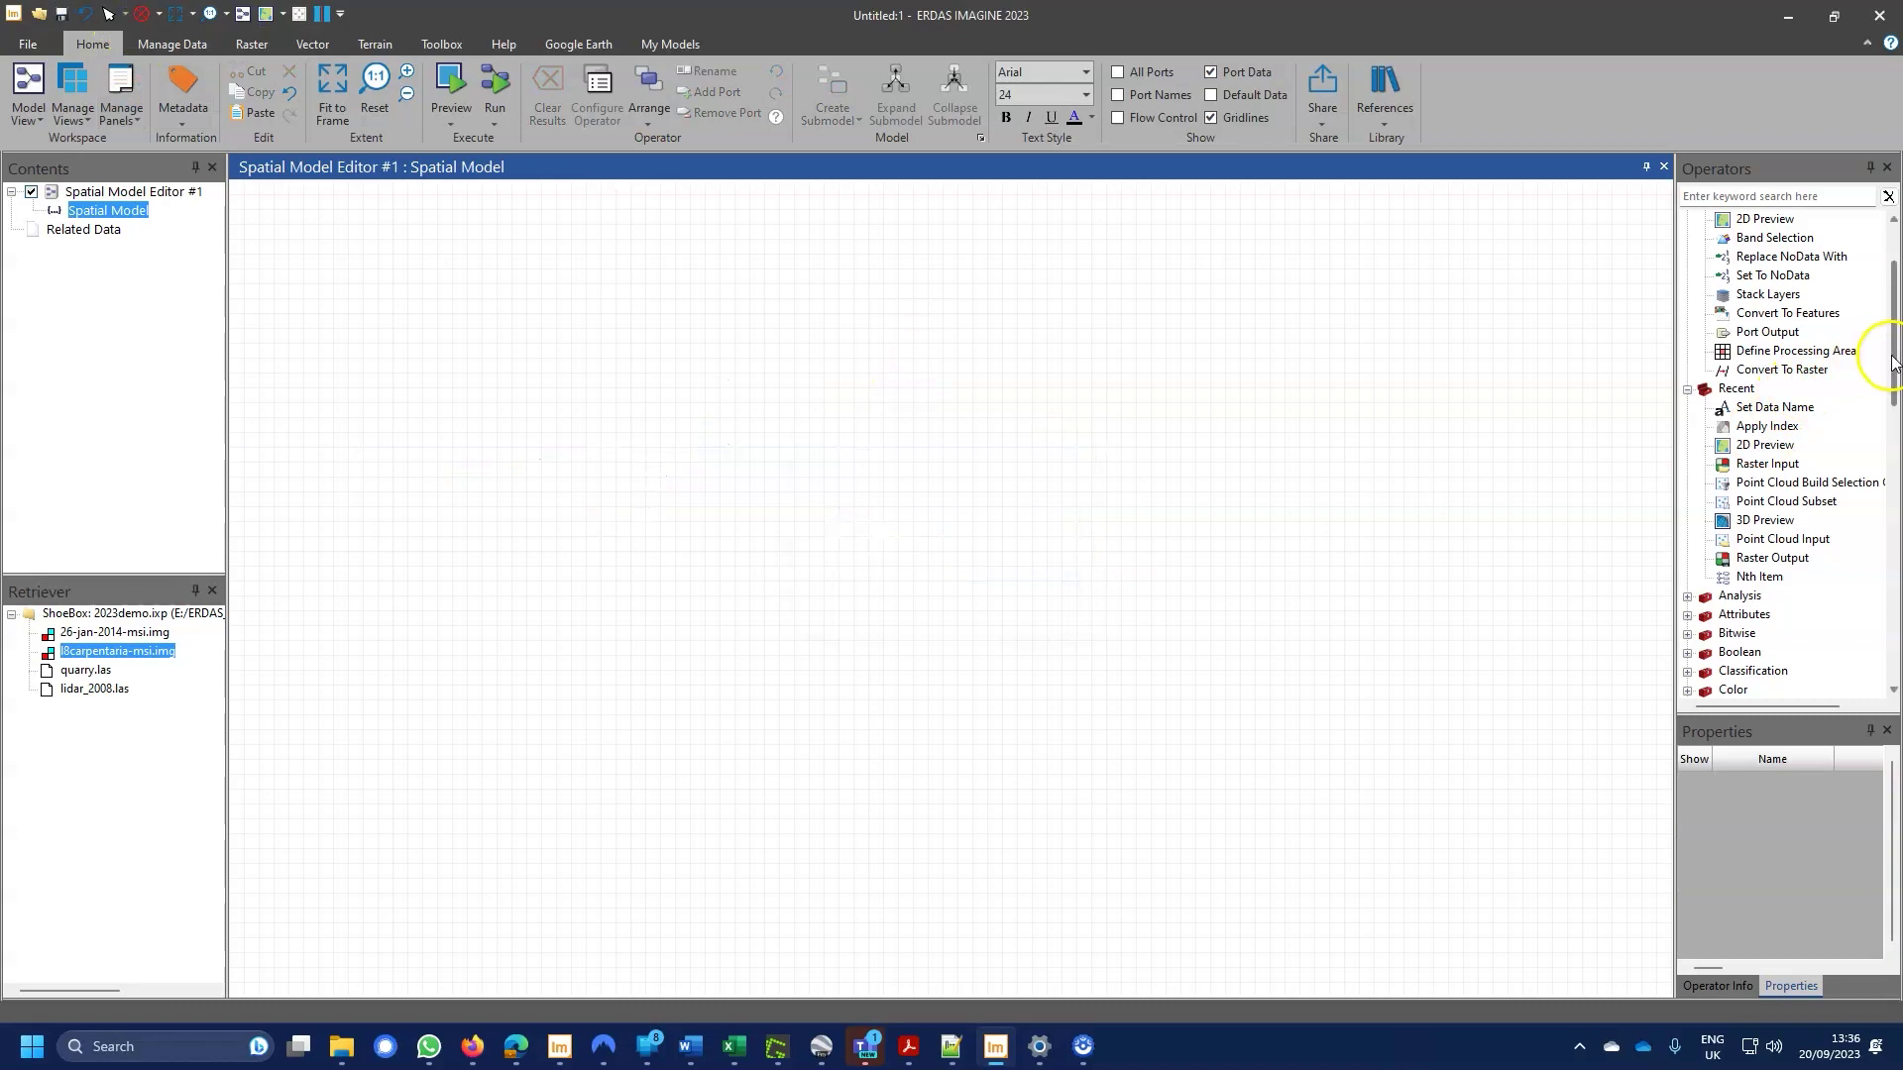
Add lidar_2008.las and a 3D Preview operator to the canvas, wiring PointCloud into Input1
drag(1893, 337, 1893, 609)
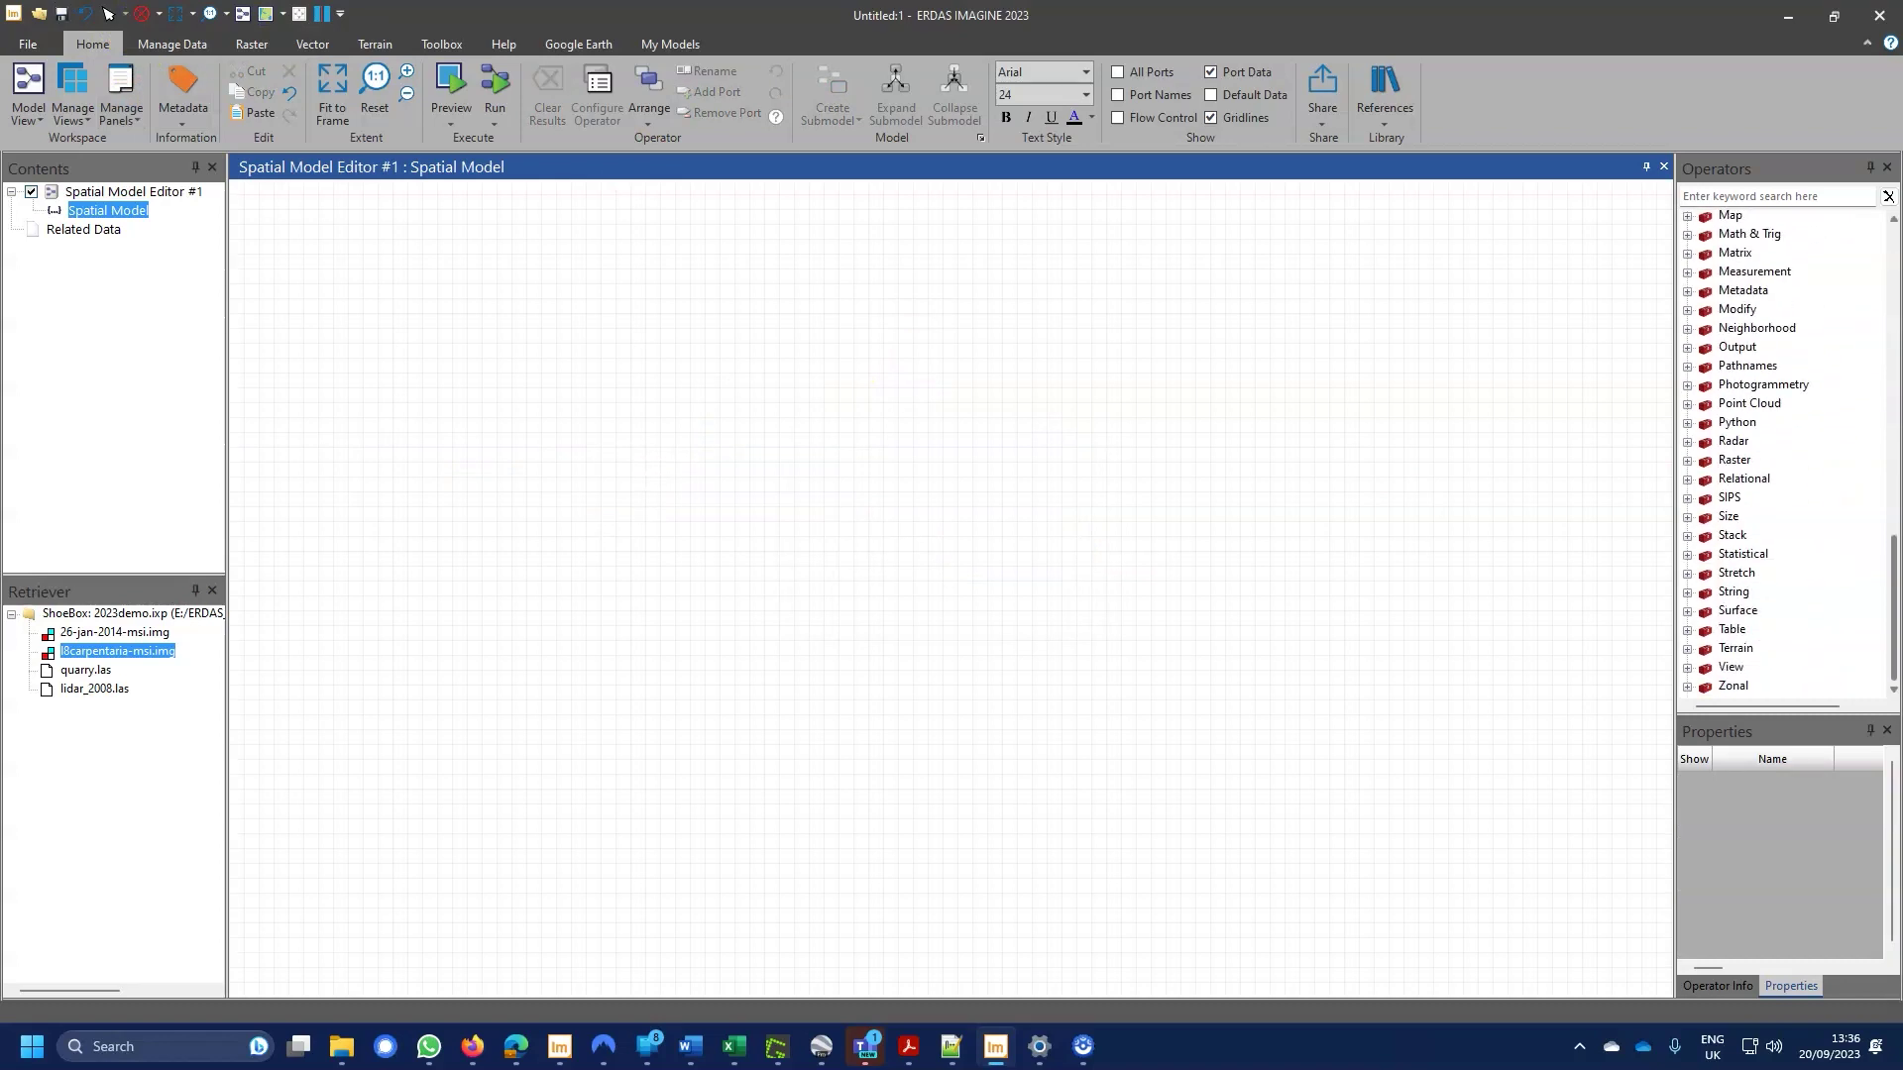
click(1686, 668)
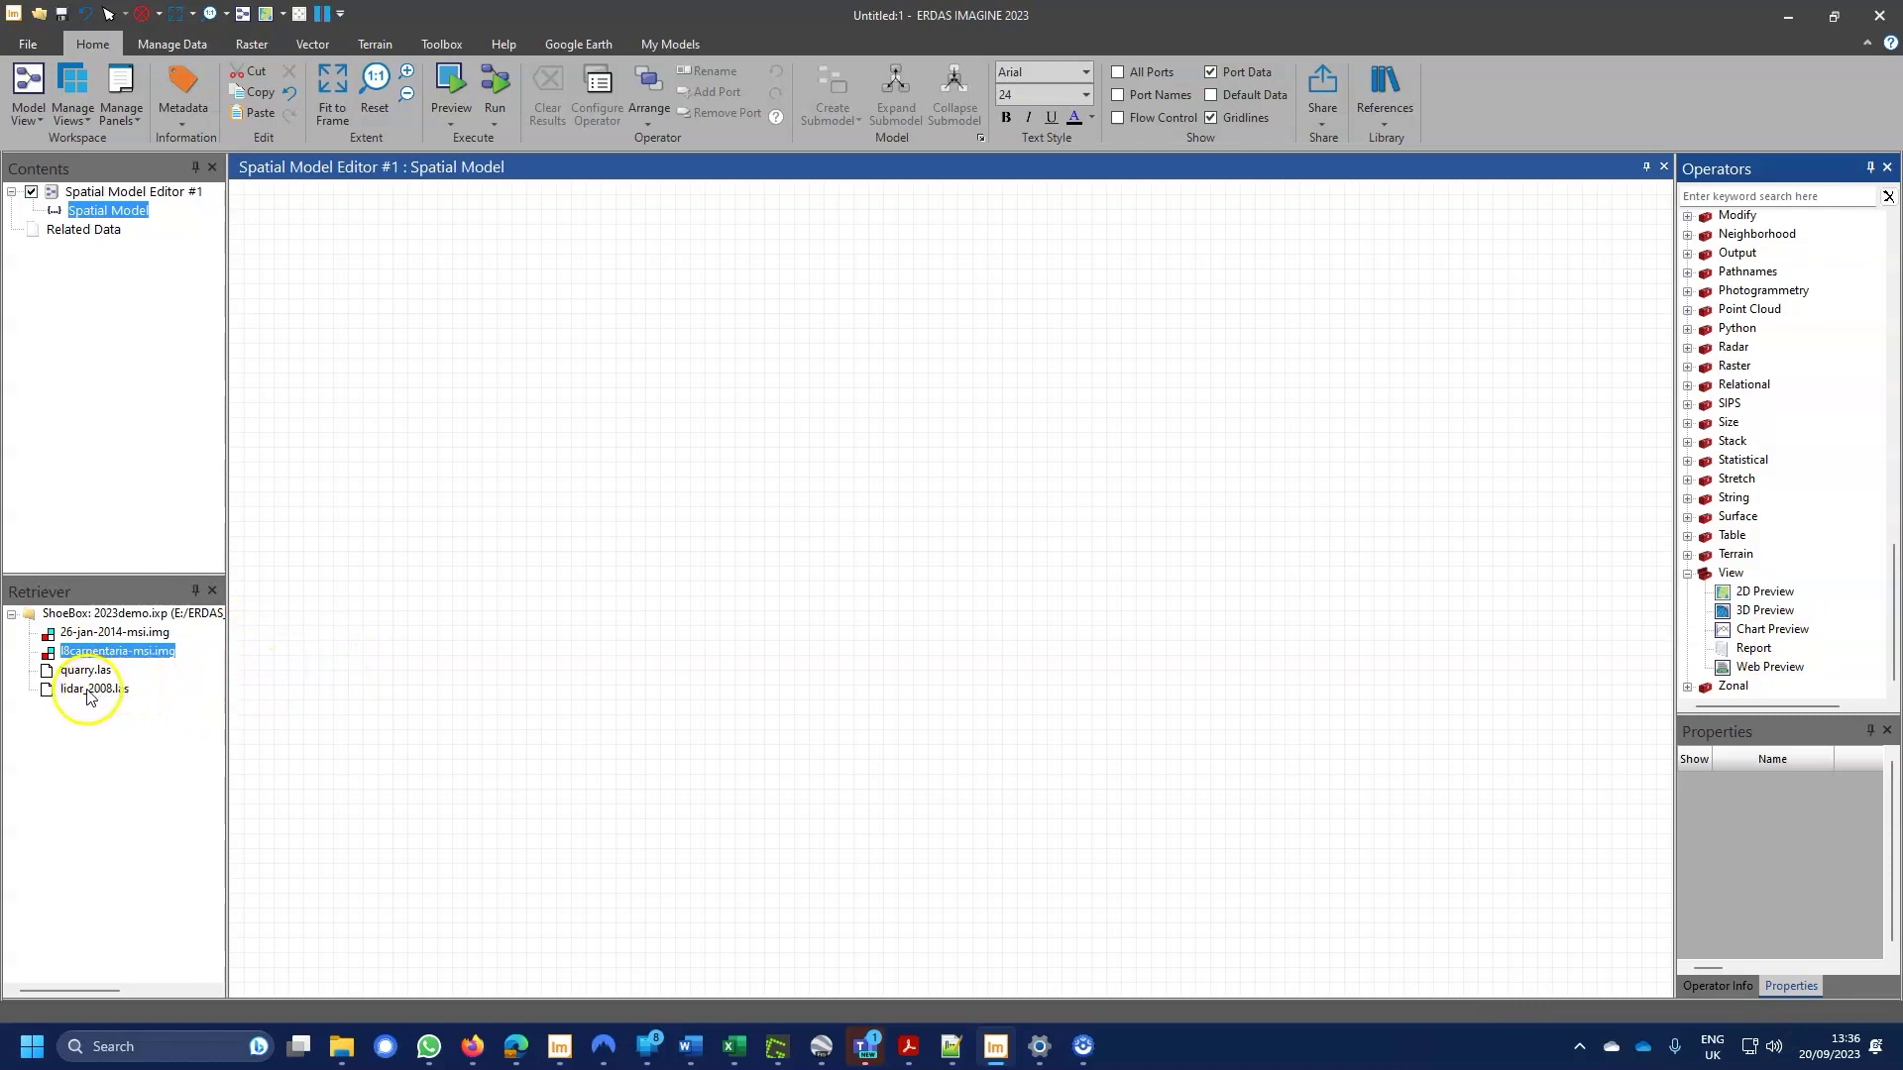
drag(94, 688, 405, 426)
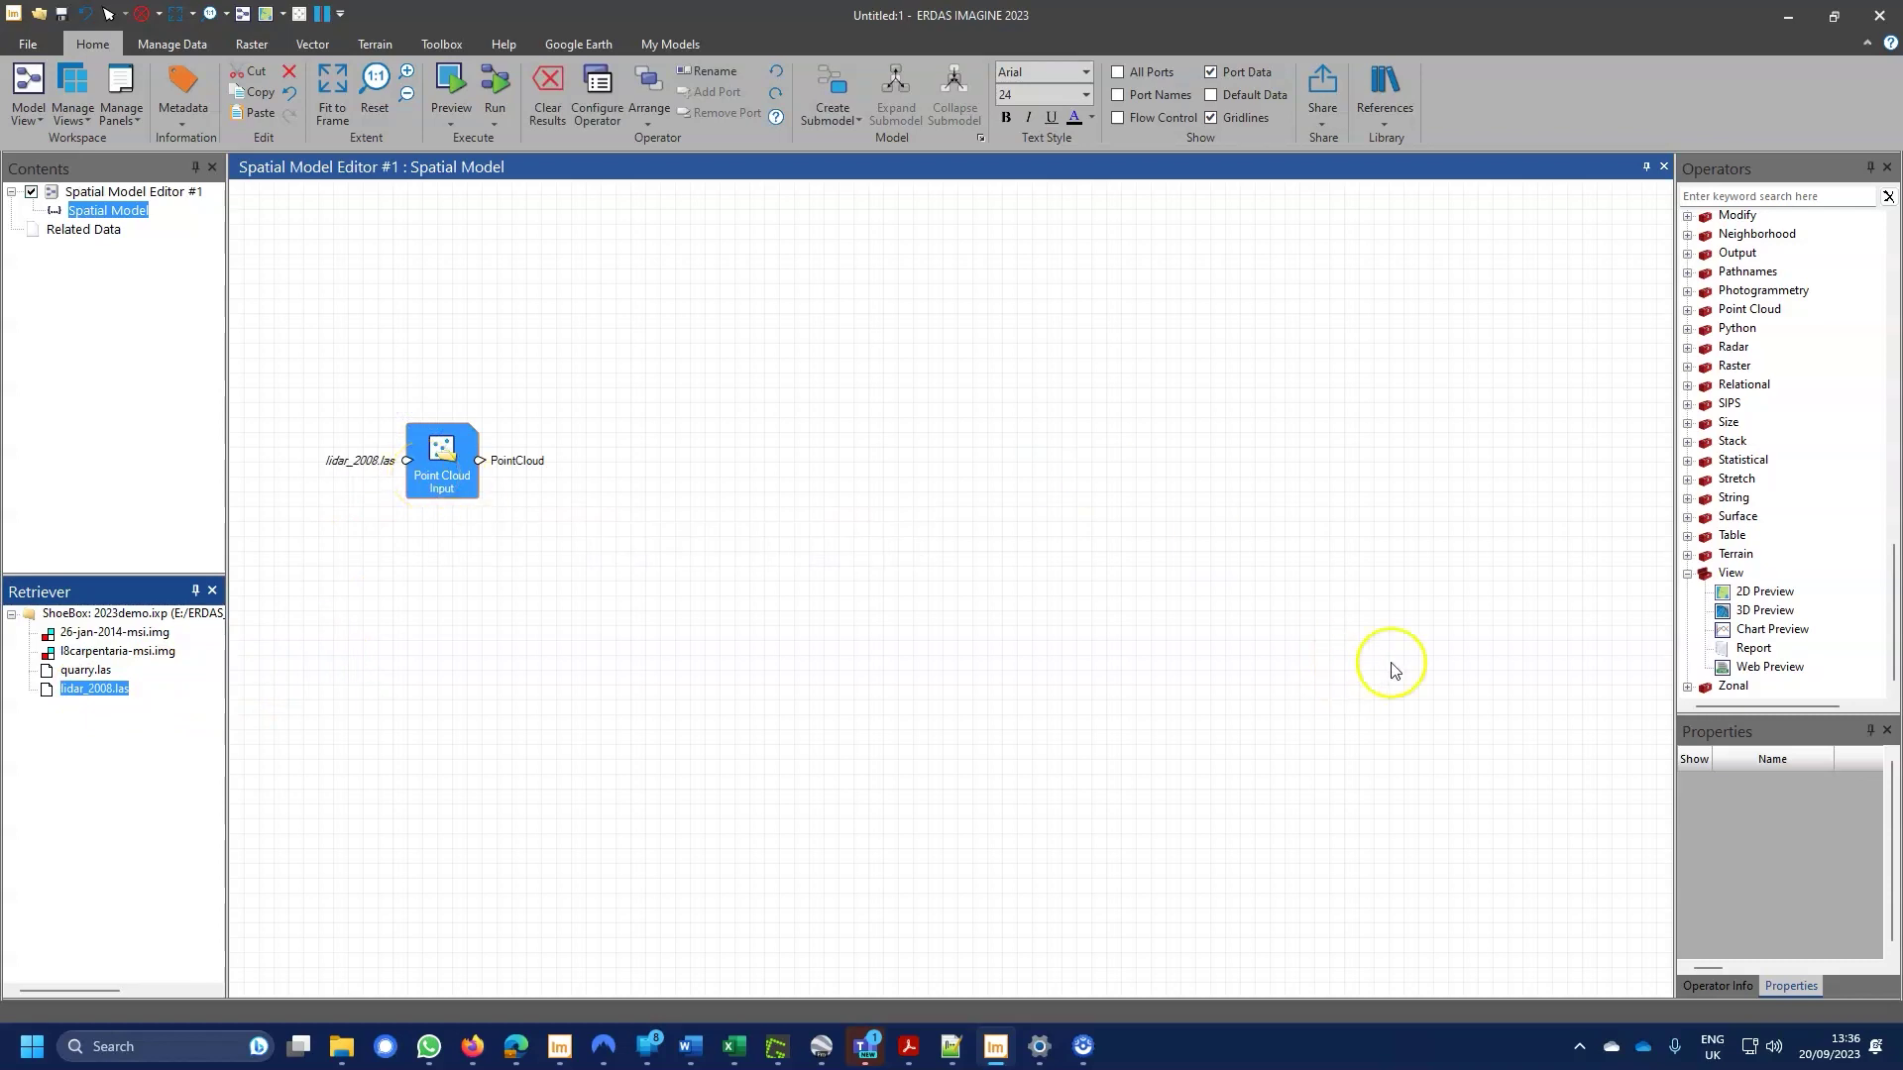
drag(1759, 612, 998, 480)
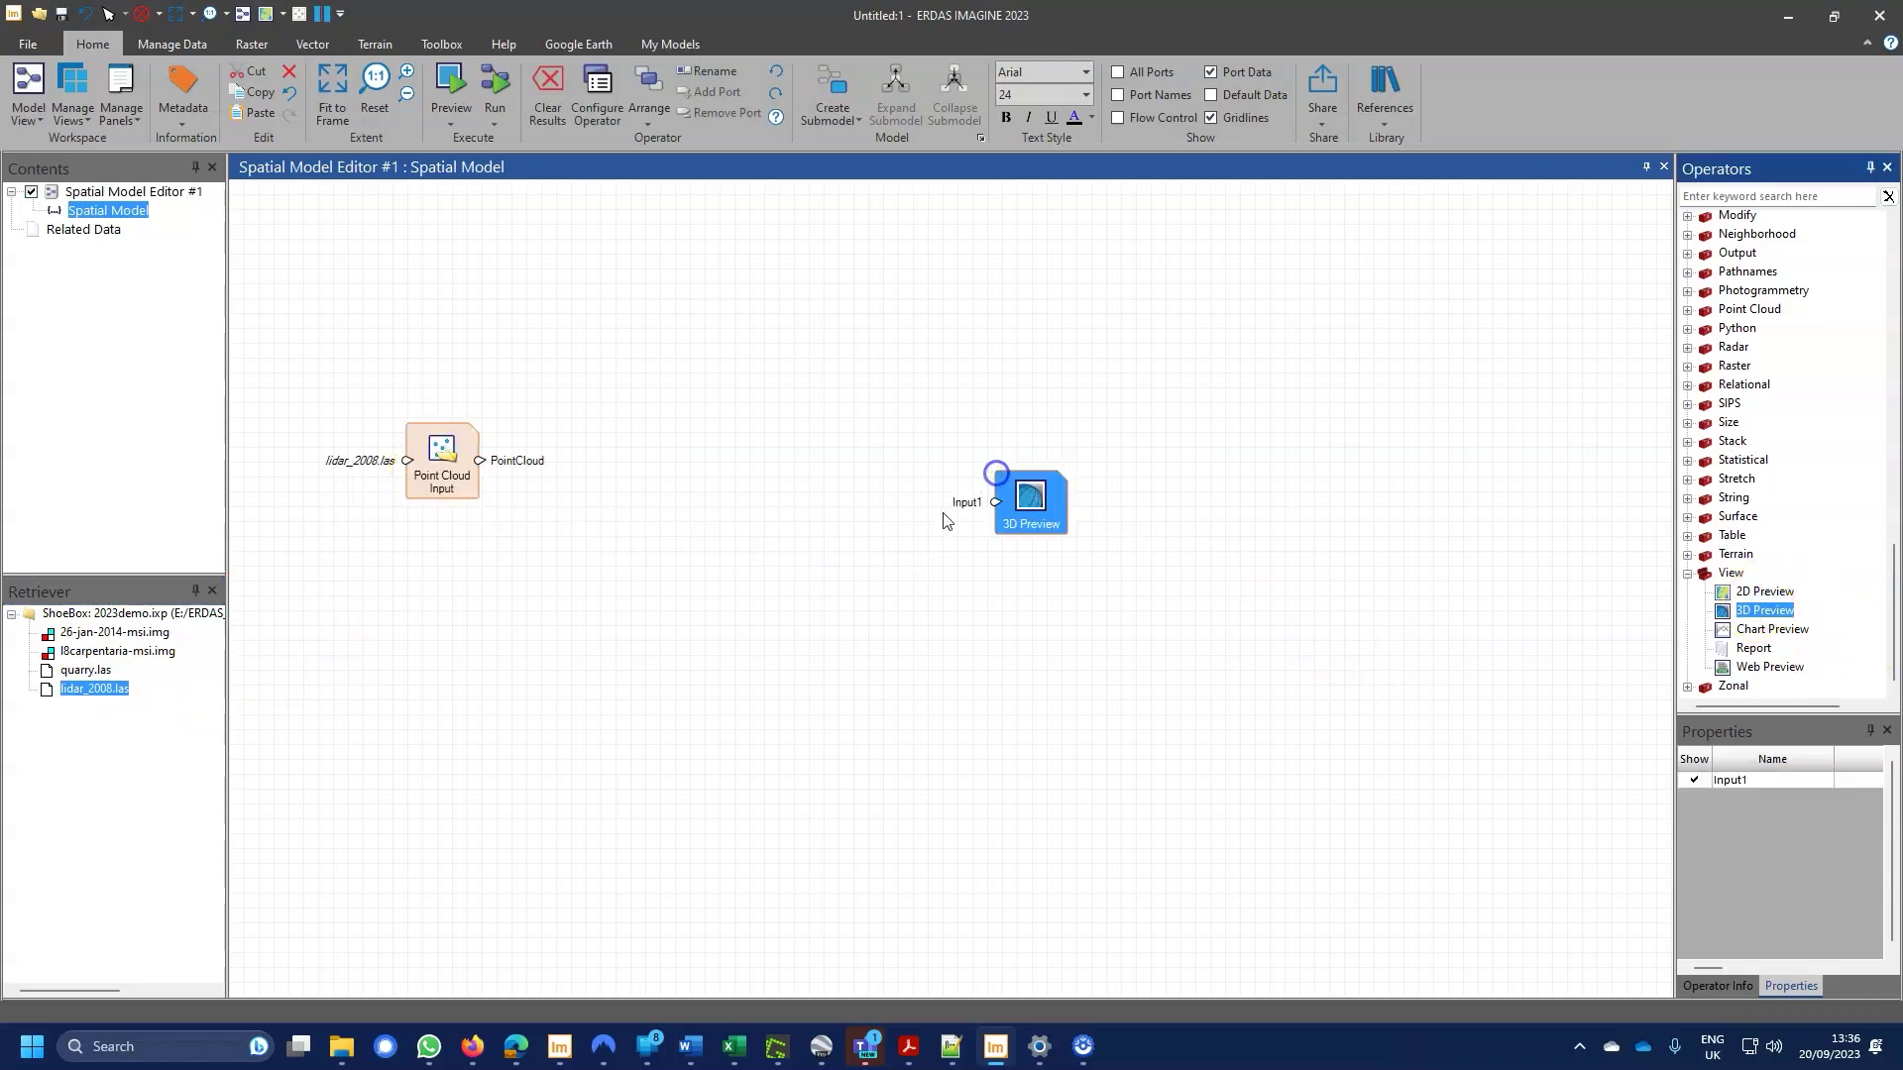
drag(479, 460, 995, 502)
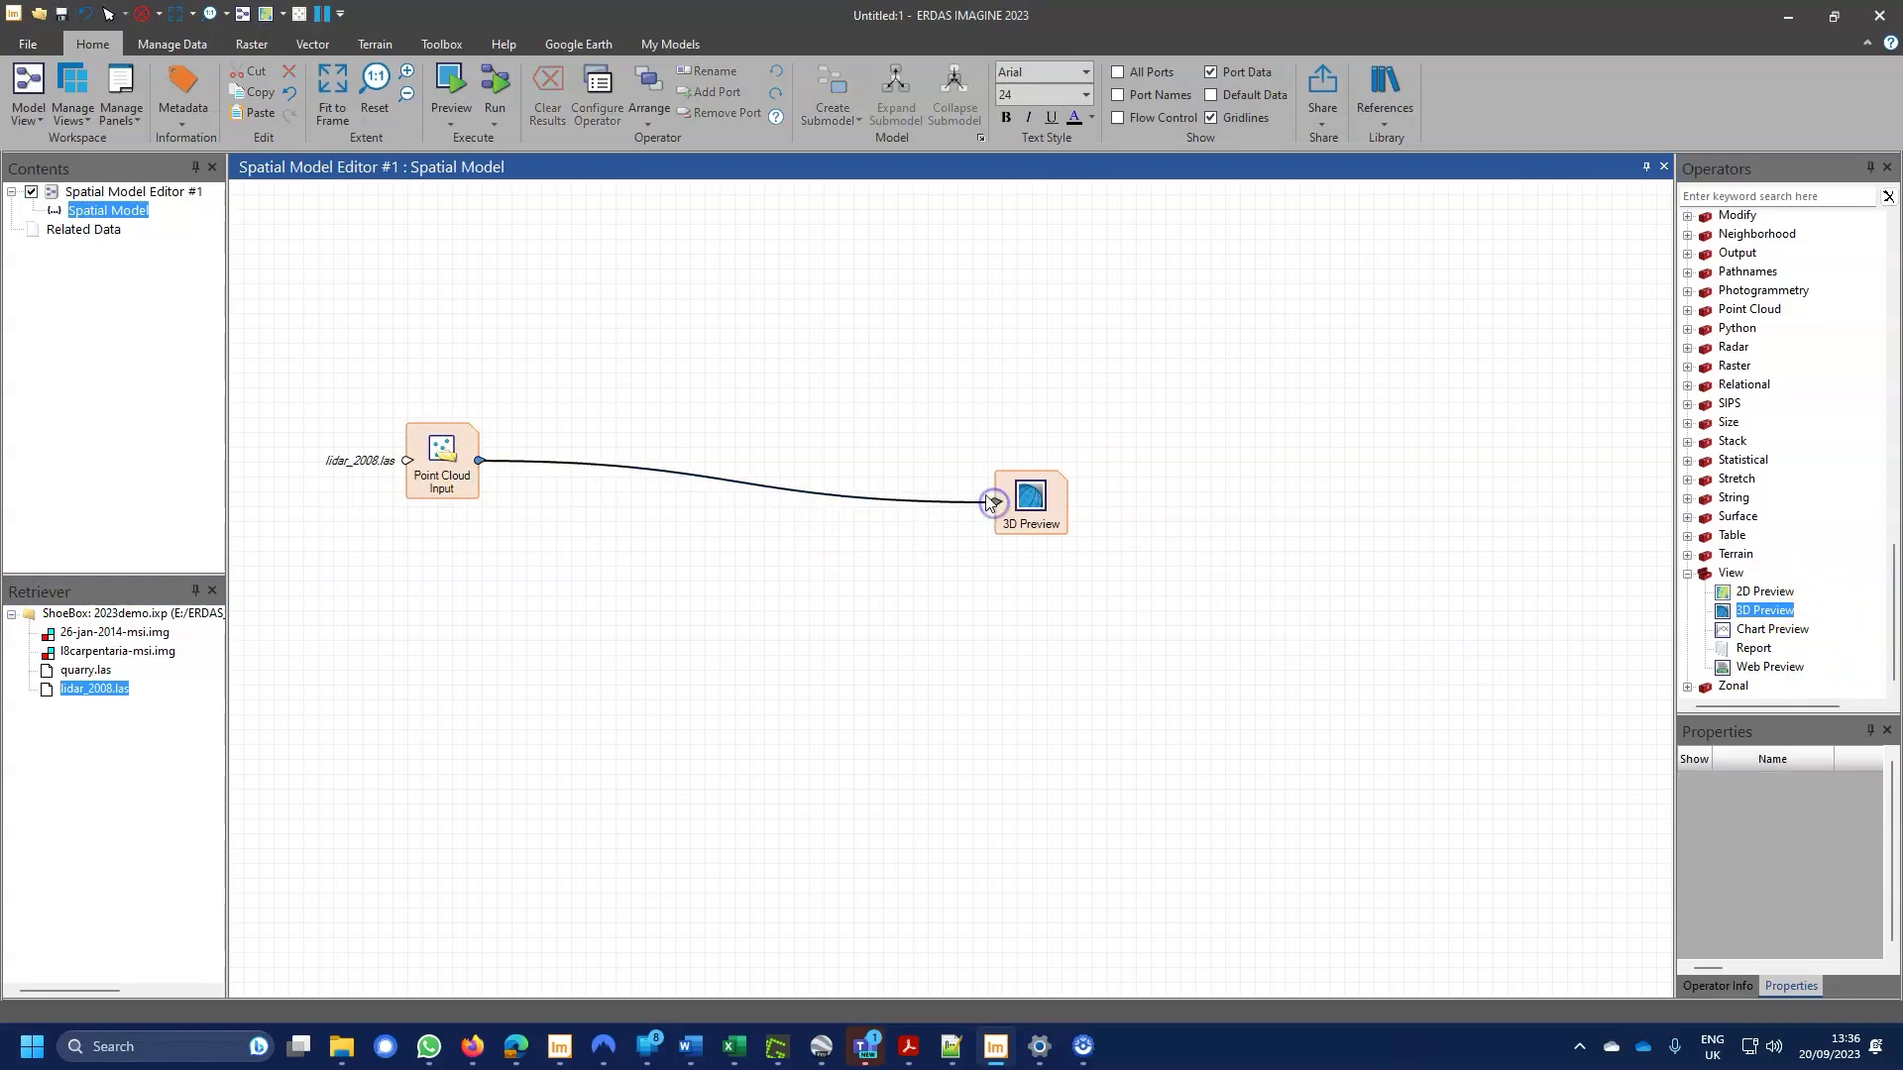
Run Preview to render lidar_2008 in Globe View, then zoom and tilt to a low oblique angle
click(451, 79)
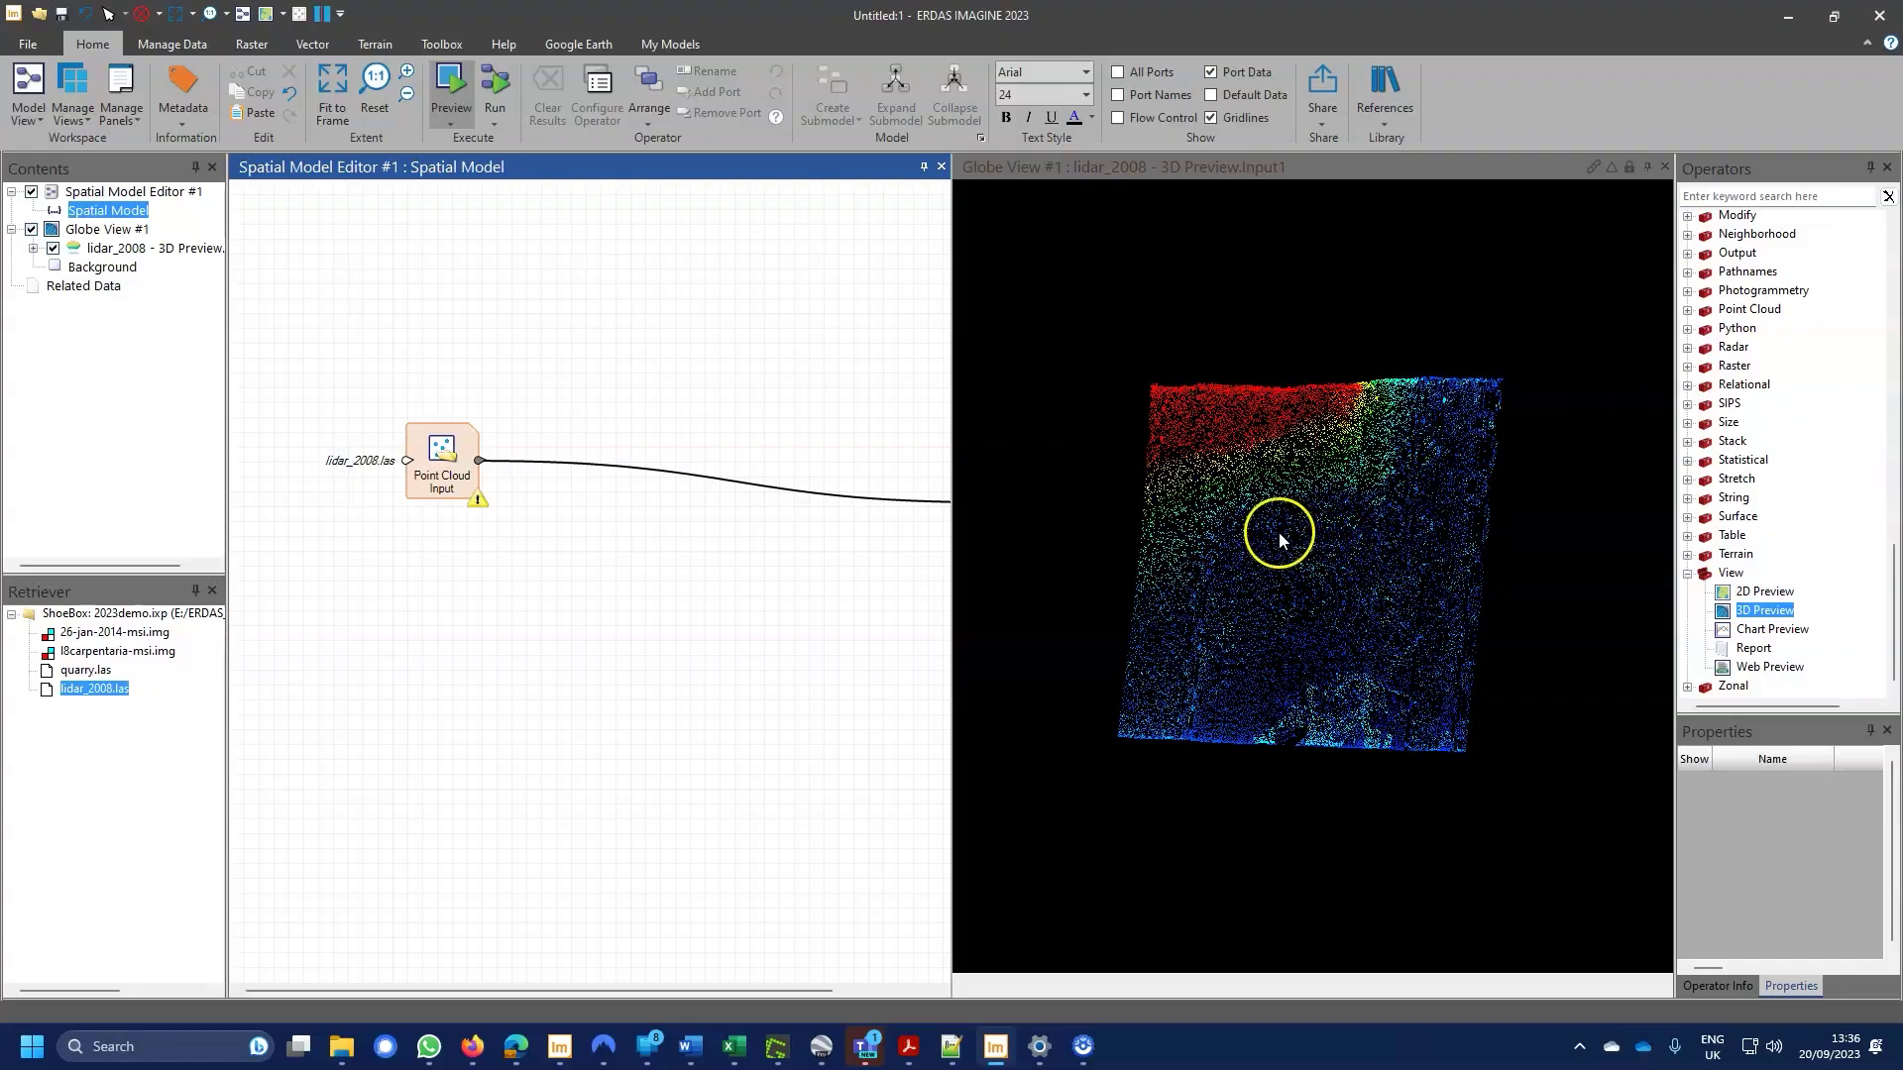
scroll(1288, 533, up, 5)
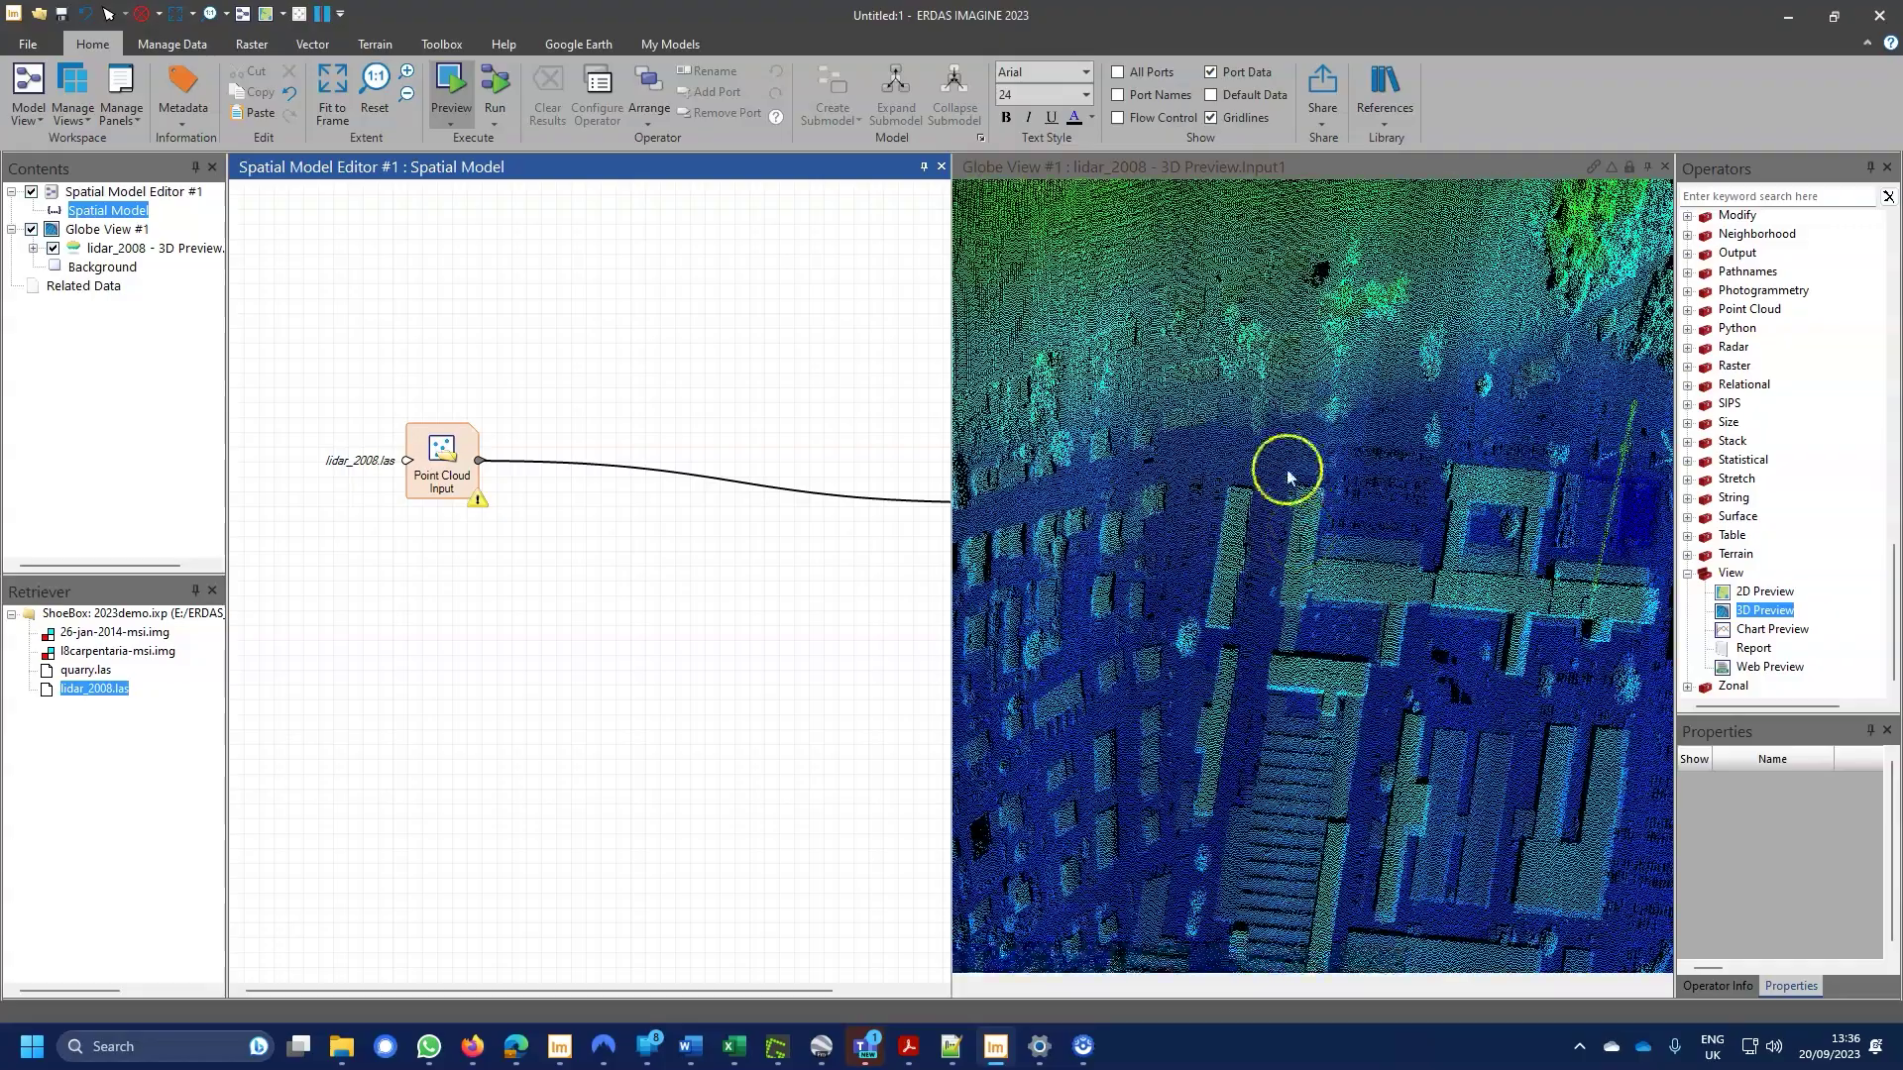
drag(1283, 467, 1372, 510)
drag(1356, 365, 1323, 604)
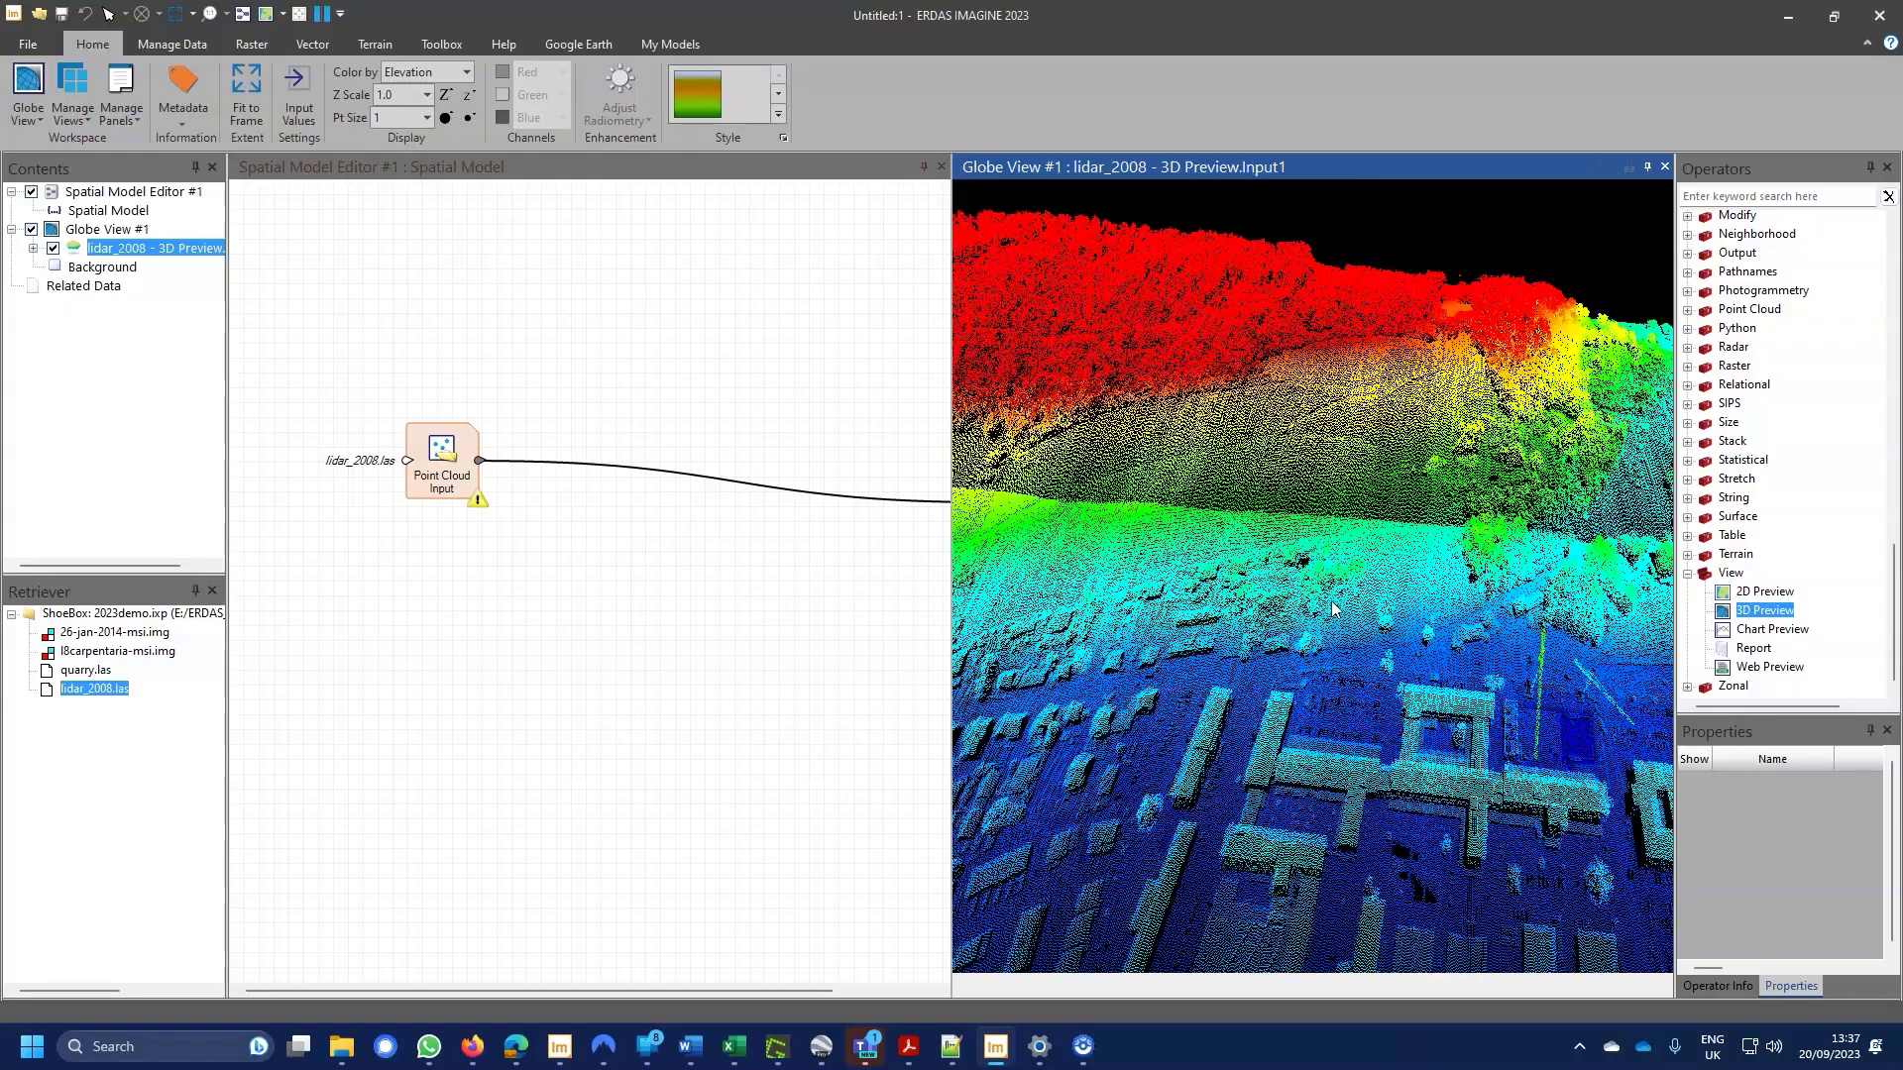
drag(1328, 560, 1255, 436)
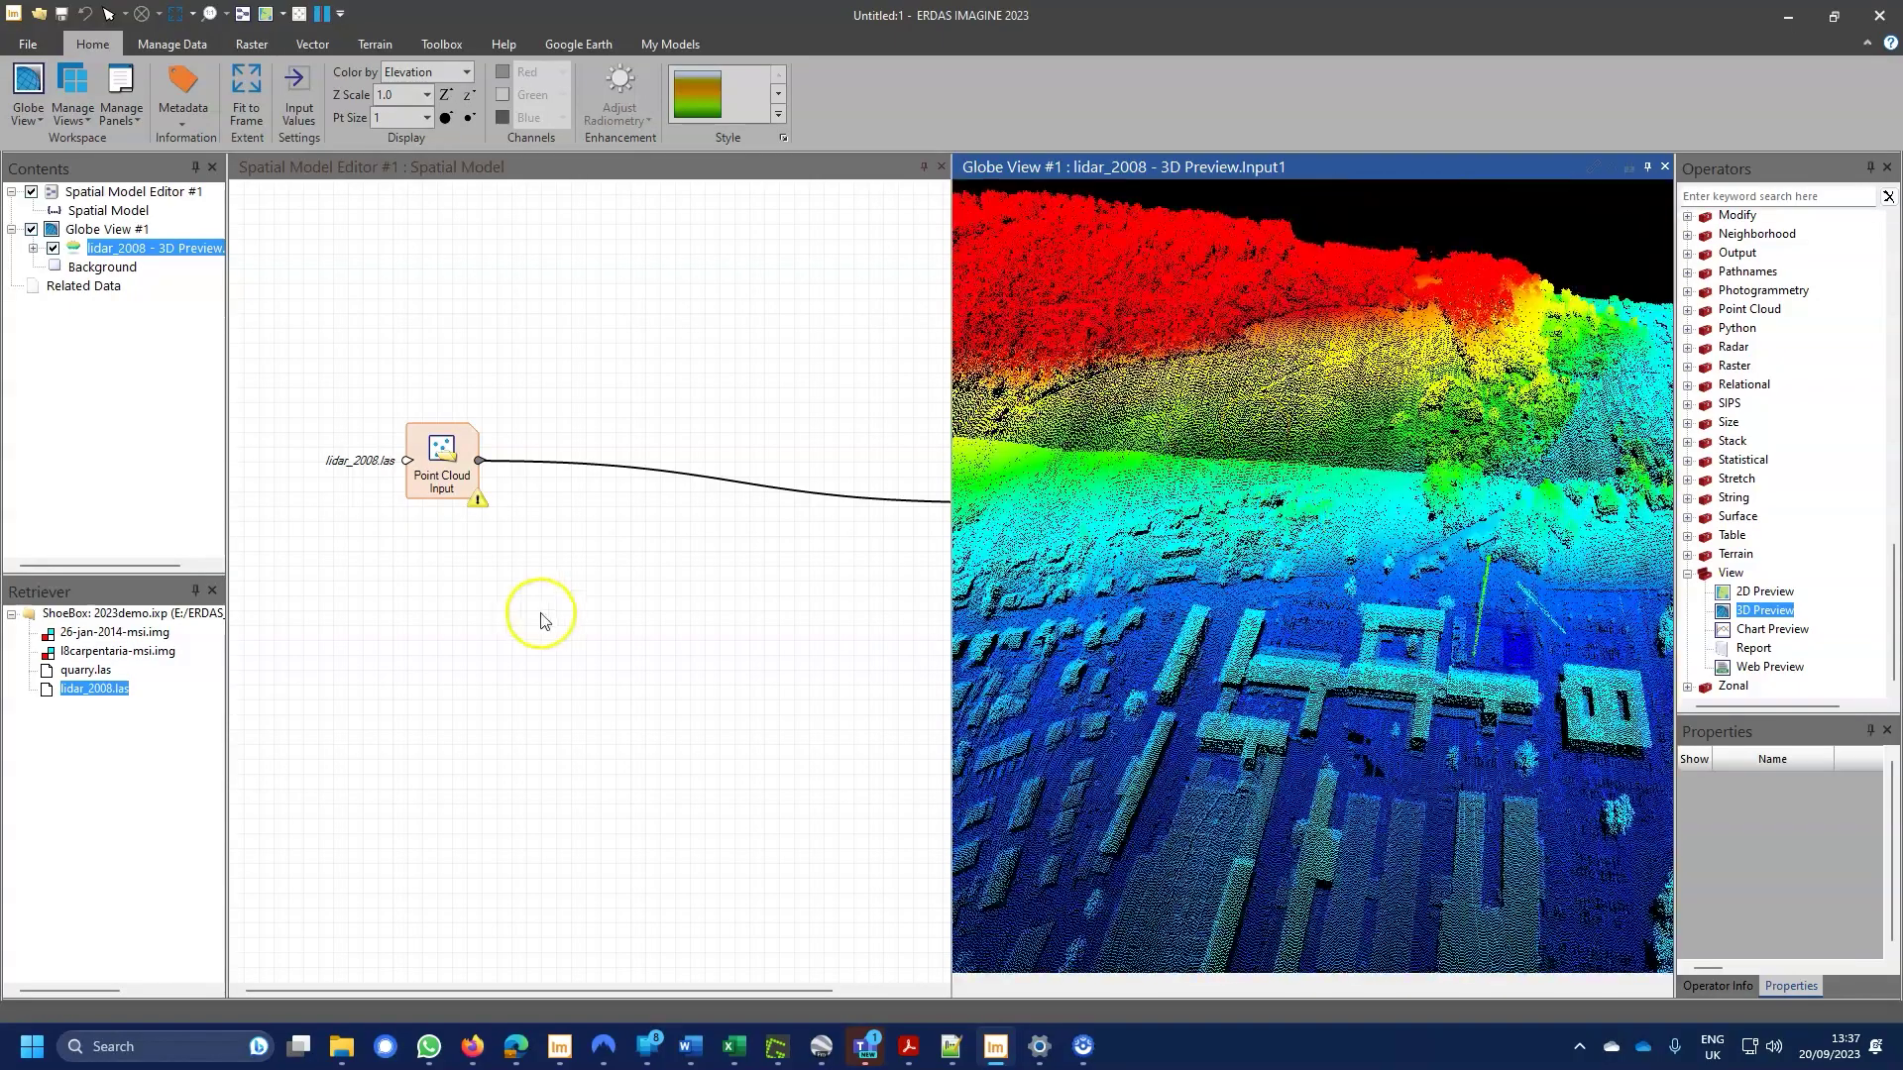
drag(704, 593, 570, 569)
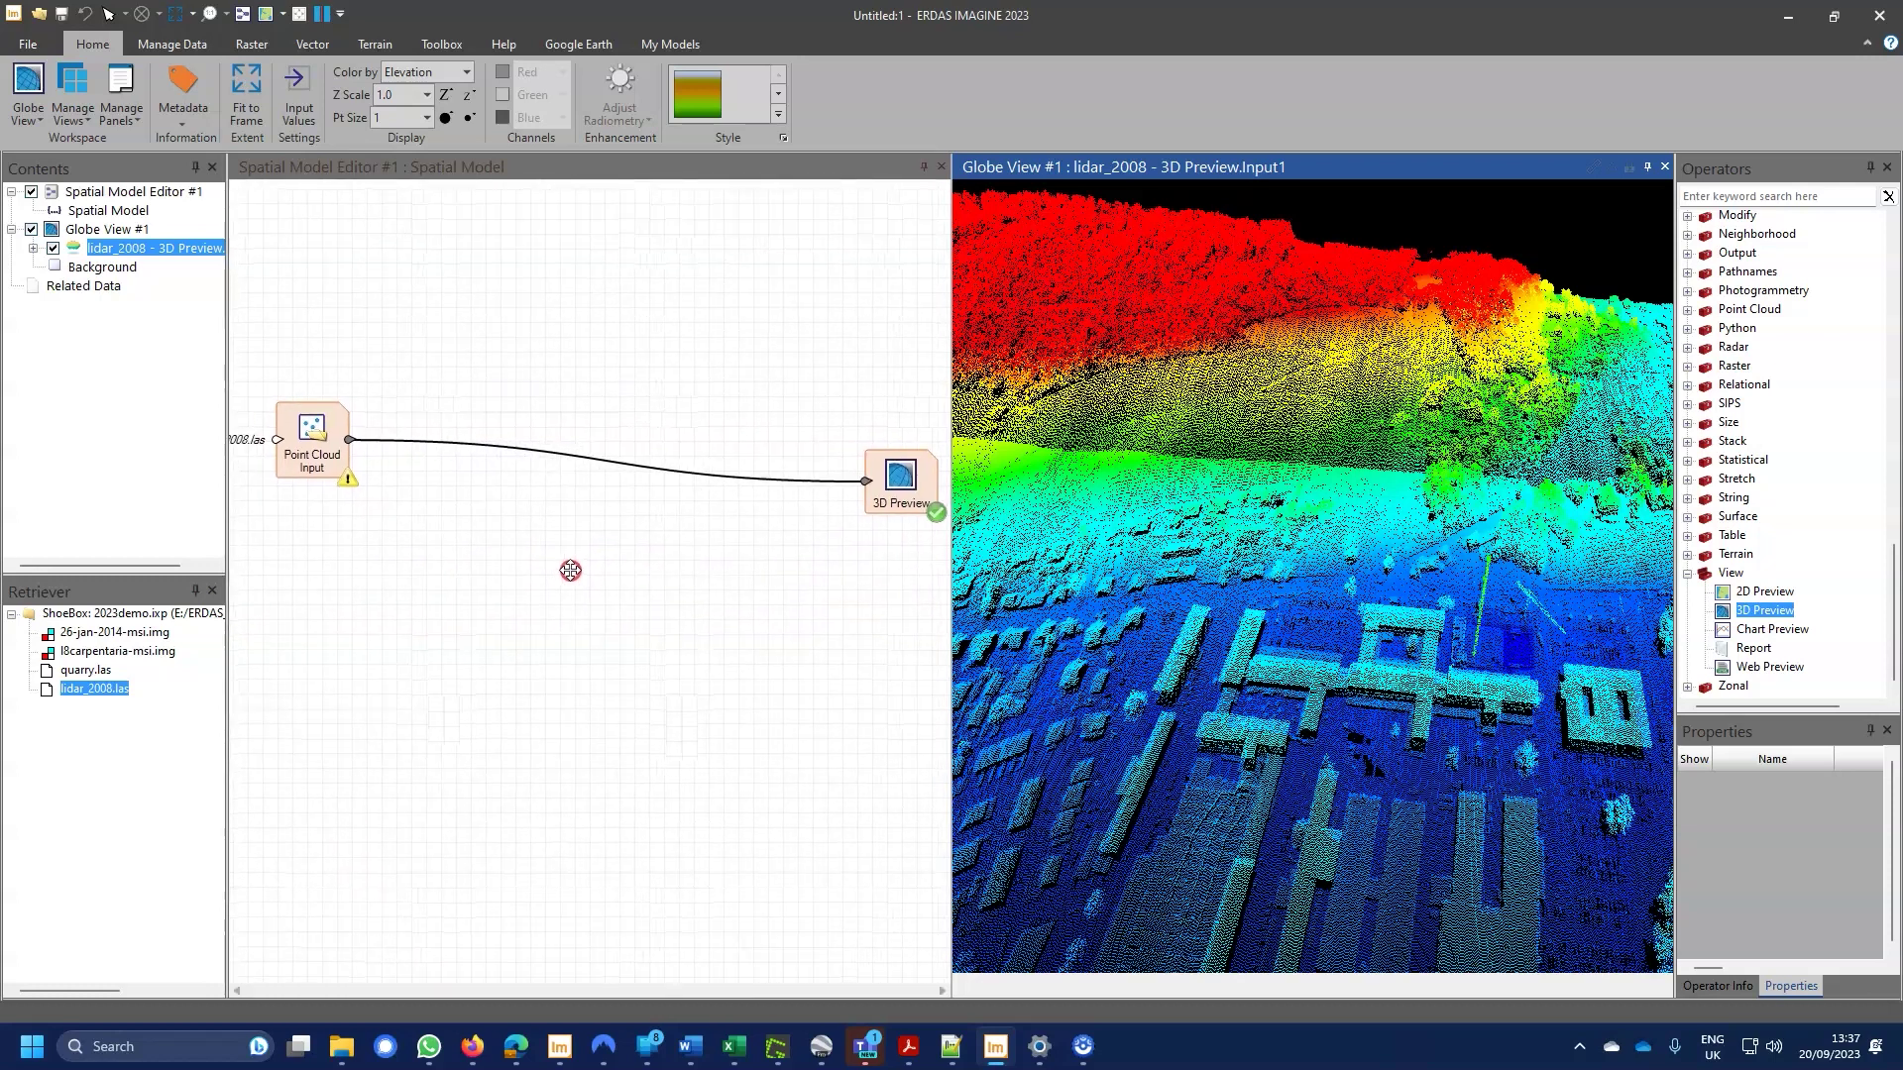
Add Point Cloud Build Selection Criteria and Point Cloud Subset operators, wiring the point cloud and criteria into the Subset
click(1893, 243)
click(1893, 243)
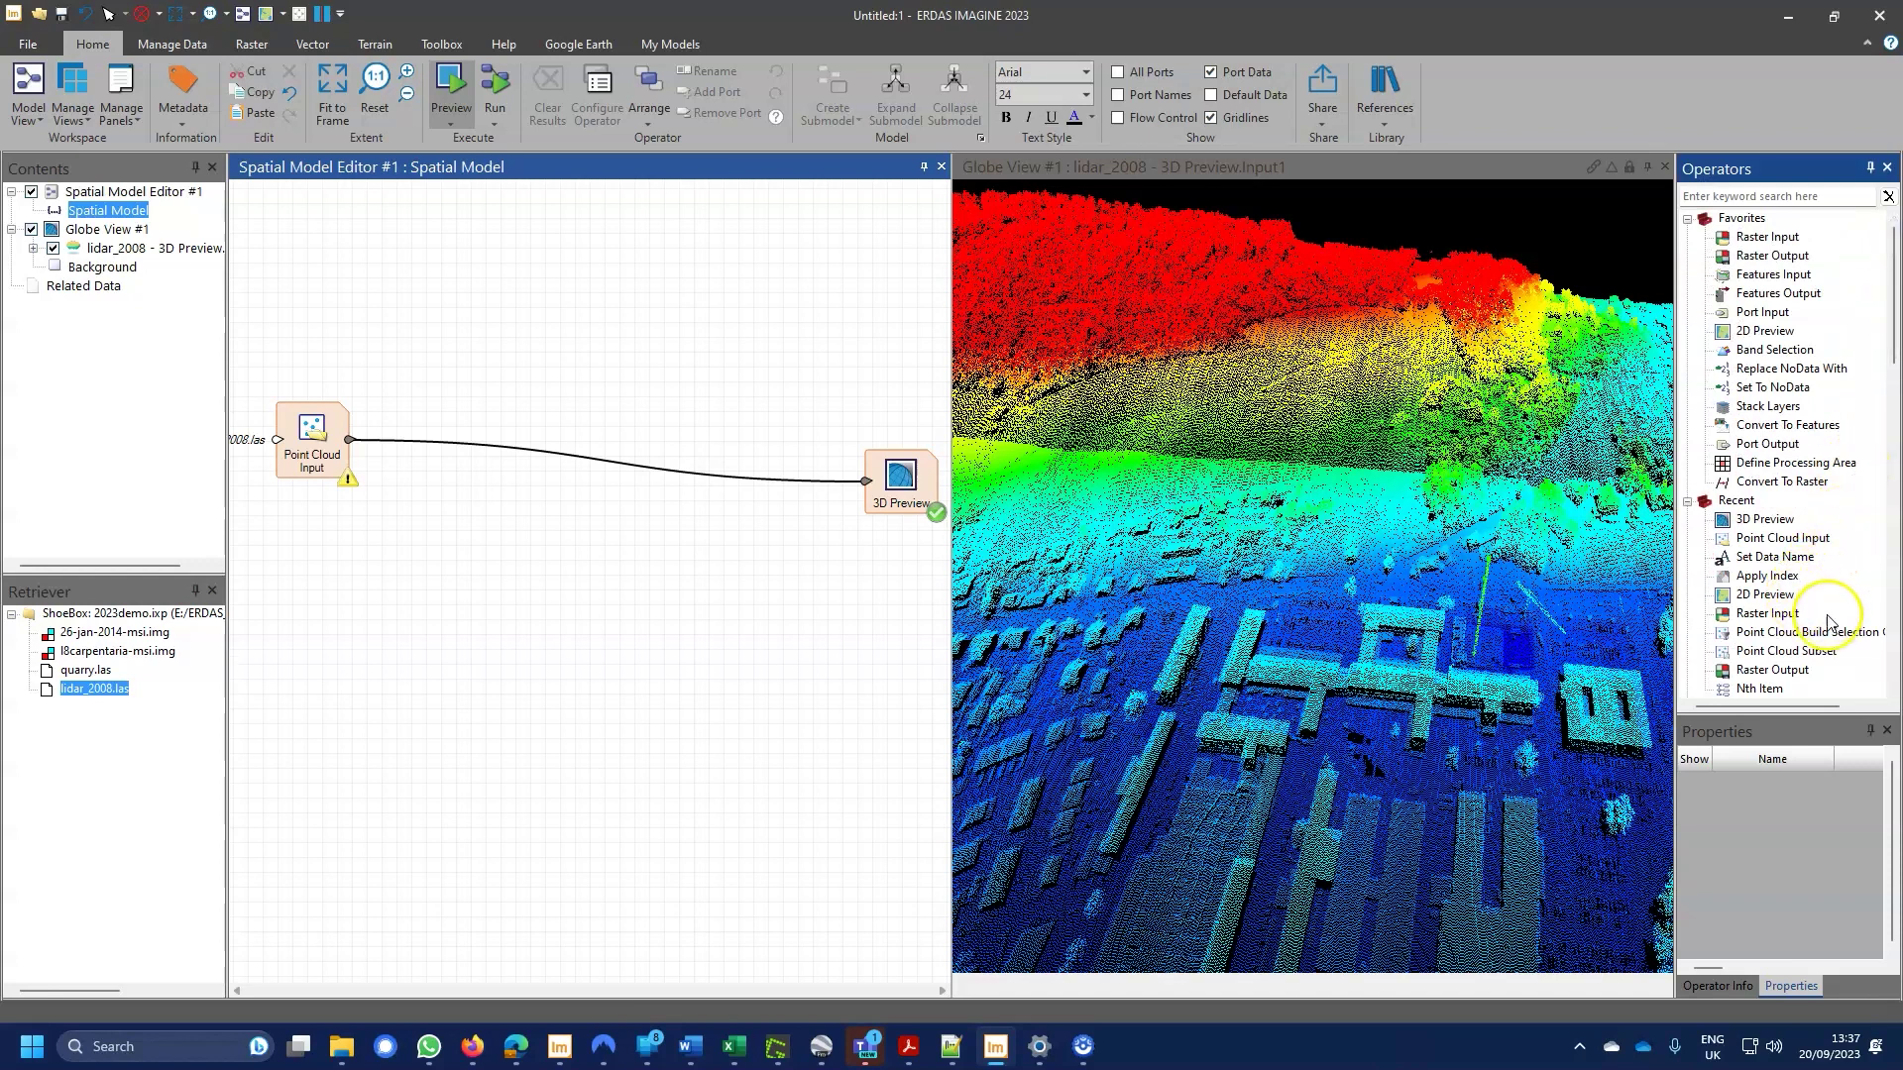
drag(1806, 632, 482, 349)
drag(1784, 650, 734, 317)
click(743, 379)
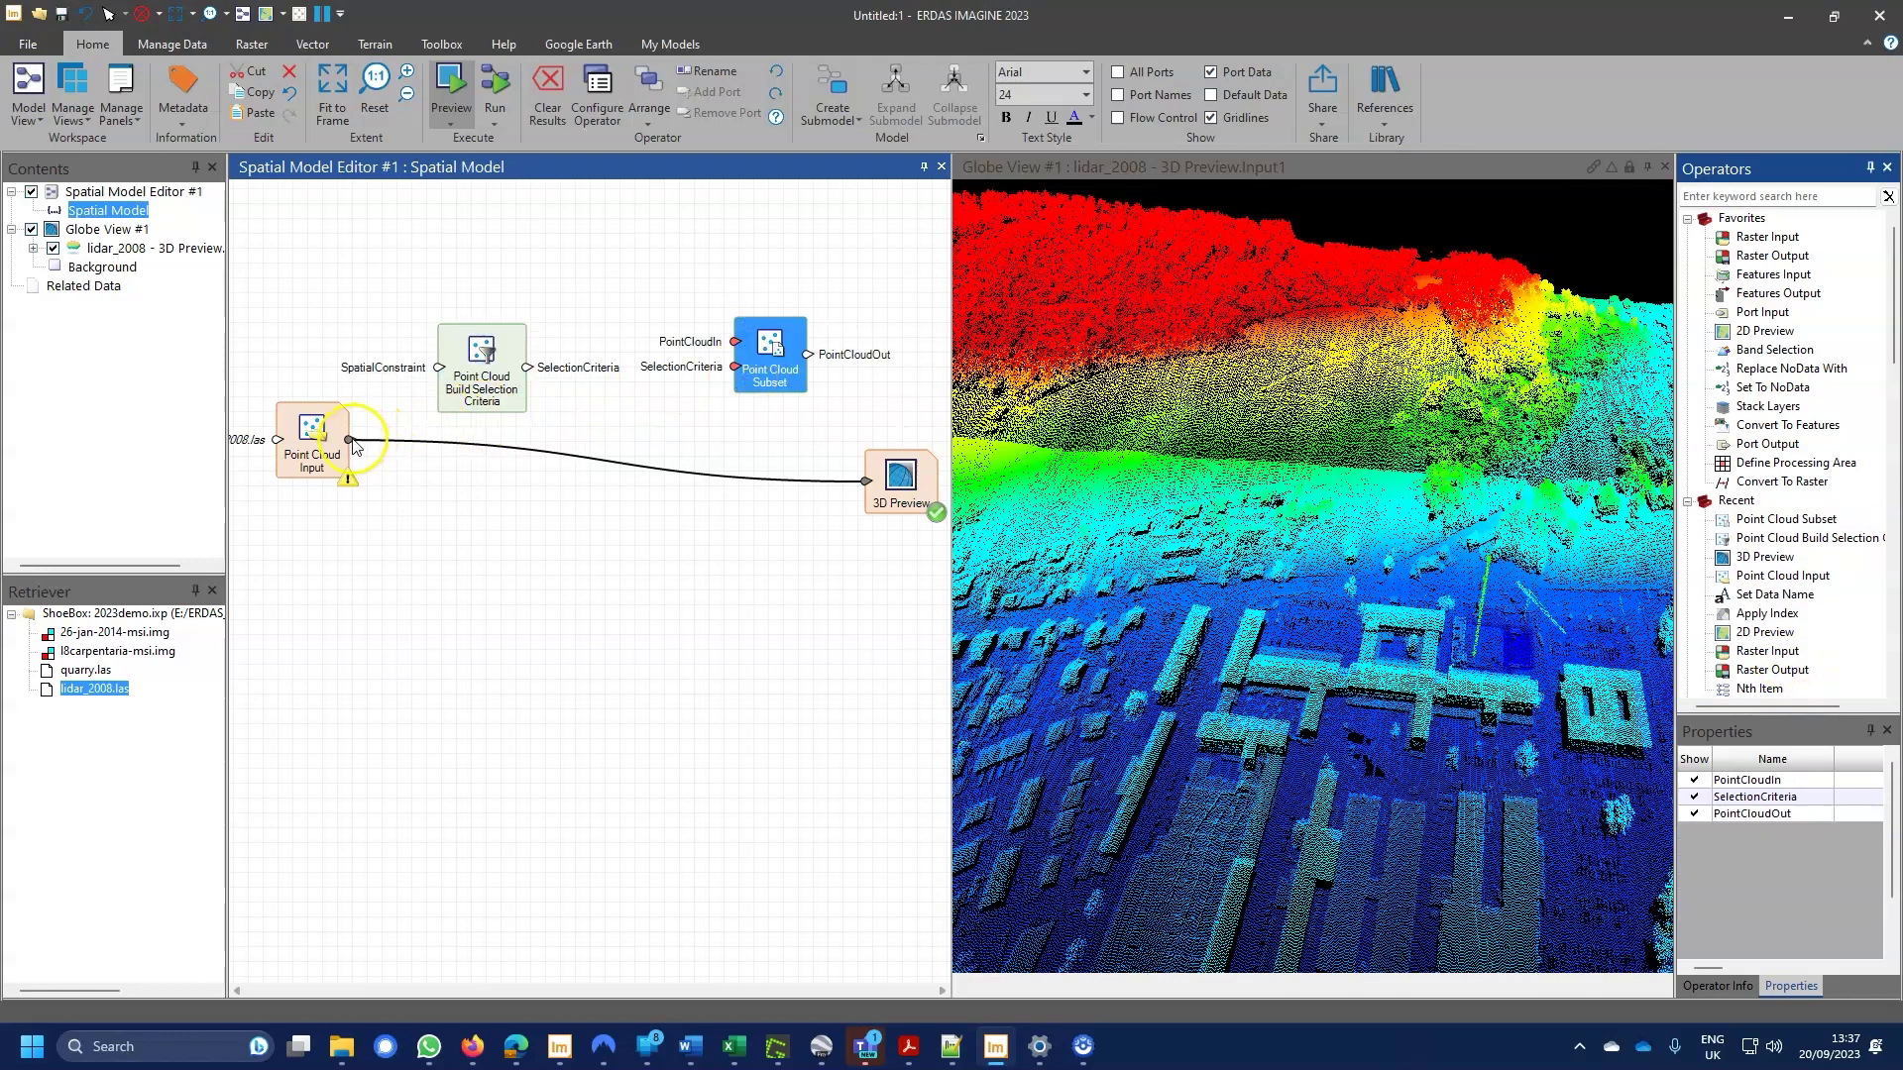
drag(349, 439, 733, 347)
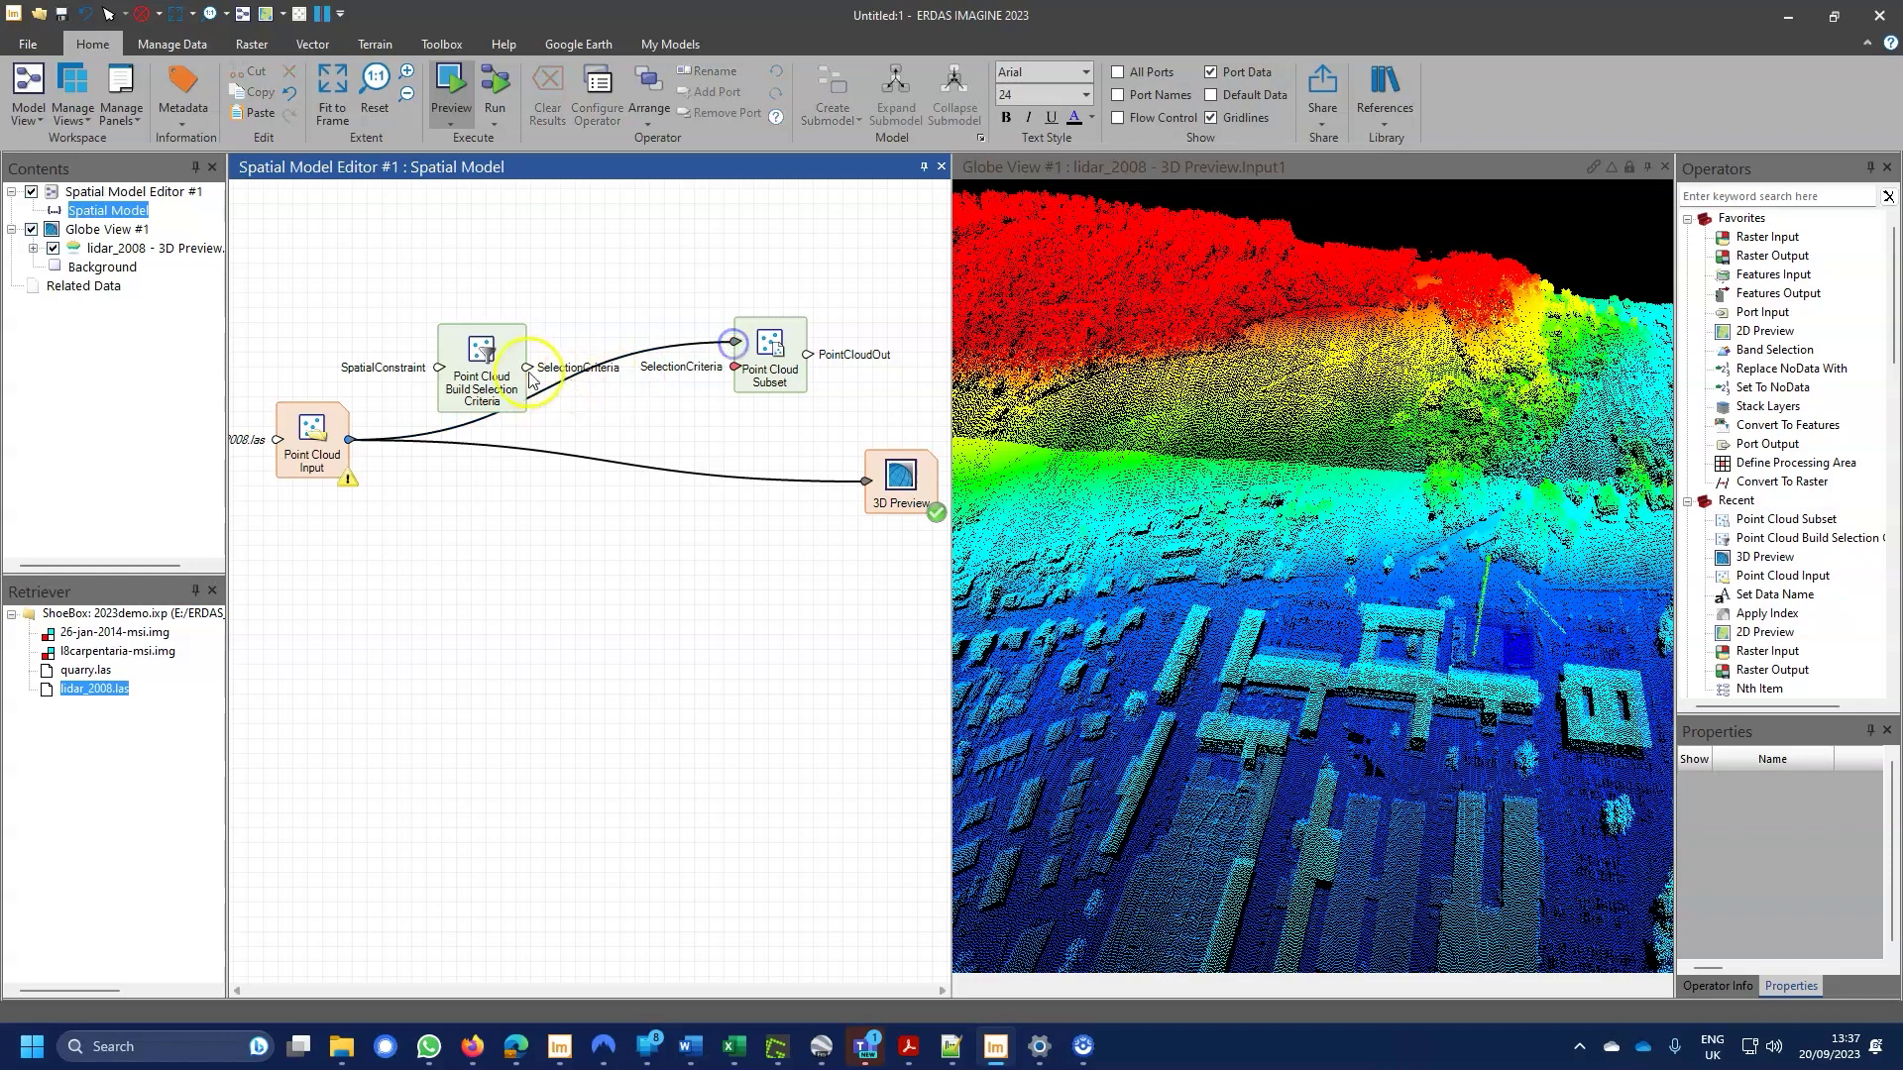
drag(527, 368, 735, 369)
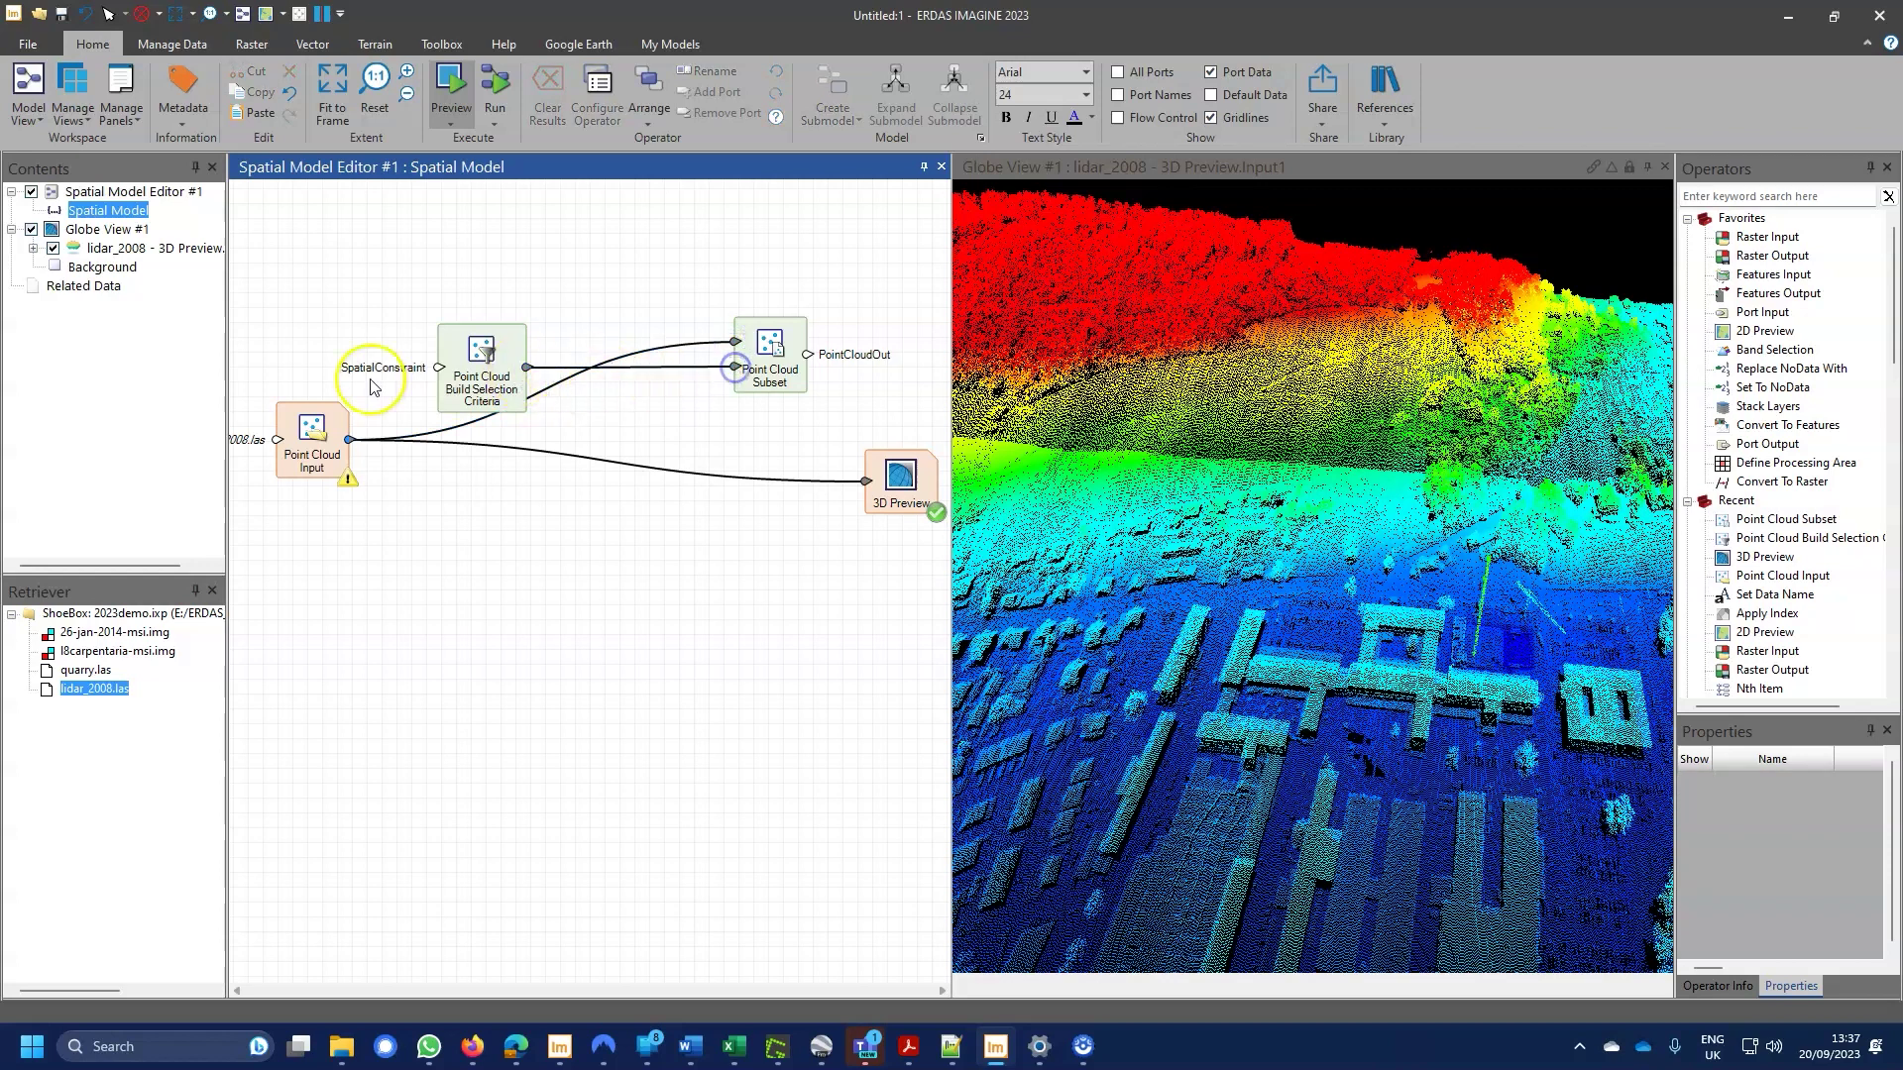
Set the selection criteria to the low, medium and high vegetation classes
double_click(482, 362)
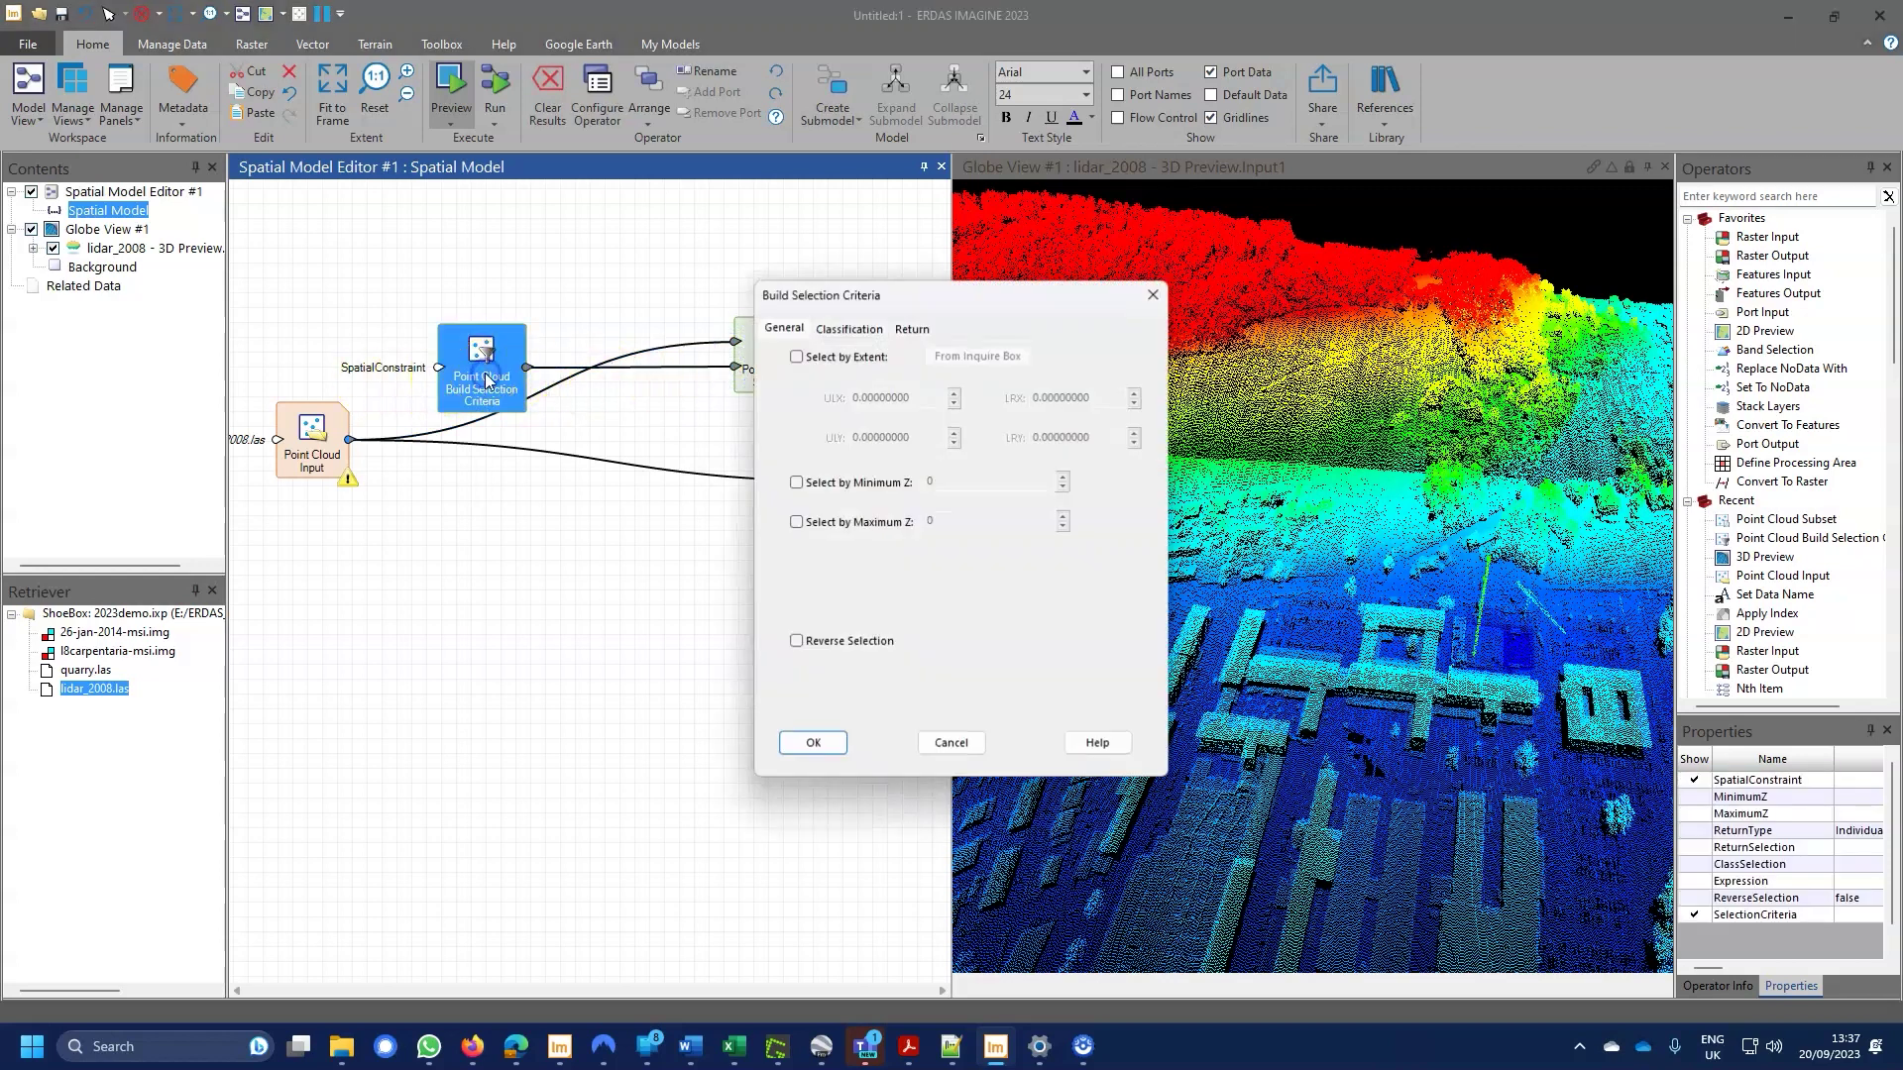
click(848, 328)
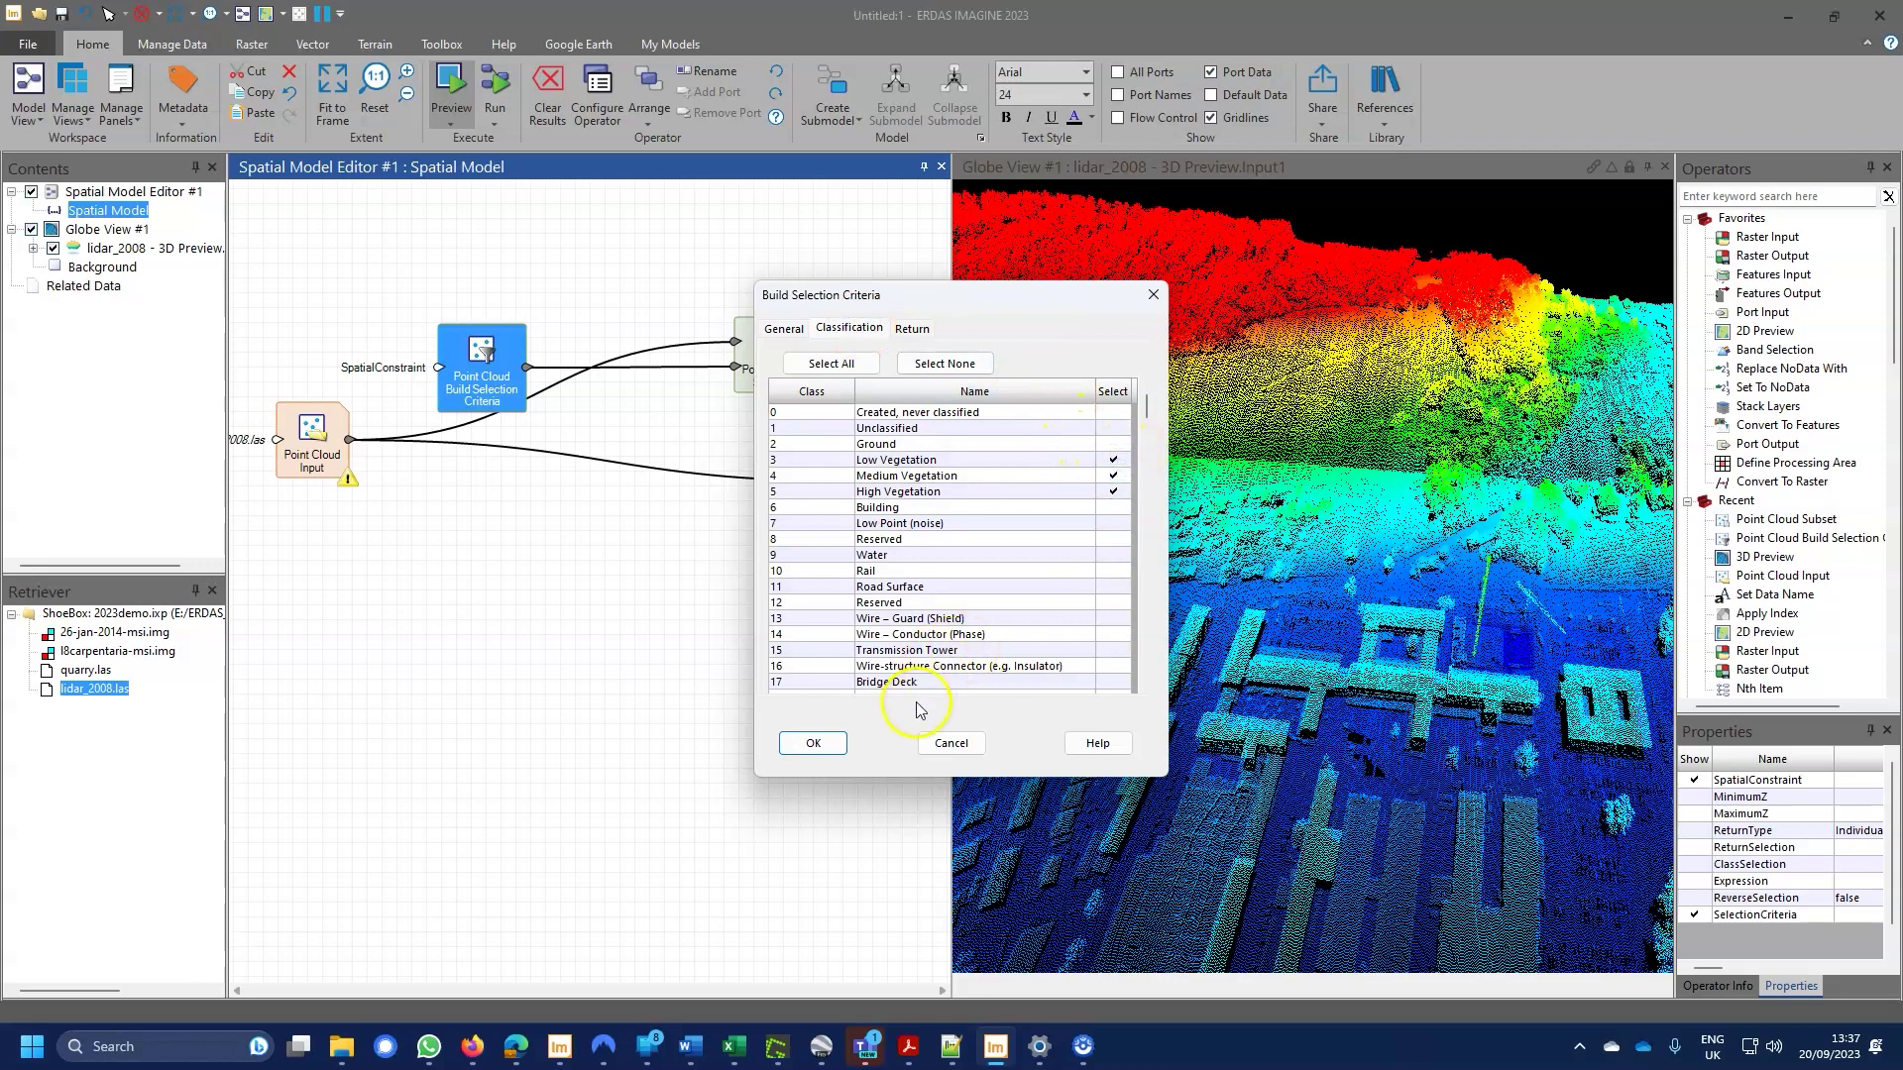
click(812, 743)
Give 3D Preview an Input2 port and connect the subset output to it
right_click(904, 473)
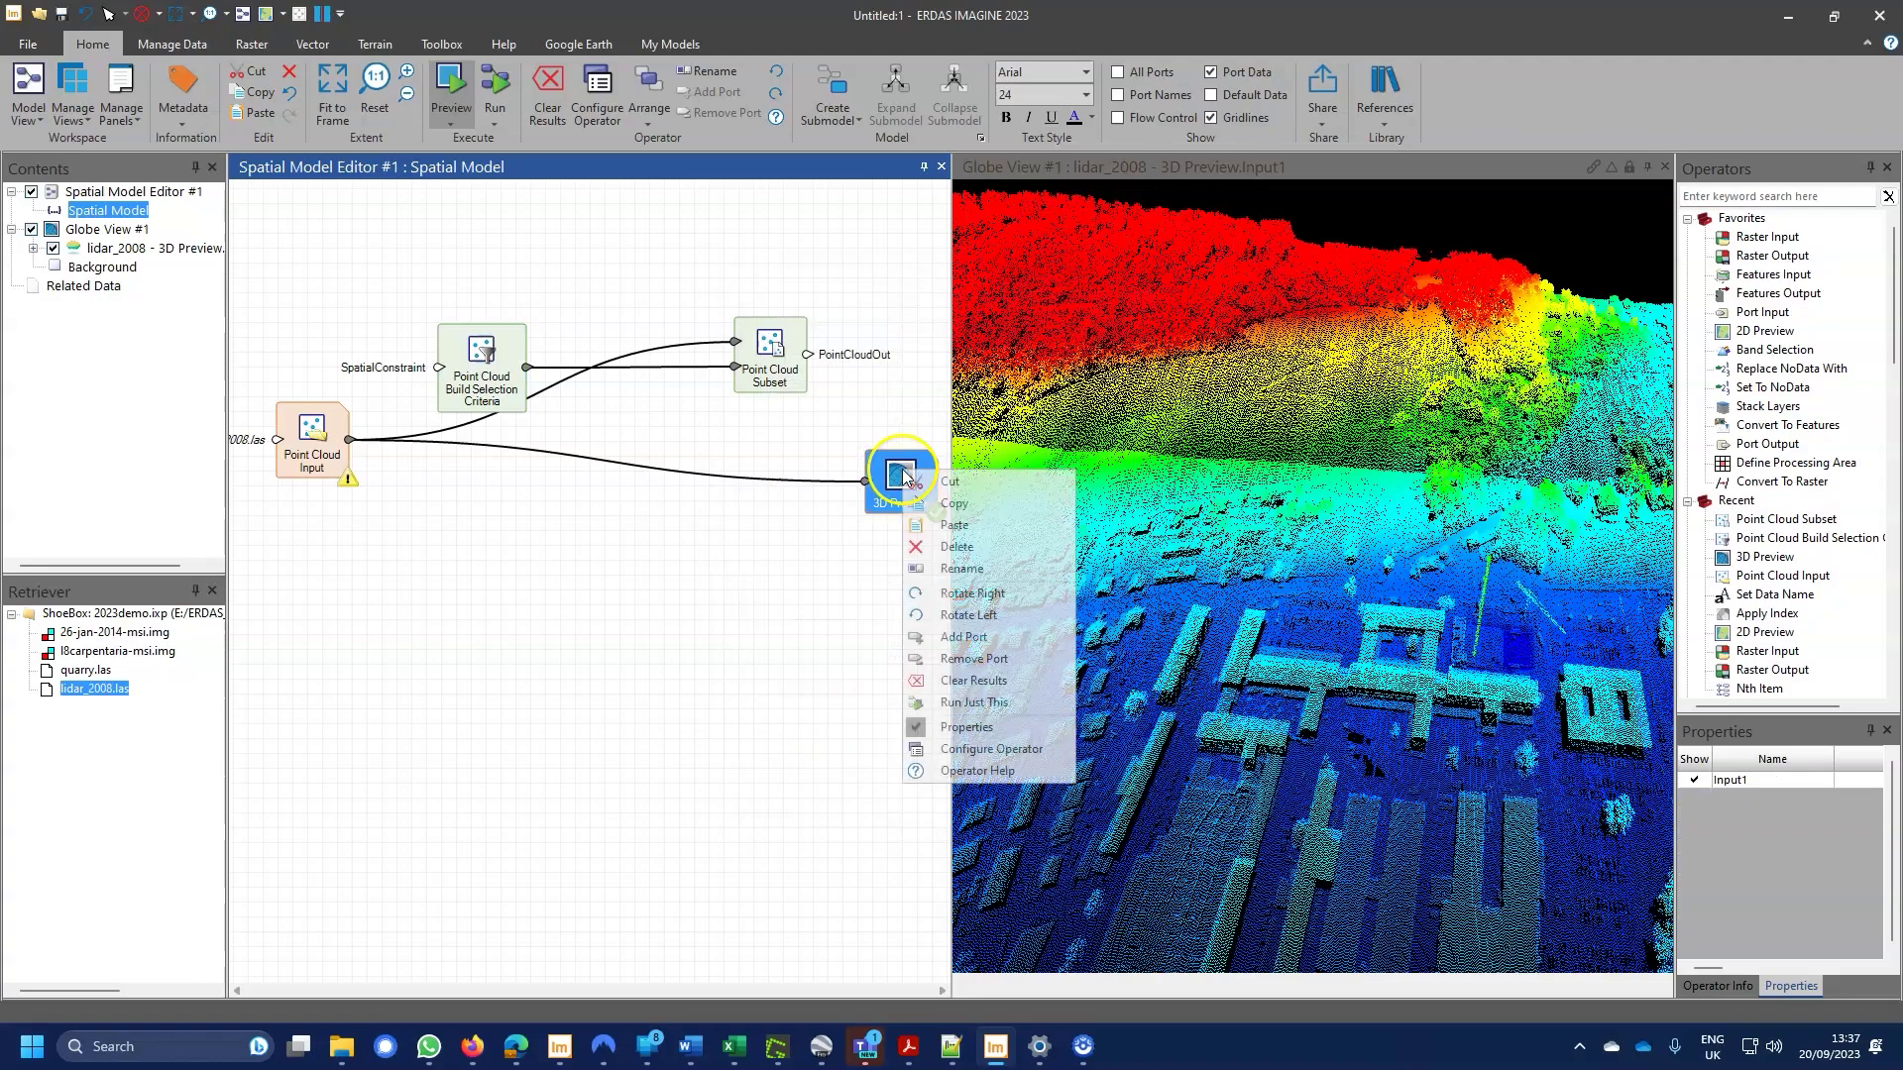
click(966, 637)
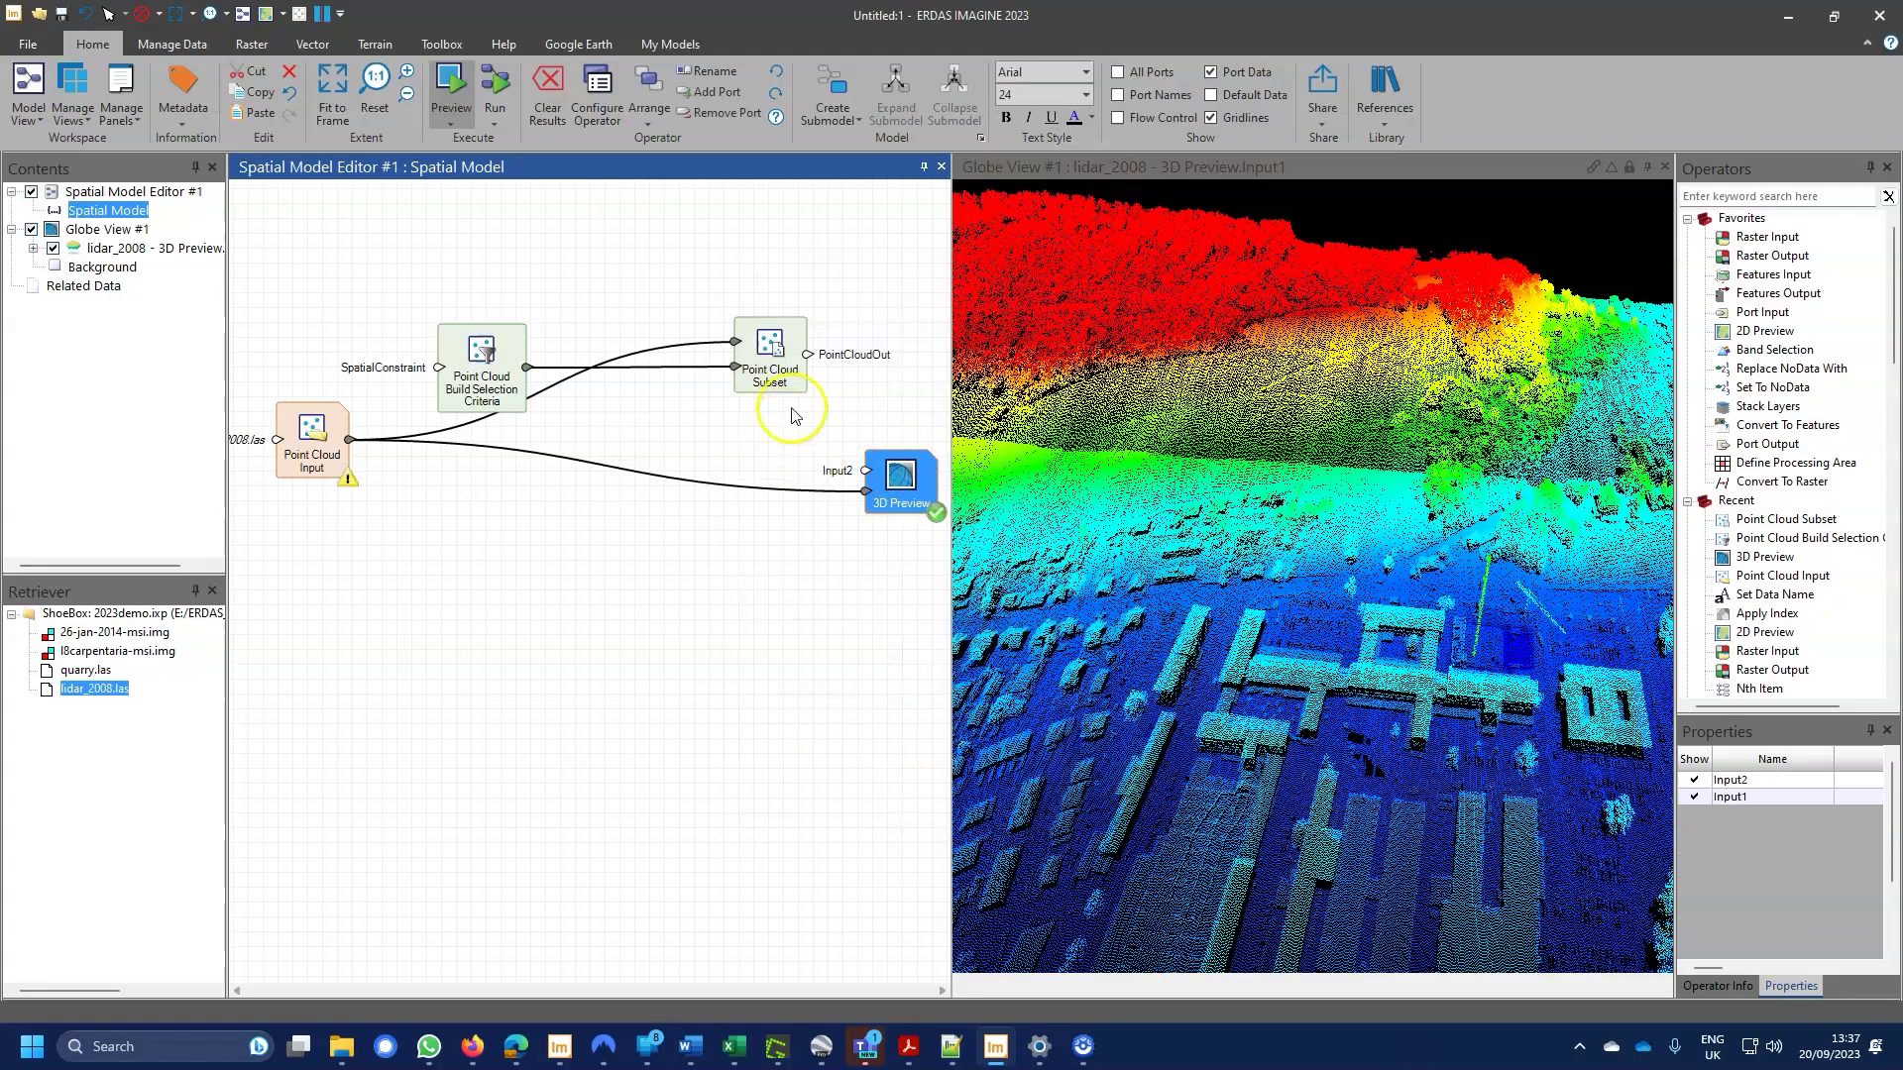
drag(808, 359, 864, 472)
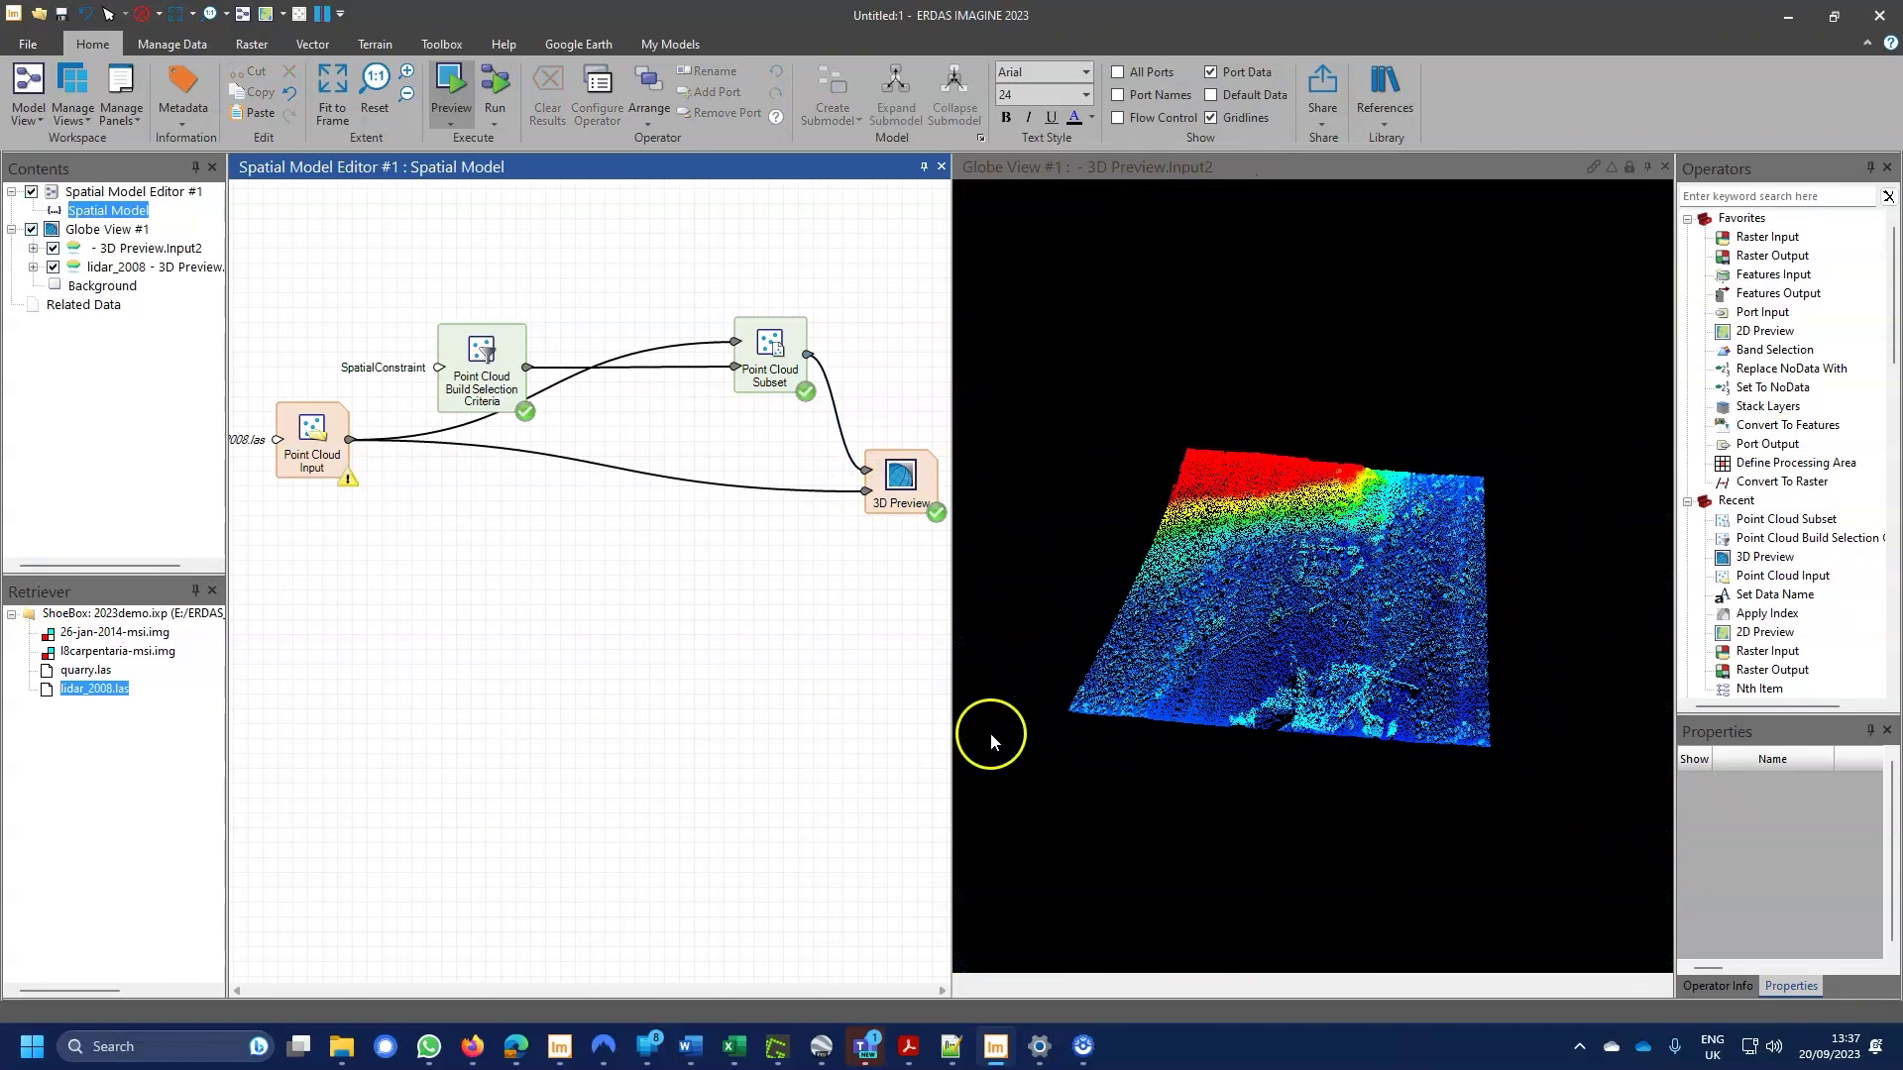
Hide the lidar_2008 layer and colour the 3D Preview.Input2 vegetation subset by Classification
click(52, 267)
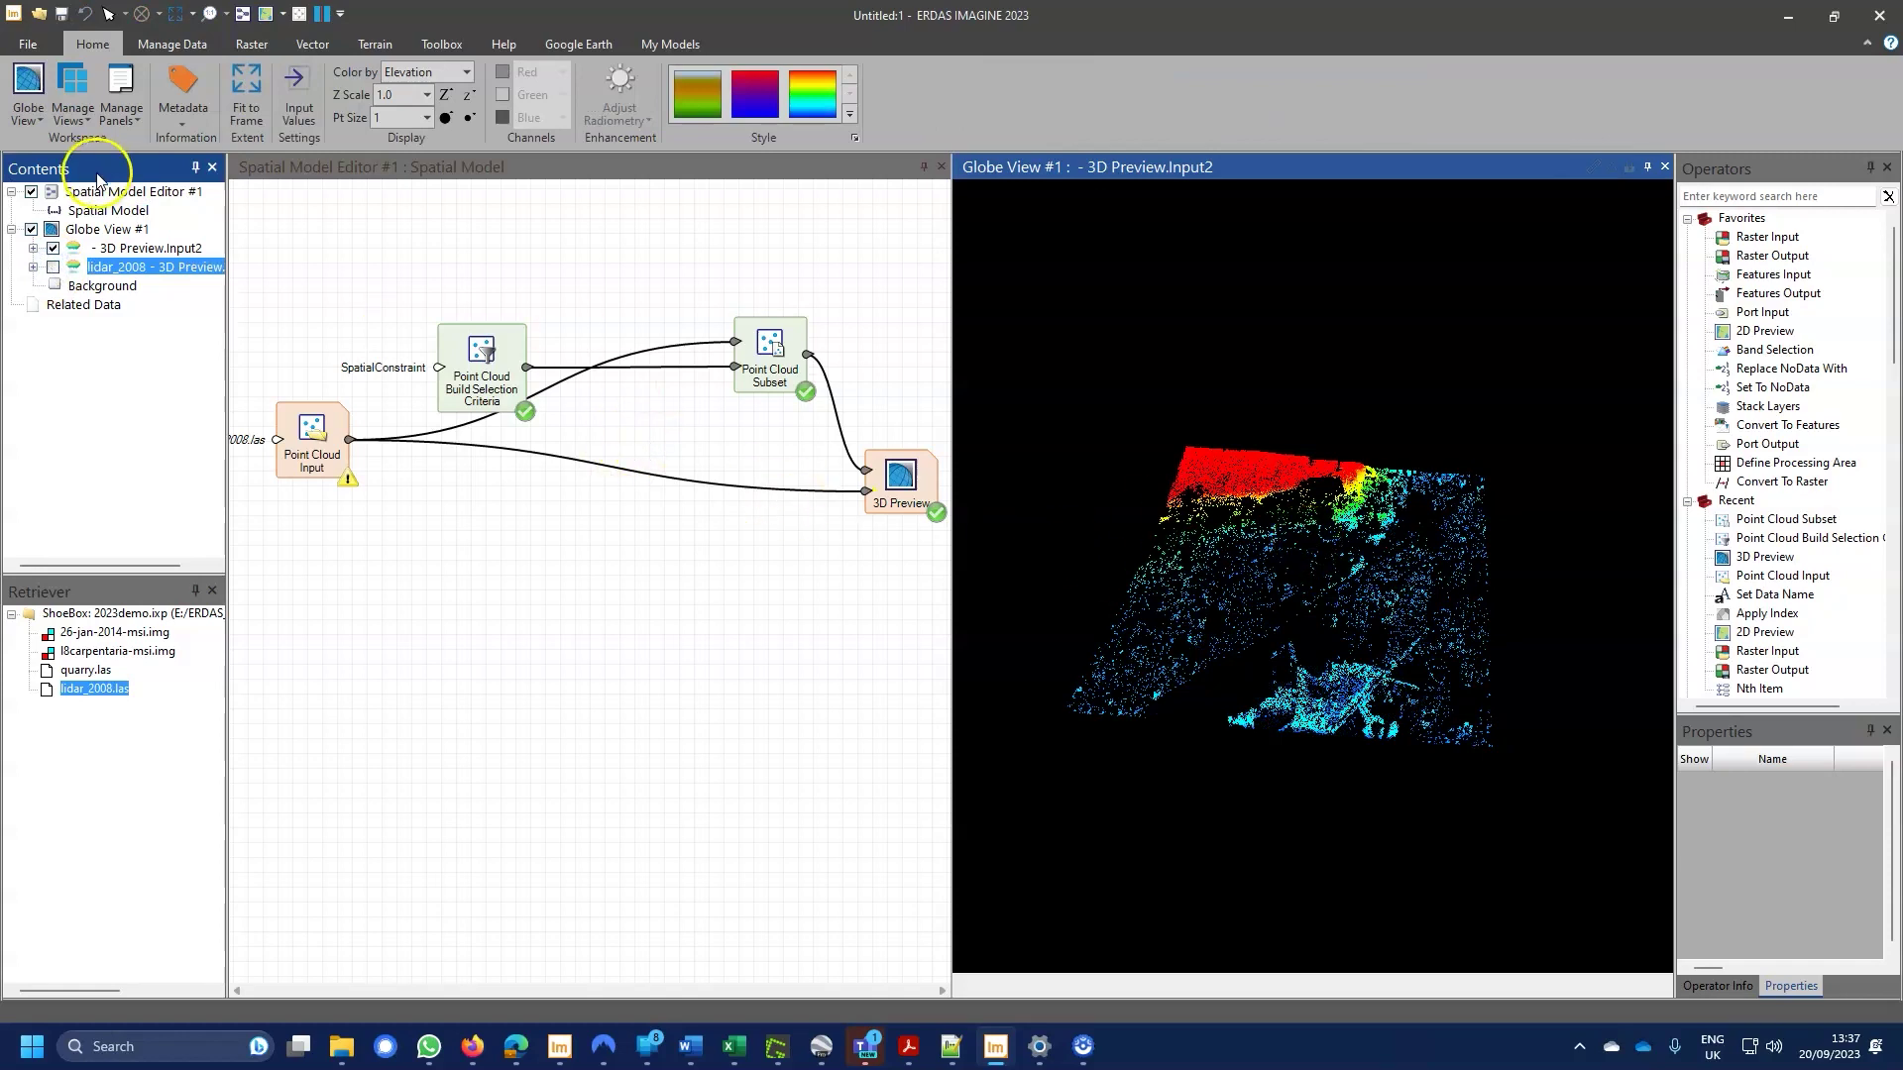
click(123, 252)
scroll(1306, 508, up, 3)
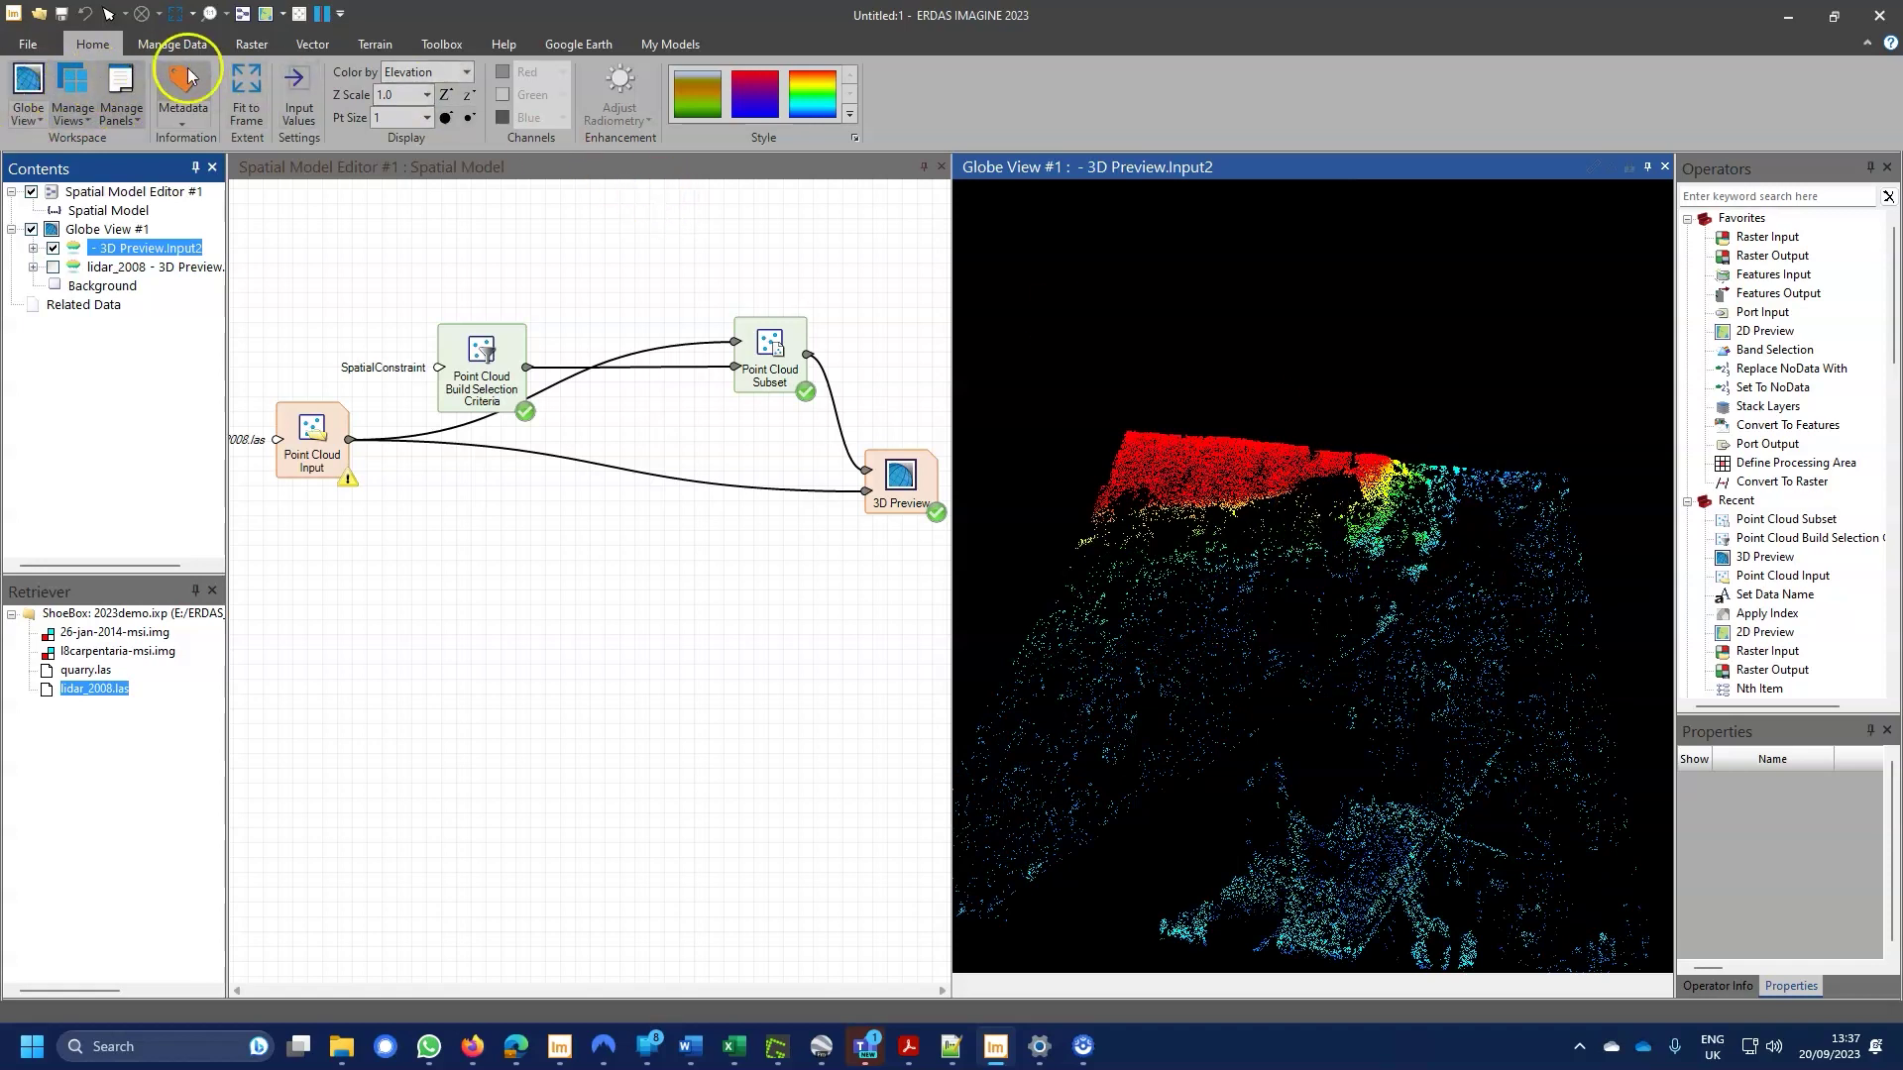
click(467, 69)
click(434, 86)
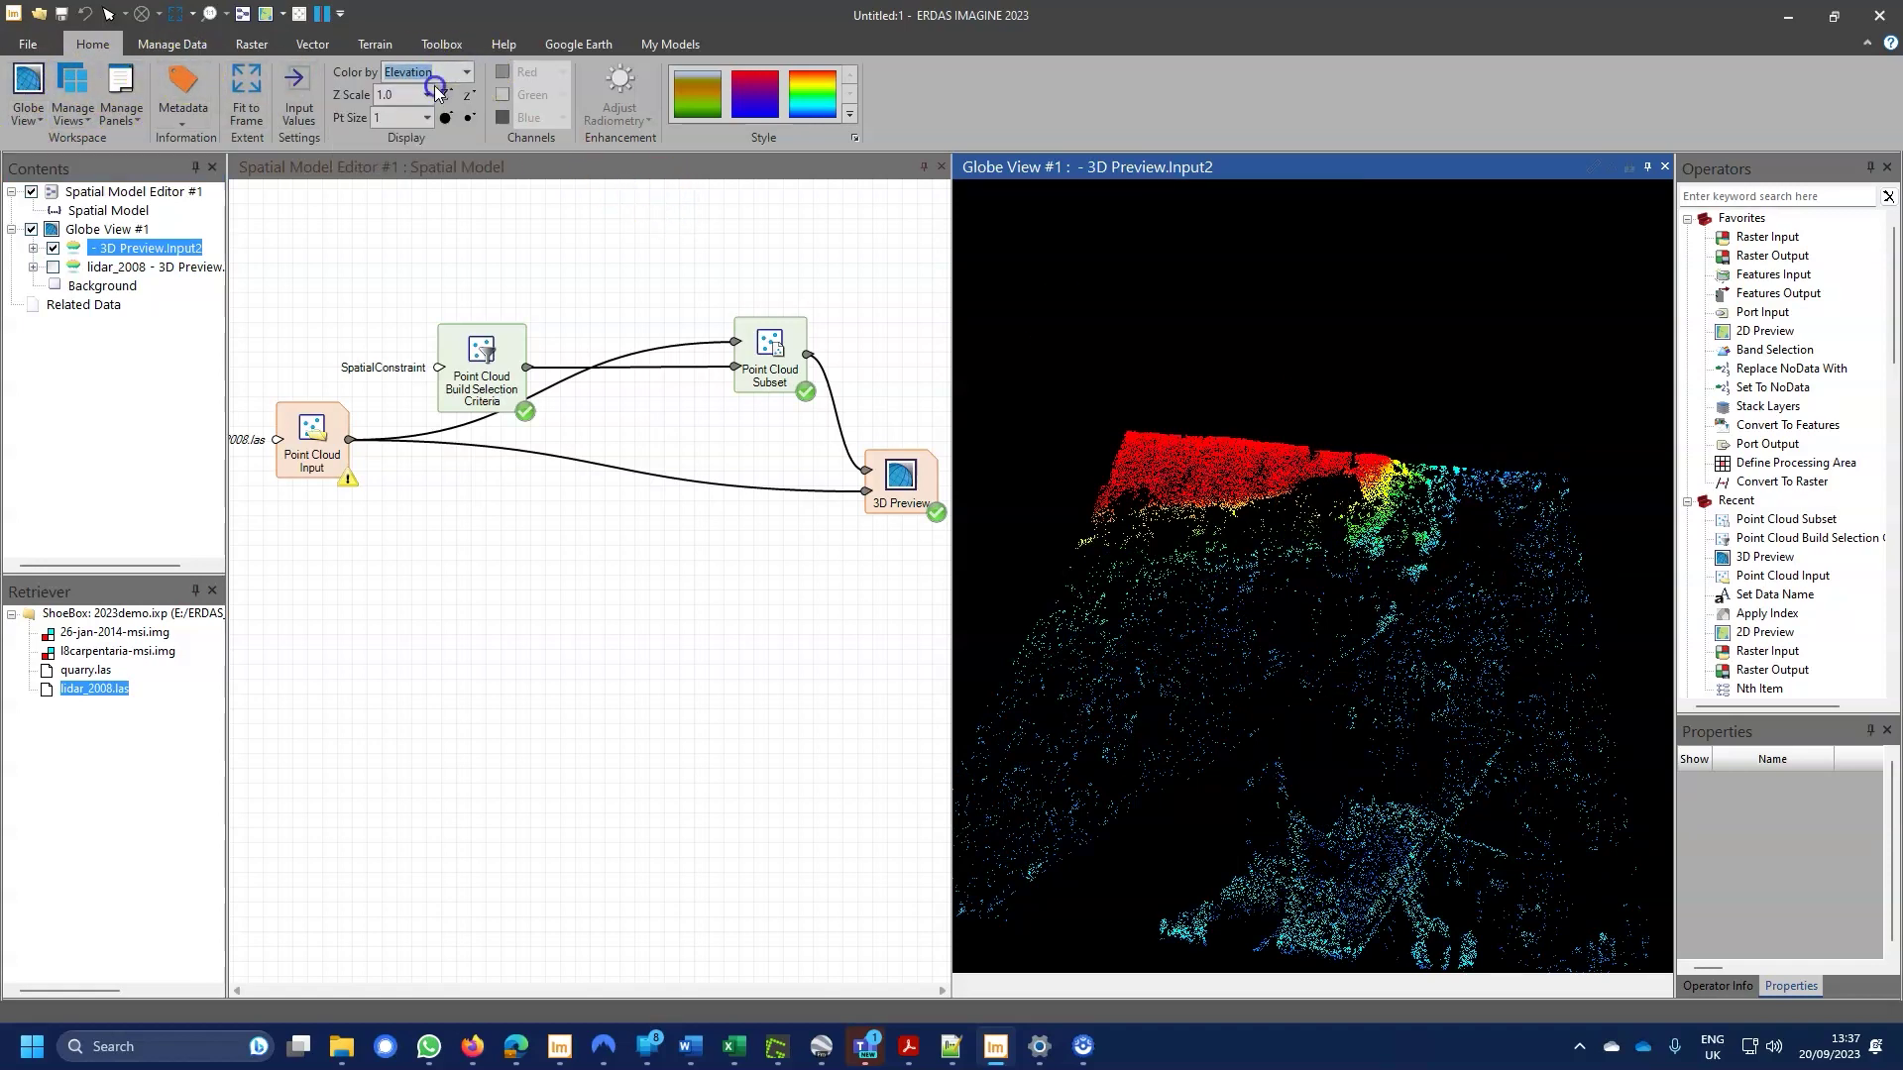
Zoom and pan across the green vegetation points, briefly toggling lidar_2008 back on for comparison
scroll(1323, 535, up, 2)
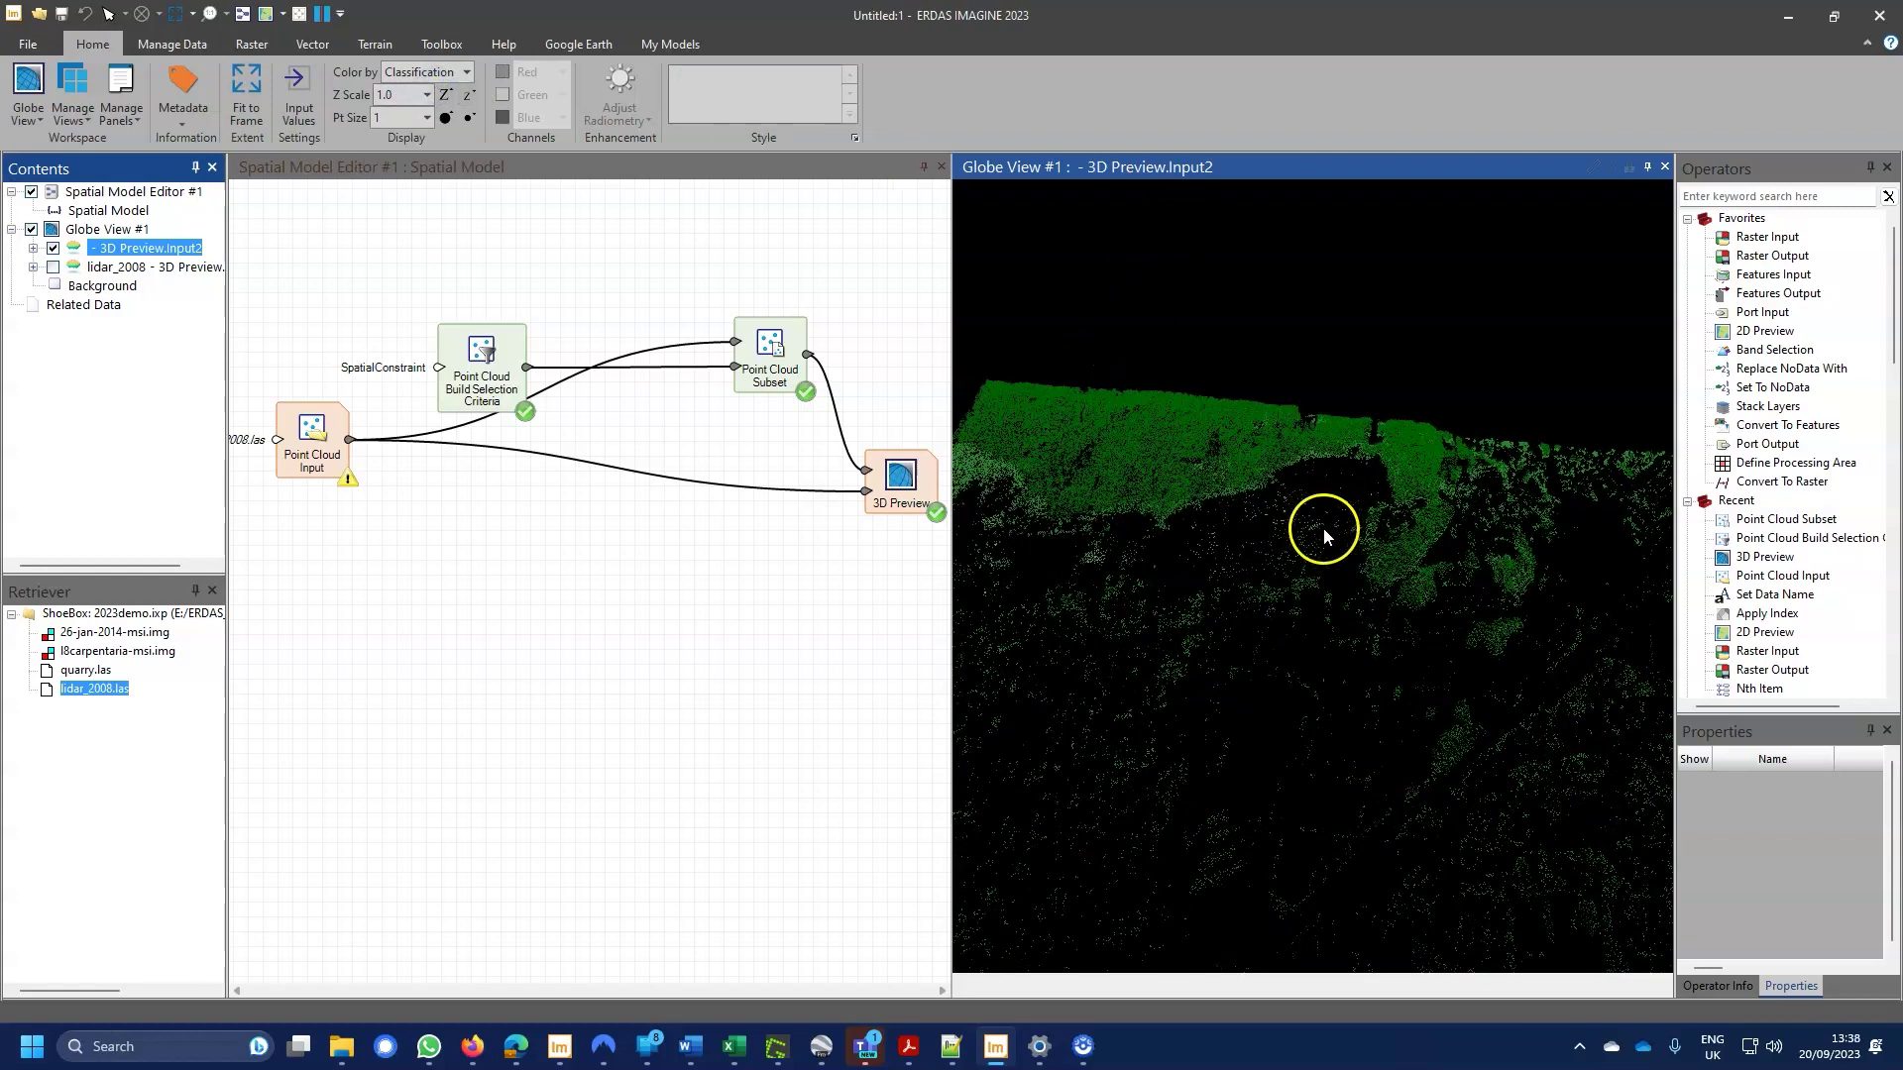
scroll(1347, 550, up, 3)
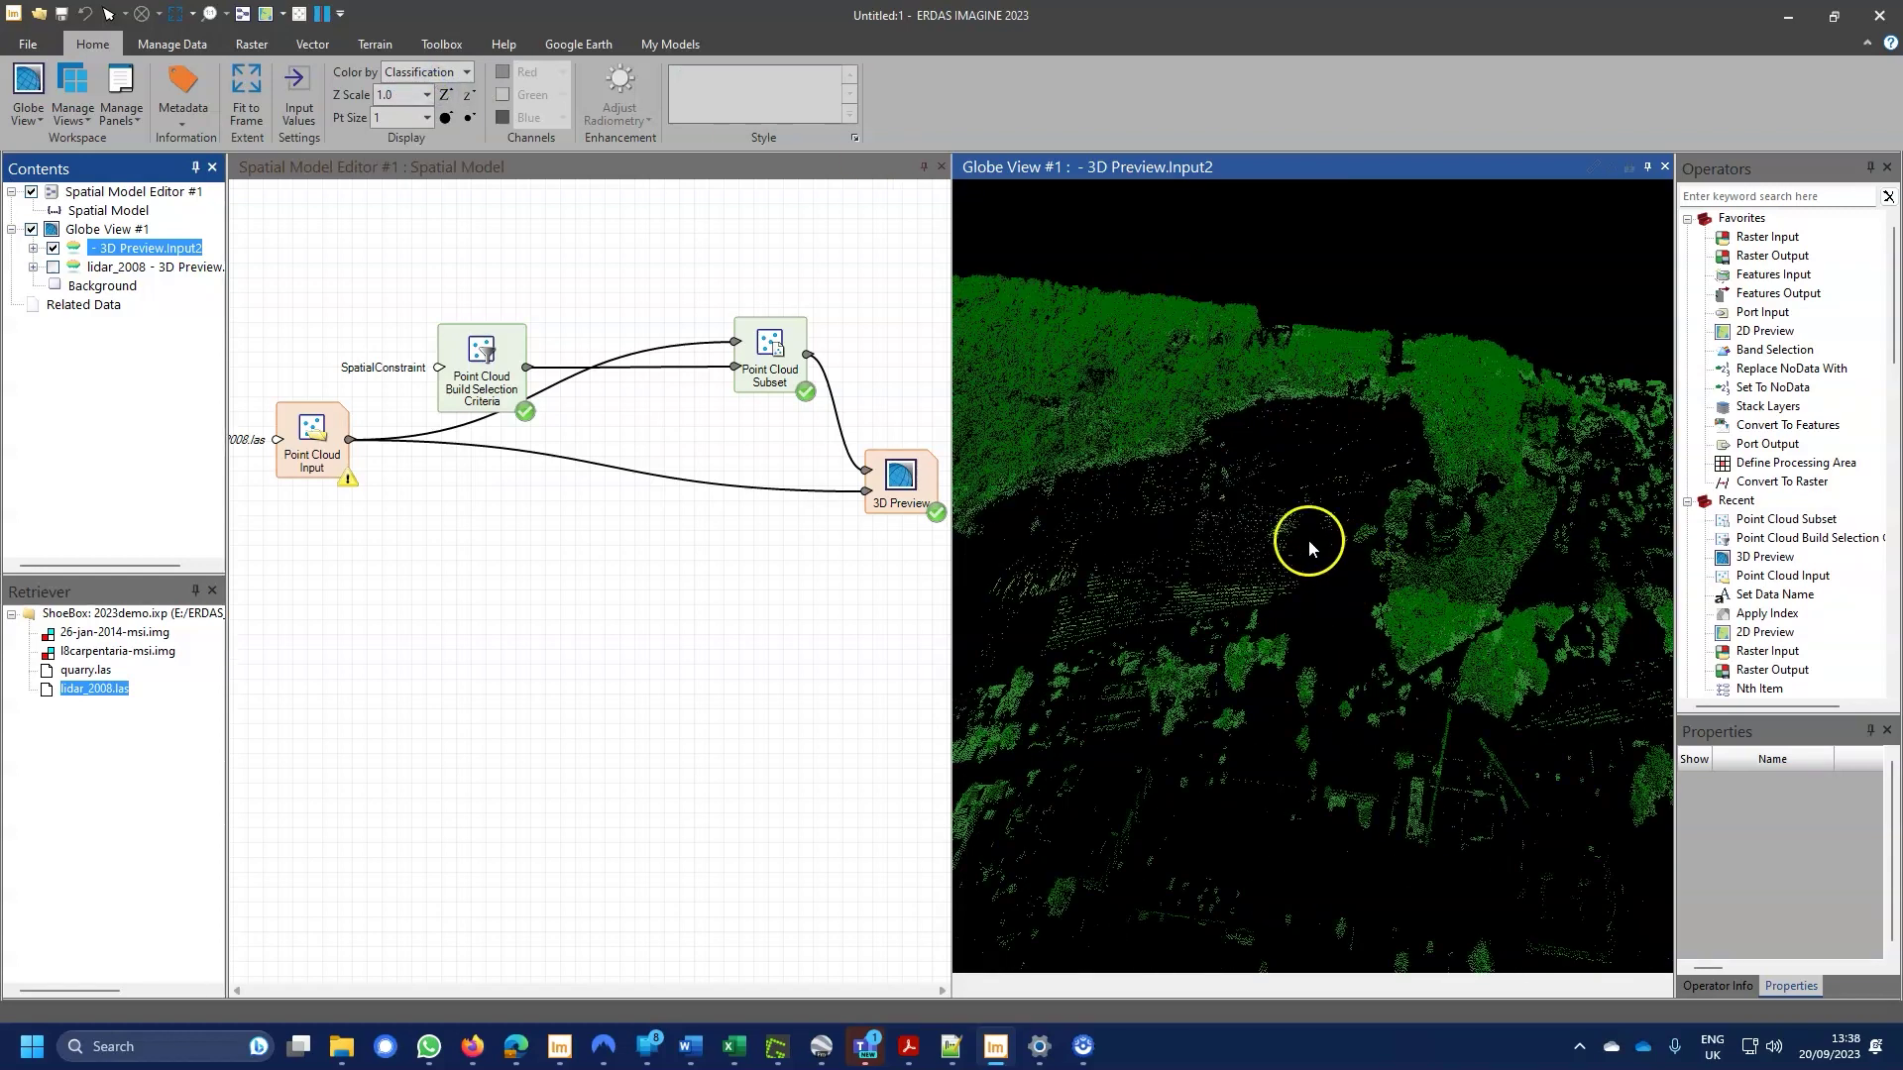
click(1306, 507)
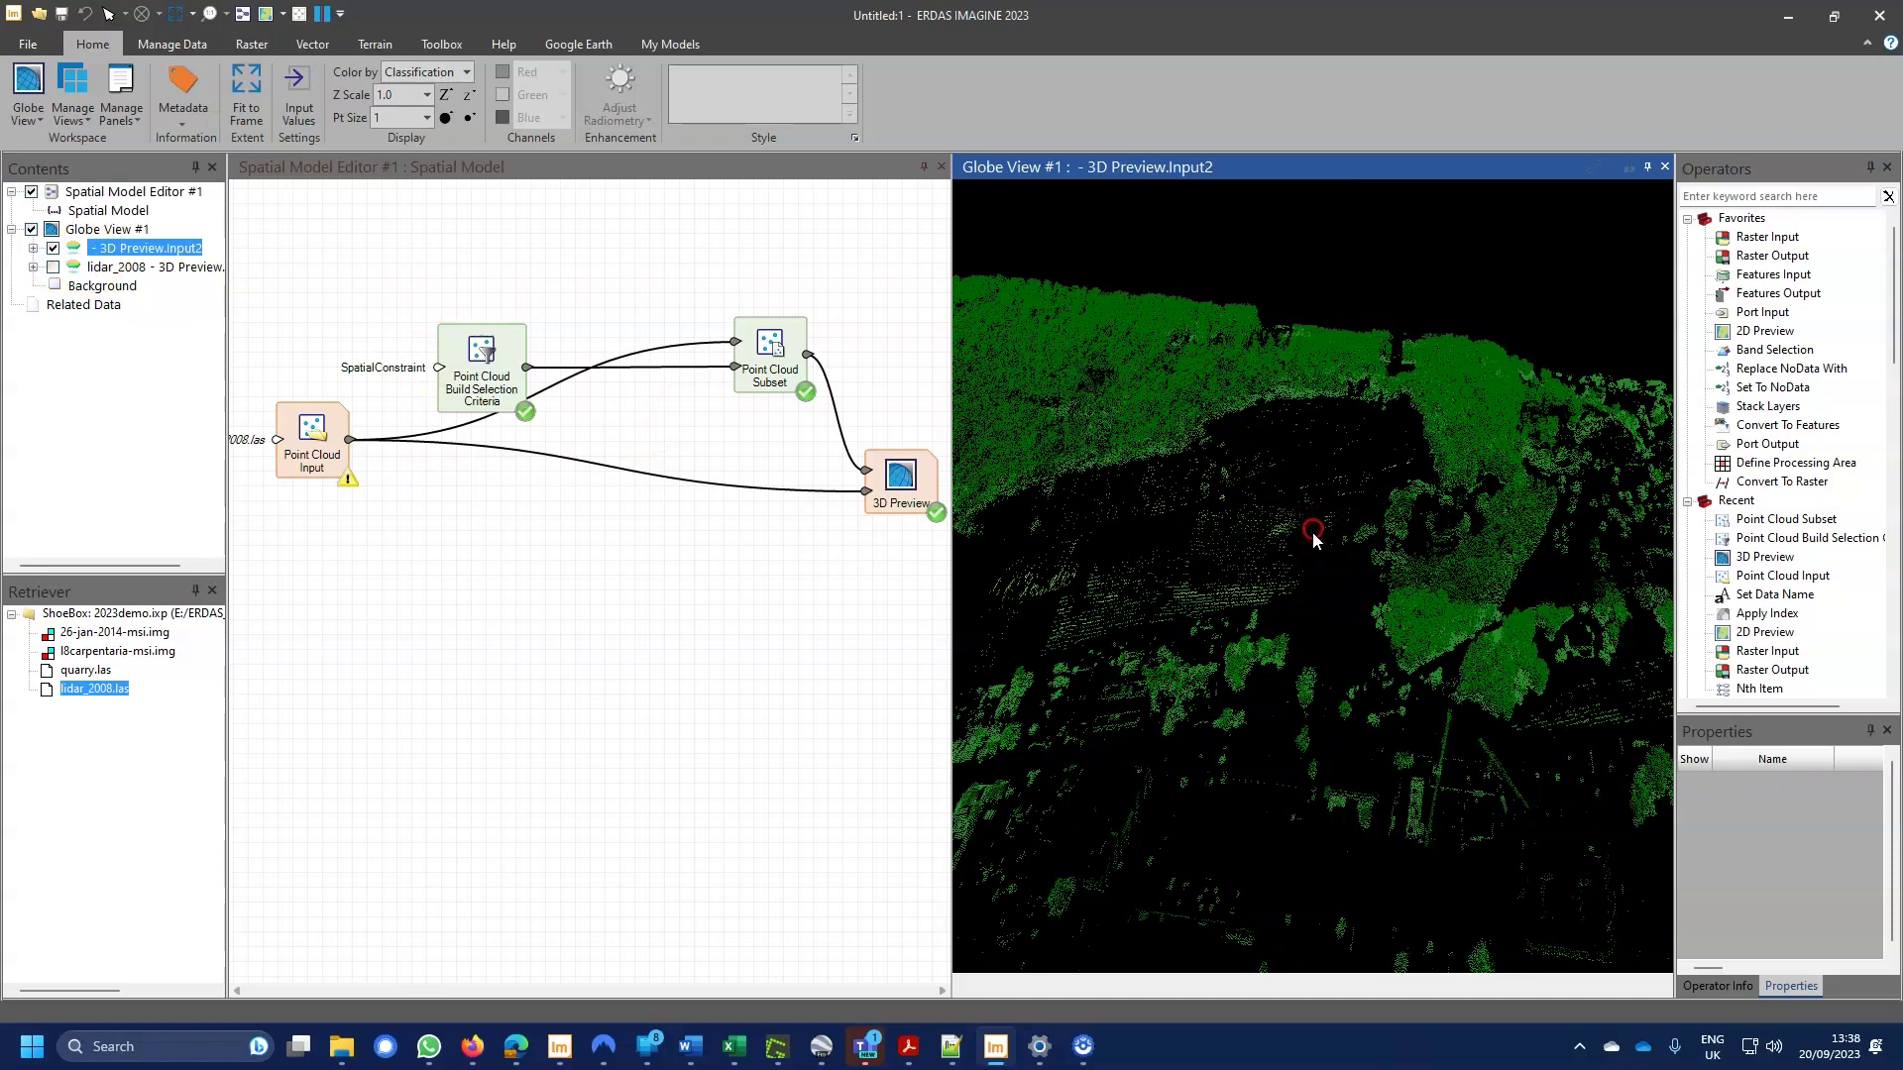
drag(1342, 624, 1328, 539)
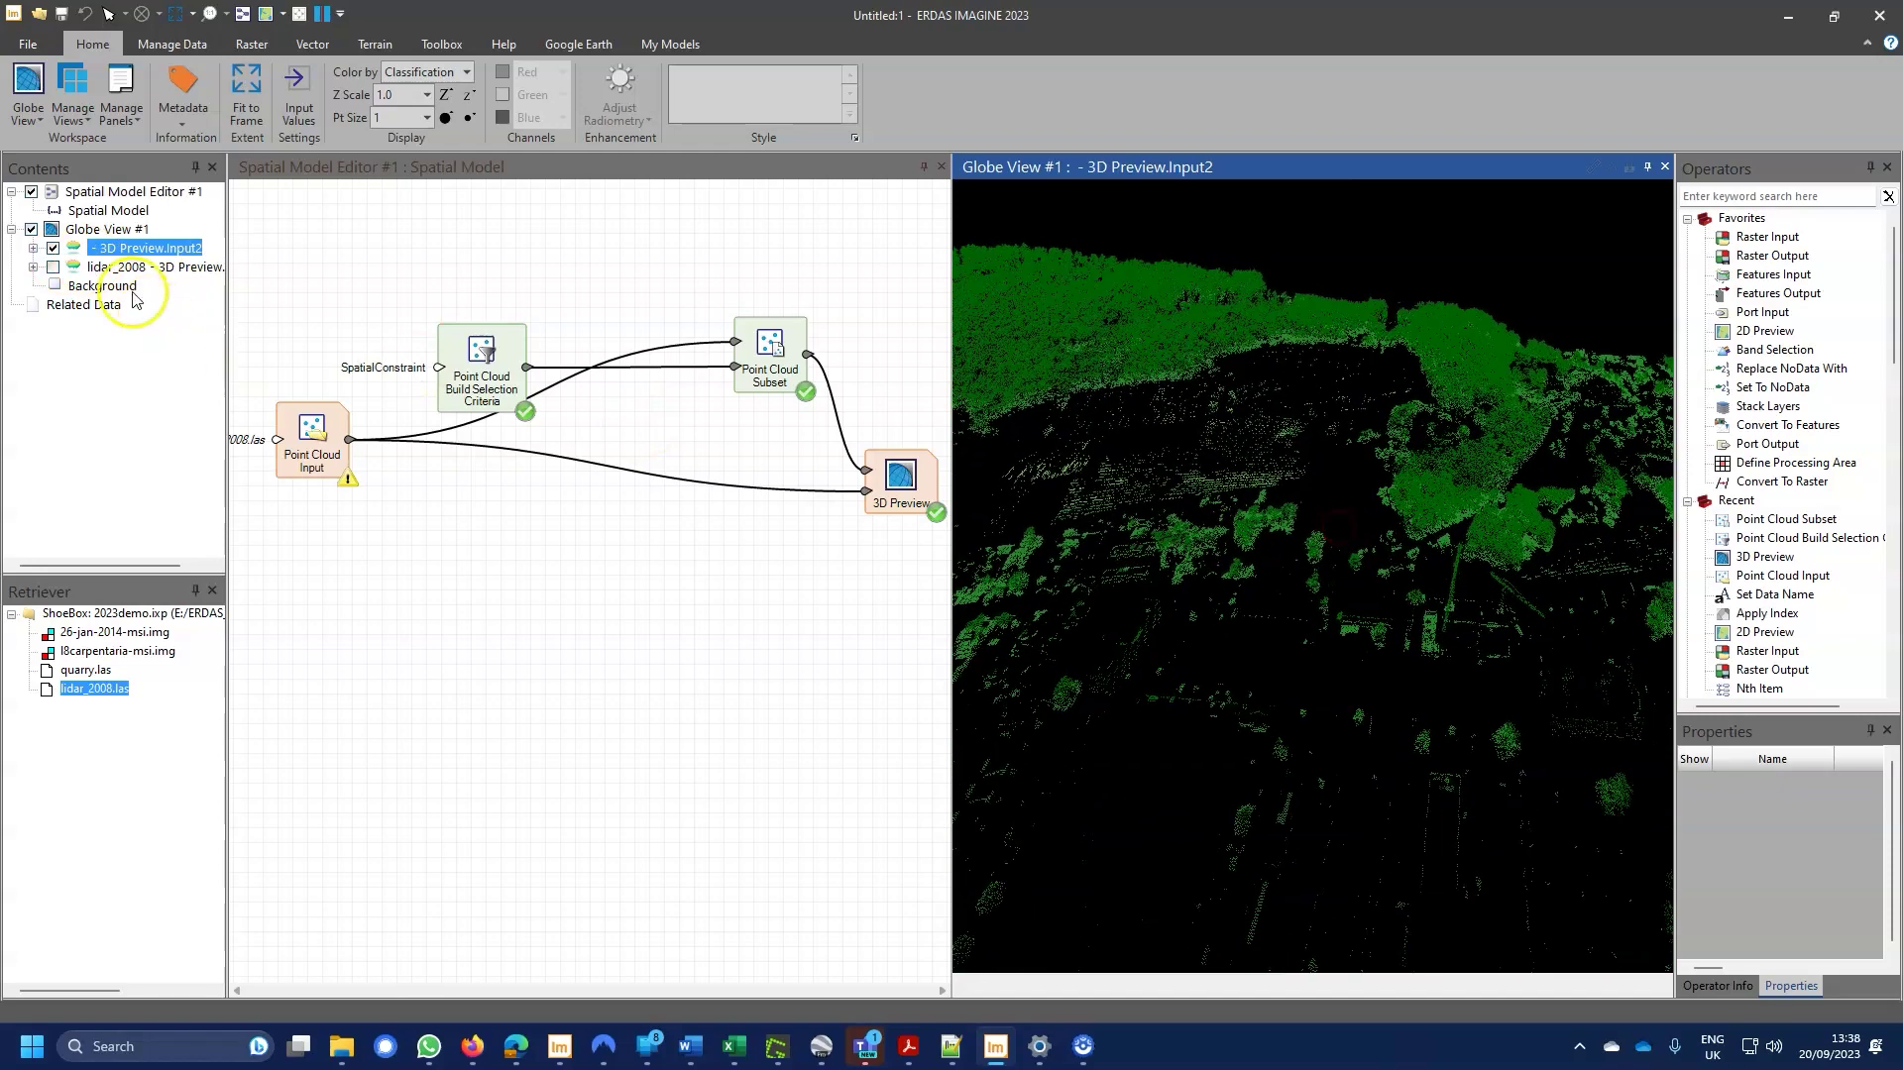
click(54, 267)
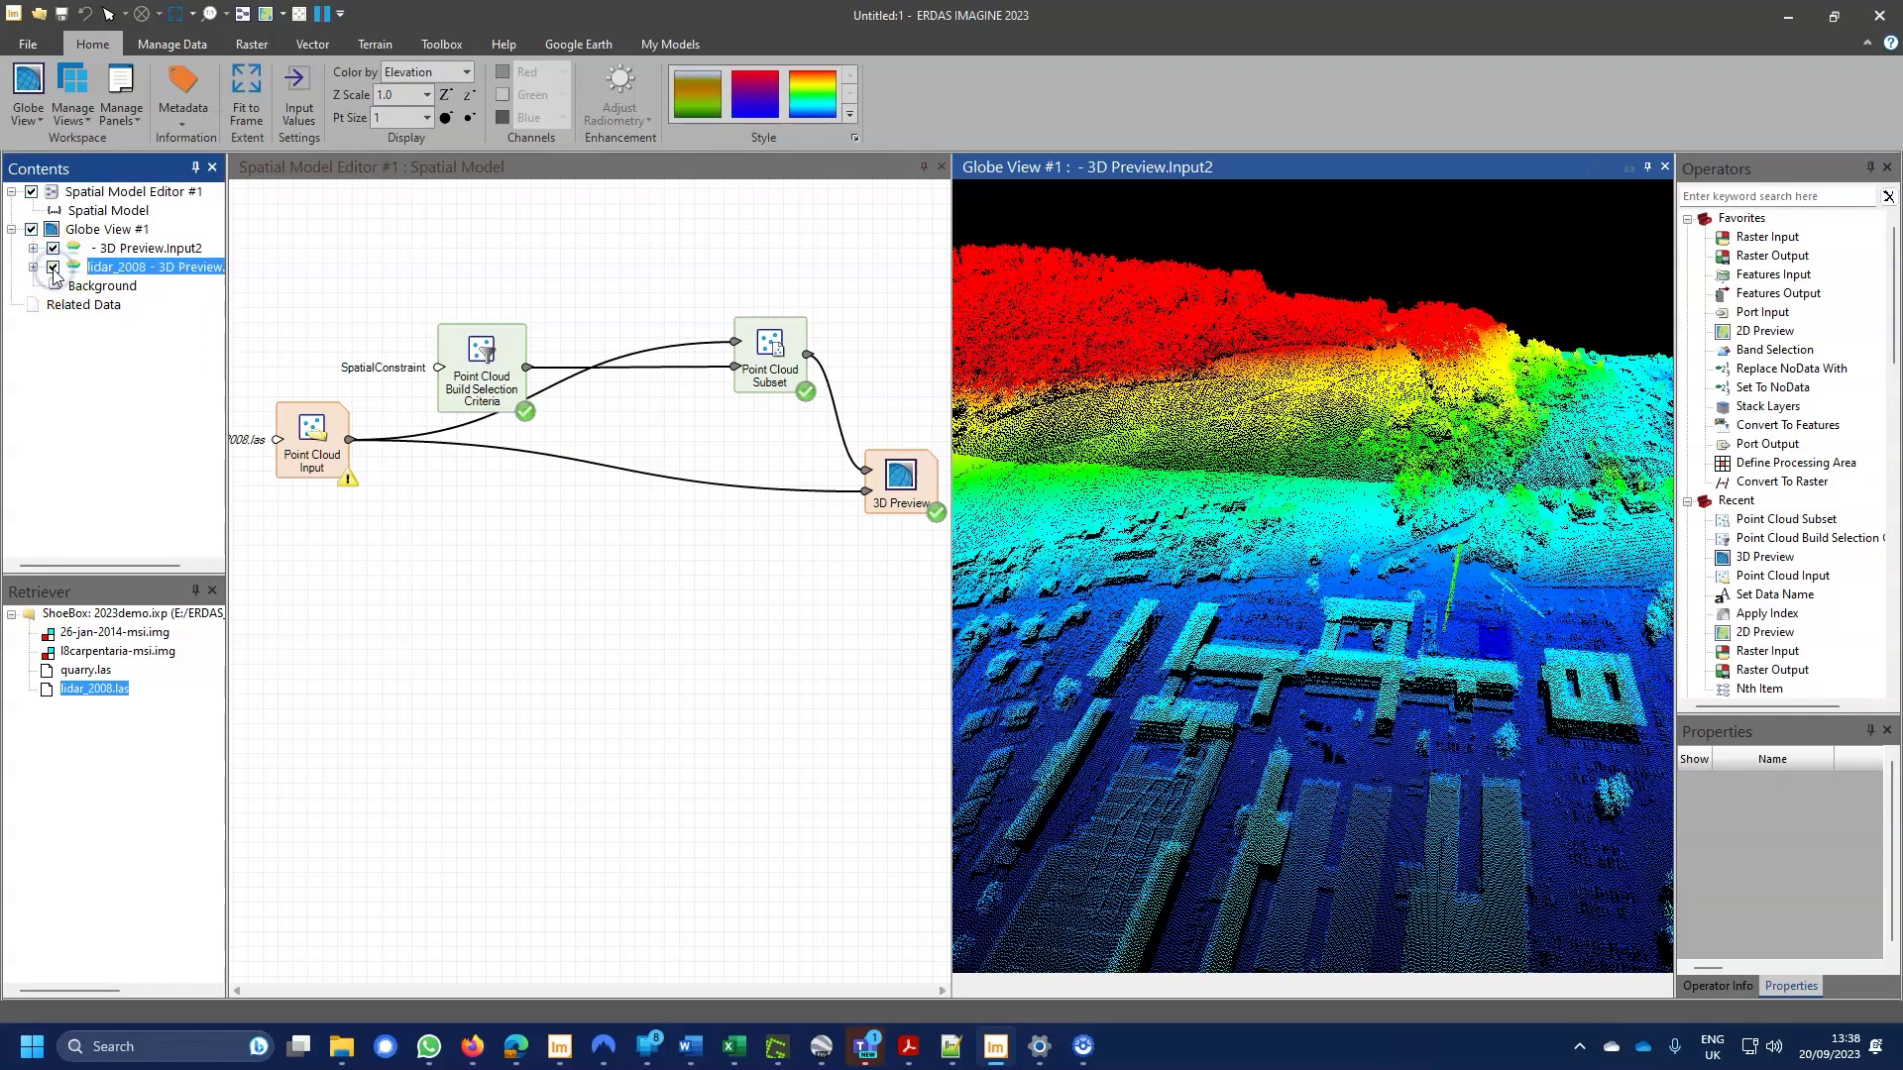
click(54, 268)
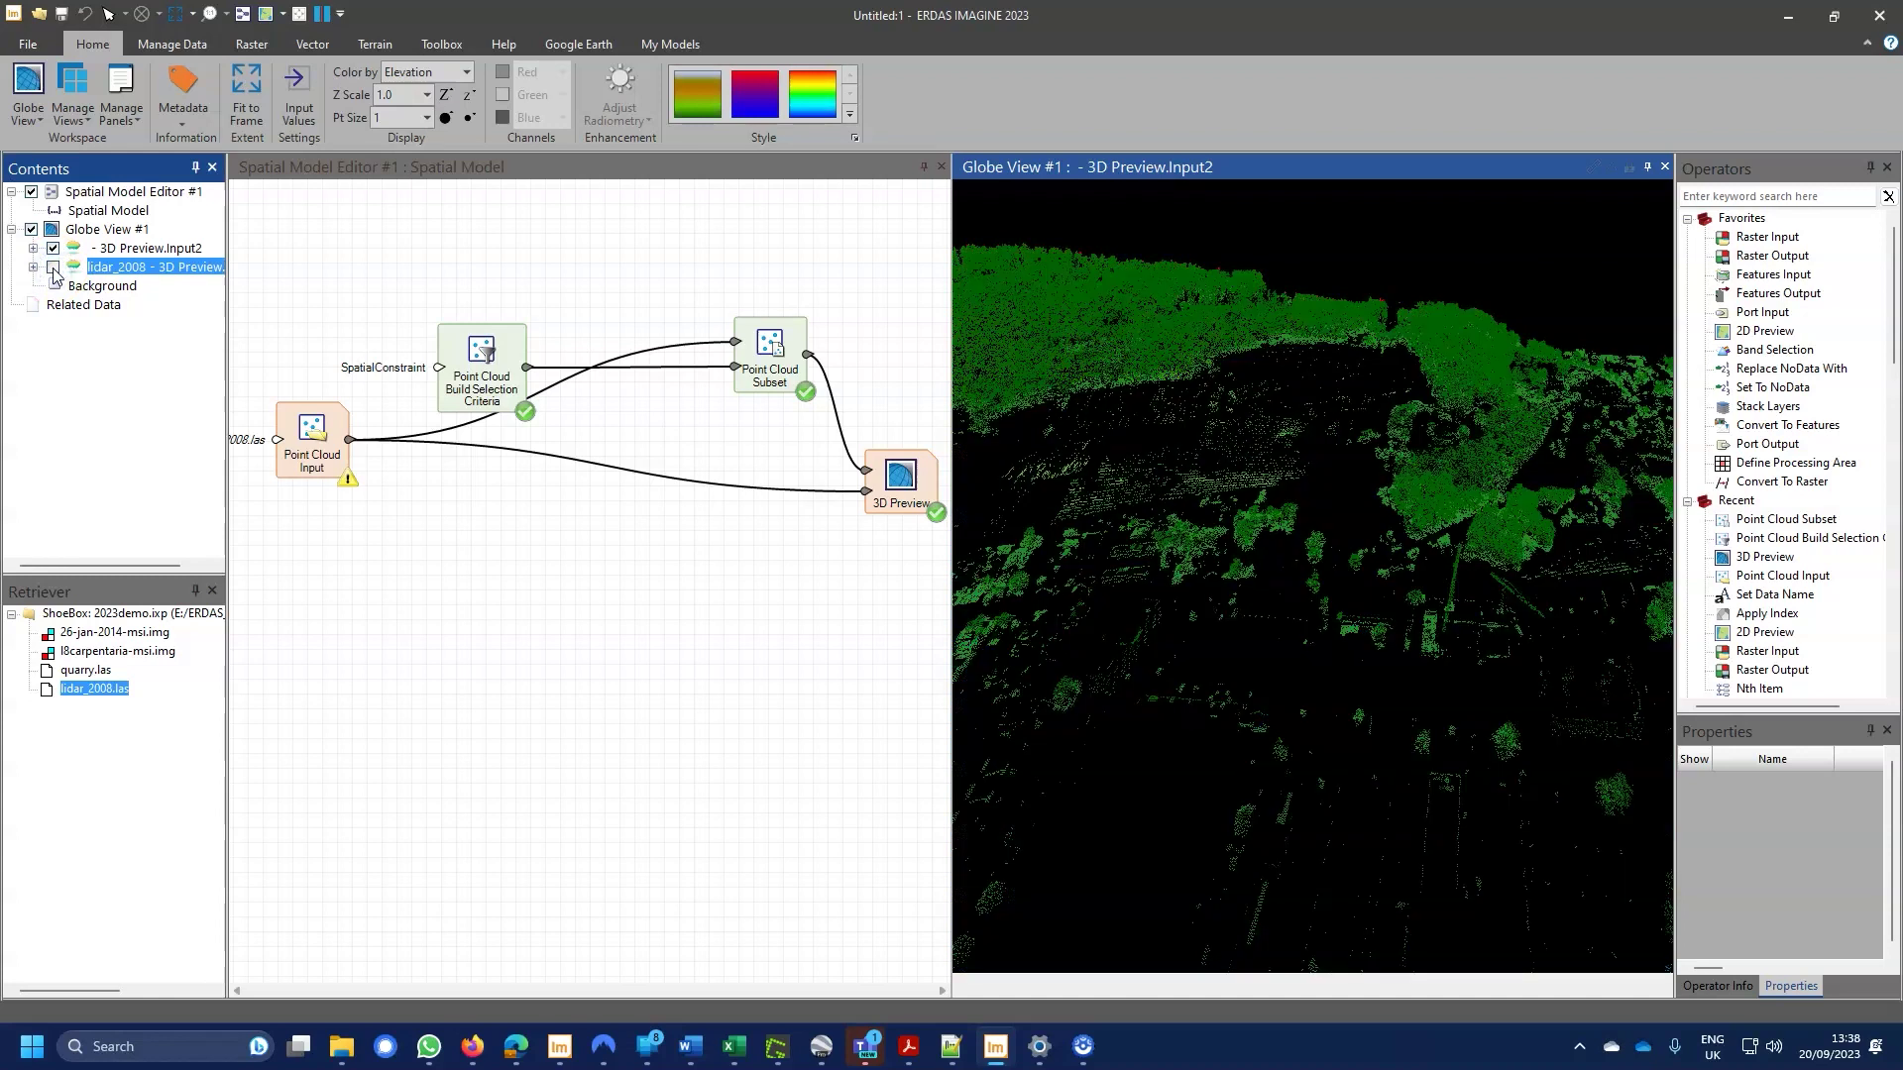
click(1235, 586)
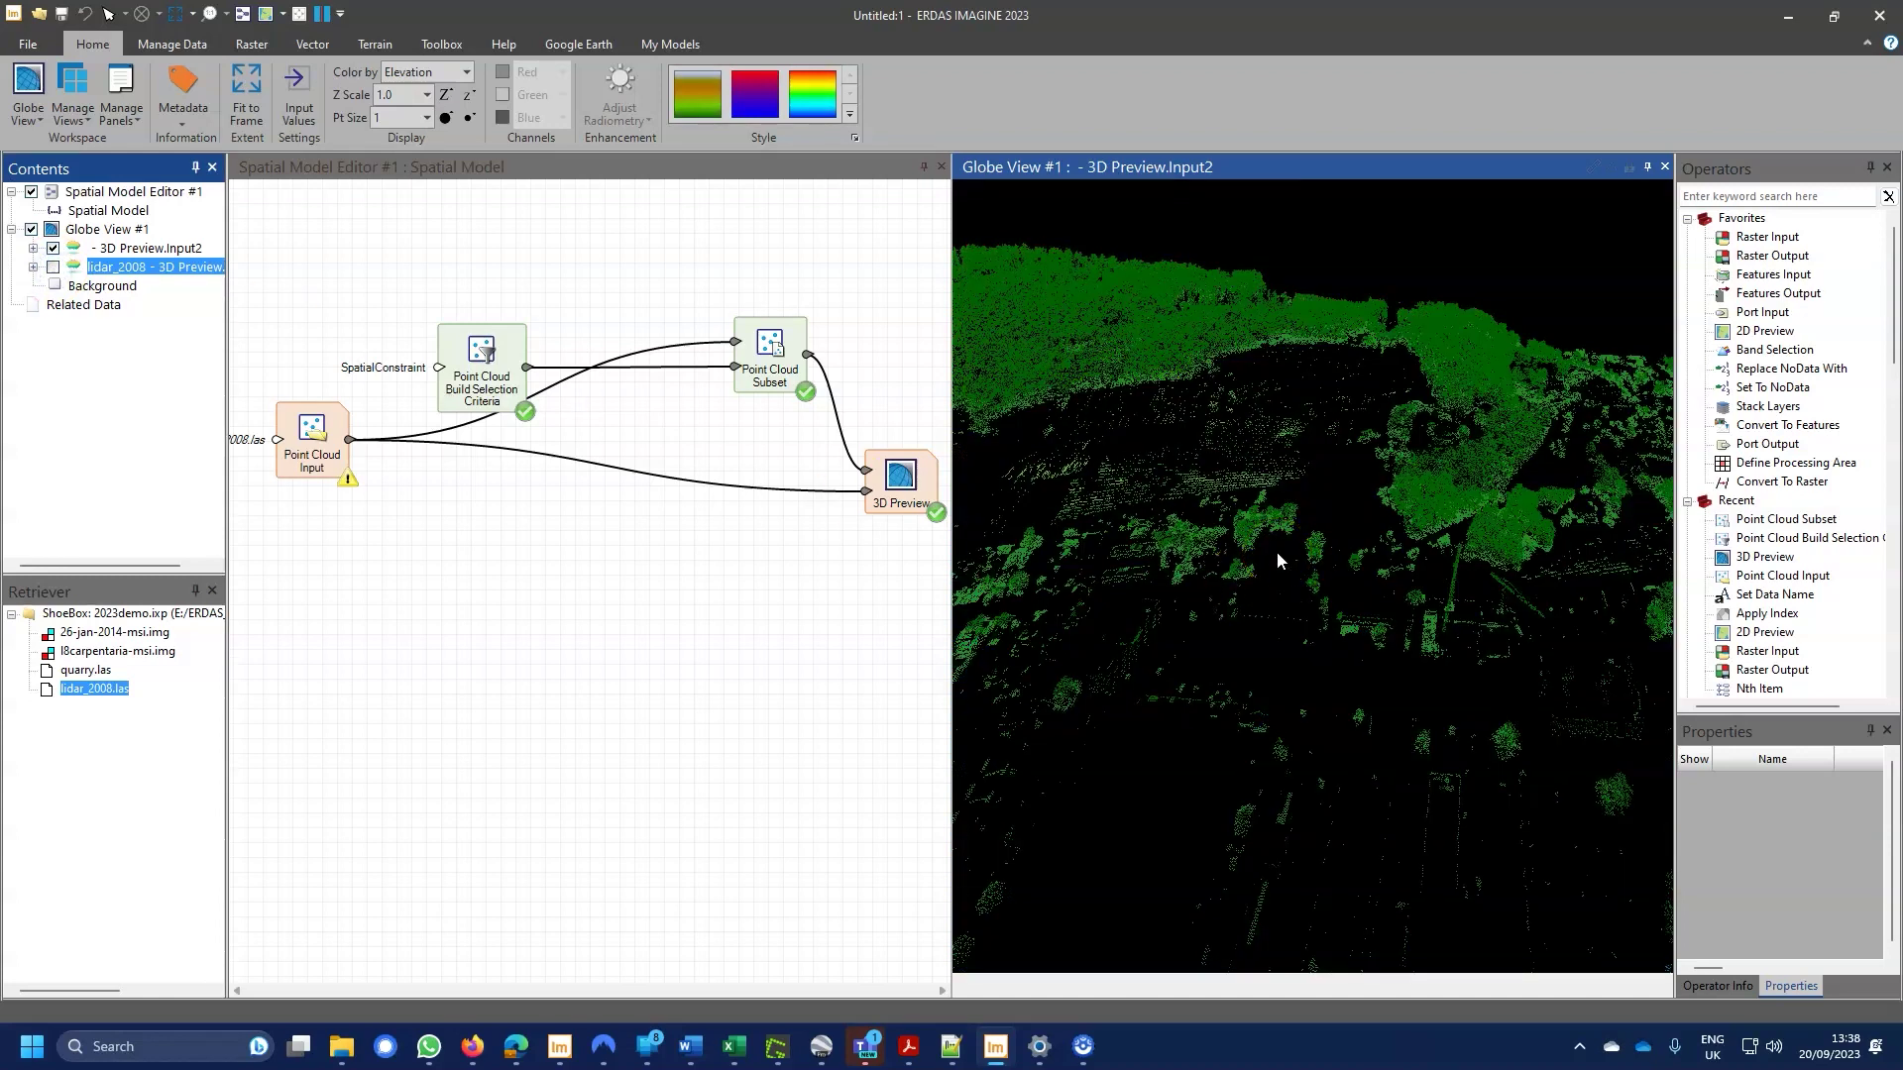